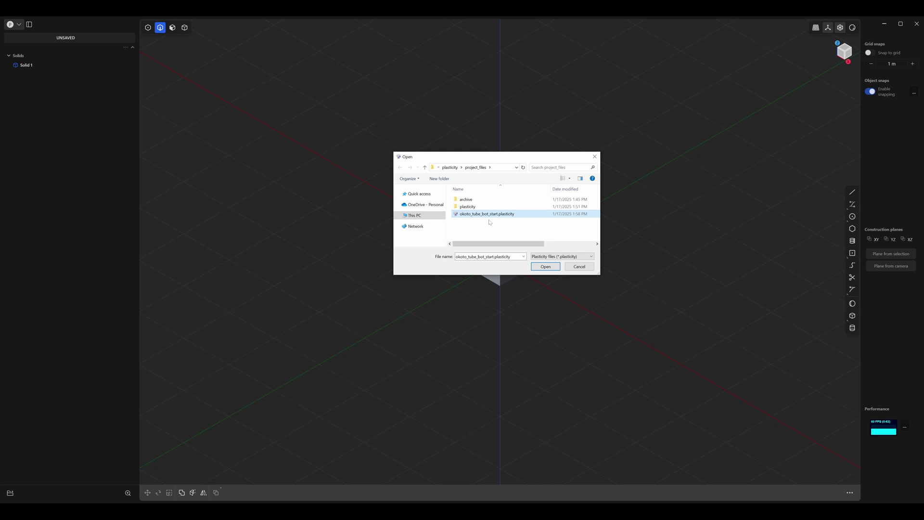
Open the okoto_tube_bot_start.plasticity file and set the view to Front.
{"action": "left_click", "coordinate": [545, 267]}
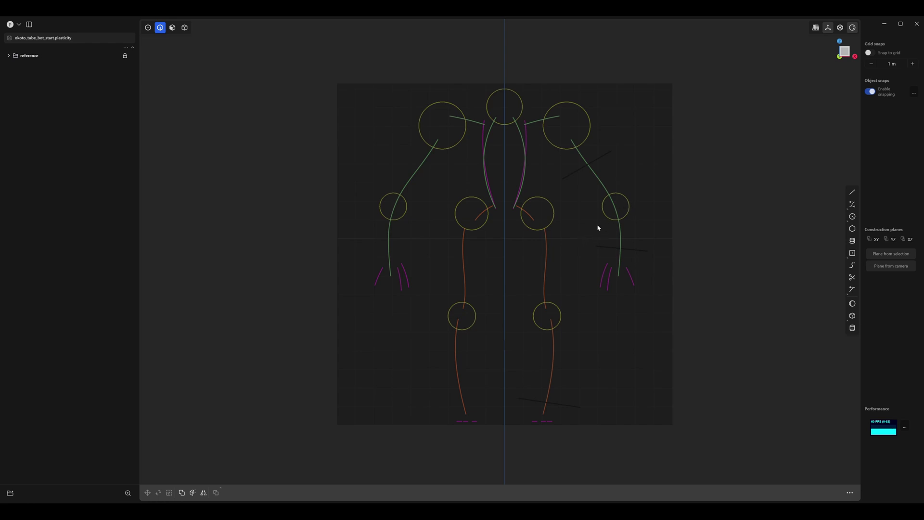
{"action": "middle_click_drag", "start_coordinate": [599, 228], "coordinate": [541, 210]}
{"action": "scroll", "coordinate": [494, 209], "scroll_direction": "up", "scroll_amount": 4}
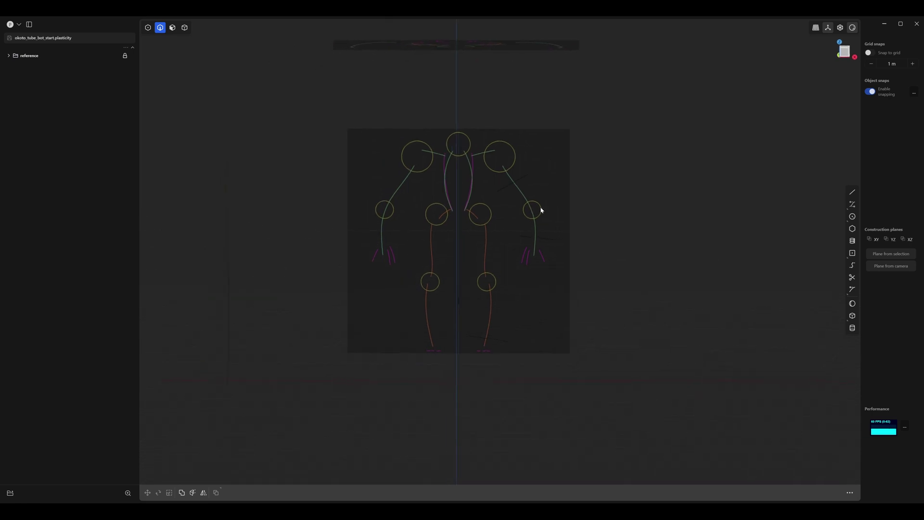
{"action": "key", "text": "1"}
{"action": "scroll", "coordinate": [409, 211], "scroll_direction": "up", "scroll_amount": 5}
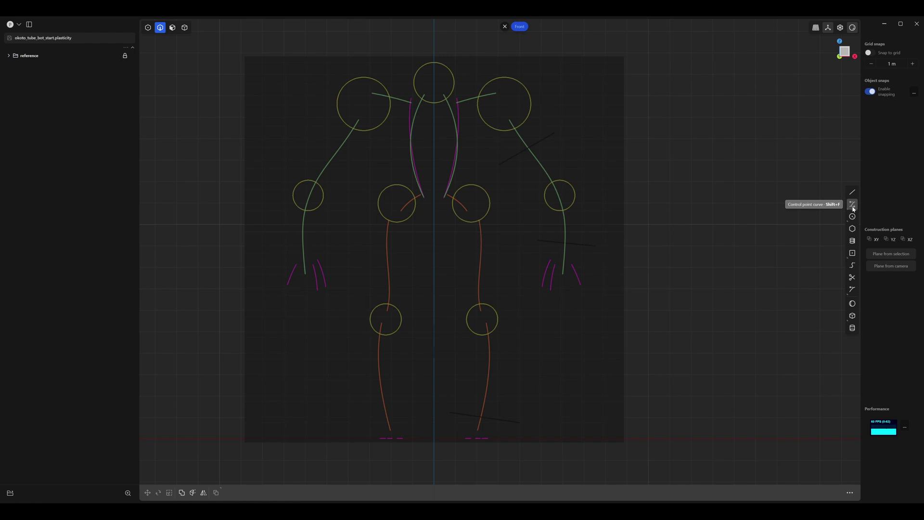
Draw a control point curve along the green shoulder reference line, from the torso into the large shoulder circle on the +X side.
{"action": "mouse_move", "coordinate": [852, 208]}
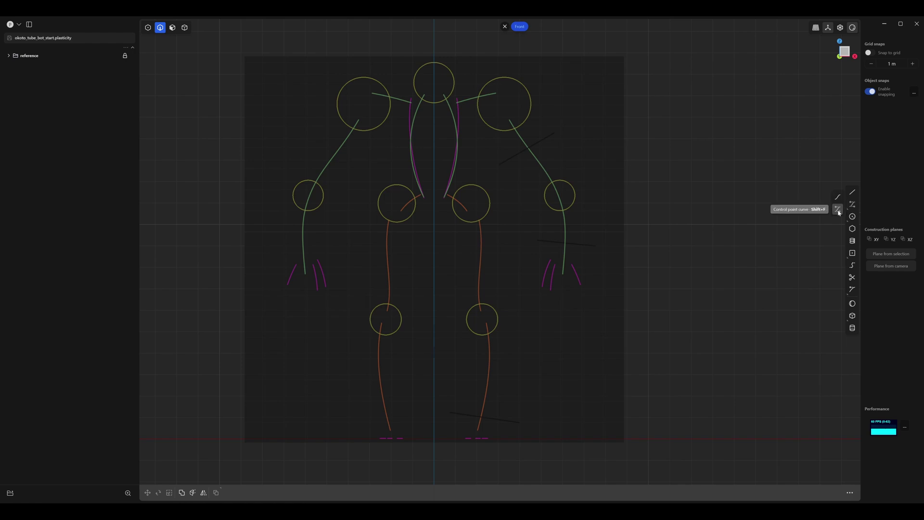
{"action": "left_click", "coordinate": [838, 209]}
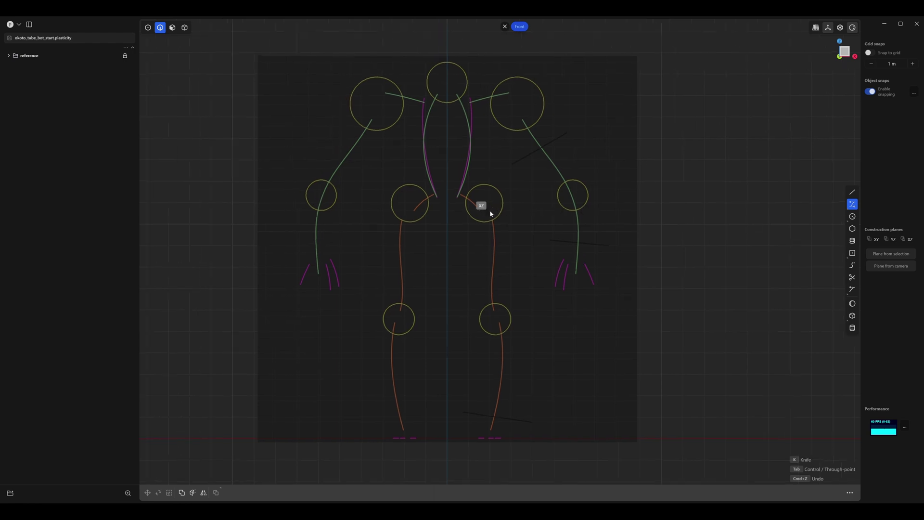
{"action": "middle_click_drag", "start_coordinate": [480, 206], "coordinate": [428, 276], "text": "shift"}
{"action": "scroll", "coordinate": [440, 262], "scroll_direction": "up", "scroll_amount": 5}
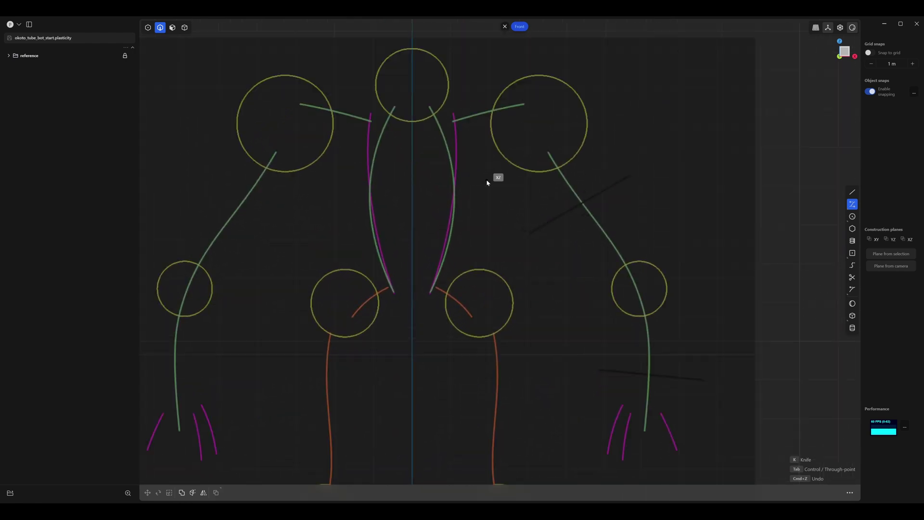
{"action": "left_click", "coordinate": [454, 123]}
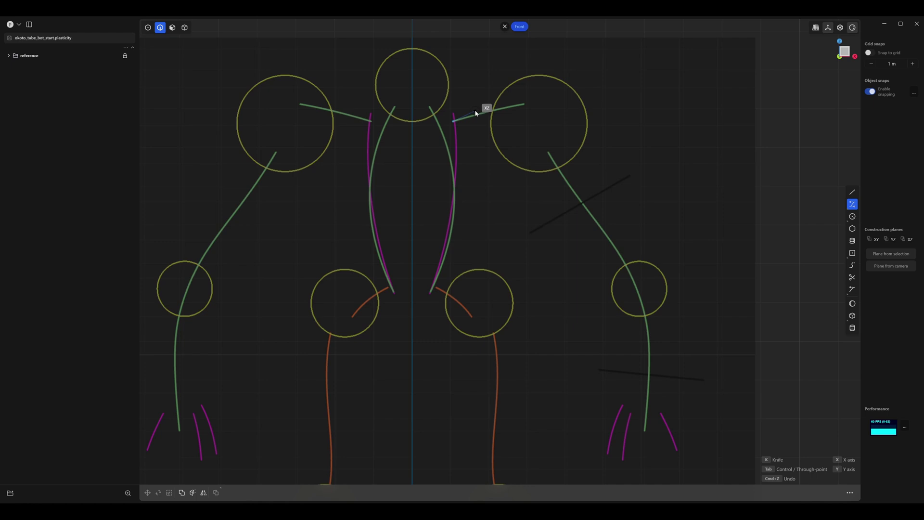
{"action": "left_click", "coordinate": [476, 110]}
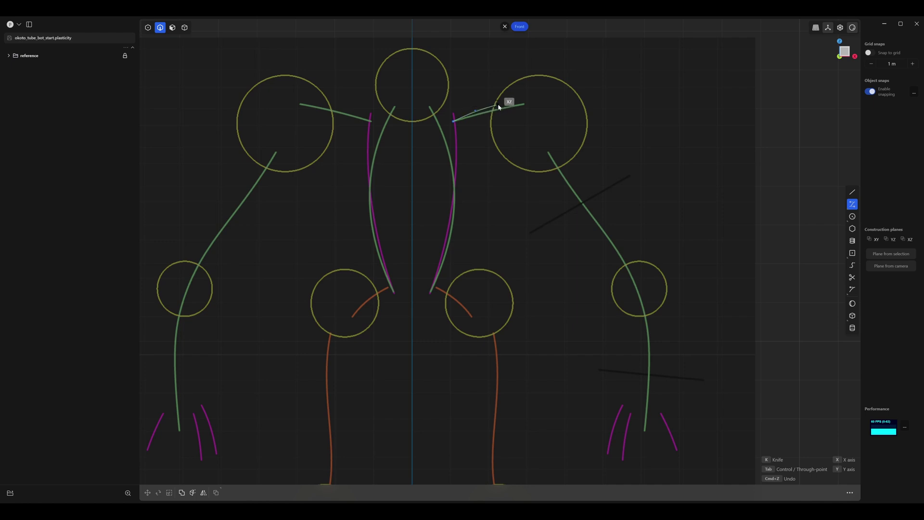
{"action": "left_click", "coordinate": [525, 104]}
{"action": "right_click", "coordinate": [525, 112]}
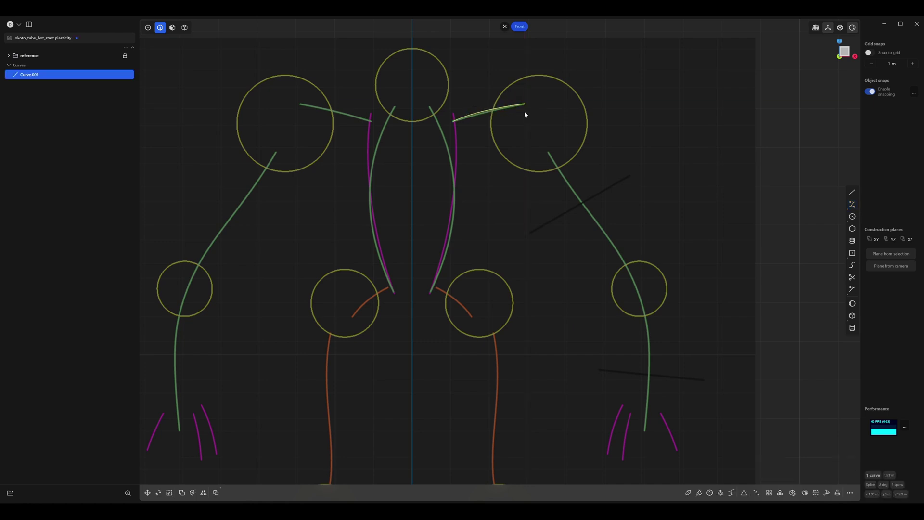
Draw a control point curve over the green arm reference line, from the shoulder circle through the elbow circle to the wrist.
{"action": "middle_click_drag", "start_coordinate": [478, 121], "coordinate": [394, 98], "text": "shift"}
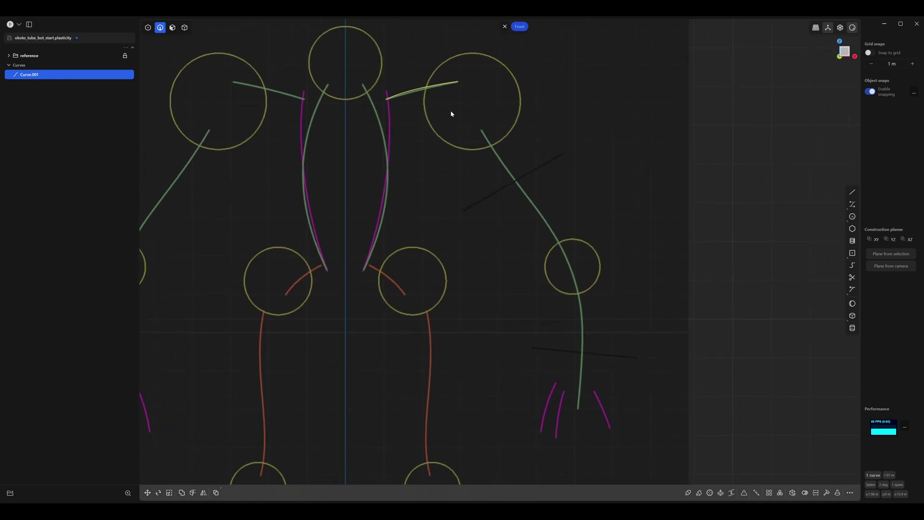
{"action": "middle_click_drag", "start_coordinate": [452, 114], "coordinate": [474, 104], "text": "shift"}
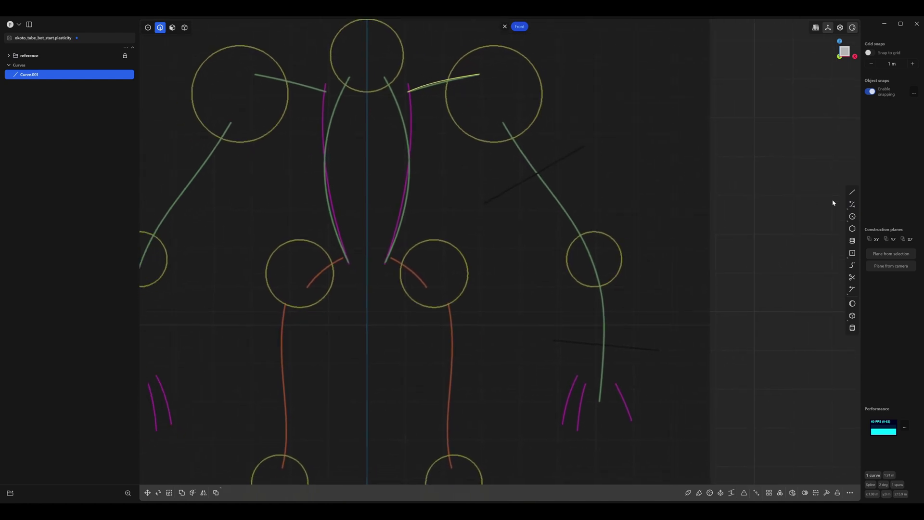
{"action": "left_click", "coordinate": [852, 205]}
{"action": "scroll", "coordinate": [522, 138], "scroll_direction": "up", "scroll_amount": 2}
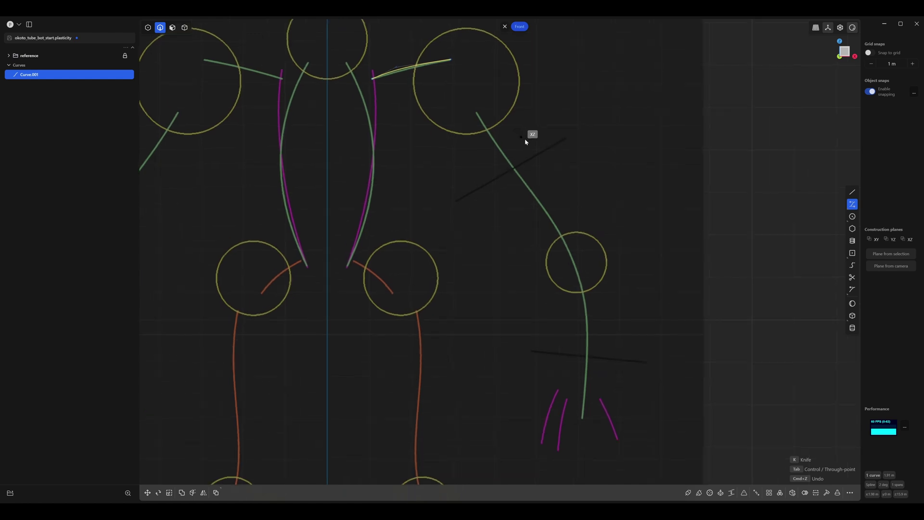
{"action": "left_click", "coordinate": [476, 114]}
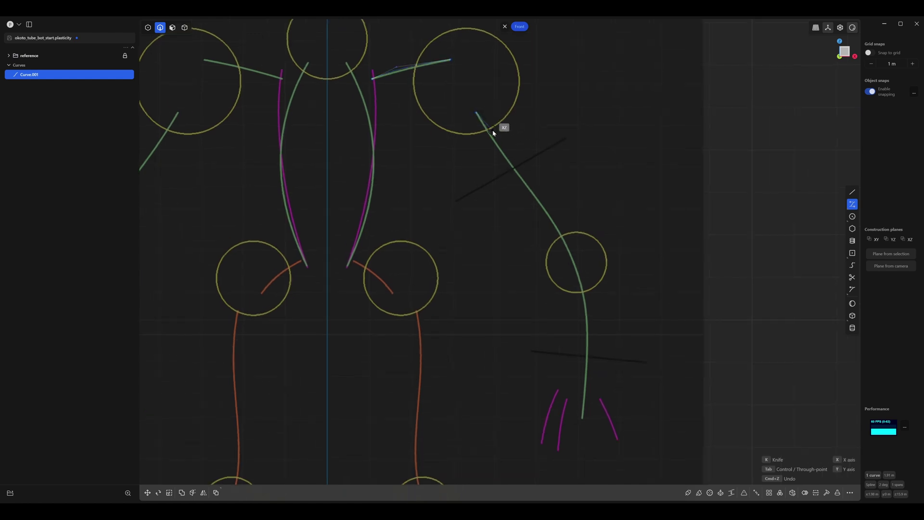
{"action": "left_click", "coordinate": [535, 188]}
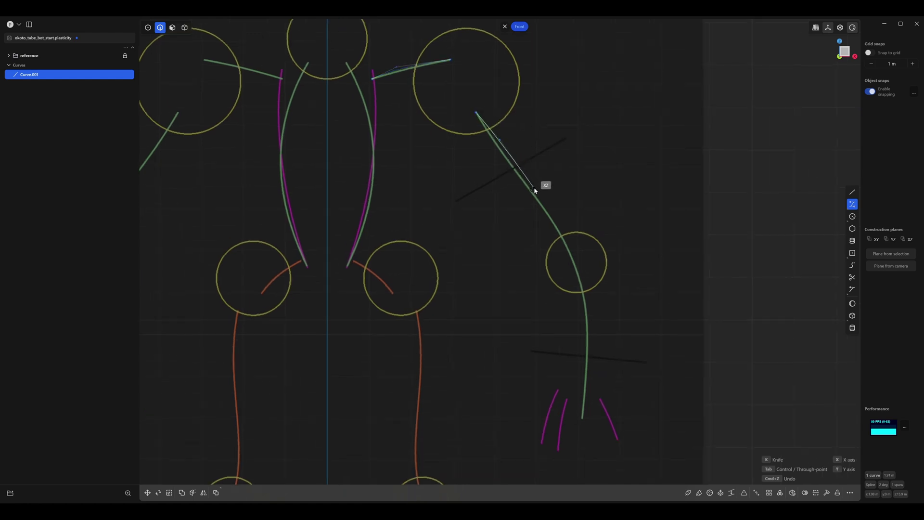
{"action": "left_click", "coordinate": [576, 255]}
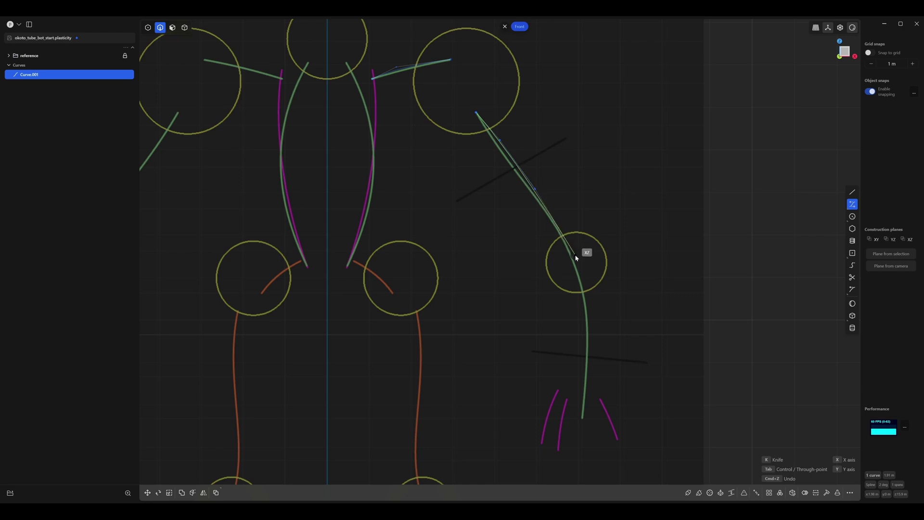
{"action": "left_click", "coordinate": [591, 337]}
{"action": "left_click", "coordinate": [583, 419]}
{"action": "right_click", "coordinate": [583, 419]}
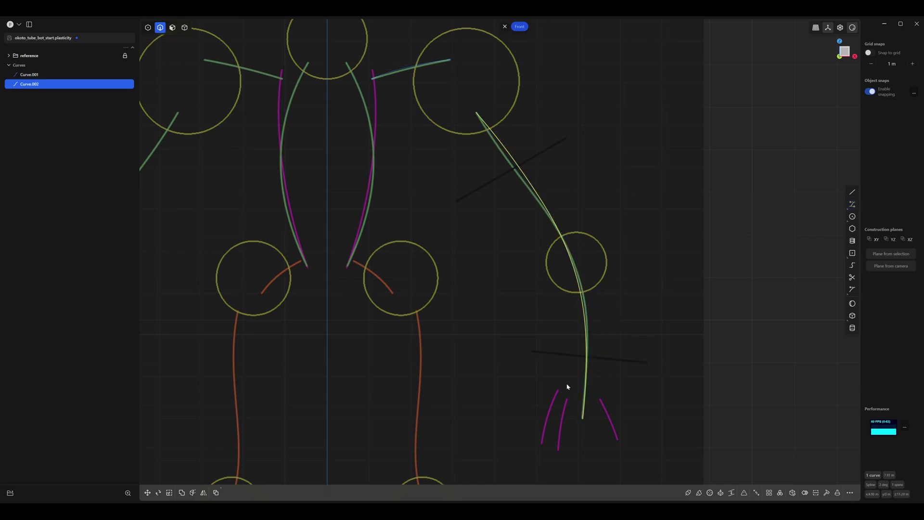
Draw a control point curve along the green torso reference line, from the head circle down to the hip.
{"action": "middle_click_drag", "start_coordinate": [440, 272], "coordinate": [581, 323], "text": "shift"}
{"action": "scroll", "coordinate": [580, 312], "scroll_direction": "up", "scroll_amount": 3}
{"action": "middle_click_drag", "start_coordinate": [626, 294], "coordinate": [647, 332], "text": "shift"}
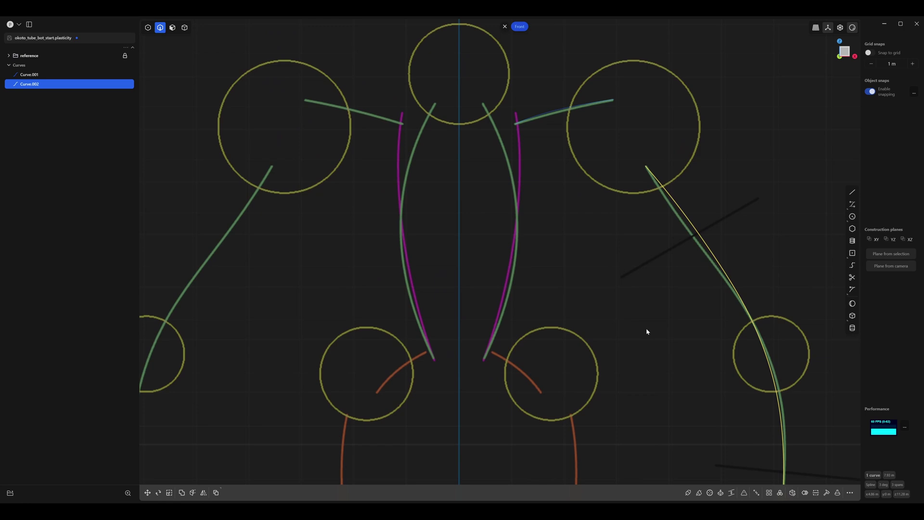
{"action": "left_click", "coordinate": [852, 204]}
{"action": "middle_click_drag", "start_coordinate": [486, 109], "coordinate": [435, 112], "text": "shift"}
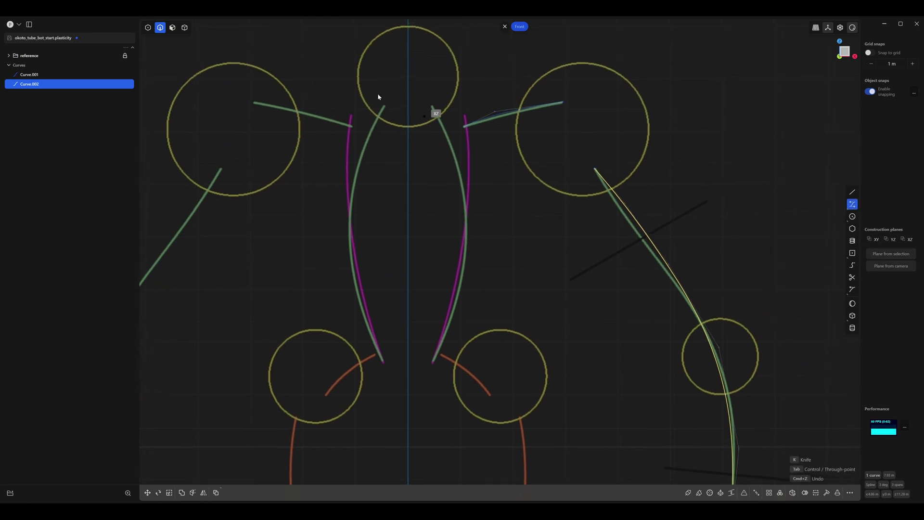
{"action": "left_click", "coordinate": [433, 105]}
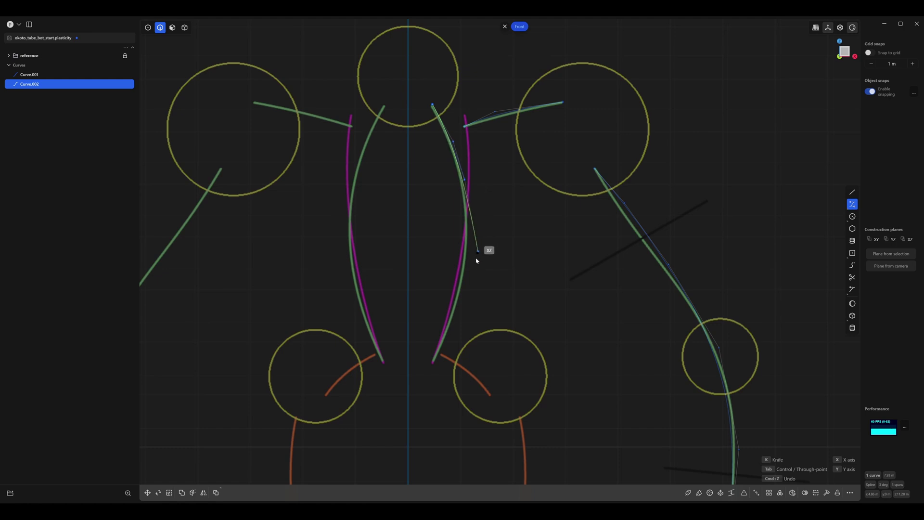
{"action": "left_click", "coordinate": [465, 278]}
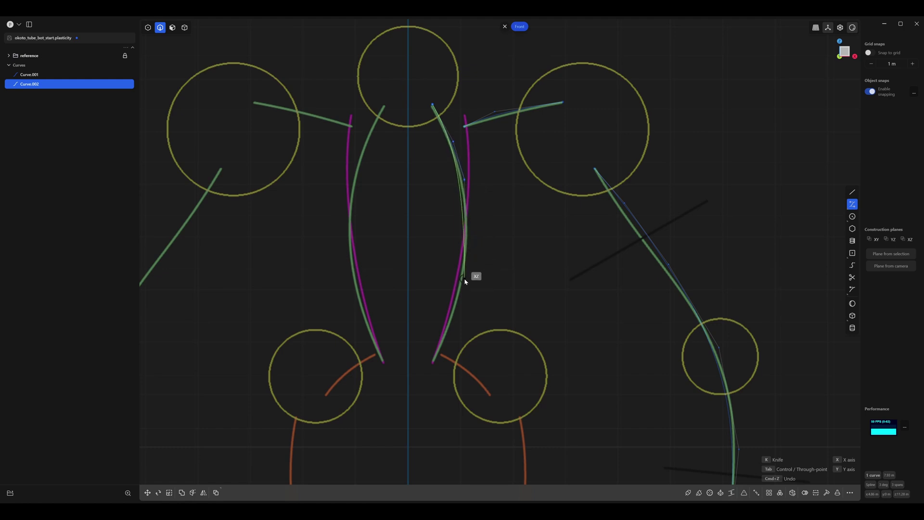
{"action": "left_click", "coordinate": [434, 363]}
{"action": "right_click", "coordinate": [448, 363]}
Enter control point selection and nudge the torso curve's upper control points to match the green reference line.
{"action": "middle_click_drag", "start_coordinate": [481, 328], "coordinate": [391, 294], "text": "shift"}
{"action": "scroll", "coordinate": [467, 278], "scroll_direction": "down", "scroll_amount": 4}
{"action": "middle_click_drag", "start_coordinate": [444, 278], "coordinate": [406, 246], "text": "shift"}
{"action": "scroll", "coordinate": [412, 248], "scroll_direction": "up", "scroll_amount": 2}
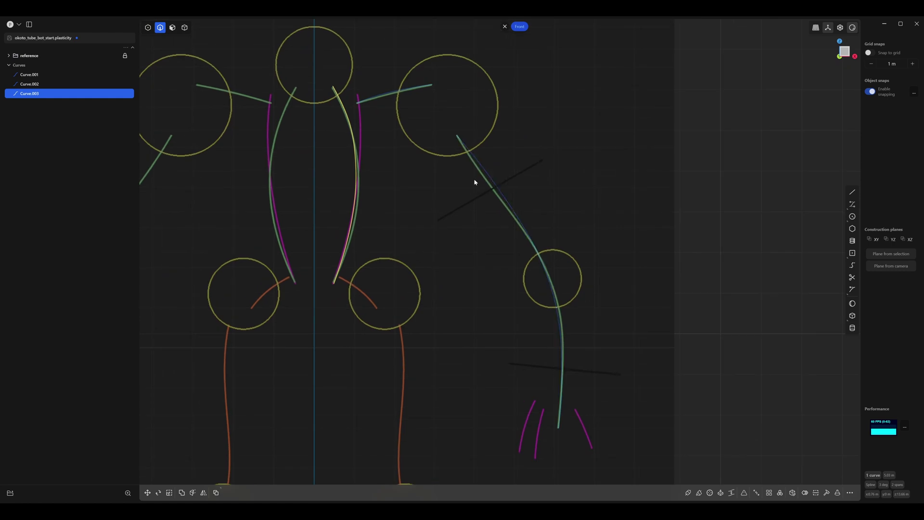
{"action": "middle_click_drag", "start_coordinate": [523, 177], "coordinate": [546, 203], "text": "shift"}
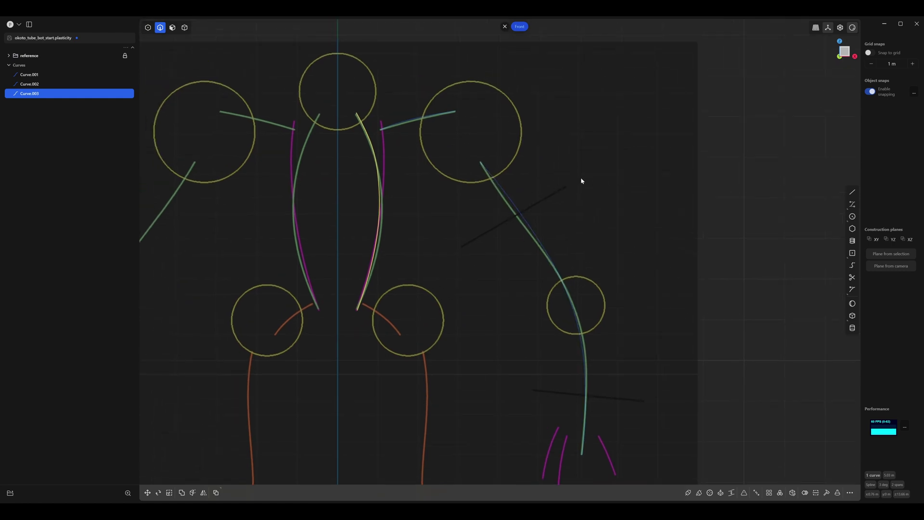
{"action": "key", "text": "1"}
{"action": "scroll", "coordinate": [530, 184], "scroll_direction": "up", "scroll_amount": 3}
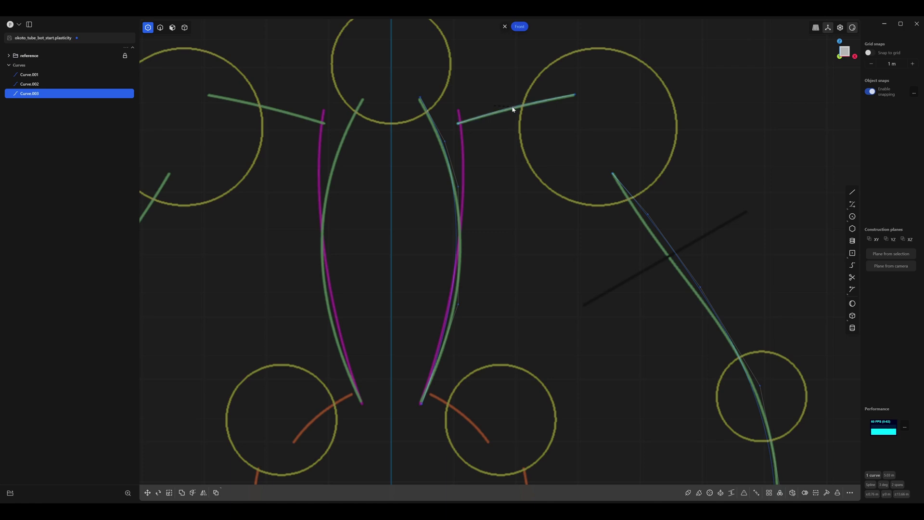
{"action": "middle_click_drag", "start_coordinate": [471, 141], "coordinate": [498, 124], "text": "shift"}
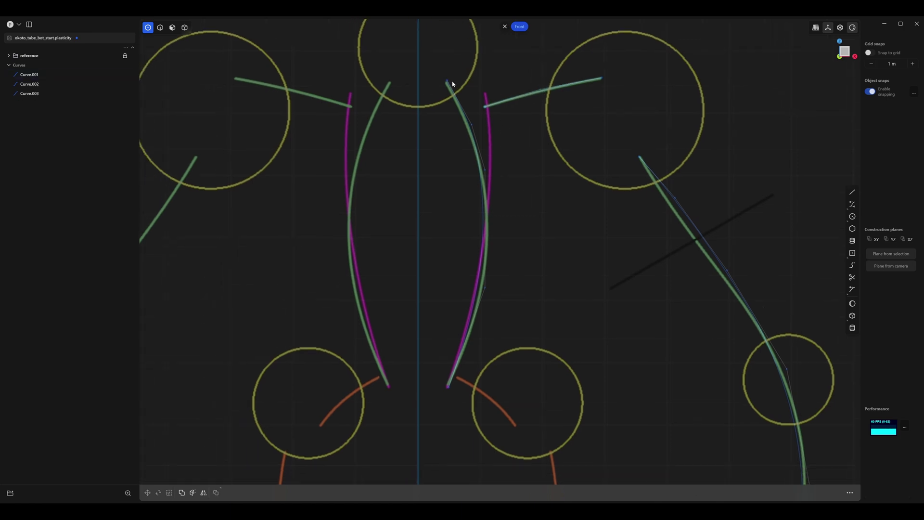
{"action": "scroll", "coordinate": [448, 87], "scroll_direction": "up", "scroll_amount": 2}
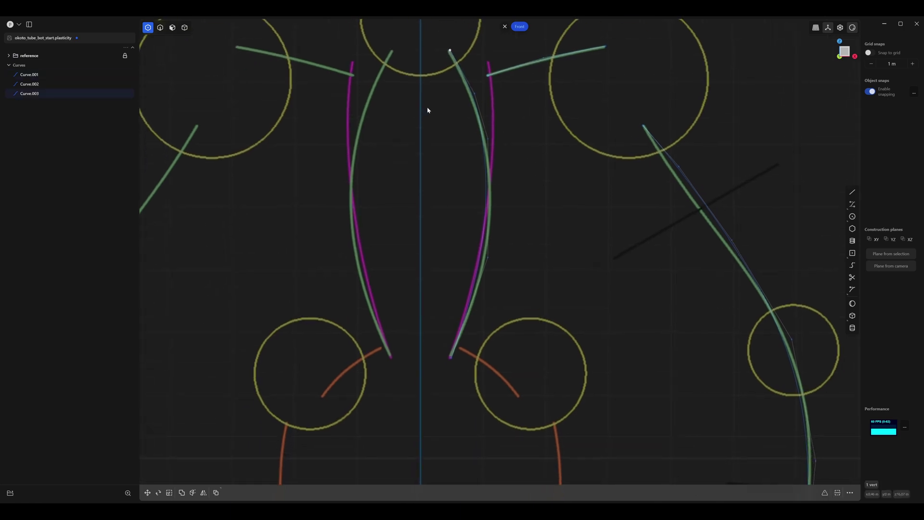
{"action": "left_click_drag", "start_coordinate": [480, 92], "coordinate": [477, 91]}
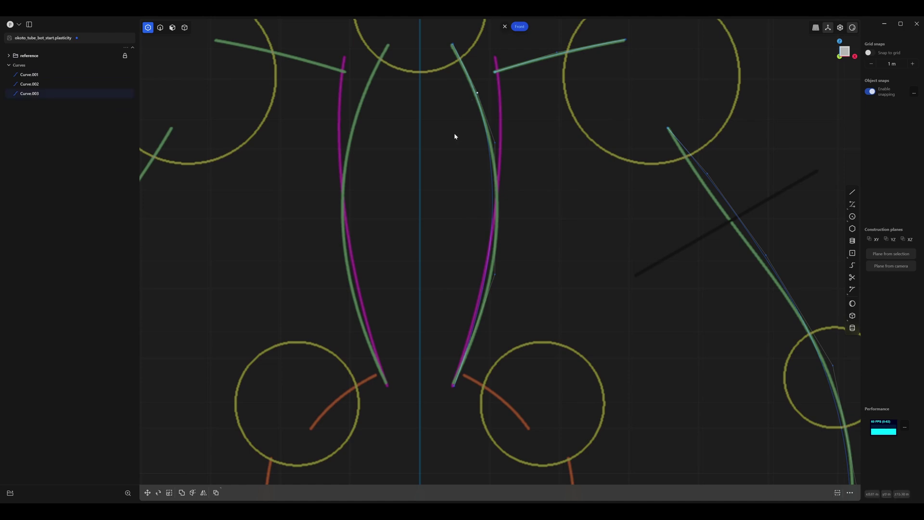
{"action": "middle_click_drag", "start_coordinate": [456, 135], "coordinate": [464, 106], "text": "shift"}
{"action": "left_click_drag", "start_coordinate": [505, 115], "coordinate": [507, 116]}
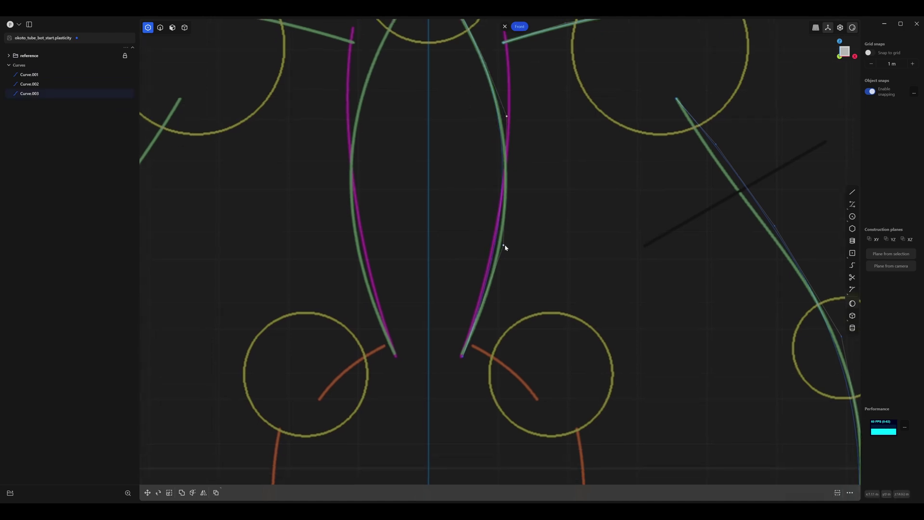
Move the torso curve's intermediate control points inward to flatten its bow toward the center line.
{"action": "left_click_drag", "start_coordinate": [504, 246], "coordinate": [479, 244]}
{"action": "middle_click_drag", "start_coordinate": [498, 203], "coordinate": [497, 232], "text": "shift"}
{"action": "left_click_drag", "start_coordinate": [505, 145], "coordinate": [483, 146]}
{"action": "middle_click_drag", "start_coordinate": [492, 147], "coordinate": [499, 179], "text": "shift"}
{"action": "left_click_drag", "start_coordinate": [493, 127], "coordinate": [483, 126]}
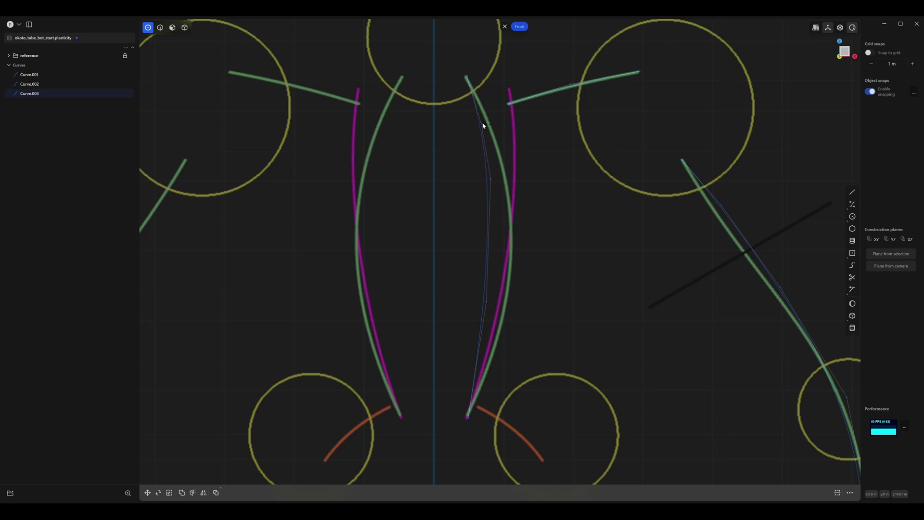
{"action": "middle_click_drag", "start_coordinate": [520, 245], "coordinate": [463, 271], "text": "shift"}
{"action": "left_click_drag", "start_coordinate": [473, 254], "coordinate": [477, 258]}
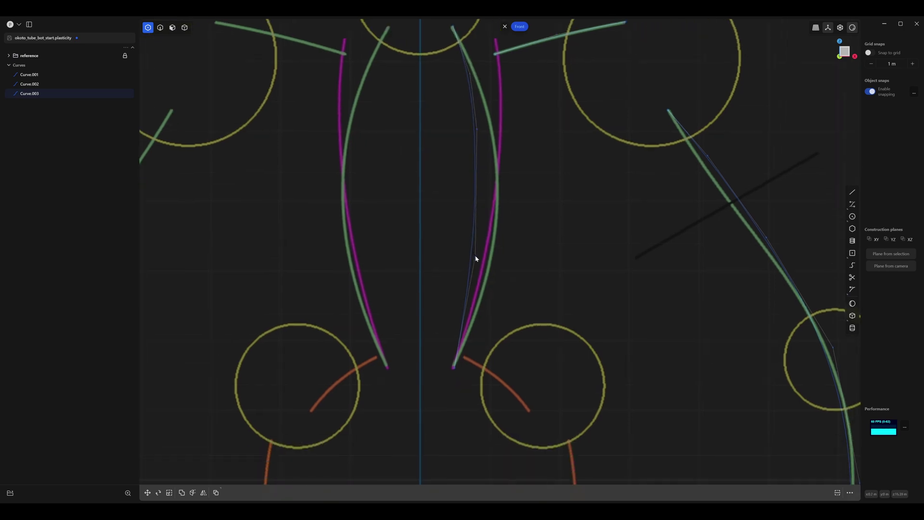
Adjust the arm curve's upper-arm and elbow control points so it follows the green reference line.
{"action": "scroll", "coordinate": [504, 253], "scroll_direction": "down", "scroll_amount": 3}
{"action": "key", "text": "2"}
{"action": "middle_click_drag", "start_coordinate": [523, 203], "coordinate": [382, 158], "text": "shift"}
{"action": "scroll", "coordinate": [432, 176], "scroll_direction": "down", "scroll_amount": 4}
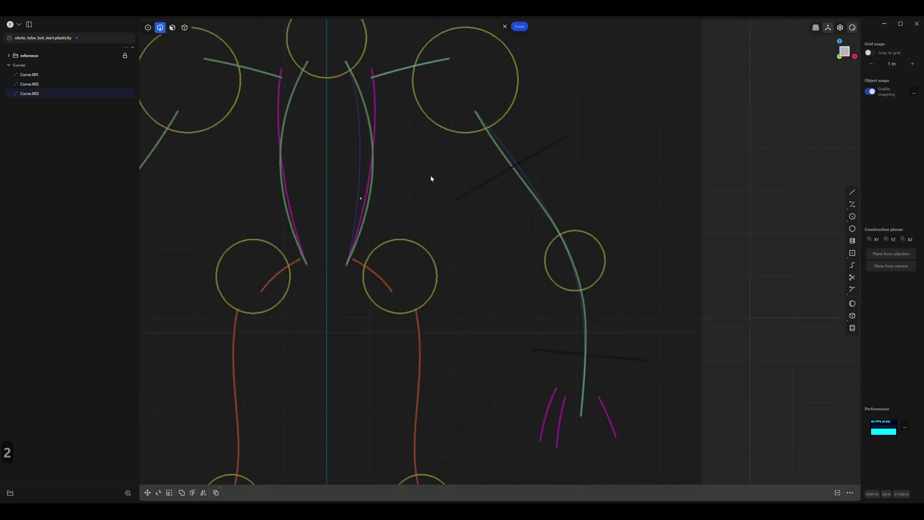
{"action": "key", "text": "1"}
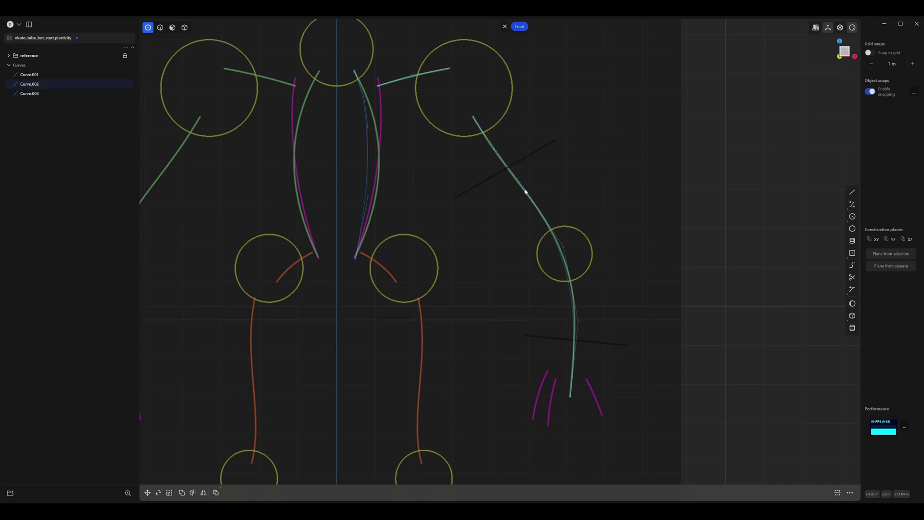
{"action": "middle_click_drag", "start_coordinate": [525, 191], "coordinate": [477, 186], "text": "shift"}
{"action": "scroll", "coordinate": [506, 190], "scroll_direction": "up", "scroll_amount": 4}
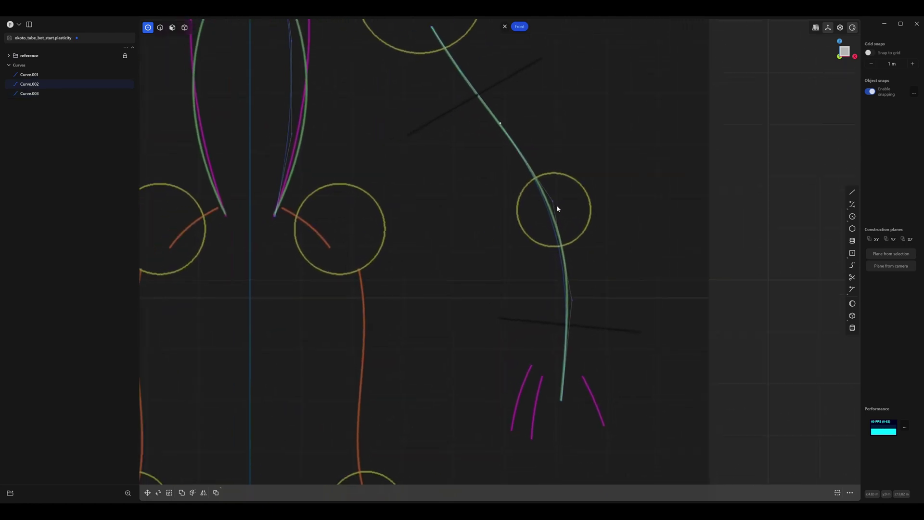
{"action": "left_click_drag", "start_coordinate": [552, 203], "coordinate": [556, 201]}
Move the arm curve's forearm control point slightly outward to match the reference, and return to edge selection mode.
{"action": "middle_click_drag", "start_coordinate": [540, 244], "coordinate": [575, 215], "text": "shift"}
{"action": "scroll", "coordinate": [574, 217], "scroll_direction": "up", "scroll_amount": 2}
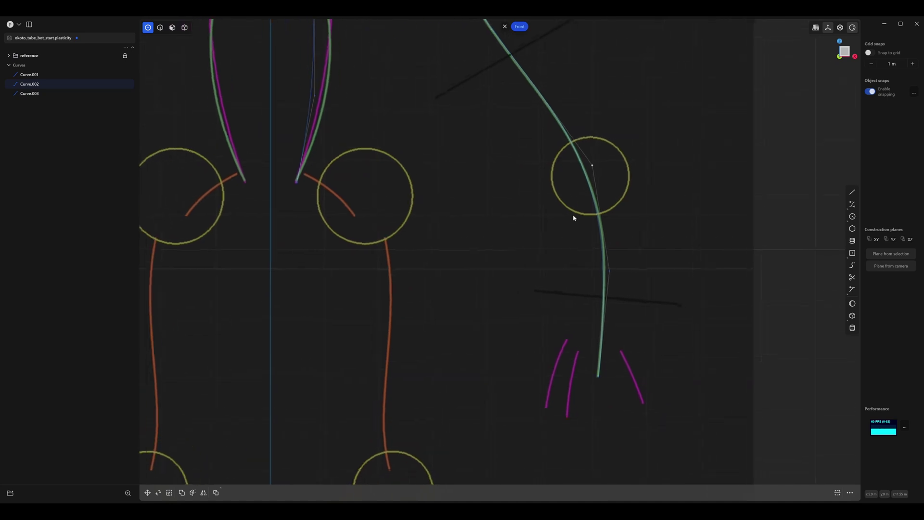
{"action": "left_click_drag", "start_coordinate": [612, 275], "coordinate": [614, 274]}
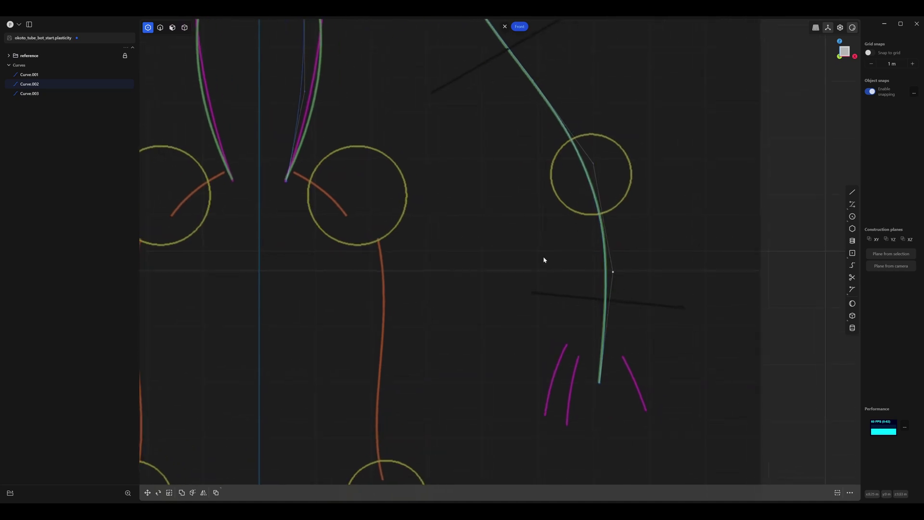
{"action": "key", "text": "2"}
{"action": "scroll", "coordinate": [545, 260], "scroll_direction": "down", "scroll_amount": 8}
{"action": "middle_click_drag", "start_coordinate": [500, 206], "coordinate": [514, 231], "text": "shift"}
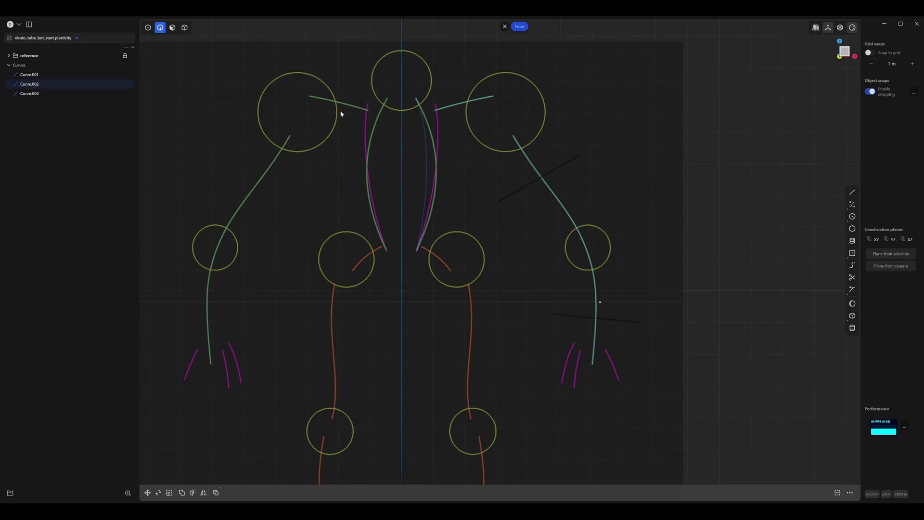
Select the torso, shoulder and arm curves and give them a green material with RGB 0, 255, 51.
{"action": "key", "text": "Escape"}
{"action": "left_click_drag", "start_coordinate": [406, 72], "coordinate": [641, 406]}
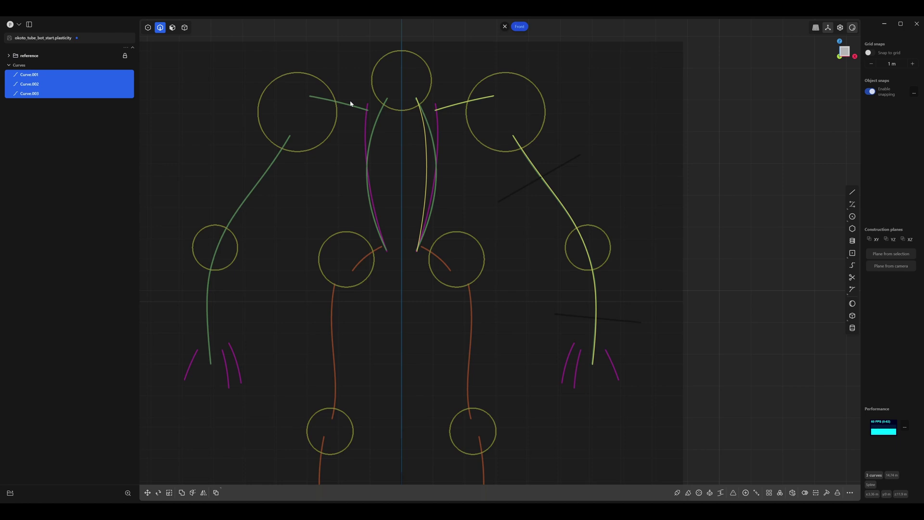
{"action": "key", "text": "m"}
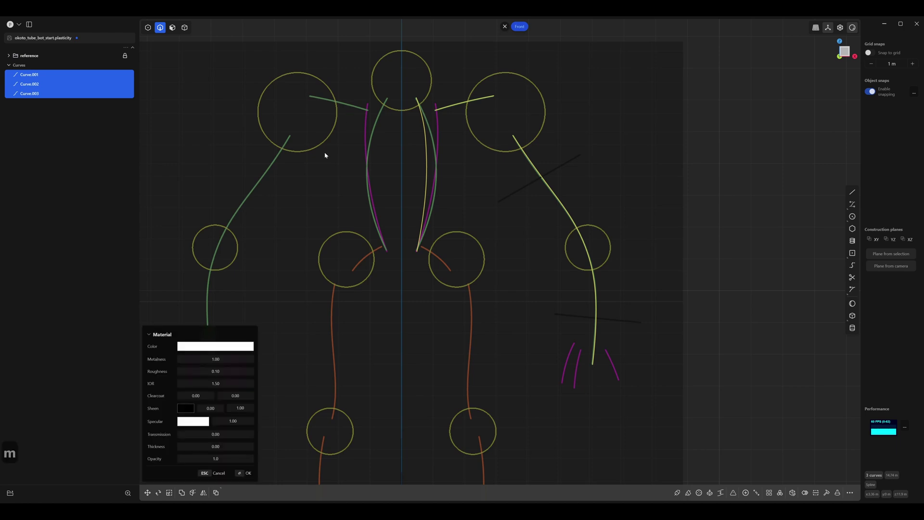
{"action": "left_click", "coordinate": [196, 348]}
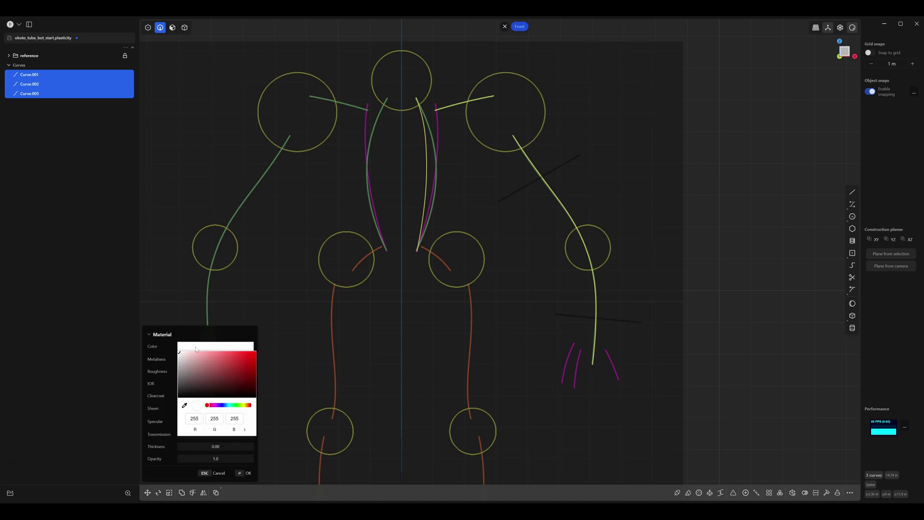
{"action": "left_click_drag", "start_coordinate": [228, 404], "coordinate": [235, 405]}
{"action": "left_click_drag", "start_coordinate": [248, 355], "coordinate": [256, 338]}
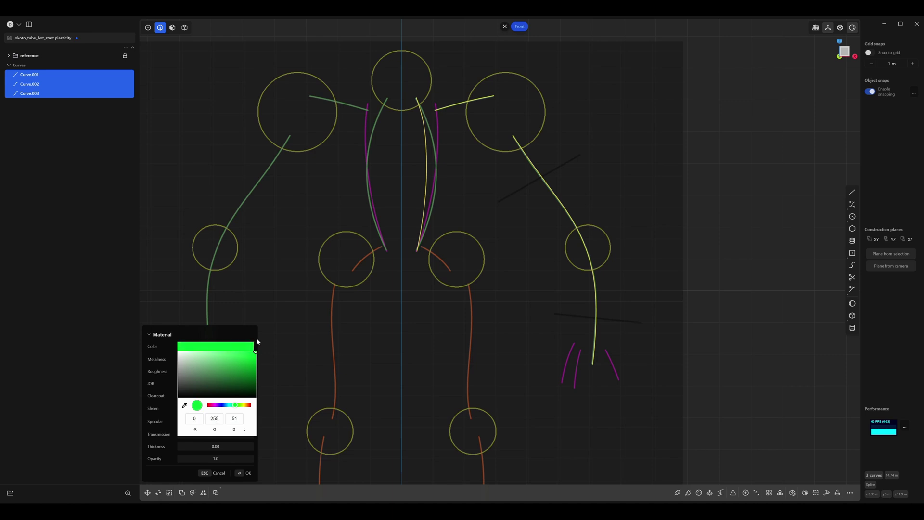
{"action": "key", "text": "Return"}
{"action": "left_click", "coordinate": [277, 260]}
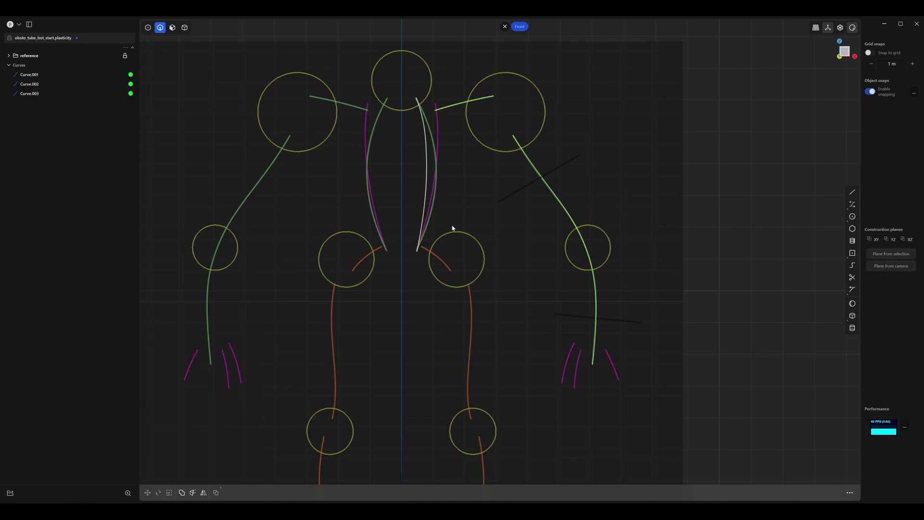
Draw a three-point control point curve over the short orange hip line beneath the torso in the right half of the reference.
{"action": "middle_click_drag", "start_coordinate": [599, 172], "coordinate": [387, 204], "text": "shift"}
{"action": "key", "text": "1"}
{"action": "scroll", "coordinate": [402, 201], "scroll_direction": "up", "scroll_amount": 3}
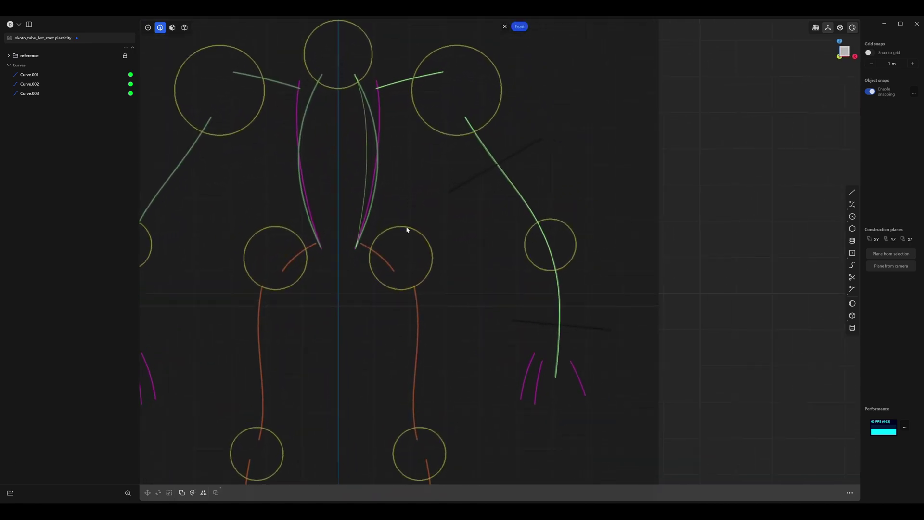
{"action": "middle_click_drag", "start_coordinate": [398, 253], "coordinate": [388, 156], "text": "shift"}
{"action": "scroll", "coordinate": [359, 154], "scroll_direction": "up", "scroll_amount": 3}
{"action": "scroll", "coordinate": [356, 145], "scroll_direction": "up", "scroll_amount": 3}
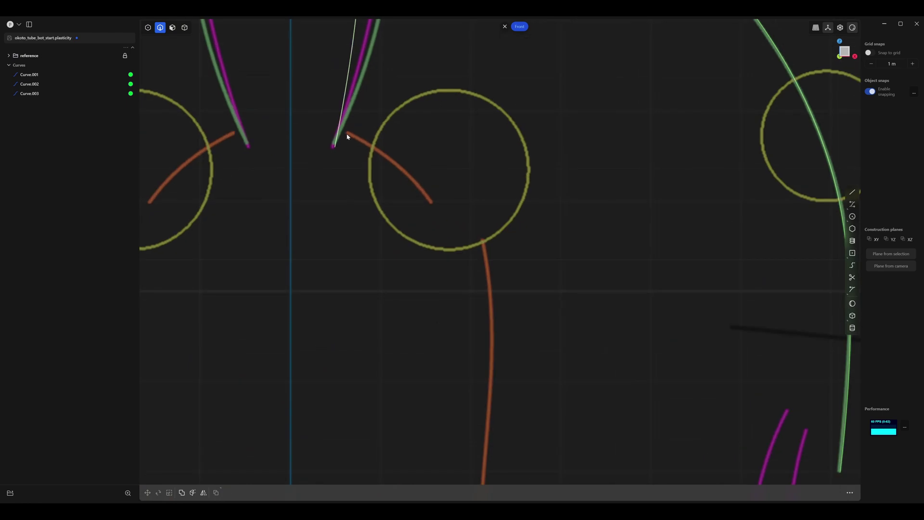
{"action": "scroll", "coordinate": [462, 210], "scroll_direction": "down", "scroll_amount": 2}
{"action": "left_click", "coordinate": [852, 205]}
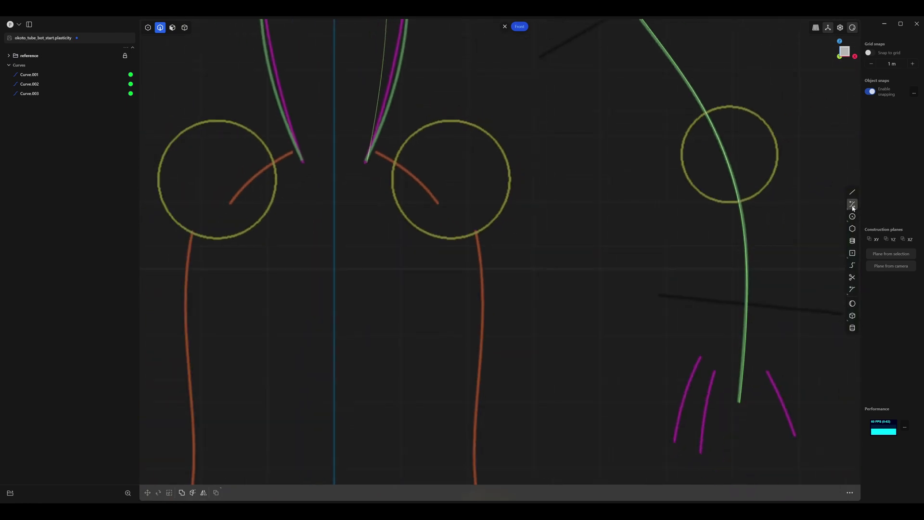
{"action": "scroll", "coordinate": [453, 178], "scroll_direction": "up", "scroll_amount": 3}
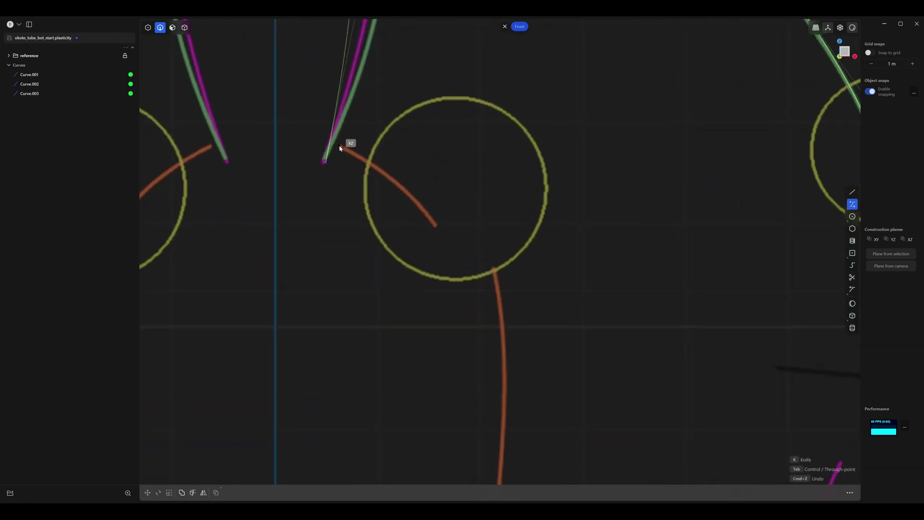
{"action": "left_click", "coordinate": [340, 147]}
{"action": "left_click", "coordinate": [398, 172]}
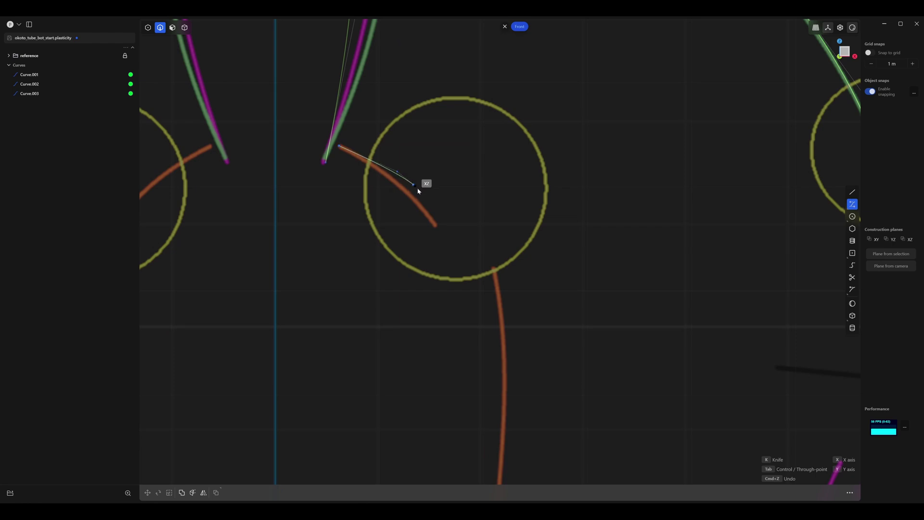
{"action": "left_click", "coordinate": [436, 227]}
{"action": "key", "text": "Return"}
Draw a five-point control point curve along the orange thigh line from the hip circle down into the knee circle.
{"action": "scroll", "coordinate": [408, 196], "scroll_direction": "down", "scroll_amount": 3}
{"action": "scroll", "coordinate": [403, 205], "scroll_direction": "down", "scroll_amount": 3}
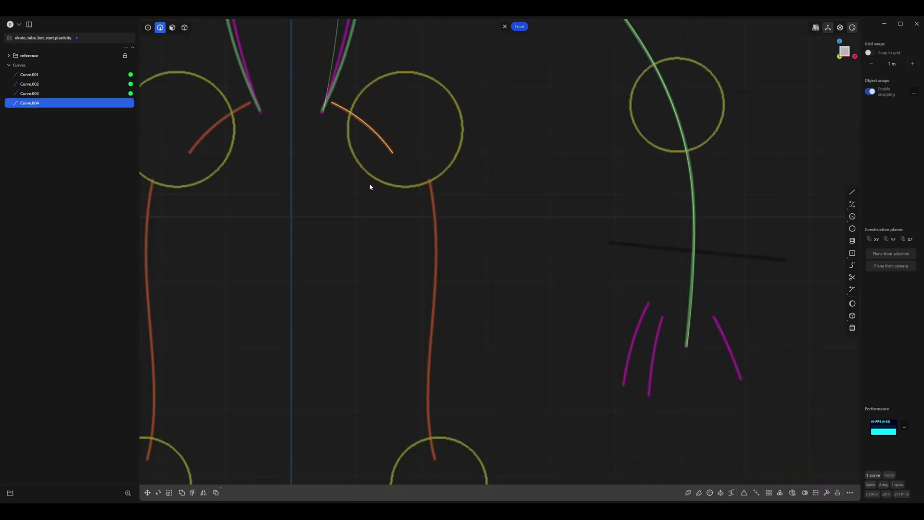
{"action": "middle_click_drag", "start_coordinate": [408, 177], "coordinate": [363, 125]}
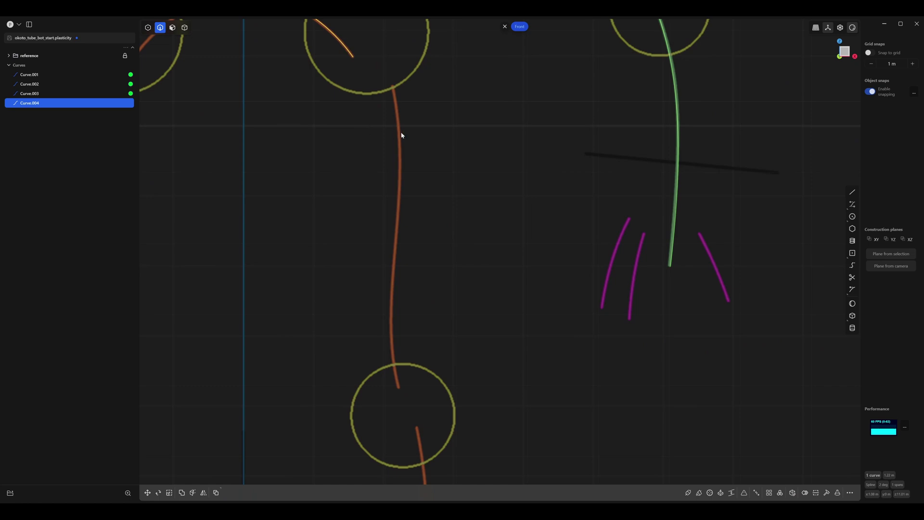
{"action": "key", "text": "r"}
{"action": "left_click", "coordinate": [392, 88]}
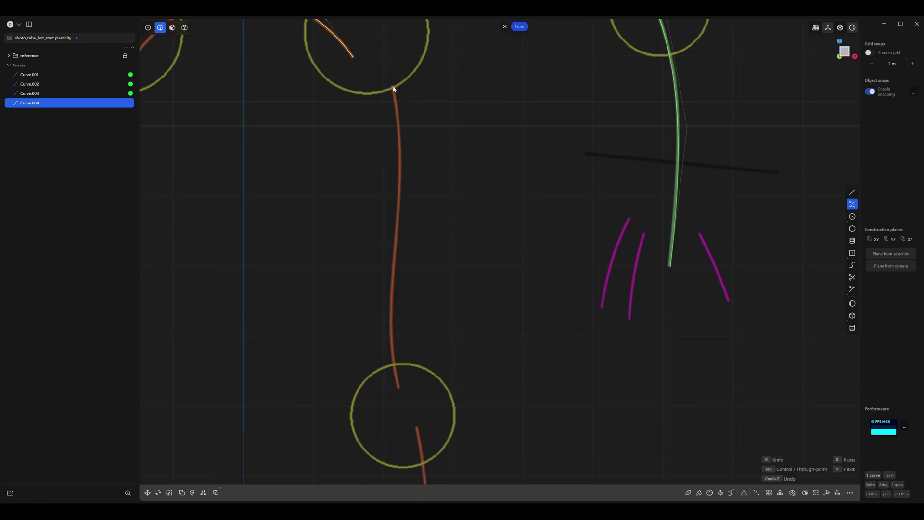
{"action": "left_click", "coordinate": [409, 151]}
{"action": "left_click", "coordinate": [399, 255]}
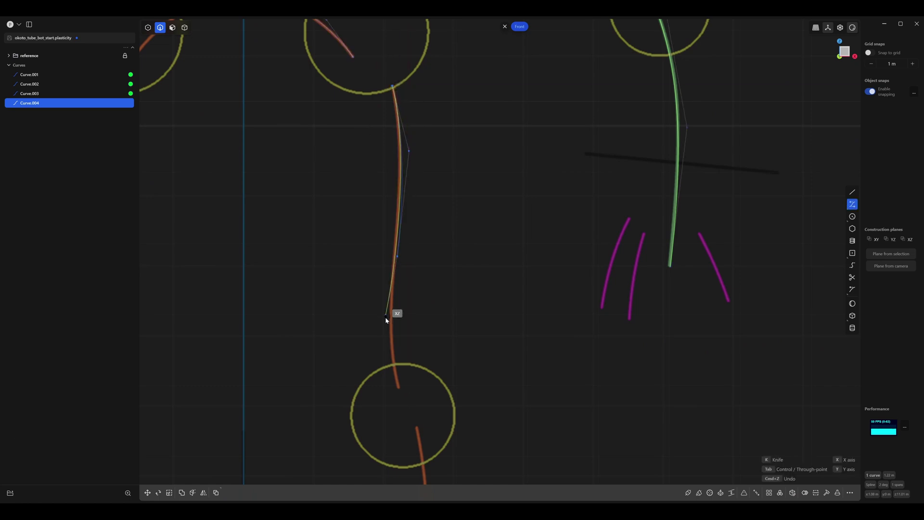
{"action": "left_click", "coordinate": [384, 327]}
{"action": "left_click", "coordinate": [398, 388]}
{"action": "right_click", "coordinate": [398, 388]}
Draw a control point curve along the orange lower-leg line from the knee circle down to its end above the foot.
{"action": "middle_click_drag", "start_coordinate": [418, 427], "coordinate": [452, 173], "text": "shift"}
{"action": "key", "text": "r"}
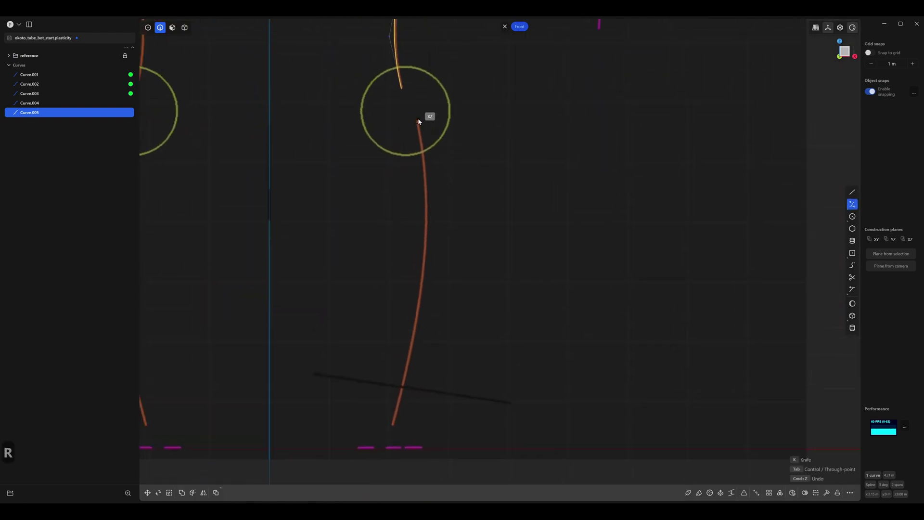
{"action": "left_click", "coordinate": [423, 119]}
{"action": "left_click", "coordinate": [431, 244]}
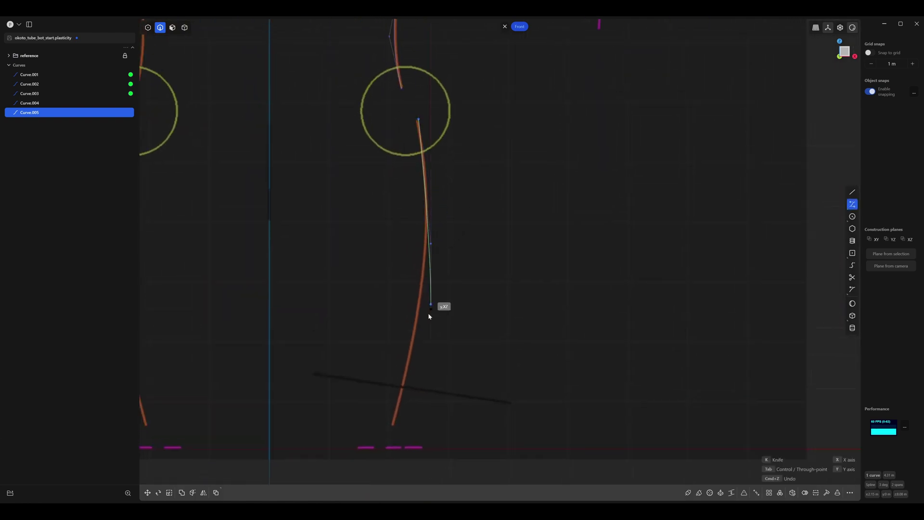
{"action": "left_click", "coordinate": [393, 425]}
{"action": "right_click", "coordinate": [393, 425]}
Enter control point selection and adjust the lower-leg curve, moving its middle control point outward to match the orange reference line.
{"action": "key", "text": "1"}
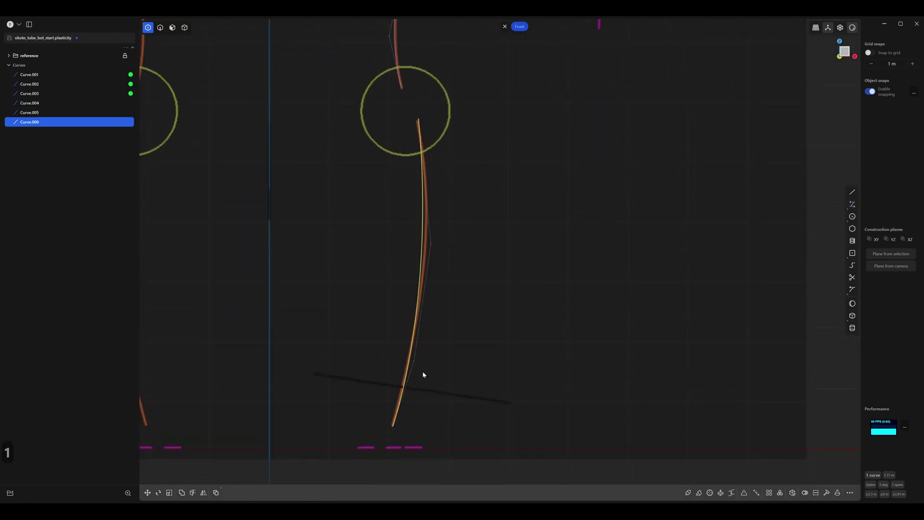
{"action": "left_click", "coordinate": [393, 426]}
{"action": "left_click_drag", "start_coordinate": [413, 360], "coordinate": [412, 354]}
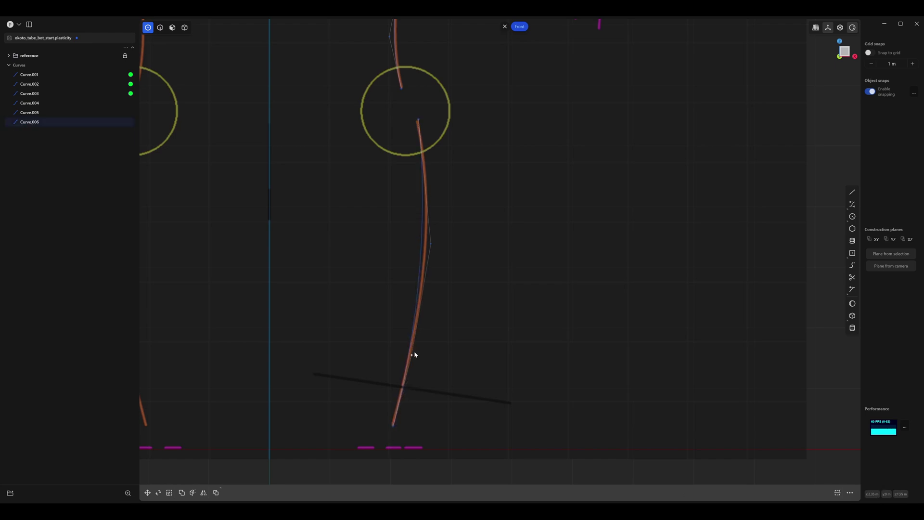
{"action": "middle_click_drag", "start_coordinate": [413, 353], "coordinate": [417, 405], "text": "shift"}
{"action": "left_click_drag", "start_coordinate": [435, 295], "coordinate": [445, 286]}
{"action": "middle_click_drag", "start_coordinate": [444, 272], "coordinate": [443, 360], "text": "shift"}
{"action": "left_click_drag", "start_coordinate": [423, 260], "coordinate": [422, 261]}
Adjust the thigh curve's upper control point and the hip curve's middle point to match the orange lines, and return to edge selection mode.
{"action": "middle_click_drag", "start_coordinate": [423, 248], "coordinate": [445, 345], "text": "shift"}
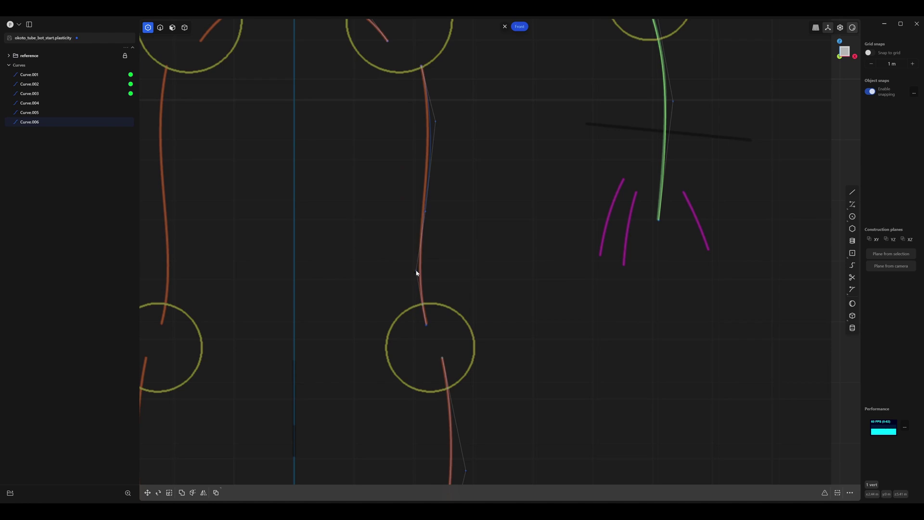
{"action": "middle_click_drag", "start_coordinate": [417, 270], "coordinate": [415, 350], "text": "shift"}
{"action": "left_click", "coordinate": [428, 199]}
{"action": "middle_click_drag", "start_coordinate": [397, 135], "coordinate": [424, 300], "text": "shift"}
{"action": "scroll", "coordinate": [424, 300], "scroll_direction": "up", "scroll_amount": 3}
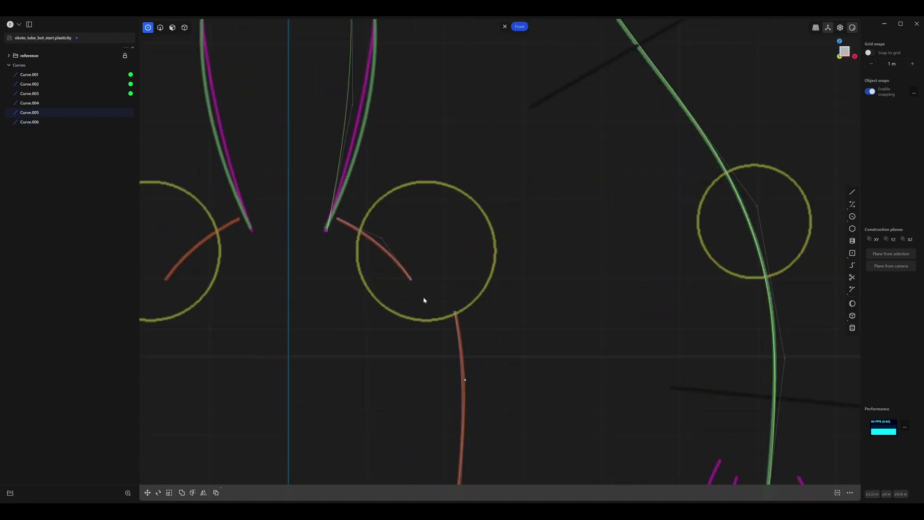
{"action": "left_click", "coordinate": [472, 319]}
{"action": "left_click", "coordinate": [377, 225]}
{"action": "scroll", "coordinate": [378, 225], "scroll_direction": "down", "scroll_amount": 4}
{"action": "middle_click_drag", "start_coordinate": [361, 230], "coordinate": [404, 249], "text": "shift"}
{"action": "scroll", "coordinate": [403, 248], "scroll_direction": "down", "scroll_amount": 3}
{"action": "key", "text": "2"}
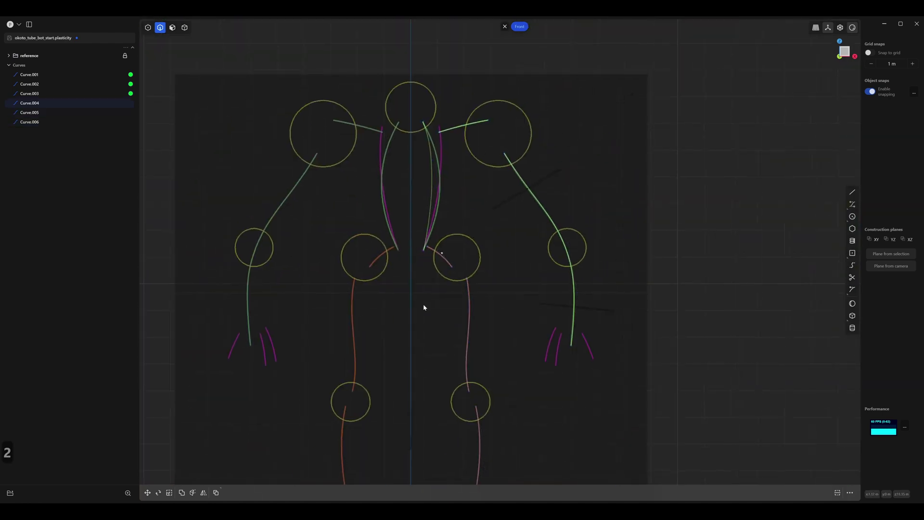
Draw a four-point control point curve along the magenta torso line from the shoulder down to the hip.
{"action": "middle_click_drag", "start_coordinate": [423, 308], "coordinate": [408, 295], "text": "shift"}
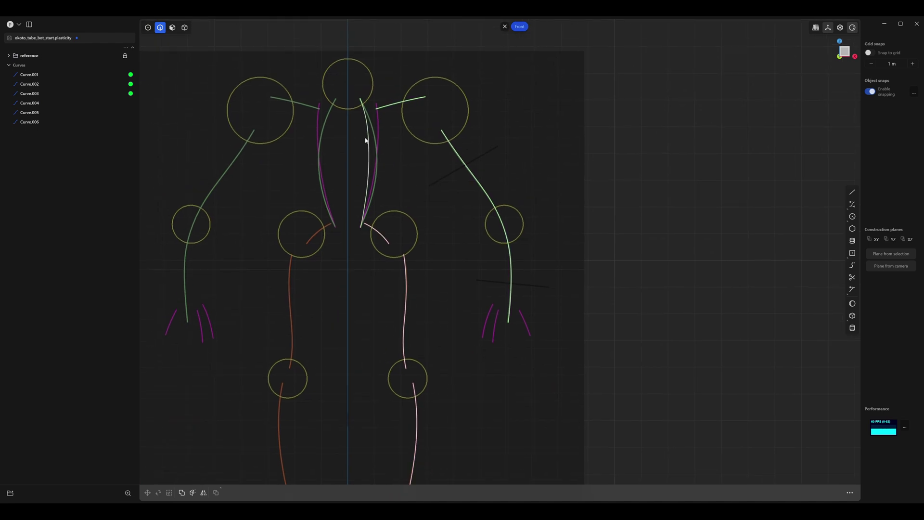
{"action": "scroll", "coordinate": [374, 137], "scroll_direction": "up", "scroll_amount": 5}
{"action": "middle_click_drag", "start_coordinate": [438, 149], "coordinate": [457, 166], "text": "shift"}
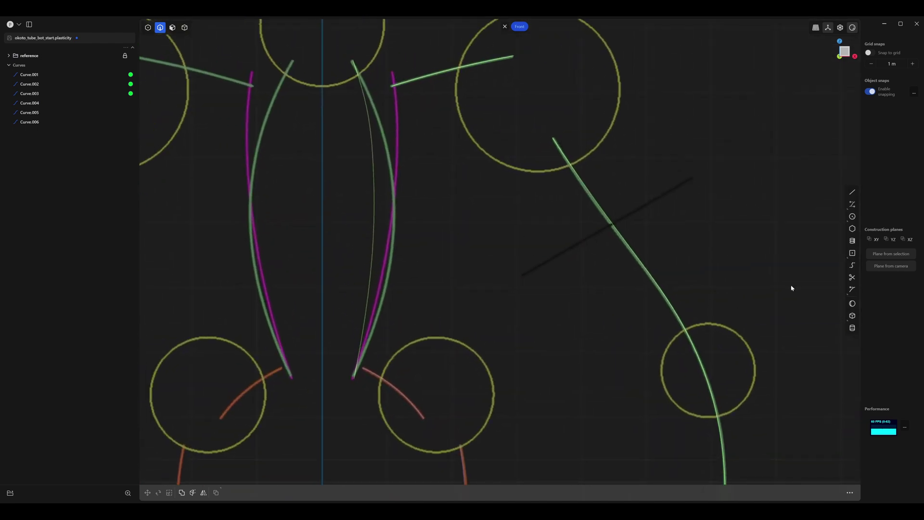
{"action": "left_click", "coordinate": [852, 204]}
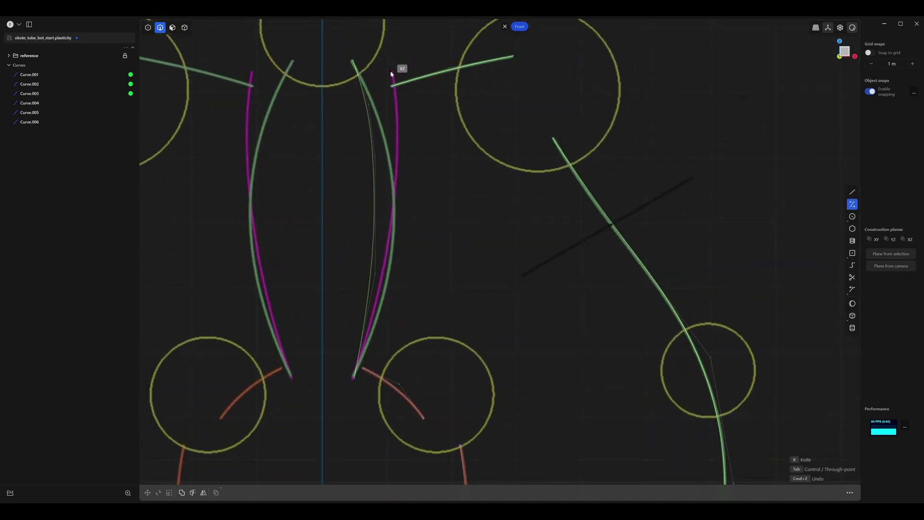
{"action": "left_click", "coordinate": [402, 125]}
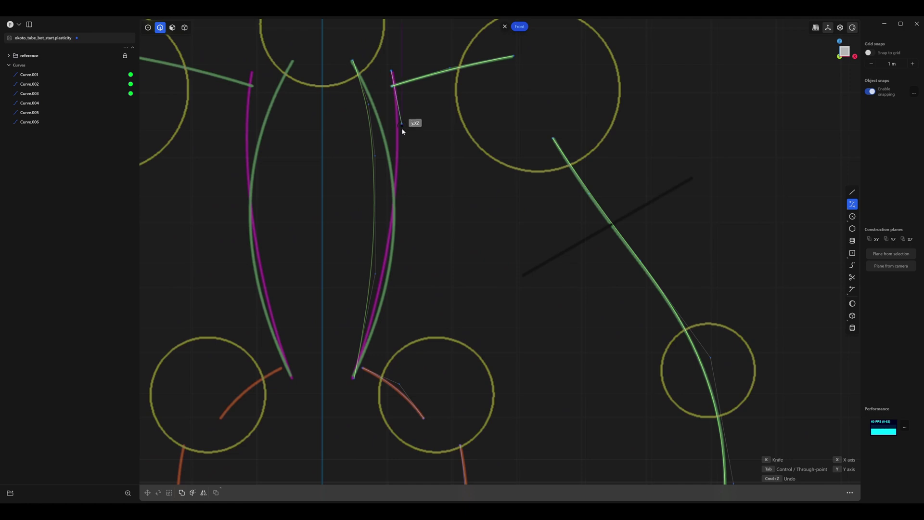
{"action": "left_click", "coordinate": [394, 236]}
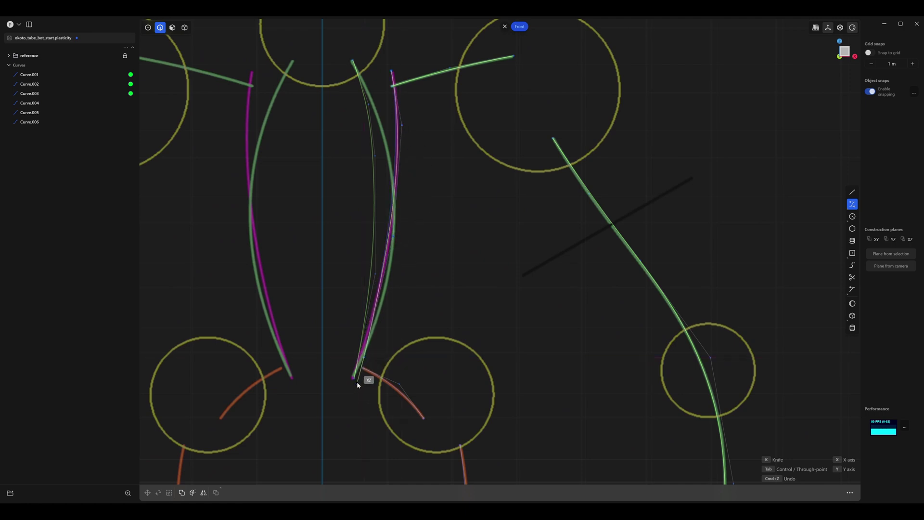
{"action": "left_click", "coordinate": [362, 373]}
{"action": "key", "text": "Return"}
Enter control point selection and move the new torso curve's top end and upper control point to fit the magenta line.
{"action": "middle_click_drag", "start_coordinate": [397, 245], "coordinate": [438, 241], "text": "shift"}
{"action": "middle_click_drag", "start_coordinate": [437, 169], "coordinate": [428, 178], "text": "shift"}
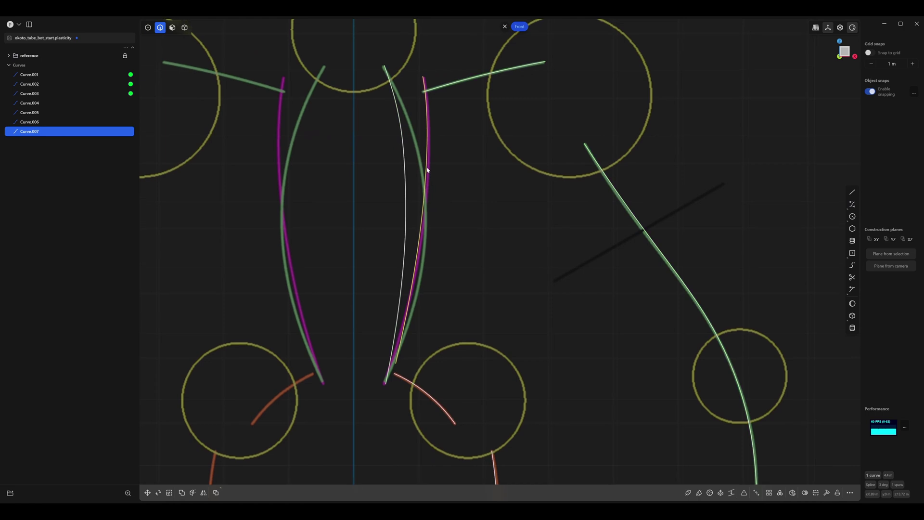
{"action": "scroll", "coordinate": [452, 96], "scroll_direction": "up", "scroll_amount": 10}
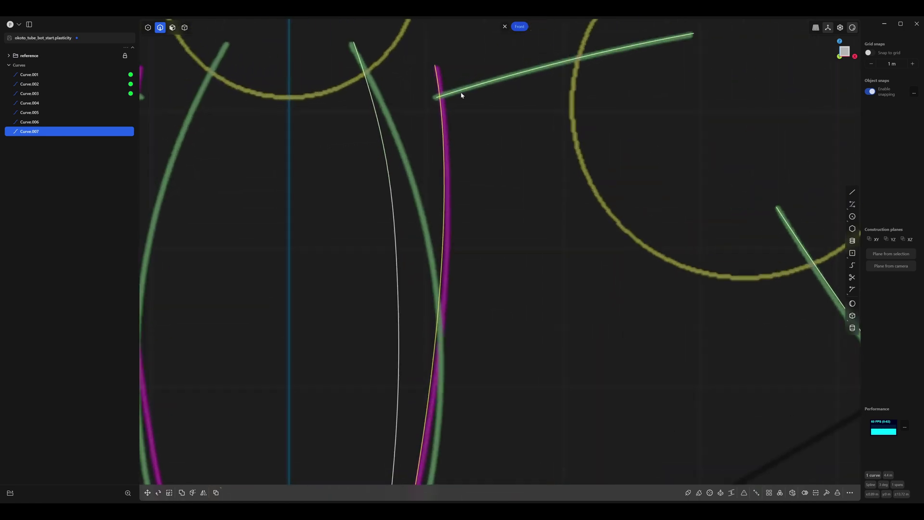
{"action": "key", "text": "1"}
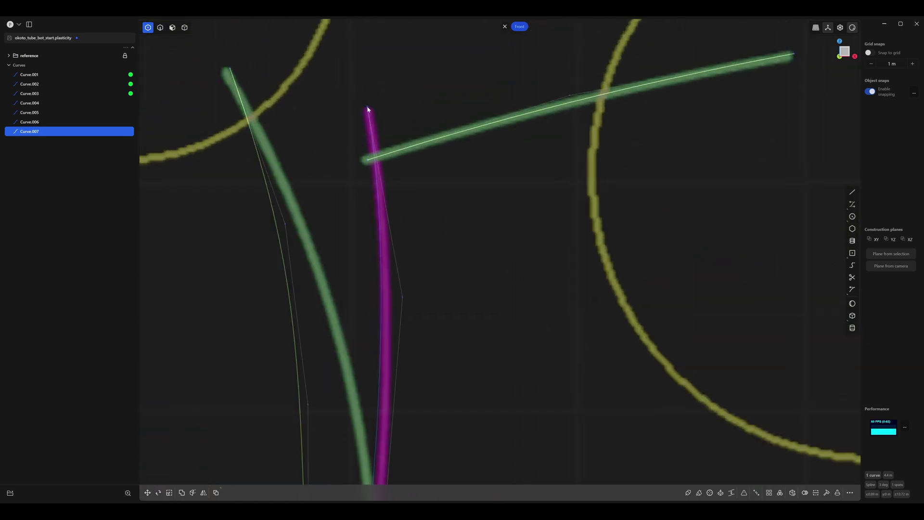
{"action": "left_click", "coordinate": [365, 108]}
{"action": "scroll", "coordinate": [417, 200], "scroll_direction": "down", "scroll_amount": 2}
{"action": "middle_click_drag", "start_coordinate": [417, 200], "coordinate": [458, 177], "text": "shift"}
{"action": "left_click_drag", "start_coordinate": [457, 176], "coordinate": [464, 197]}
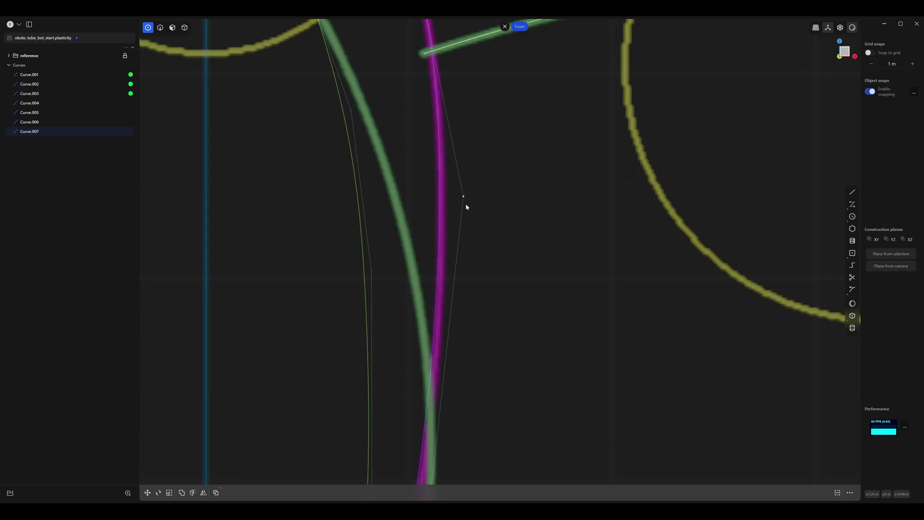
Adjust the lower part of the same torso curve, placing its end point at the magenta line's lower tip, and return to edge selection mode.
{"action": "scroll", "coordinate": [445, 289], "scroll_direction": "down", "scroll_amount": 2}
{"action": "middle_click_drag", "start_coordinate": [443, 296], "coordinate": [502, 79], "text": "shift"}
{"action": "scroll", "coordinate": [501, 82], "scroll_direction": "down", "scroll_amount": 3}
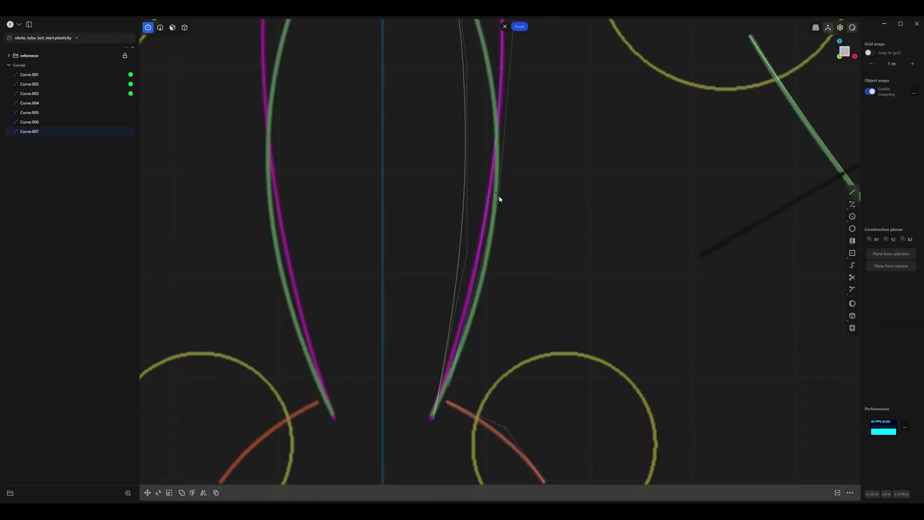
{"action": "scroll", "coordinate": [520, 216], "scroll_direction": "down", "scroll_amount": 2}
{"action": "left_click", "coordinate": [467, 320]}
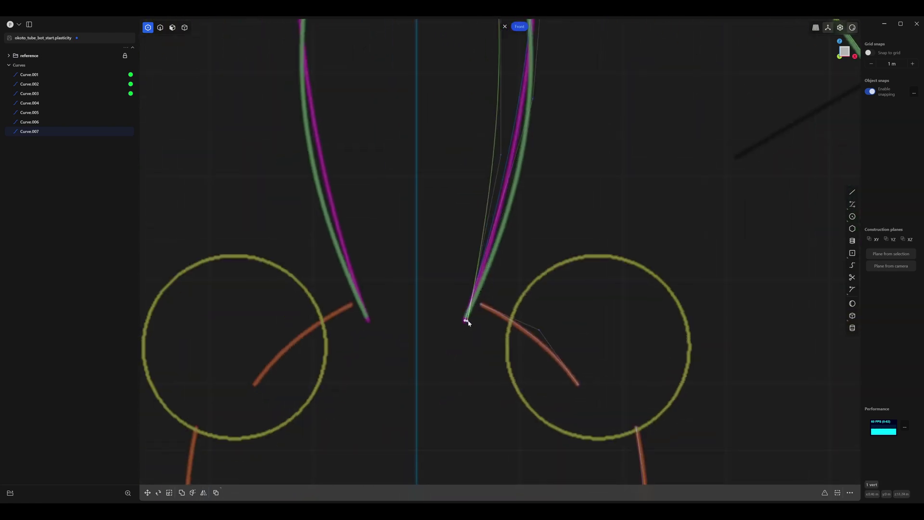
{"action": "key", "text": "2"}
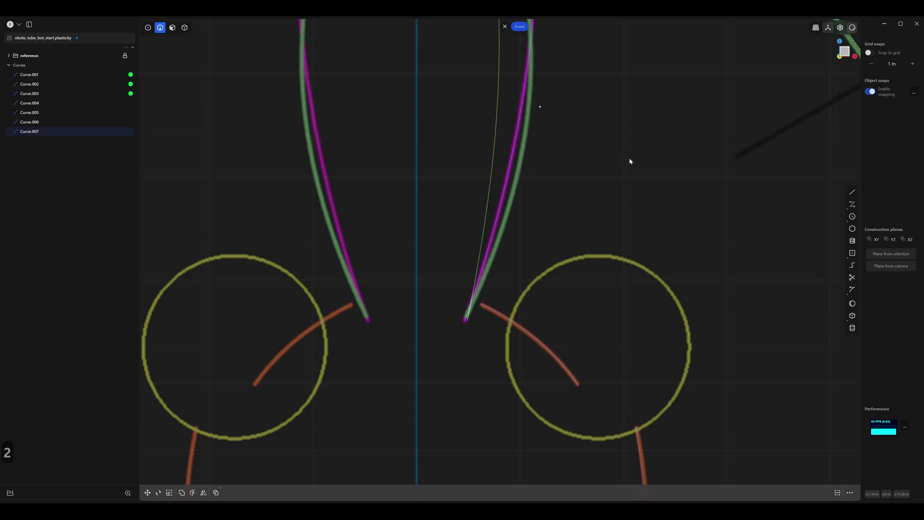
Switch to control point selection and check the hip and leg curves against the orange reference lines.
{"action": "scroll", "coordinate": [434, 73], "scroll_direction": "down", "scroll_amount": 5}
{"action": "key", "text": "1"}
{"action": "key", "text": "1"}
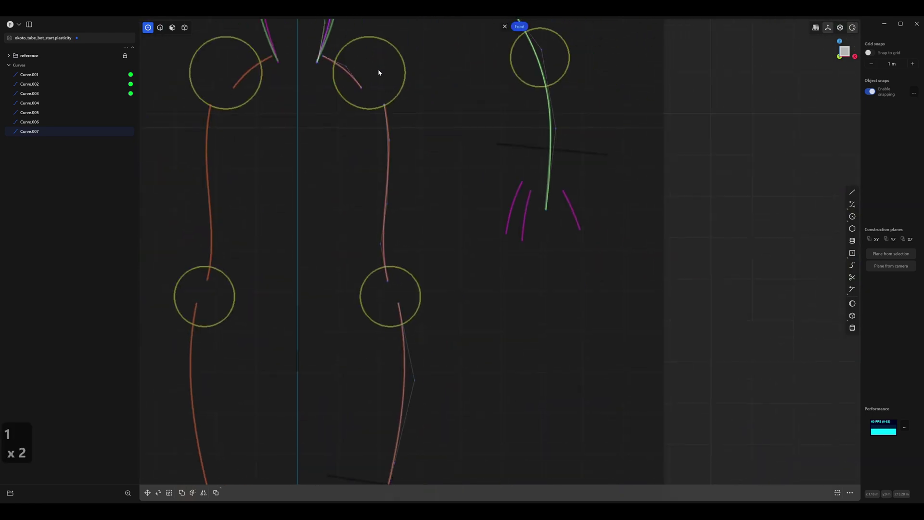
{"action": "middle_click_drag", "start_coordinate": [402, 250], "coordinate": [353, 405], "text": "shift"}
{"action": "scroll", "coordinate": [444, 339], "scroll_direction": "down", "scroll_amount": 5}
{"action": "middle_click_drag", "start_coordinate": [408, 208], "coordinate": [431, 121], "text": "shift"}
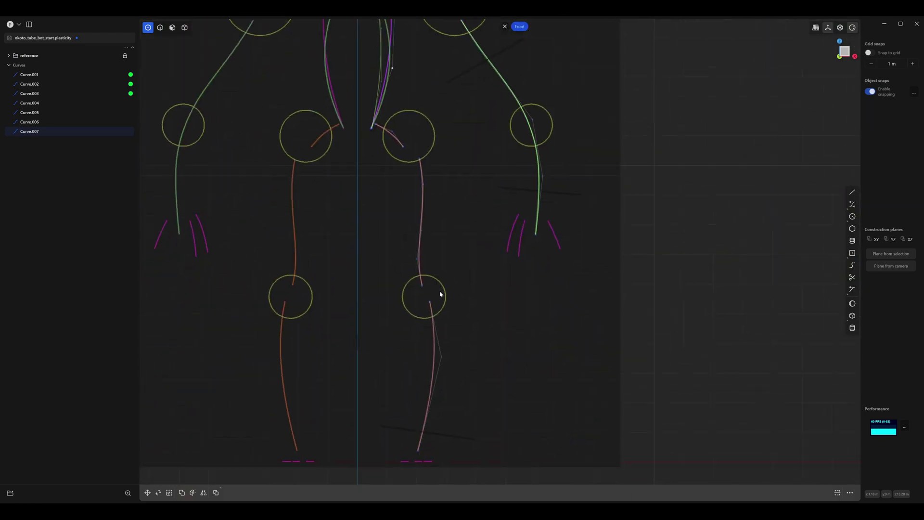
Draw a three-point control point curve along the outermost magenta line beside the tip of the green arm.
{"action": "middle_click_drag", "start_coordinate": [439, 292], "coordinate": [432, 163], "text": "shift"}
{"action": "scroll", "coordinate": [424, 278], "scroll_direction": "up", "scroll_amount": 4}
{"action": "left_click", "coordinate": [853, 205]}
{"action": "middle_click_drag", "start_coordinate": [583, 173], "coordinate": [439, 444], "text": "shift"}
{"action": "scroll", "coordinate": [432, 266], "scroll_direction": "up", "scroll_amount": 6}
{"action": "middle_click_drag", "start_coordinate": [432, 266], "coordinate": [514, 163], "text": "shift"}
{"action": "scroll", "coordinate": [514, 163], "scroll_direction": "up", "scroll_amount": 3}
{"action": "scroll", "coordinate": [503, 137], "scroll_direction": "down", "scroll_amount": 1}
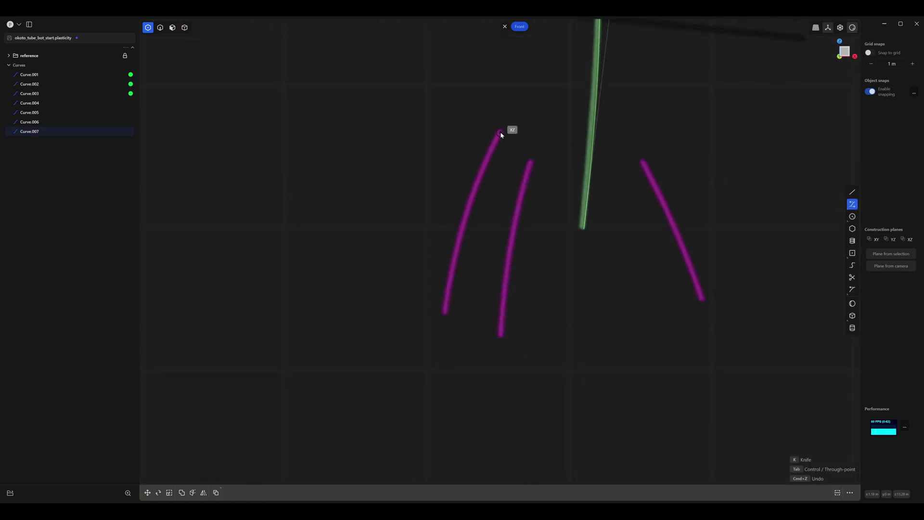
{"action": "left_click", "coordinate": [501, 134]}
{"action": "left_click", "coordinate": [450, 220]}
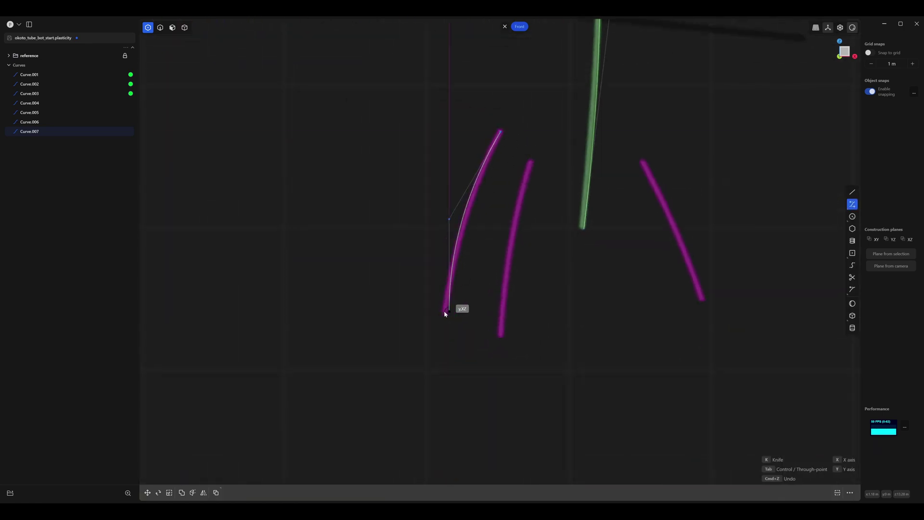
{"action": "left_click", "coordinate": [449, 311]}
{"action": "key", "text": "Return"}
Trace the neighbouring magenta finger line with another three-point control point curve from its upper end to its lower tip.
{"action": "middle_click_drag", "start_coordinate": [497, 312], "coordinate": [479, 277], "text": "shift"}
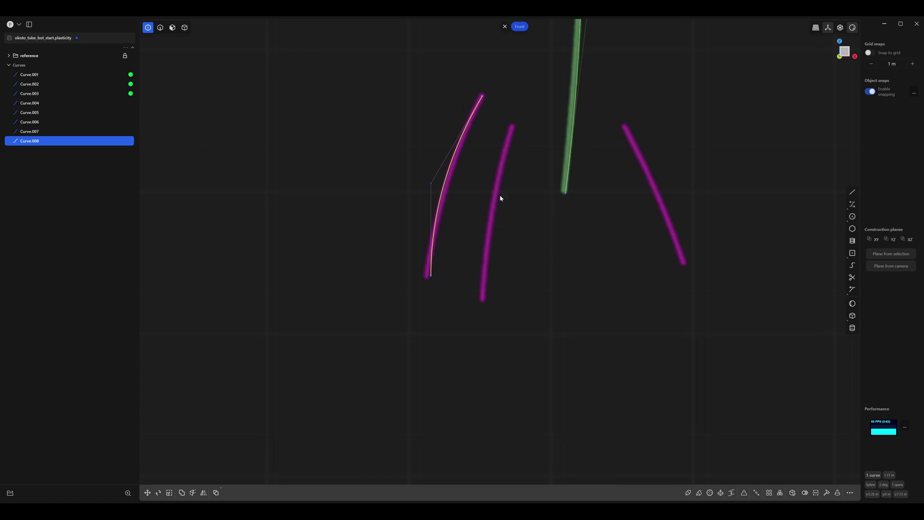
{"action": "key", "text": "r"}
{"action": "left_click", "coordinate": [512, 127]}
{"action": "left_click", "coordinate": [478, 205]}
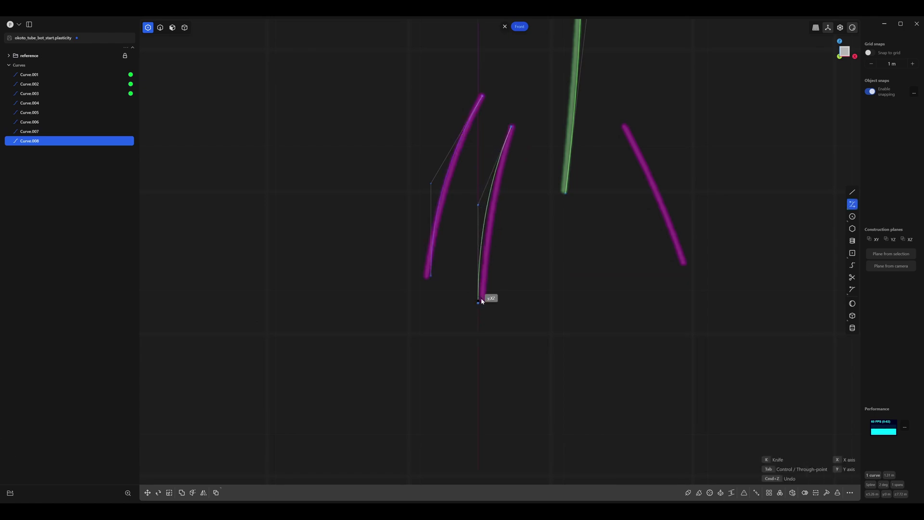
{"action": "right_click", "coordinate": [490, 299]}
Trace the remaining finger line on the other side of the arm tip with a three-point control point curve.
{"action": "middle_click_drag", "start_coordinate": [515, 260], "coordinate": [387, 242], "text": "shift"}
{"action": "key", "text": "r"}
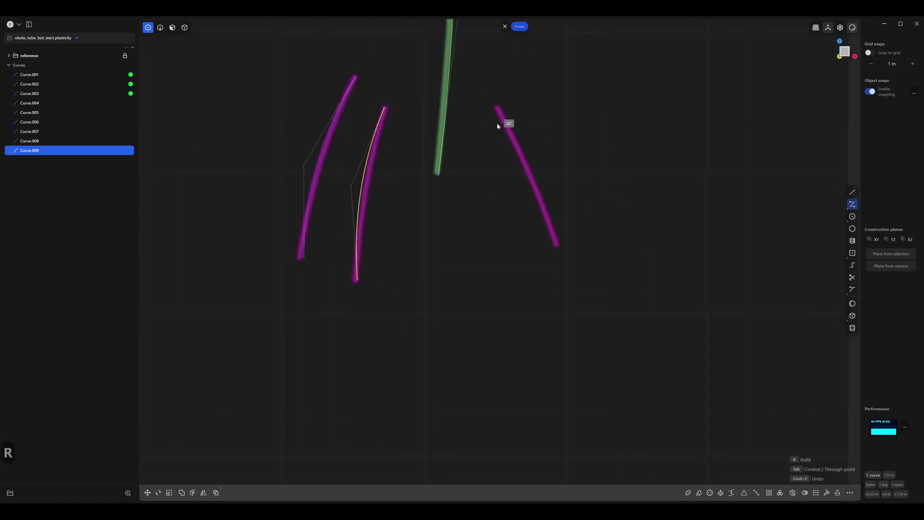
{"action": "left_click", "coordinate": [498, 107]}
{"action": "left_click", "coordinate": [557, 246]}
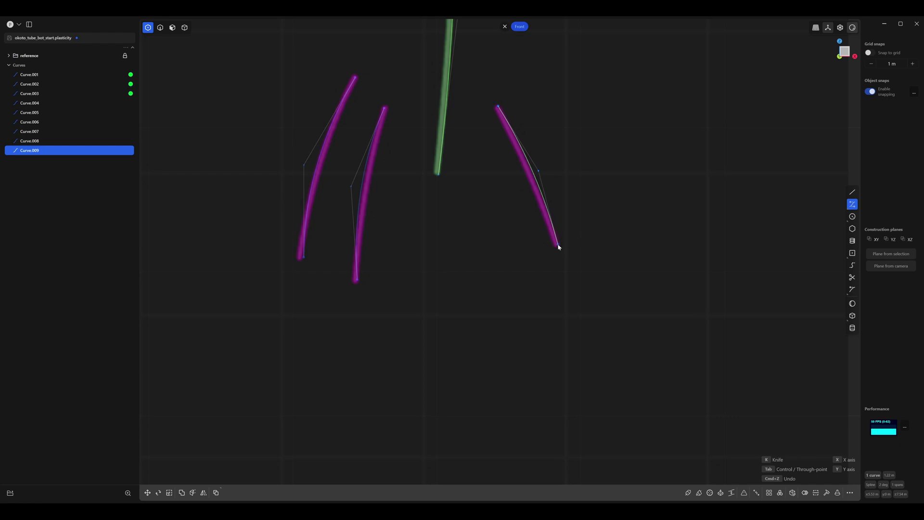
{"action": "right_click", "coordinate": [557, 247]}
In control point selection, adjust the middle points of the three finger curves and the first curve's lower end to fit the magenta lines.
{"action": "key", "text": "1"}
{"action": "left_click", "coordinate": [510, 167]}
{"action": "middle_click_drag", "start_coordinate": [480, 155], "coordinate": [546, 155], "text": "shift"}
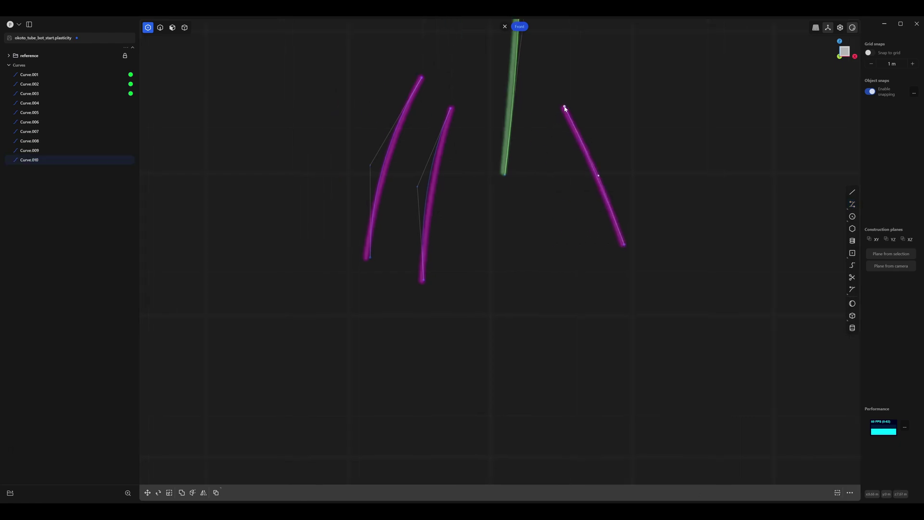
{"action": "left_click_drag", "start_coordinate": [418, 186], "coordinate": [425, 192]}
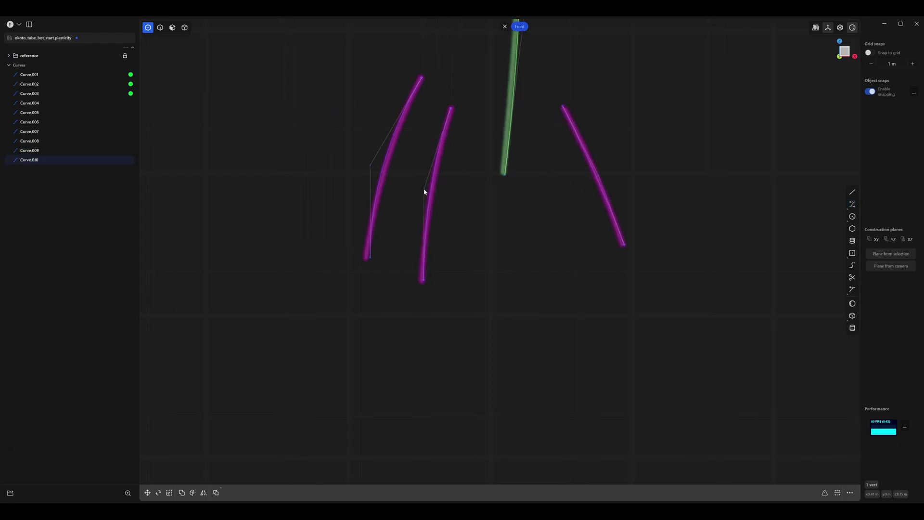
{"action": "left_click_drag", "start_coordinate": [371, 259], "coordinate": [367, 262]}
{"action": "left_click_drag", "start_coordinate": [371, 170], "coordinate": [375, 173]}
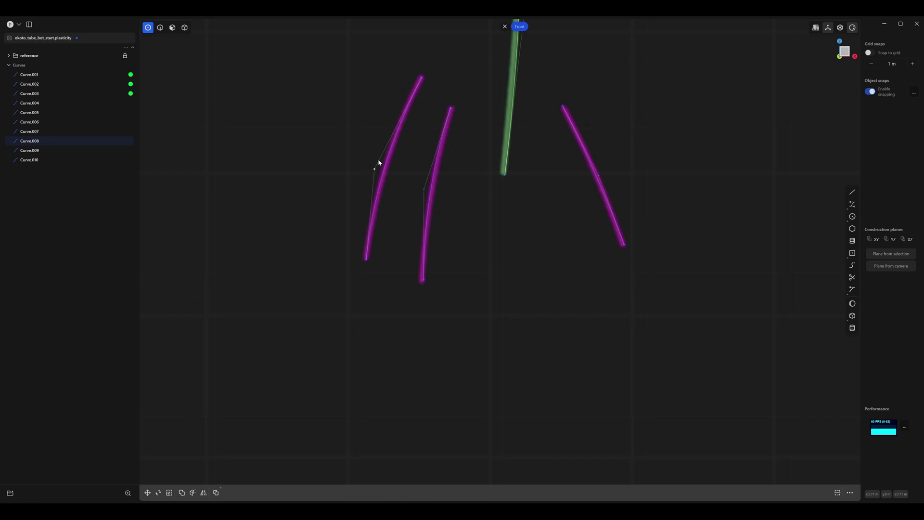
Switch to edge selection and draw a straight two-point control point curve along the foot's magenta dash nearest the centre line.
{"action": "scroll", "coordinate": [410, 135], "scroll_direction": "down", "scroll_amount": 5}
{"action": "scroll", "coordinate": [464, 142], "scroll_direction": "up", "scroll_amount": 10}
{"action": "key", "text": "2"}
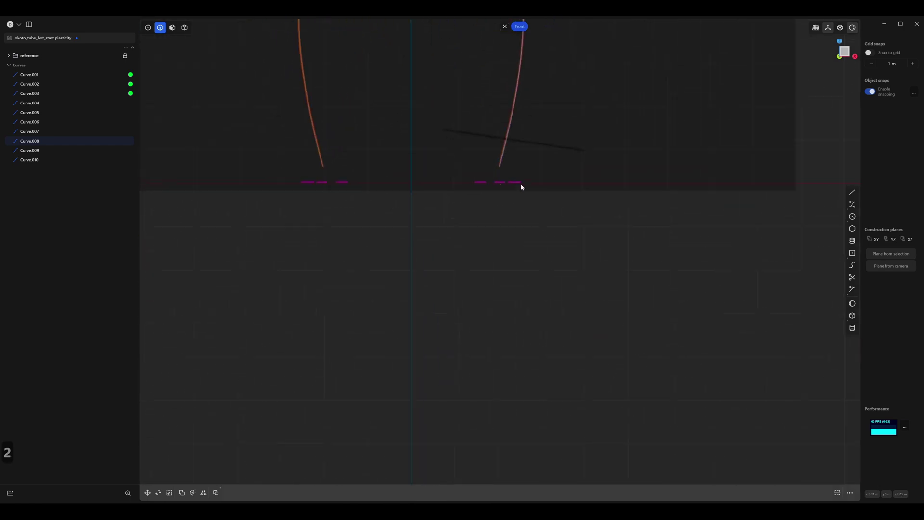
{"action": "scroll", "coordinate": [529, 198], "scroll_direction": "up", "scroll_amount": 5}
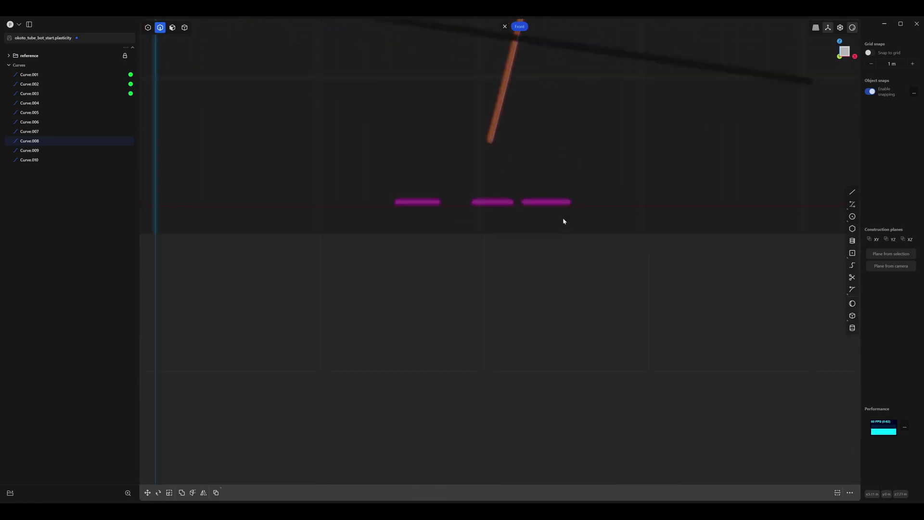
{"action": "left_click", "coordinate": [851, 204]}
{"action": "scroll", "coordinate": [530, 236], "scroll_direction": "up", "scroll_amount": 4}
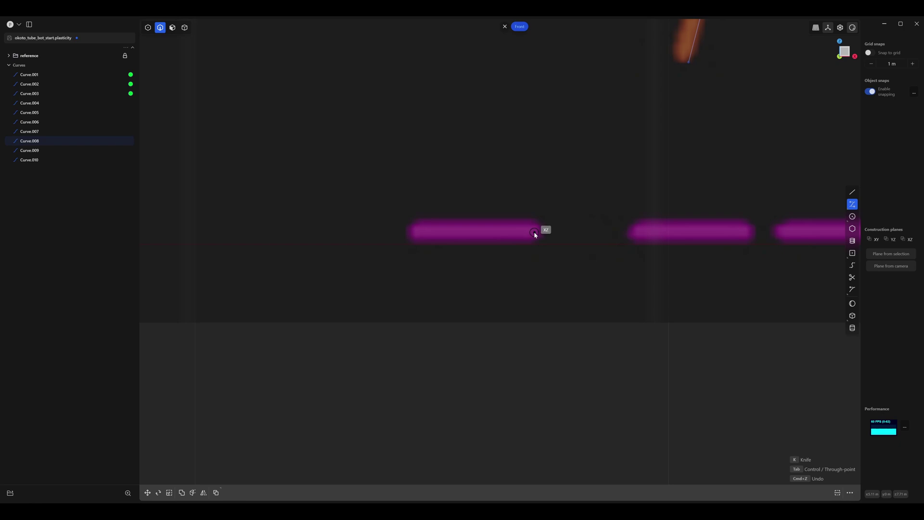
{"action": "left_click", "coordinate": [536, 232]}
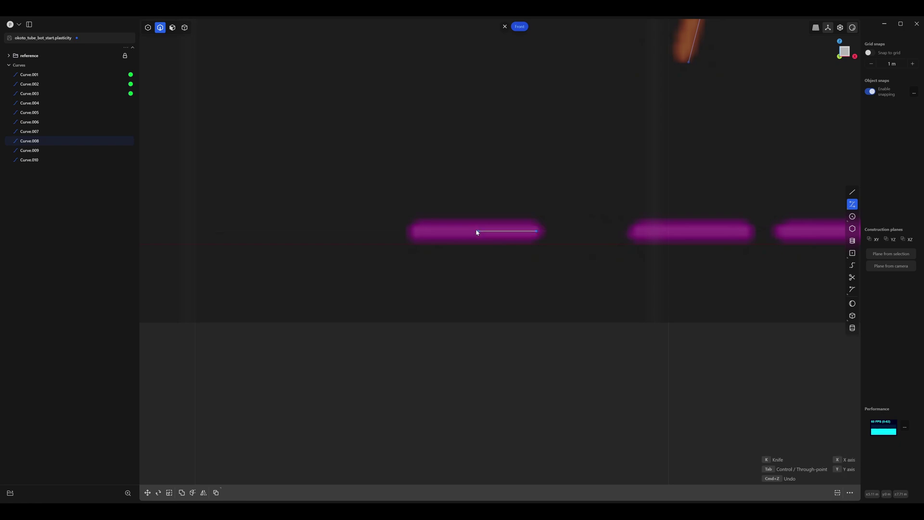
{"action": "left_click", "coordinate": [417, 231]}
{"action": "middle_click_drag", "start_coordinate": [446, 188], "coordinate": [309, 181], "text": "shift"}
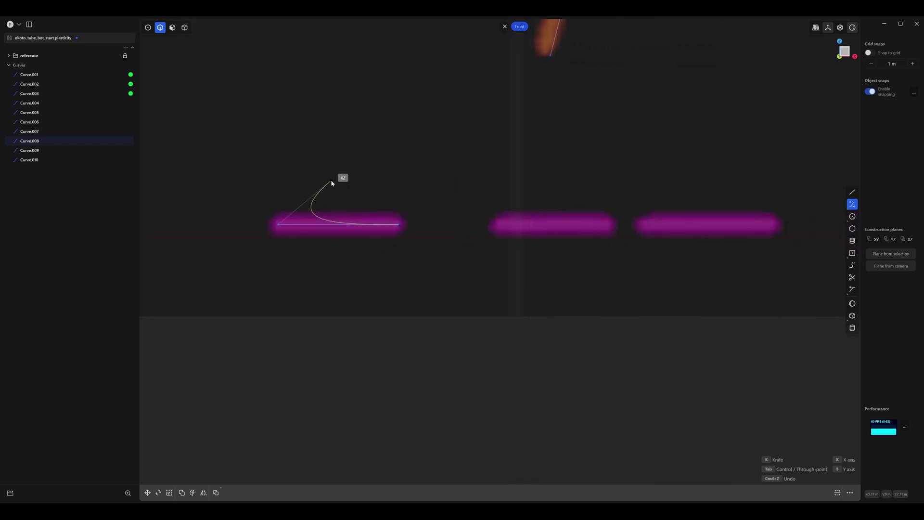
{"action": "right_click", "coordinate": [334, 184]}
Duplicate the straight foot curve twice, placing the copies along the other two magenta foot dashes.
{"action": "middle_click_drag", "start_coordinate": [473, 207], "coordinate": [424, 199], "text": "shift"}
{"action": "scroll", "coordinate": [424, 198], "scroll_direction": "down", "scroll_amount": 1}
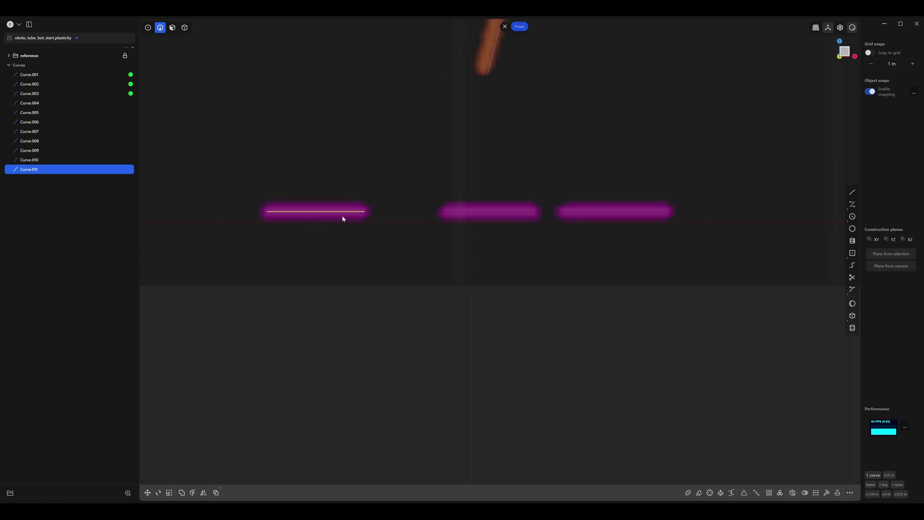
{"action": "scroll", "coordinate": [407, 229], "scroll_direction": "down", "scroll_amount": 1}
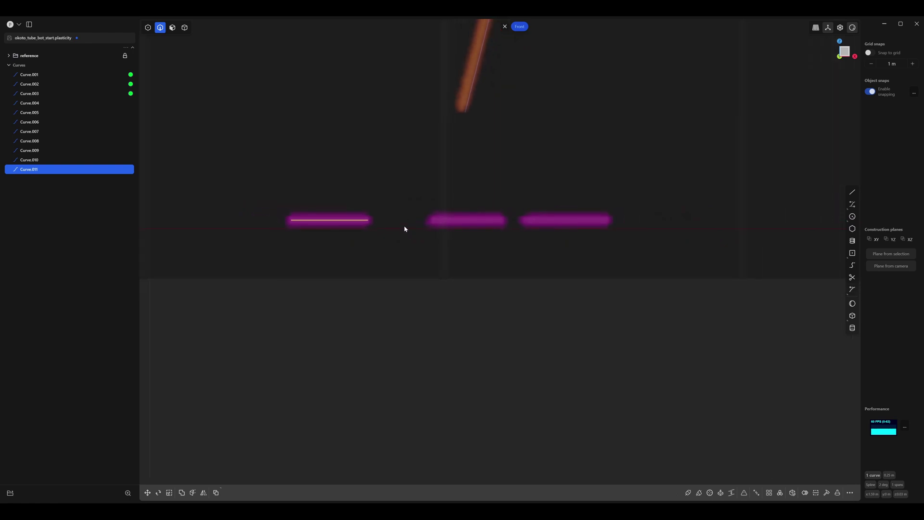
{"action": "key", "text": "d"}
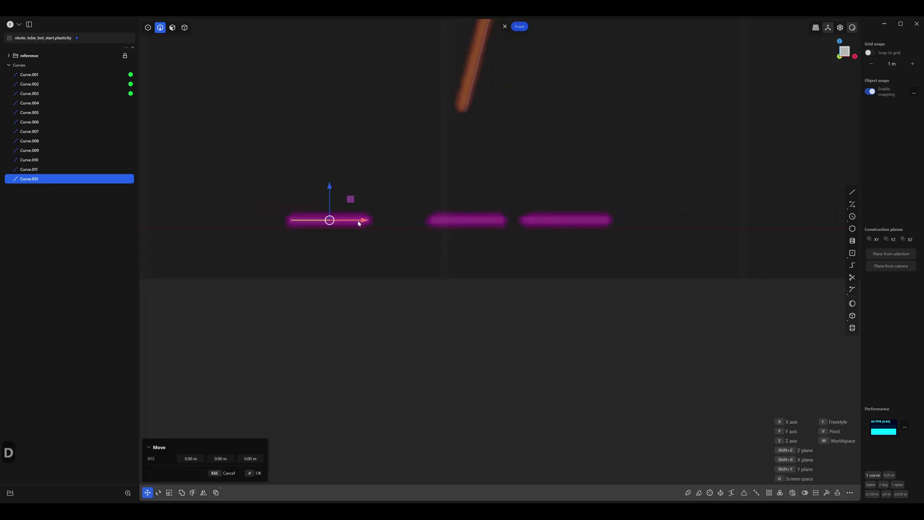
{"action": "mouse_move", "coordinate": [359, 223]}
{"action": "left_mouse_down"}
{"action": "mouse_move", "coordinate": [504, 239]}
{"action": "mouse_move", "coordinate": [492, 241]}
{"action": "mouse_move", "coordinate": [487, 231]}
{"action": "mouse_move", "coordinate": [587, 234]}
{"action": "left_mouse_up"}
{"action": "key", "text": "d"}
{"action": "left_click", "coordinate": [621, 231]}
Check the traced curves against the reference drawing from the front and in a three-dimensional view.
{"action": "scroll", "coordinate": [326, 252], "scroll_direction": "down", "scroll_amount": 10}
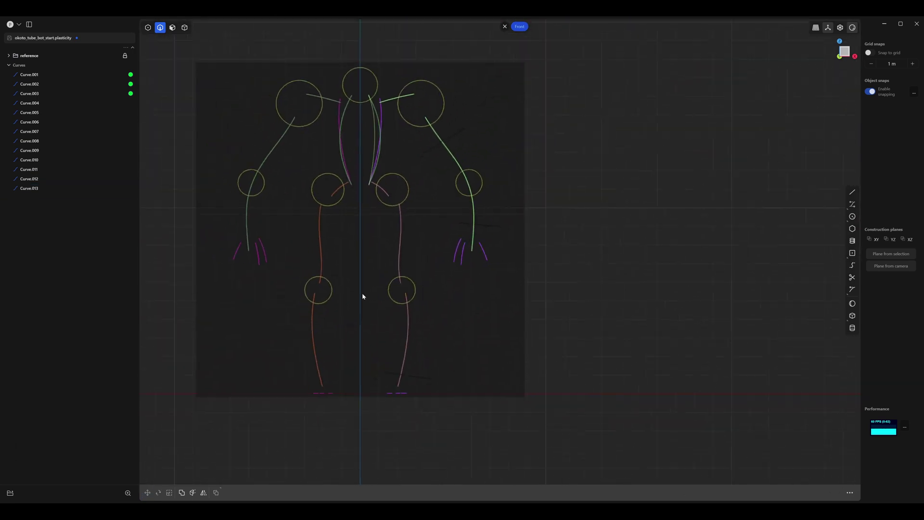
{"action": "middle_click_drag", "start_coordinate": [363, 296], "coordinate": [438, 262], "text": "shift"}
{"action": "scroll", "coordinate": [443, 262], "scroll_direction": "up", "scroll_amount": 3}
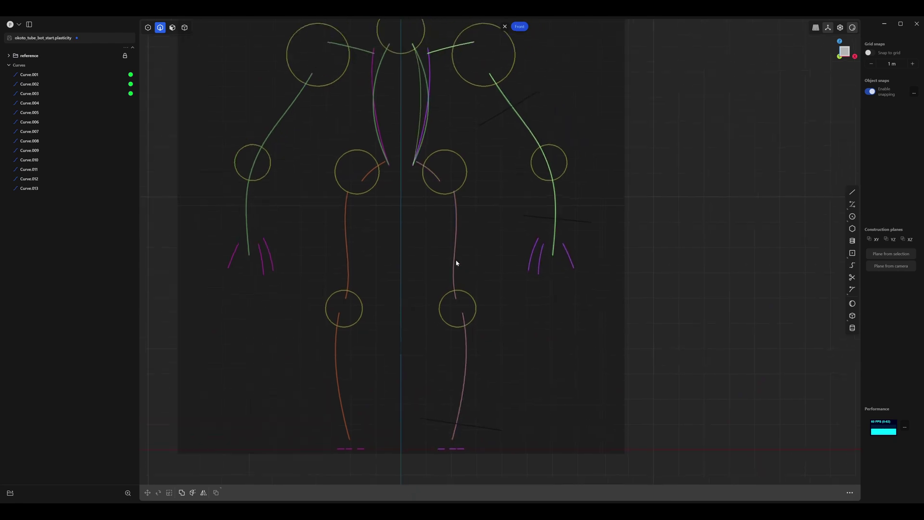
{"action": "scroll", "coordinate": [481, 190], "scroll_direction": "down", "scroll_amount": 5}
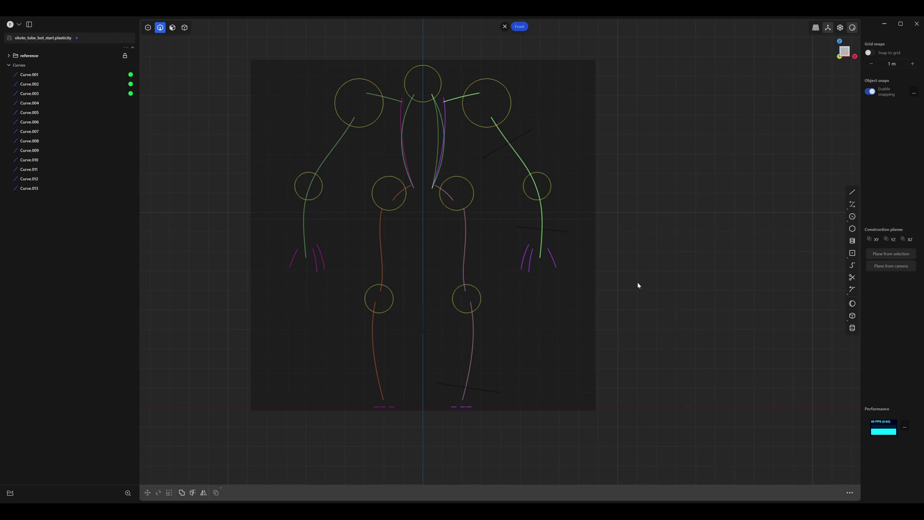
{"action": "middle_click_drag", "start_coordinate": [635, 286], "coordinate": [527, 231]}
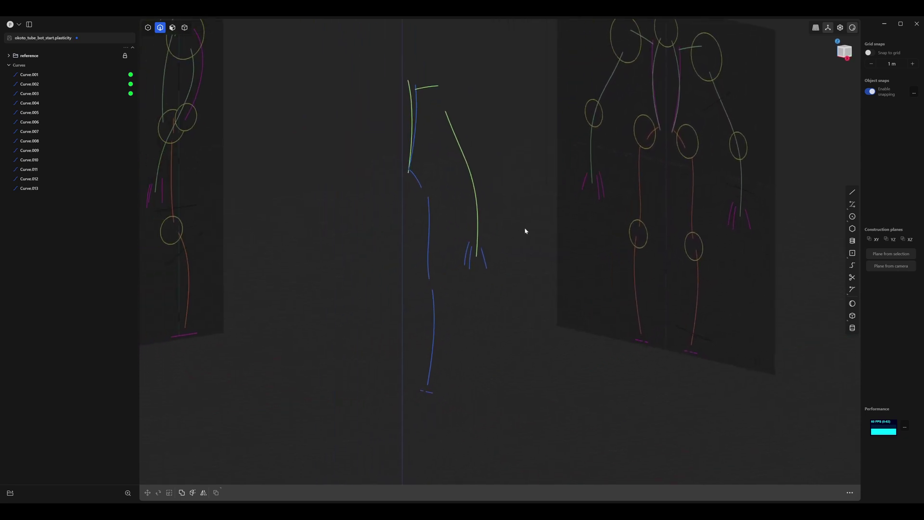
{"action": "middle_click_drag", "start_coordinate": [481, 201], "coordinate": [252, 81]}
{"action": "middle_click_drag", "start_coordinate": [279, 122], "coordinate": [452, 165]}
{"action": "scroll", "coordinate": [357, 165], "scroll_direction": "up", "scroll_amount": 2}
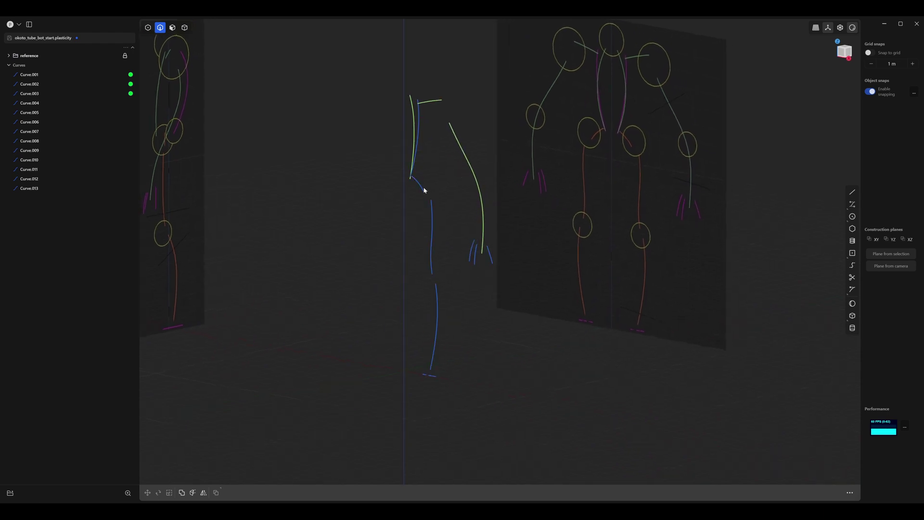
Give the hip, upper leg and lower leg curves a red material color with RGB 255, 36, 36.
{"action": "left_click", "coordinate": [432, 231]}
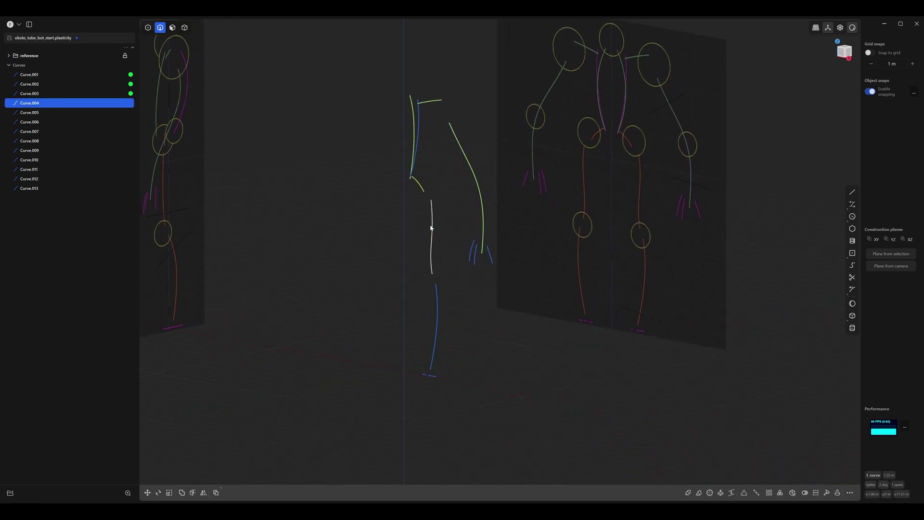
{"action": "left_click", "coordinate": [432, 230], "text": "shift"}
{"action": "left_click", "coordinate": [440, 309], "text": "shift"}
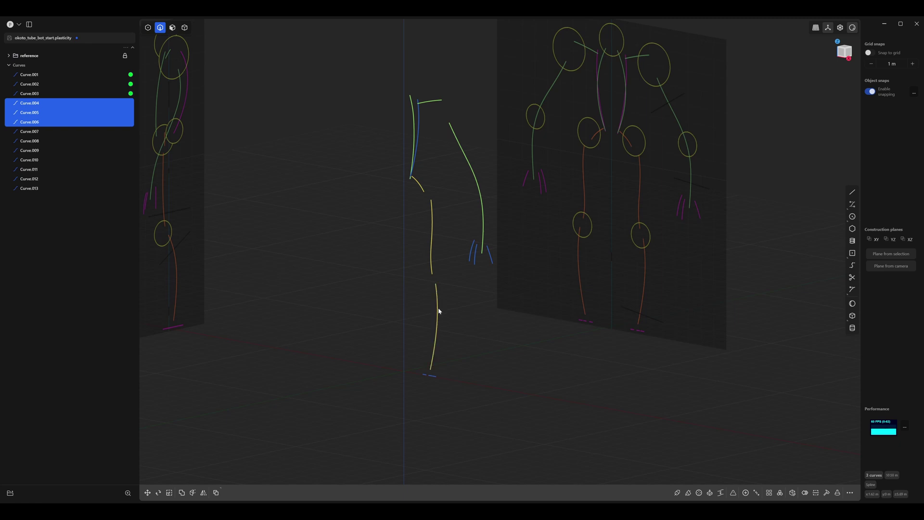
{"action": "middle_click_drag", "start_coordinate": [453, 337], "coordinate": [470, 326]}
{"action": "key", "text": "m"}
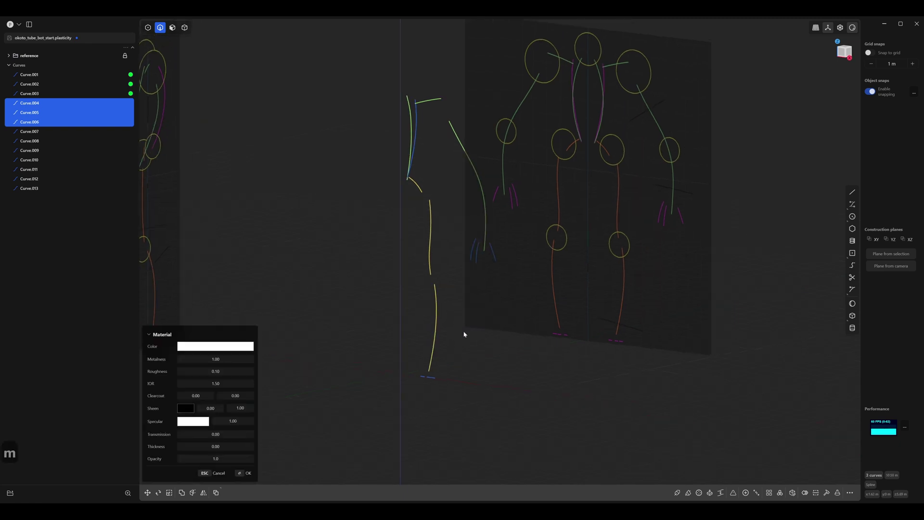
{"action": "left_click", "coordinate": [217, 348]}
{"action": "left_click_drag", "start_coordinate": [235, 375], "coordinate": [246, 345]}
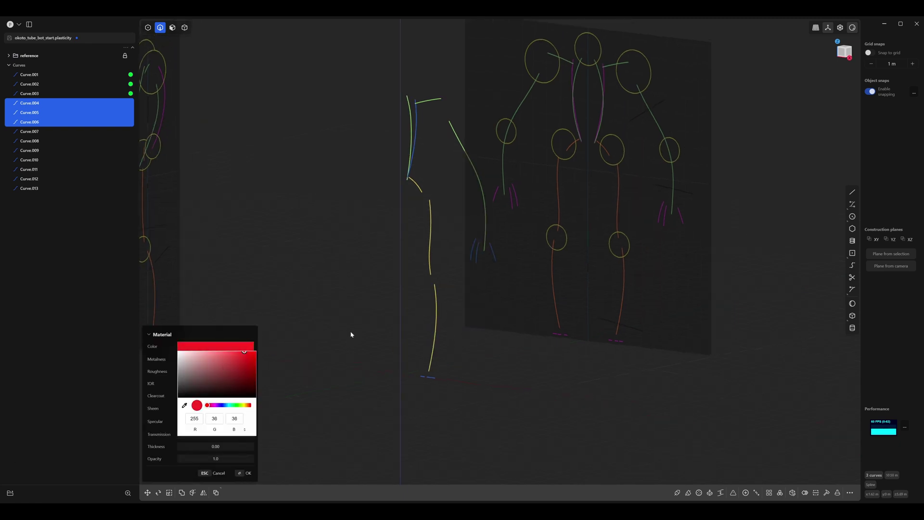
{"action": "key", "text": "Return"}
{"action": "key", "text": "Escape"}
Give the foot, finger and uncolored torso curves a magenta material color with RGB 255, 0, 162.
{"action": "middle_click_drag", "start_coordinate": [389, 345], "coordinate": [448, 352]}
{"action": "left_click", "coordinate": [433, 383]}
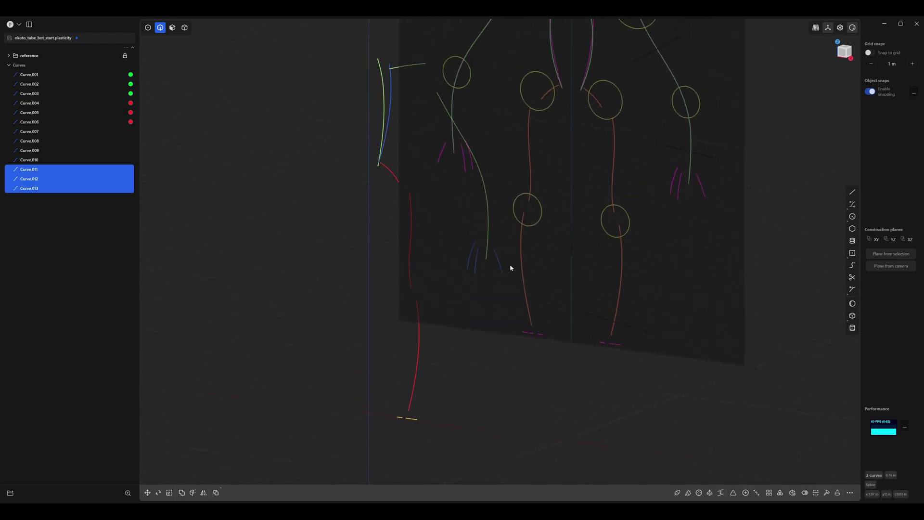
{"action": "left_click_drag", "start_coordinate": [511, 267], "coordinate": [458, 278]}
{"action": "mouse_move", "coordinate": [458, 279]}
{"action": "middle_mouse_down"}
{"action": "mouse_move", "coordinate": [440, 347]}
{"action": "mouse_move", "coordinate": [392, 287]}
{"action": "middle_mouse_up"}
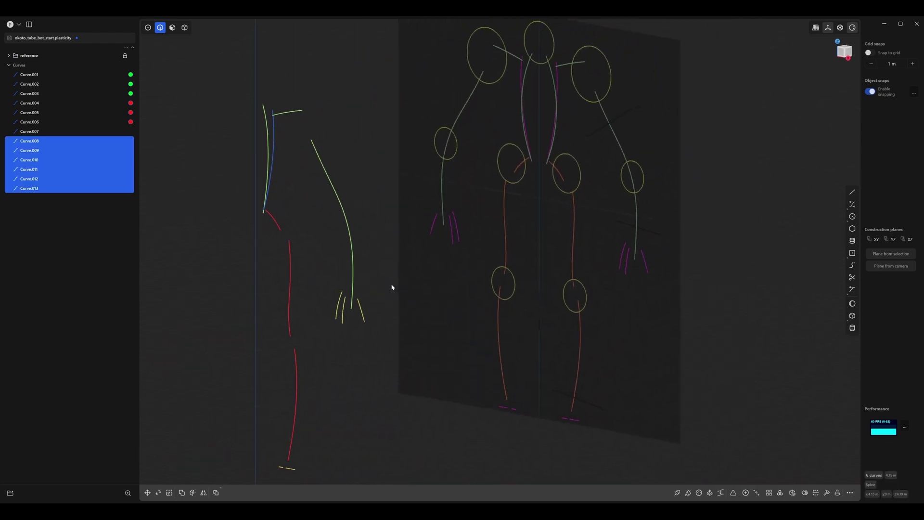
{"action": "left_click", "coordinate": [275, 146]}
{"action": "middle_click_drag", "start_coordinate": [275, 147], "coordinate": [384, 188]}
{"action": "key", "text": "m"}
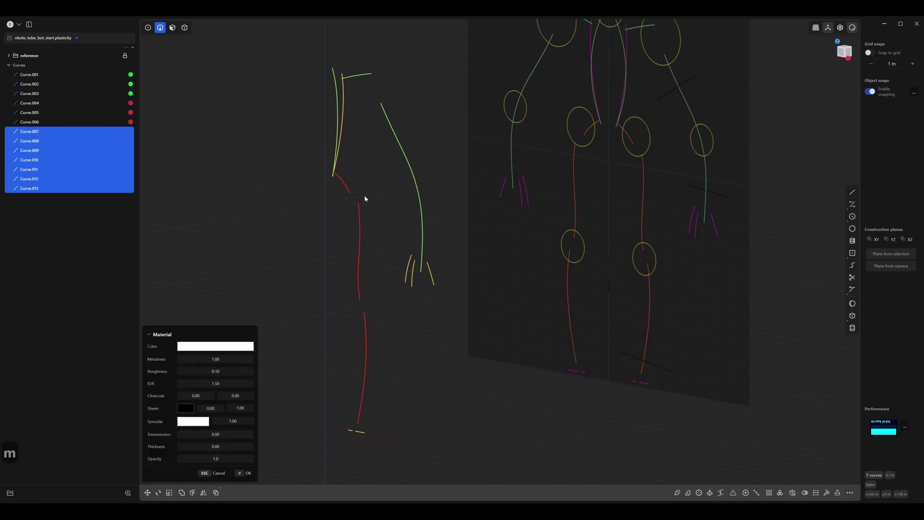
{"action": "left_click", "coordinate": [196, 348]}
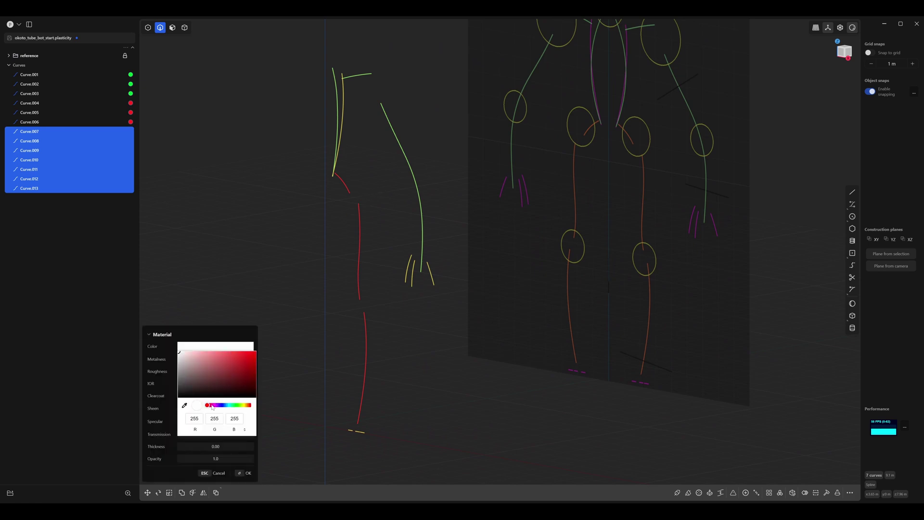
{"action": "left_click_drag", "start_coordinate": [231, 380], "coordinate": [273, 342]}
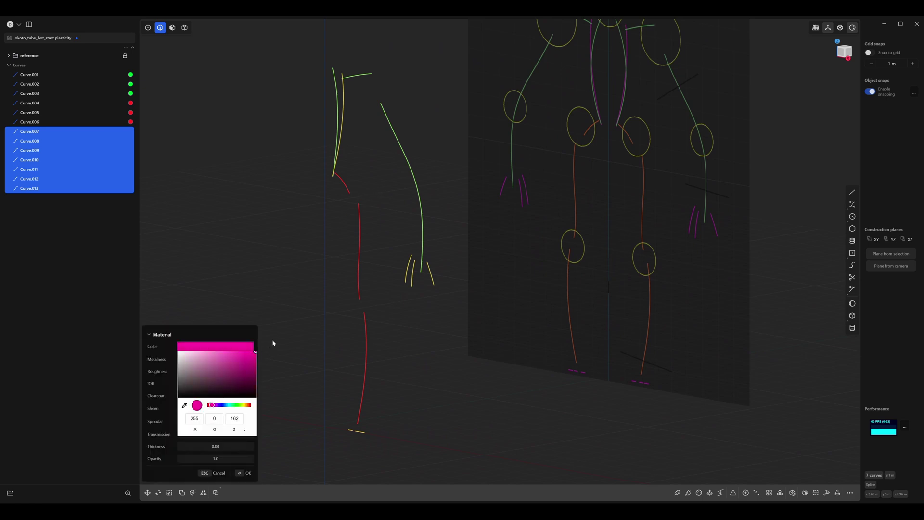
{"action": "left_click", "coordinate": [245, 473]}
{"action": "left_click", "coordinate": [293, 378]}
Move the green torso curve about -2.04 m along the Y axis, separating it in depth from the magenta torso curve.
{"action": "mouse_move", "coordinate": [293, 378]}
{"action": "middle_mouse_down"}
{"action": "mouse_move", "coordinate": [314, 326]}
{"action": "mouse_move", "coordinate": [369, 291]}
{"action": "mouse_move", "coordinate": [332, 271]}
{"action": "mouse_move", "coordinate": [309, 270]}
{"action": "mouse_move", "coordinate": [342, 293]}
{"action": "mouse_move", "coordinate": [311, 258]}
{"action": "mouse_move", "coordinate": [404, 258]}
{"action": "mouse_move", "coordinate": [388, 260]}
{"action": "middle_mouse_up"}
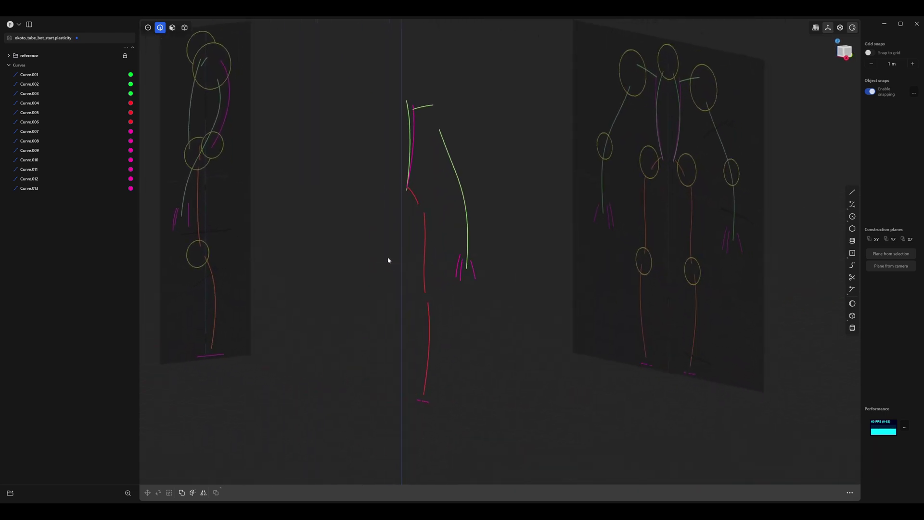
{"action": "left_click", "coordinate": [410, 138]}
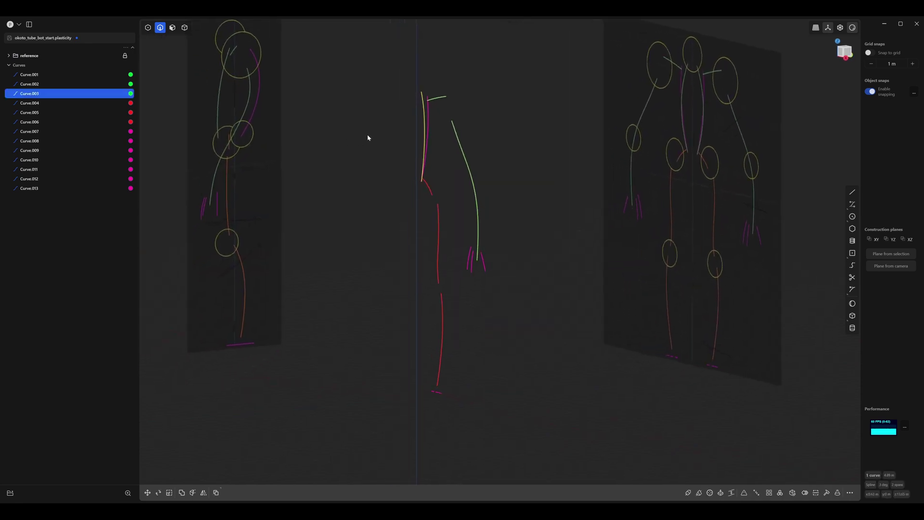
{"action": "key", "text": "g"}
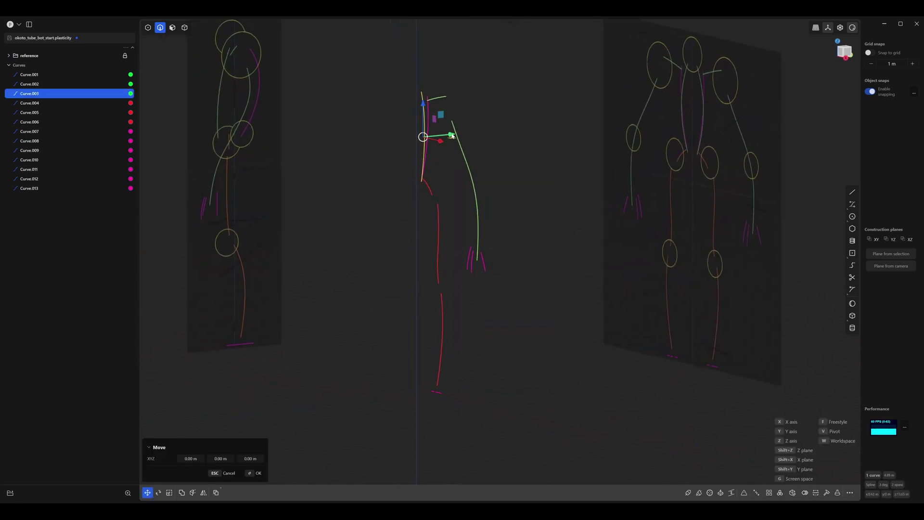
{"action": "left_click_drag", "start_coordinate": [451, 141], "coordinate": [417, 154]}
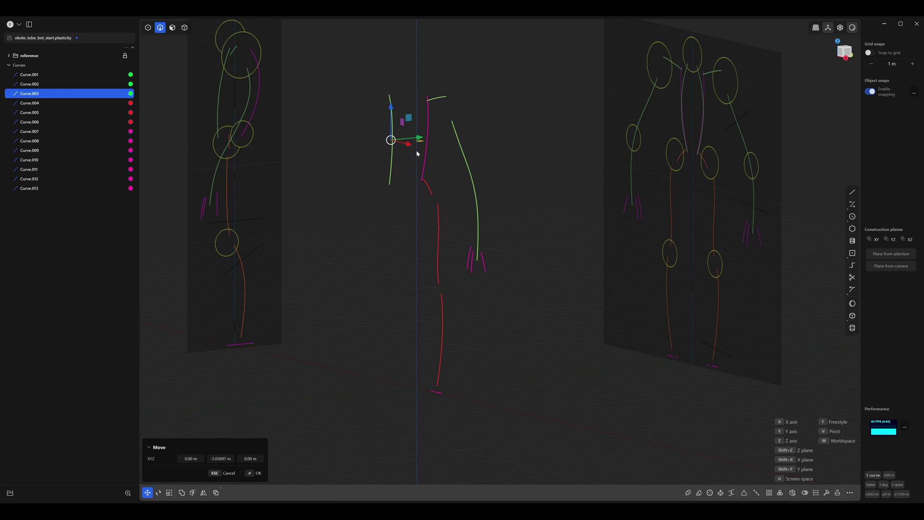
{"action": "left_click", "coordinate": [439, 173]}
{"action": "left_click", "coordinate": [440, 172]}
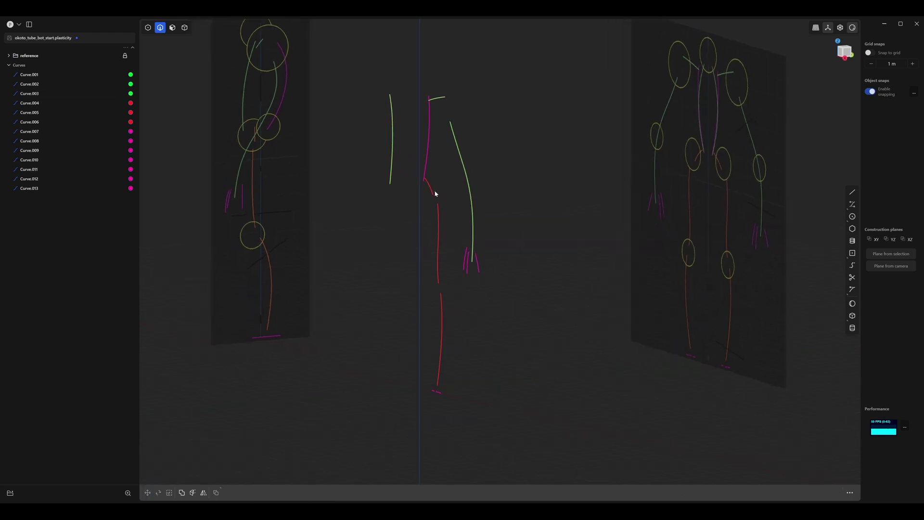
Move the green arm curve about 0.85 m along the Y axis.
{"action": "left_click", "coordinate": [458, 201]}
{"action": "key", "text": "g"}
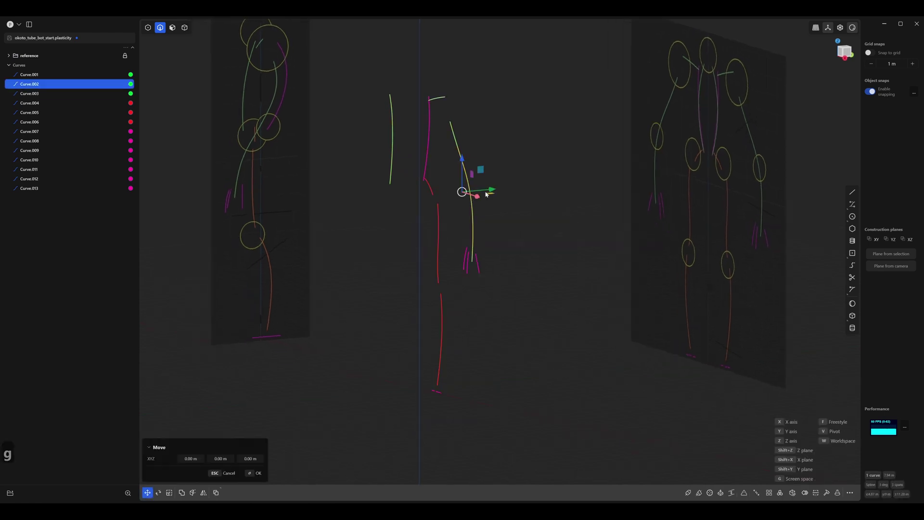
{"action": "key", "text": "y"}
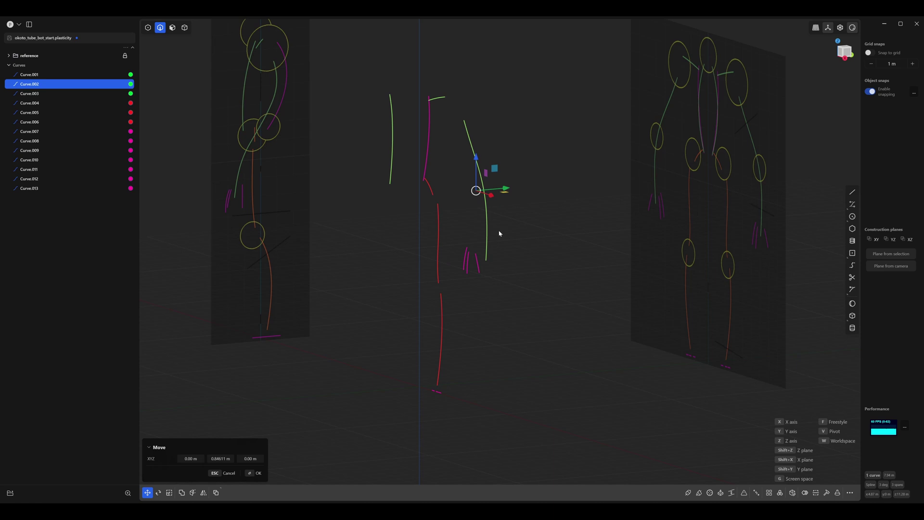
{"action": "middle_click_drag", "start_coordinate": [475, 264], "coordinate": [511, 271]}
{"action": "right_click", "coordinate": [491, 271]}
{"action": "left_click", "coordinate": [490, 271]}
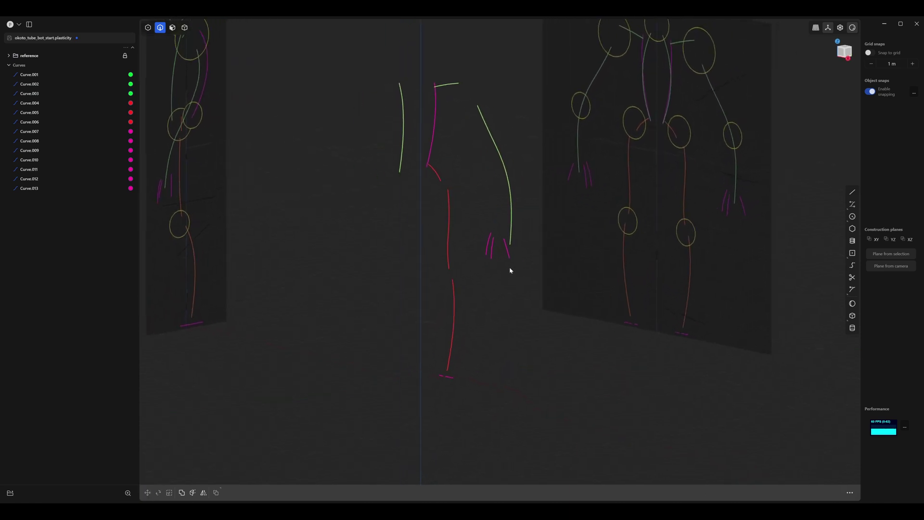
Move the middle and outer finger curves together in the negative Y direction, in front of the inner finger curve.
{"action": "scroll", "coordinate": [510, 271], "scroll_direction": "up", "scroll_amount": 5}
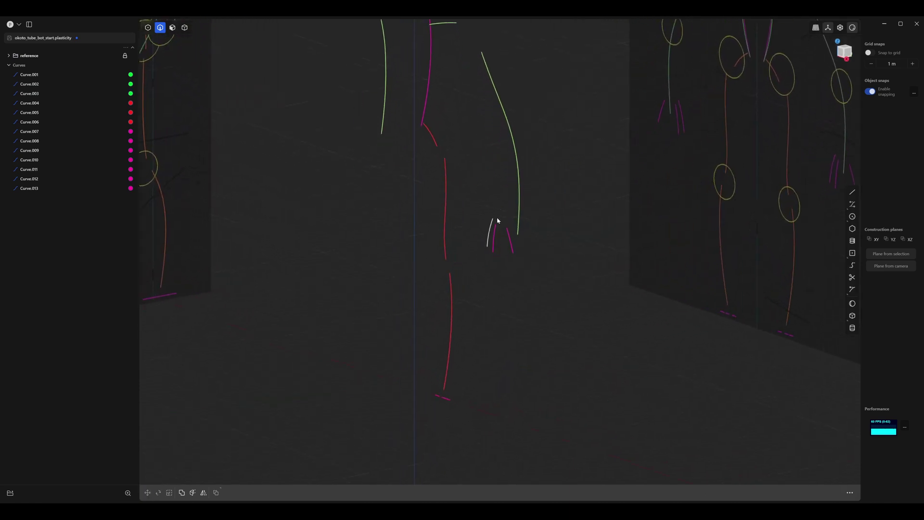
{"action": "scroll", "coordinate": [498, 220], "scroll_direction": "down", "scroll_amount": 5}
{"action": "middle_click_drag", "start_coordinate": [496, 265], "coordinate": [535, 259]}
{"action": "left_click", "coordinate": [518, 255]}
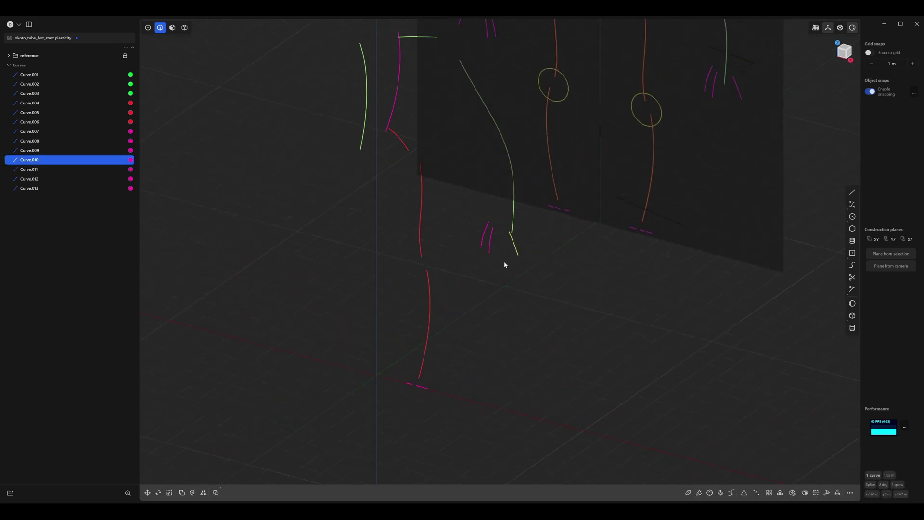
{"action": "left_click", "coordinate": [491, 241]}
{"action": "middle_click_drag", "start_coordinate": [489, 281], "coordinate": [501, 270]}
{"action": "key", "text": "g"}
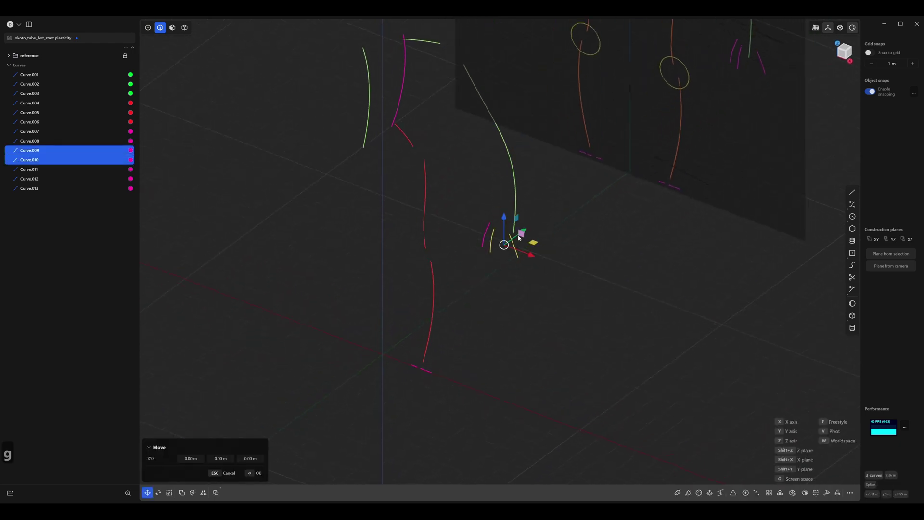
{"action": "left_click_drag", "start_coordinate": [526, 231], "coordinate": [515, 239]}
{"action": "right_click", "coordinate": [517, 241]}
{"action": "left_click", "coordinate": [524, 245]}
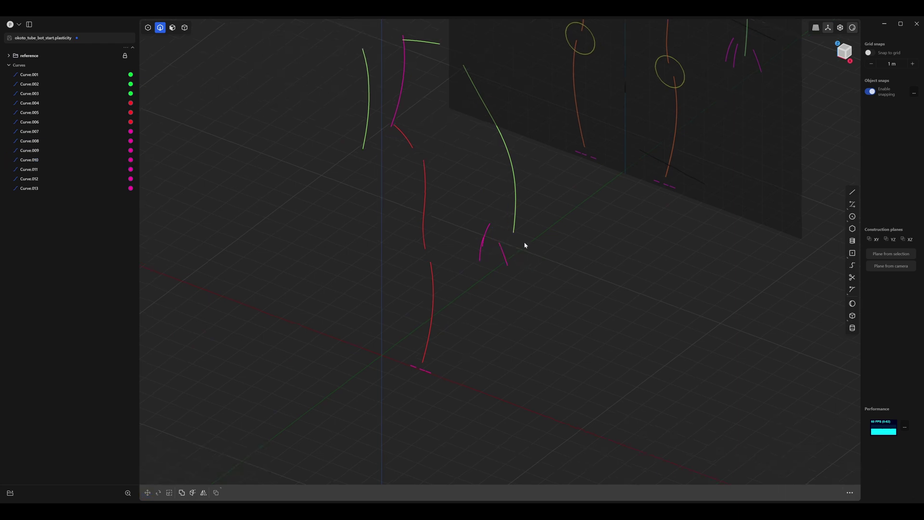
Move the red lower leg curve in the positive Y direction, behind the upper leg curve.
{"action": "middle_click_drag", "start_coordinate": [525, 246], "coordinate": [553, 250]}
{"action": "mouse_move", "coordinate": [458, 244]}
{"action": "middle_mouse_down"}
{"action": "mouse_move", "coordinate": [408, 243]}
{"action": "mouse_move", "coordinate": [452, 223]}
{"action": "mouse_move", "coordinate": [440, 216]}
{"action": "mouse_move", "coordinate": [447, 250]}
{"action": "middle_mouse_up"}
{"action": "left_click", "coordinate": [497, 308]}
{"action": "middle_click_drag", "start_coordinate": [497, 308], "coordinate": [474, 308]}
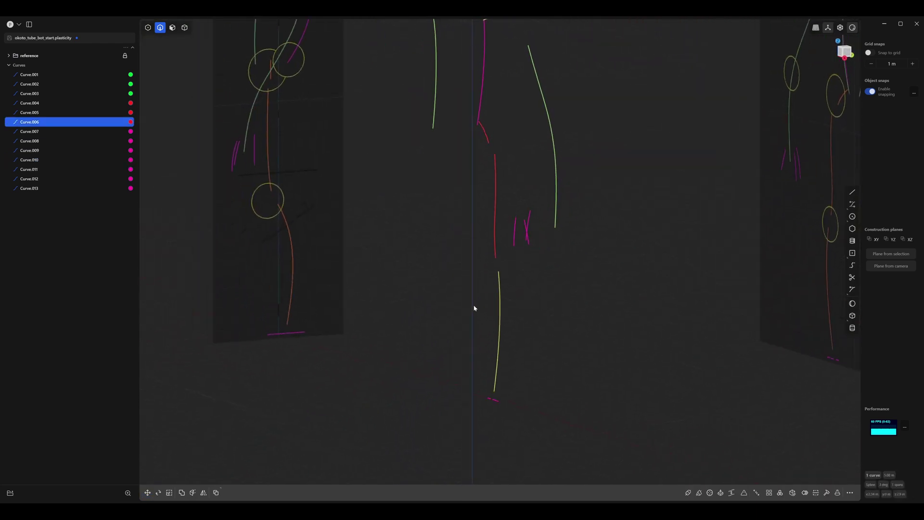
{"action": "key", "text": "g"}
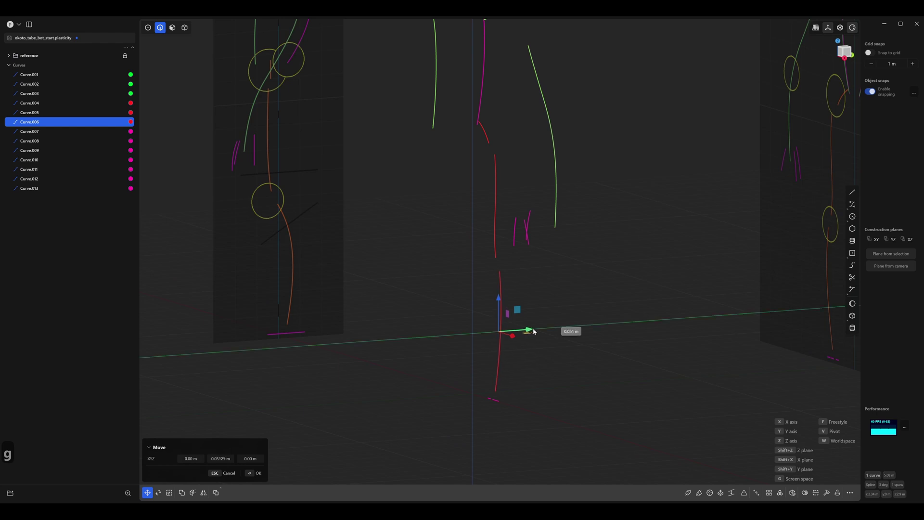
{"action": "left_click", "coordinate": [546, 337]}
{"action": "left_click", "coordinate": [547, 359]}
{"action": "mouse_move", "coordinate": [547, 358]}
{"action": "middle_mouse_down"}
{"action": "mouse_move", "coordinate": [514, 417]}
{"action": "mouse_move", "coordinate": [534, 355]}
{"action": "middle_mouse_up"}
Move the three magenta foot curves together in the top view, placing them among the reference toe lines.
{"action": "middle_click_drag", "start_coordinate": [496, 315], "coordinate": [499, 288]}
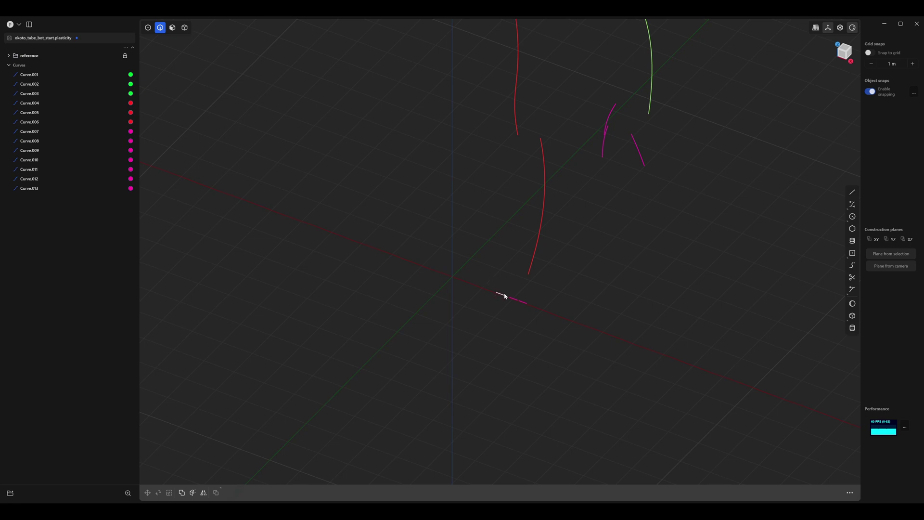
{"action": "left_click_drag", "start_coordinate": [488, 284], "coordinate": [530, 327]}
{"action": "left_click_drag", "start_coordinate": [534, 291], "coordinate": [466, 322], "text": "shift"}
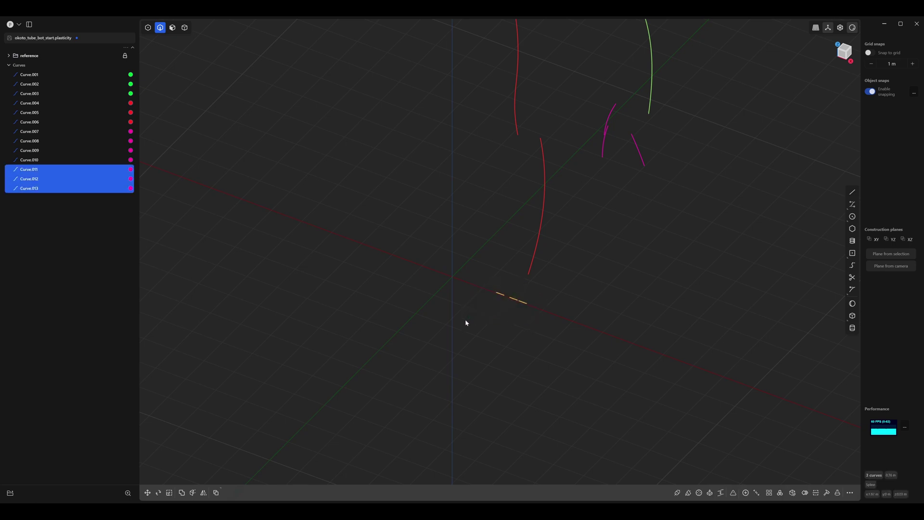
{"action": "key", "text": "3"}
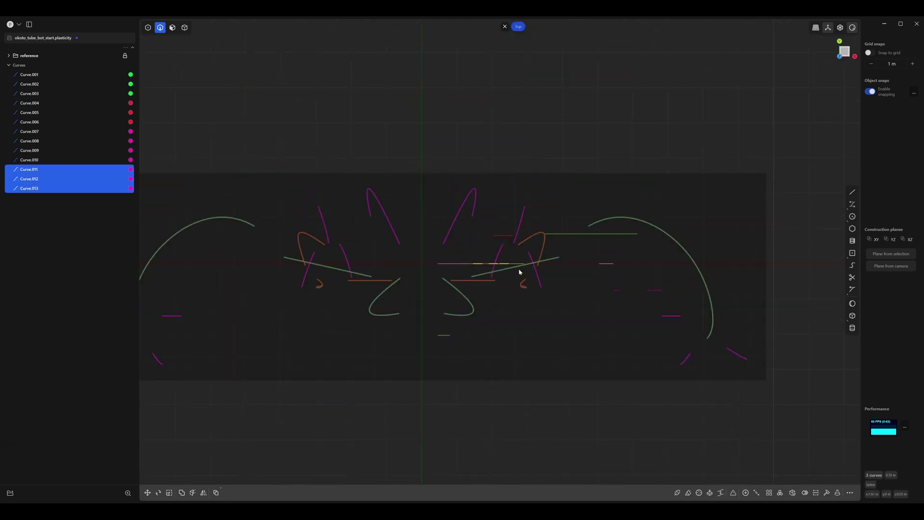
{"action": "scroll", "coordinate": [520, 272], "scroll_direction": "up", "scroll_amount": 10}
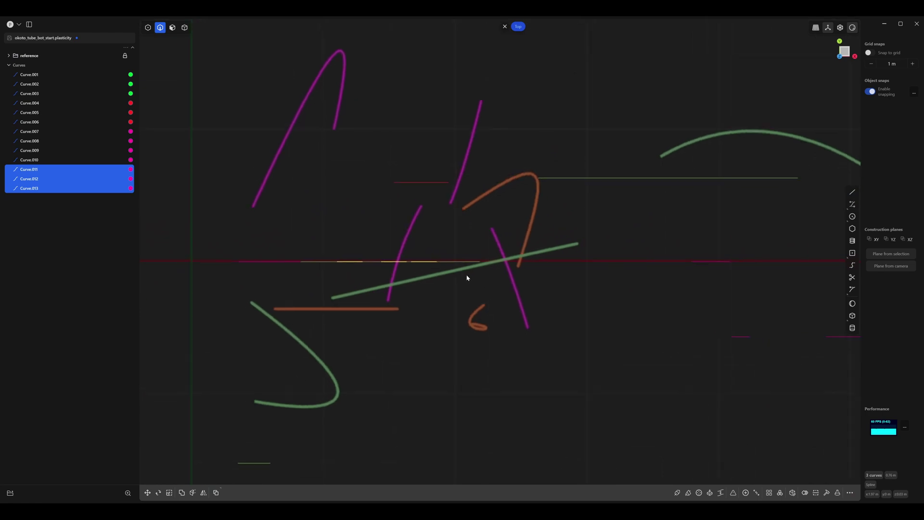
{"action": "middle_click_drag", "start_coordinate": [467, 278], "coordinate": [444, 314]}
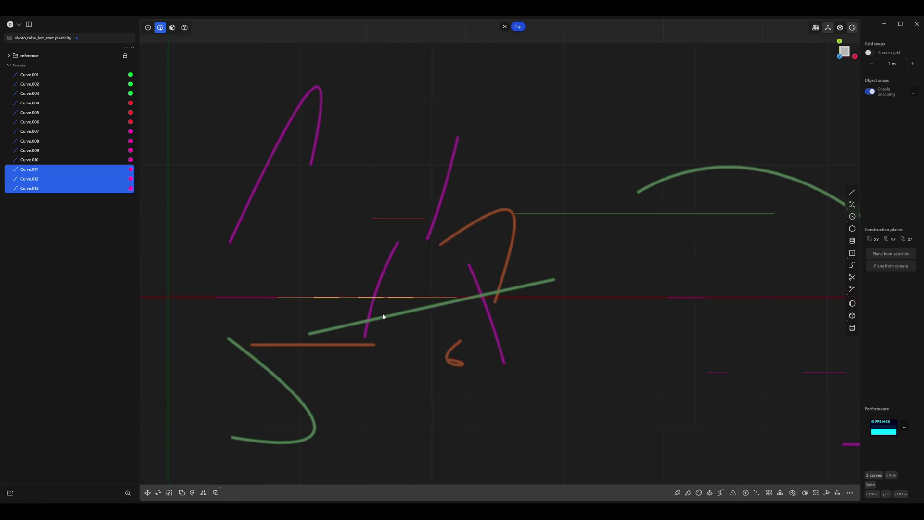
{"action": "key", "text": "g"}
{"action": "key", "text": "g"}
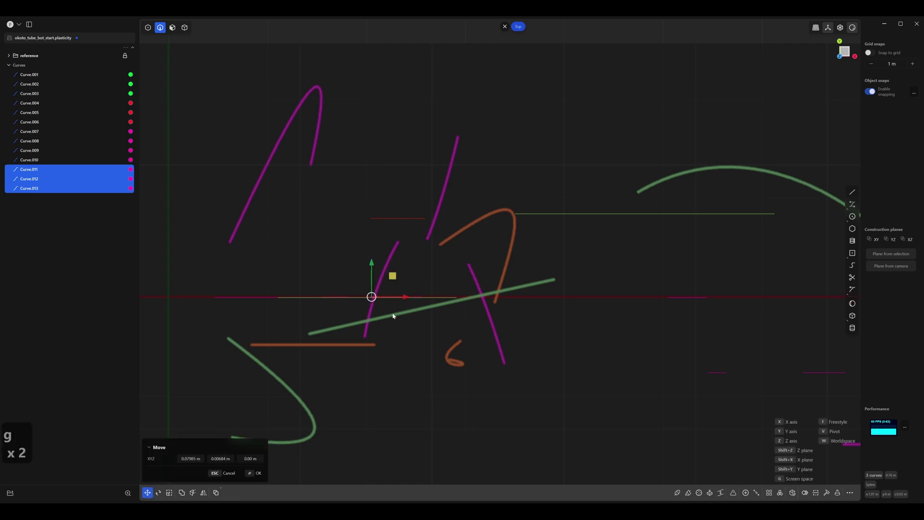
{"action": "left_click", "coordinate": [469, 310]}
{"action": "left_click", "coordinate": [529, 317]}
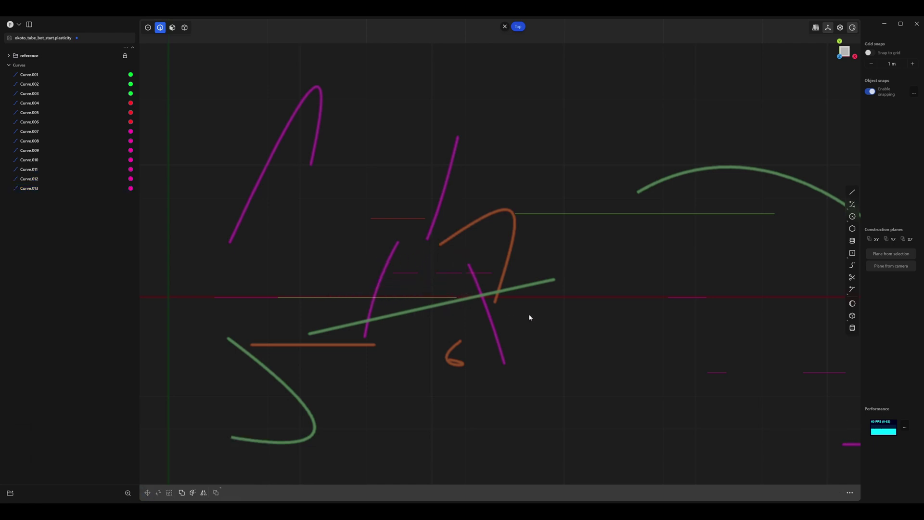
Move the first foot curve so its end meets the rear end of the innermost magenta toe line in the top view.
{"action": "left_click", "coordinate": [405, 274]}
{"action": "key", "text": "g"}
{"action": "key", "text": "g"}
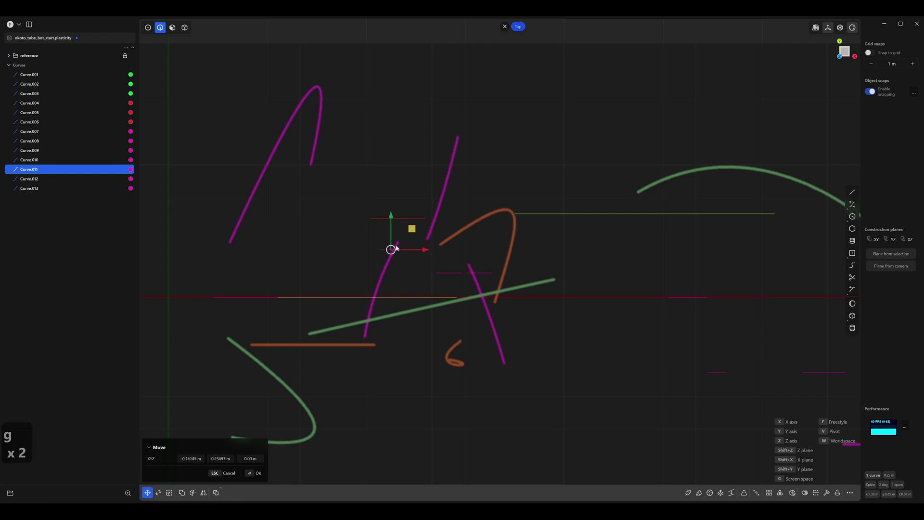
{"action": "left_click", "coordinate": [394, 241]}
{"action": "left_click", "coordinate": [428, 258]}
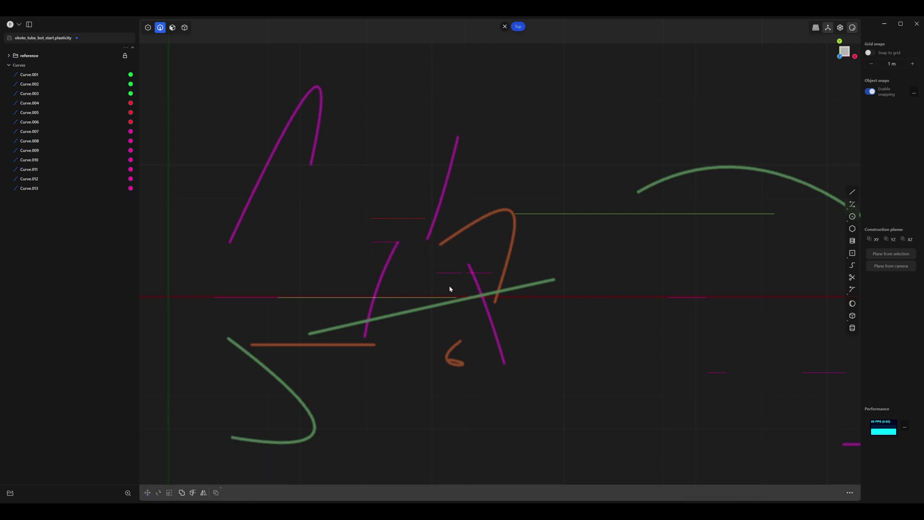
Move the second foot curve onto the magenta toe line farthest back in the top-view reference.
{"action": "left_click", "coordinate": [450, 273]}
{"action": "key", "text": "g"}
{"action": "key", "text": "g"}
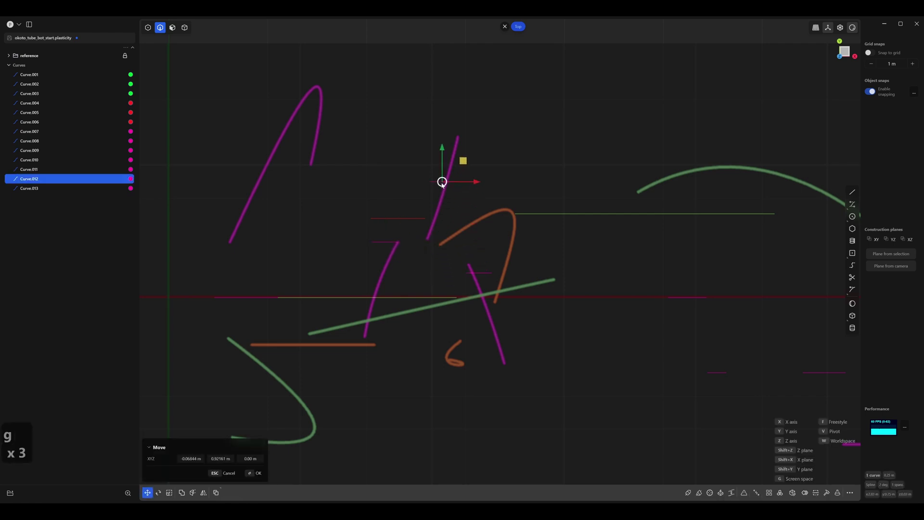
{"action": "left_click", "coordinate": [445, 248]}
{"action": "left_click", "coordinate": [483, 258]}
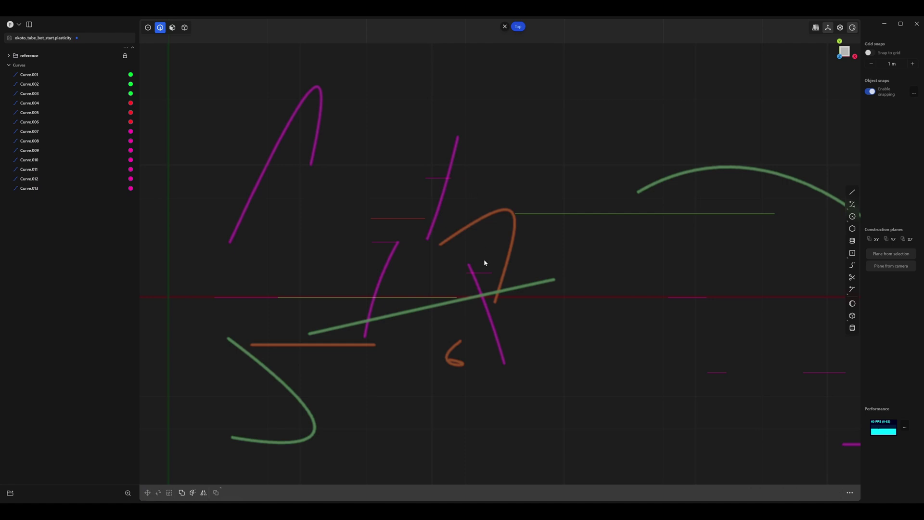
Move the third foot curve so its end meets the rear end of the outermost magenta toe line.
{"action": "left_click", "coordinate": [473, 283]}
{"action": "key", "text": "g"}
{"action": "key", "text": "g"}
{"action": "left_click", "coordinate": [470, 278]}
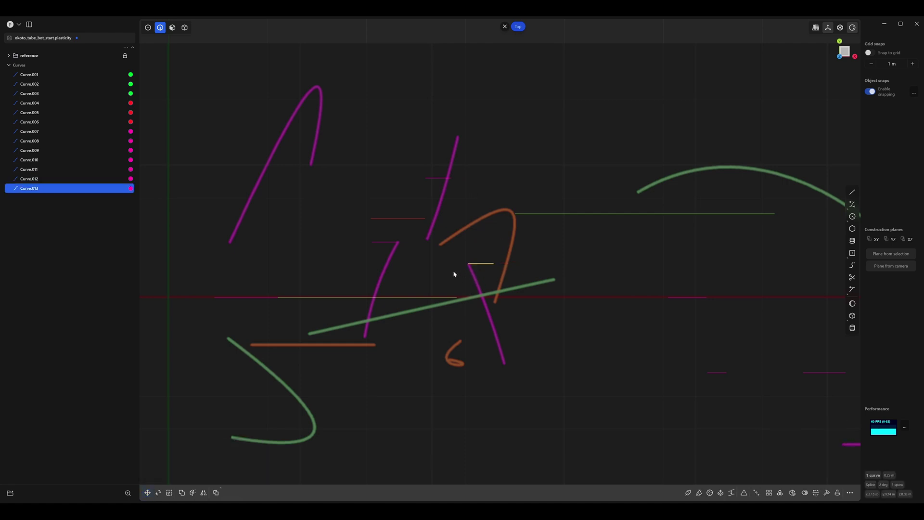
{"action": "left_click", "coordinate": [454, 272]}
Reposition the first foot curve's control points to follow the innermost magenta toe line of the top-view reference.
{"action": "scroll", "coordinate": [467, 260], "scroll_direction": "up", "scroll_amount": 5}
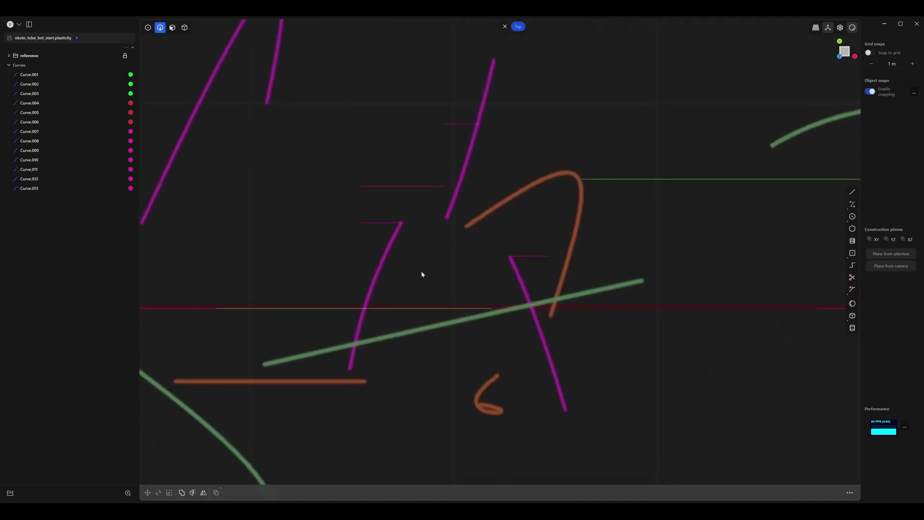
{"action": "key", "text": "1"}
{"action": "left_click", "coordinate": [350, 369]}
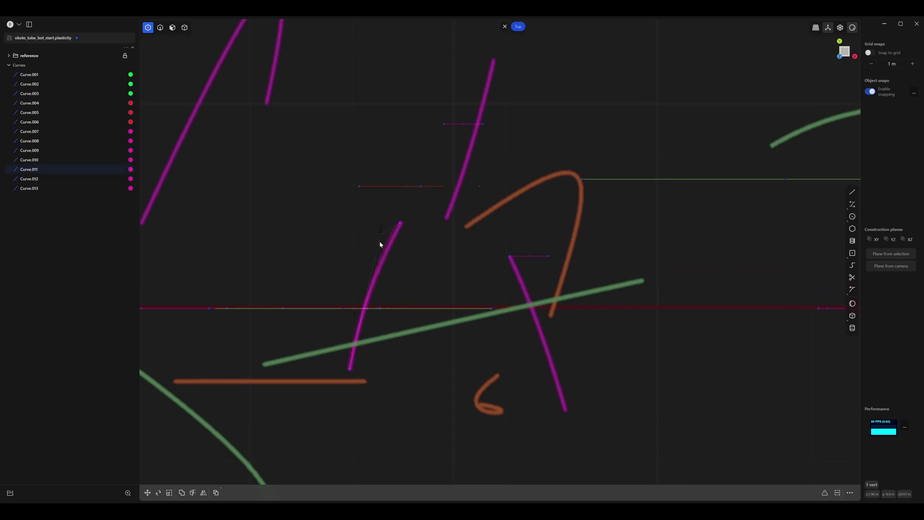
{"action": "left_click", "coordinate": [424, 261]}
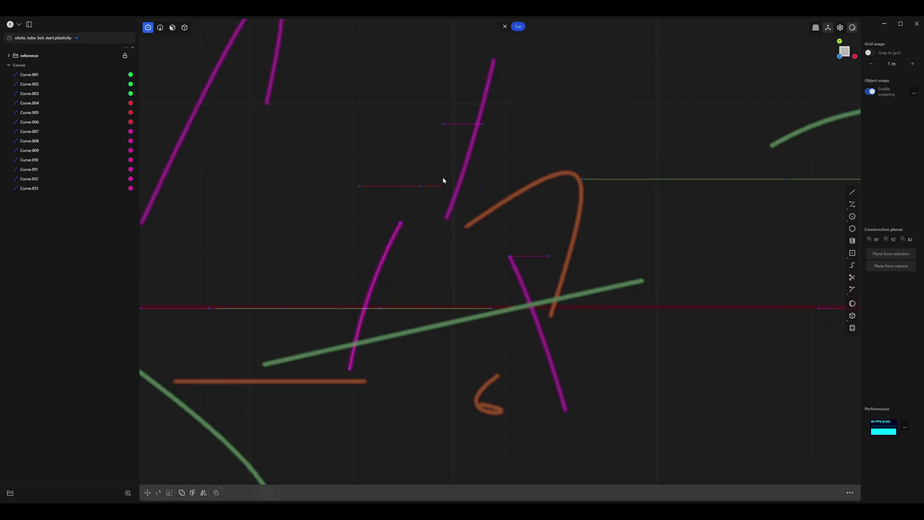
Shift the second foot curve's endpoints and middle control point to match the rearmost magenta toe line.
{"action": "middle_click_drag", "start_coordinate": [455, 157], "coordinate": [343, 221], "text": "shift"}
{"action": "scroll", "coordinate": [351, 216], "scroll_direction": "up", "scroll_amount": 4}
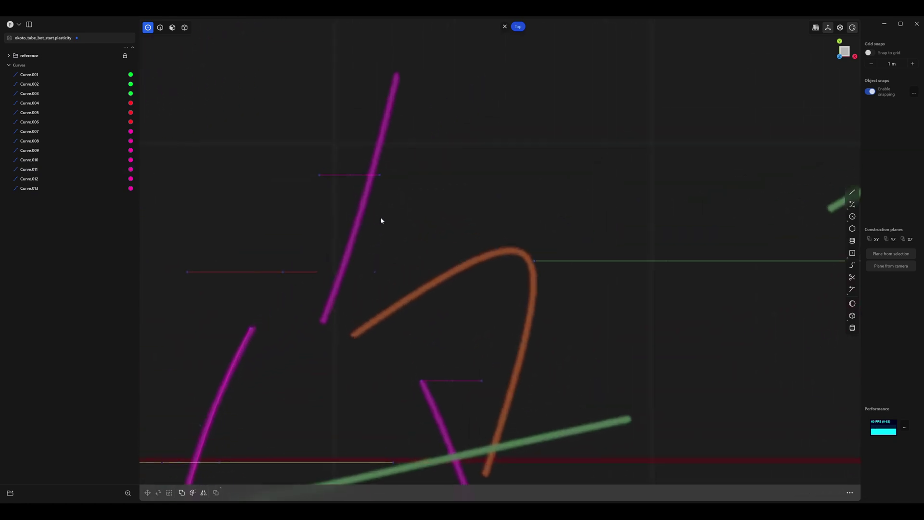
{"action": "left_click", "coordinate": [382, 171]}
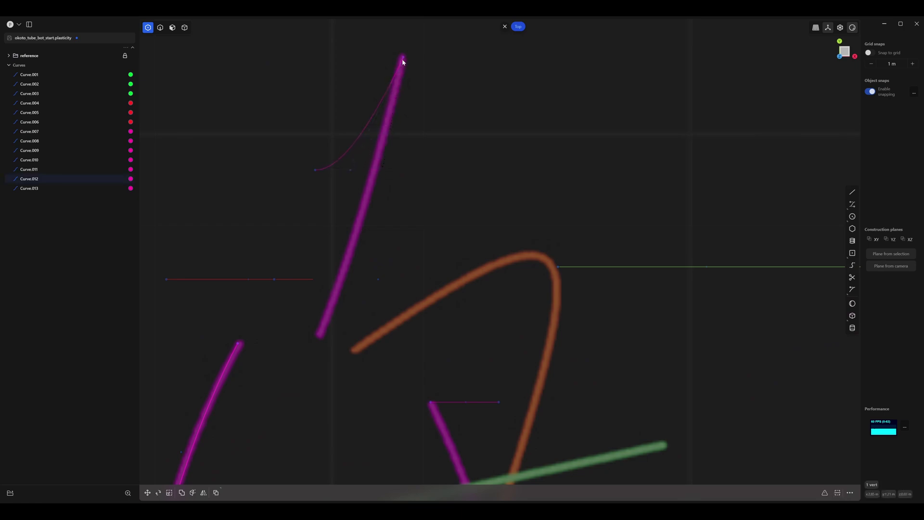
{"action": "left_click_drag", "start_coordinate": [365, 202], "coordinate": [369, 216]}
{"action": "left_click", "coordinate": [352, 196]}
Shape the third foot curve with its control points along the outermost magenta toe line, and view the result from the right side.
{"action": "middle_click_drag", "start_coordinate": [369, 231], "coordinate": [339, 148], "text": "shift"}
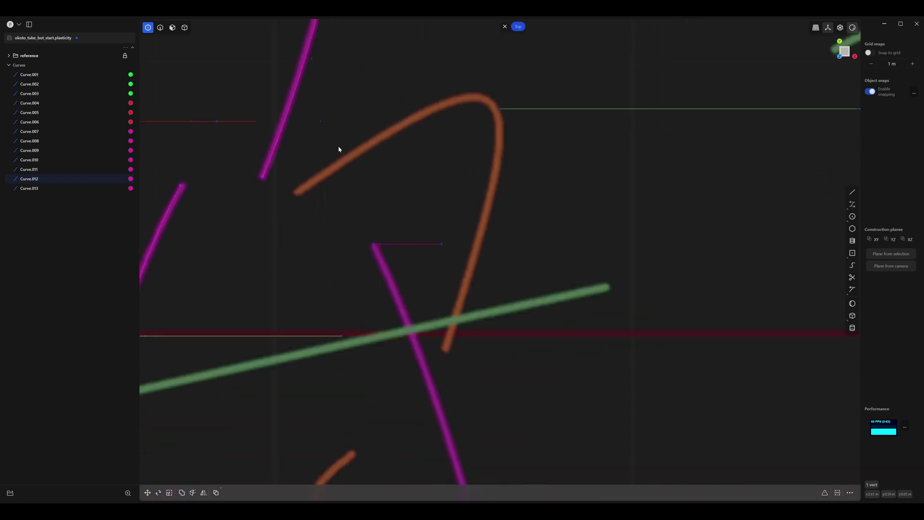
{"action": "middle_click_drag", "start_coordinate": [380, 243], "coordinate": [378, 137], "text": "shift"}
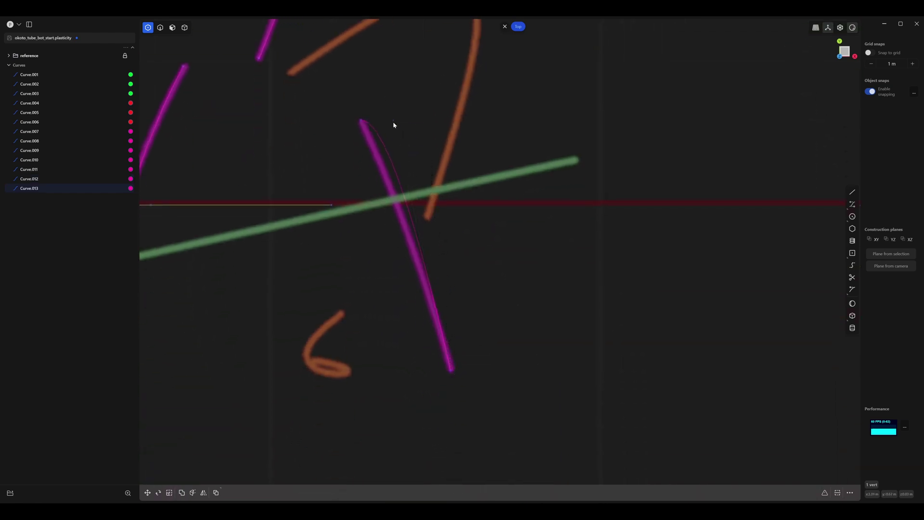
{"action": "scroll", "coordinate": [449, 244], "scroll_direction": "down", "scroll_amount": 5}
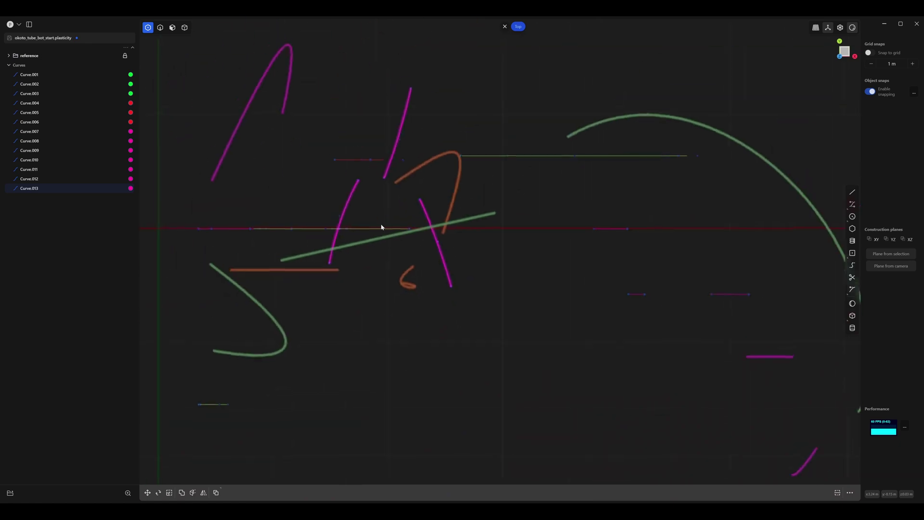
{"action": "key", "text": "2"}
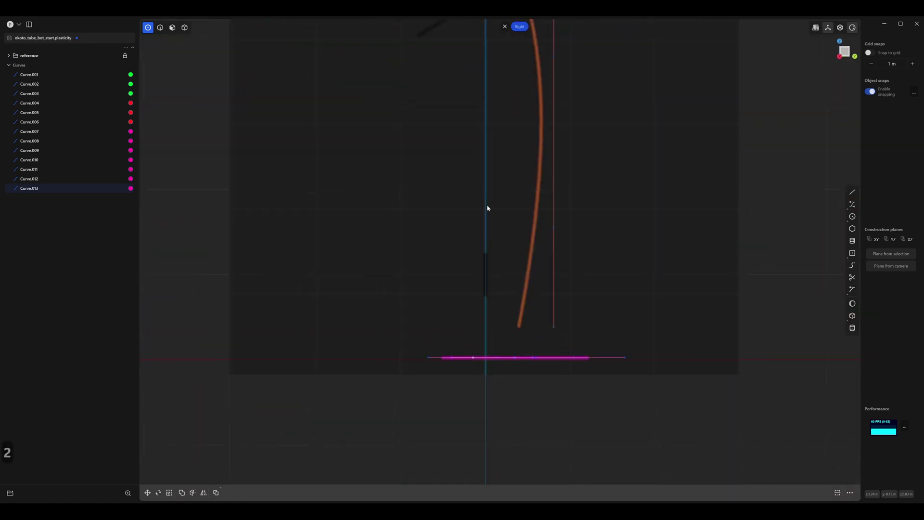
Hide the viewport grid and frame the upper body of the robot's curves in the right-side view.
{"action": "scroll", "coordinate": [487, 208], "scroll_direction": "down", "scroll_amount": 5}
{"action": "scroll", "coordinate": [354, 284], "scroll_direction": "up", "scroll_amount": 3}
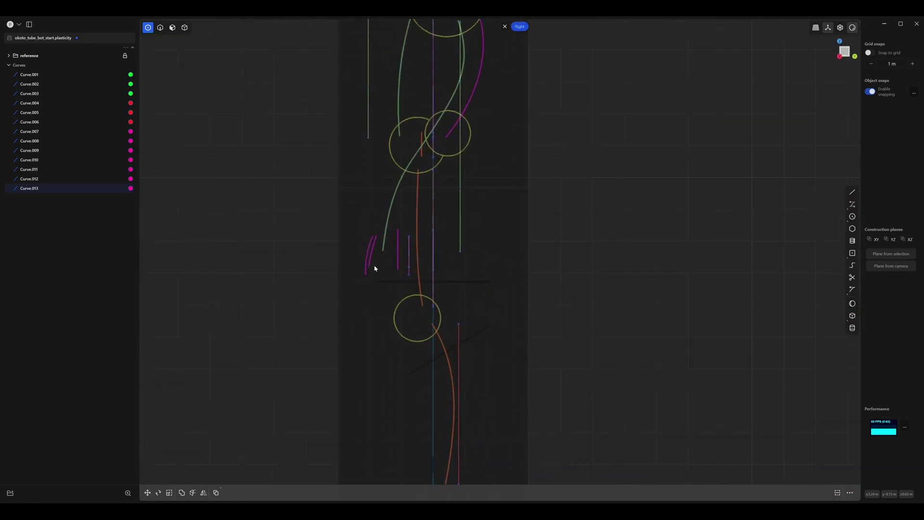
{"action": "key", "text": "2"}
{"action": "scroll", "coordinate": [492, 189], "scroll_direction": "down", "scroll_amount": 3}
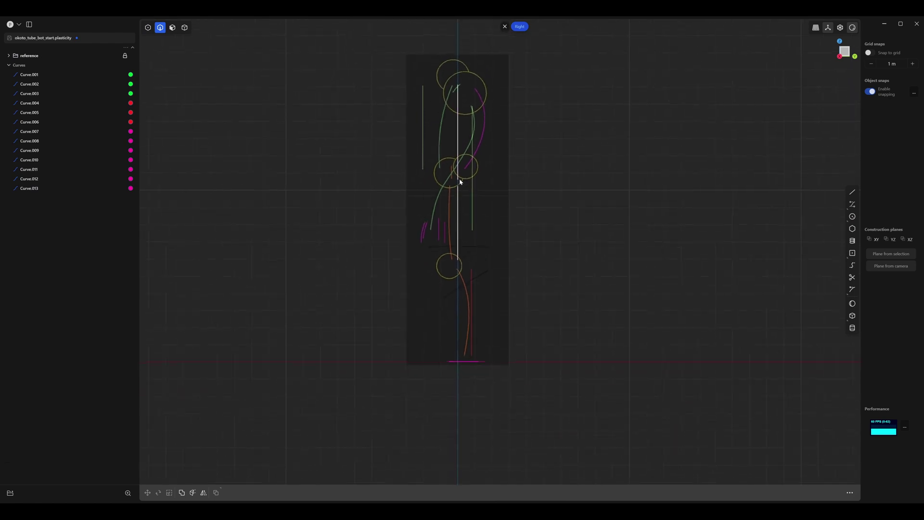
{"action": "scroll", "coordinate": [404, 159], "scroll_direction": "up", "scroll_amount": 2}
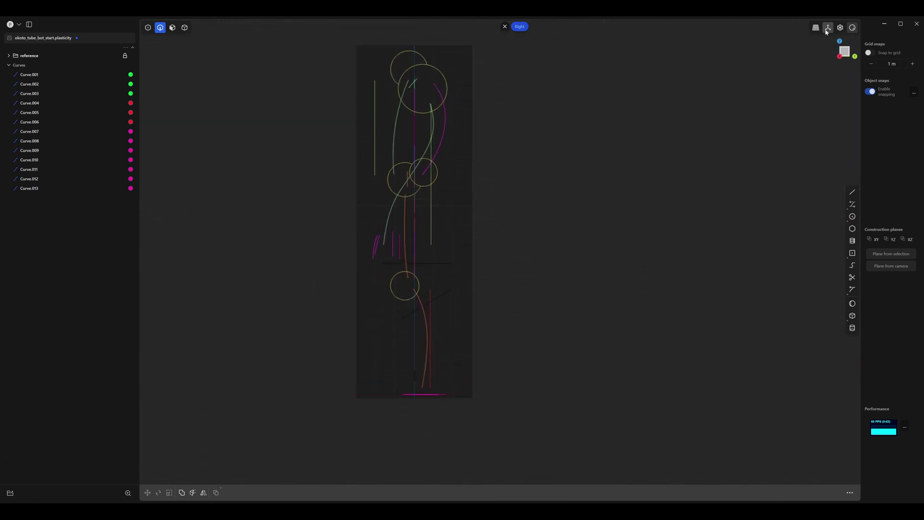
{"action": "scroll", "coordinate": [465, 129], "scroll_direction": "up", "scroll_amount": 5}
{"action": "middle_click_drag", "start_coordinate": [426, 134], "coordinate": [489, 211], "text": "shift"}
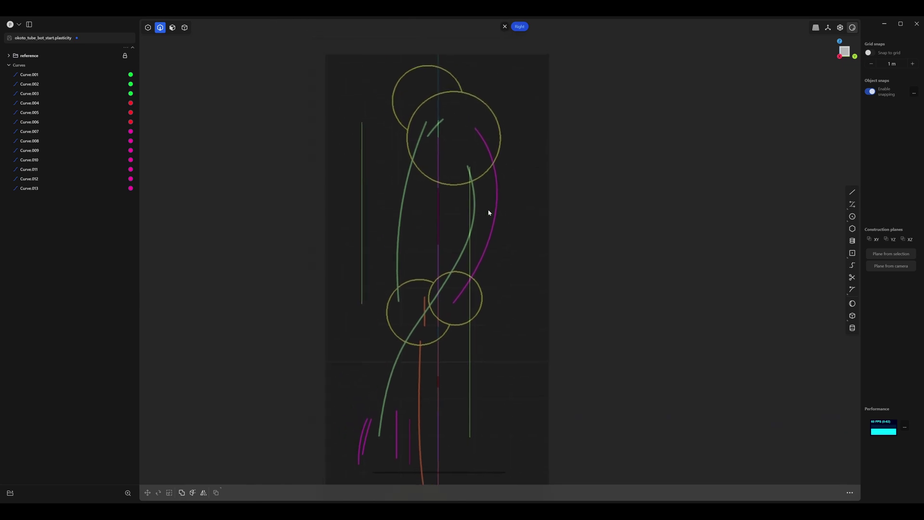
Move the straight front green curve's top end about 1.72 m and its next control point about 1.52 m in Y onto the front green line.
{"action": "mouse_move", "coordinate": [426, 223]}
{"action": "middle_mouse_down"}
{"action": "mouse_move", "coordinate": [419, 260]}
{"action": "mouse_move", "coordinate": [427, 267]}
{"action": "mouse_move", "coordinate": [493, 254]}
{"action": "mouse_move", "coordinate": [438, 231]}
{"action": "mouse_move", "coordinate": [517, 241]}
{"action": "mouse_move", "coordinate": [454, 231]}
{"action": "mouse_move", "coordinate": [483, 229]}
{"action": "mouse_move", "coordinate": [464, 231]}
{"action": "middle_mouse_up"}
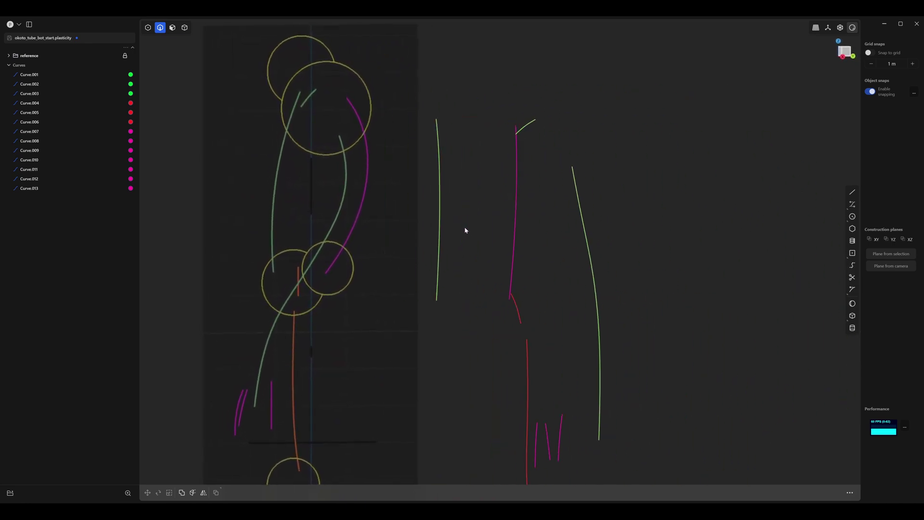
{"action": "key", "text": "2"}
{"action": "right_click_drag", "start_coordinate": [279, 174], "coordinate": [380, 186]}
{"action": "scroll", "coordinate": [385, 189], "scroll_direction": "up", "scroll_amount": 4}
{"action": "right_click_drag", "start_coordinate": [340, 122], "coordinate": [314, 148]}
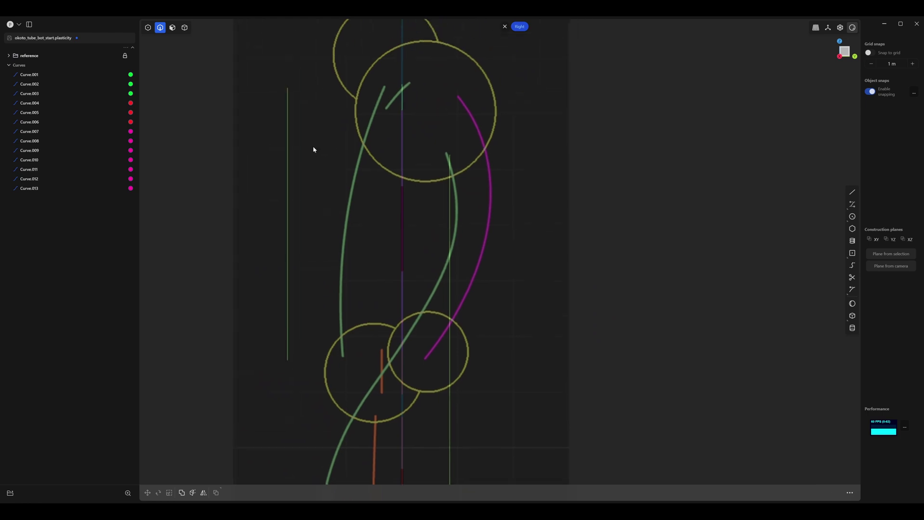
{"action": "left_click", "coordinate": [288, 119]}
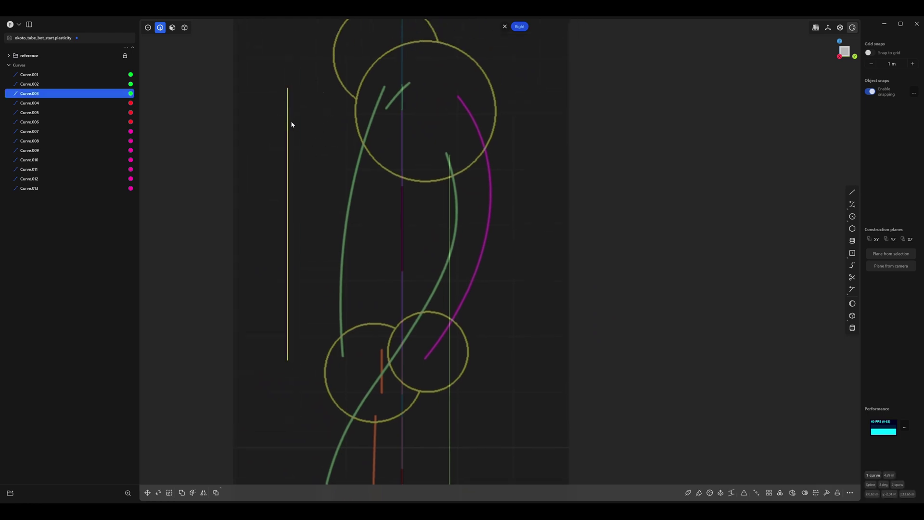
{"action": "left_click", "coordinate": [288, 89]}
{"action": "key", "text": "g"}
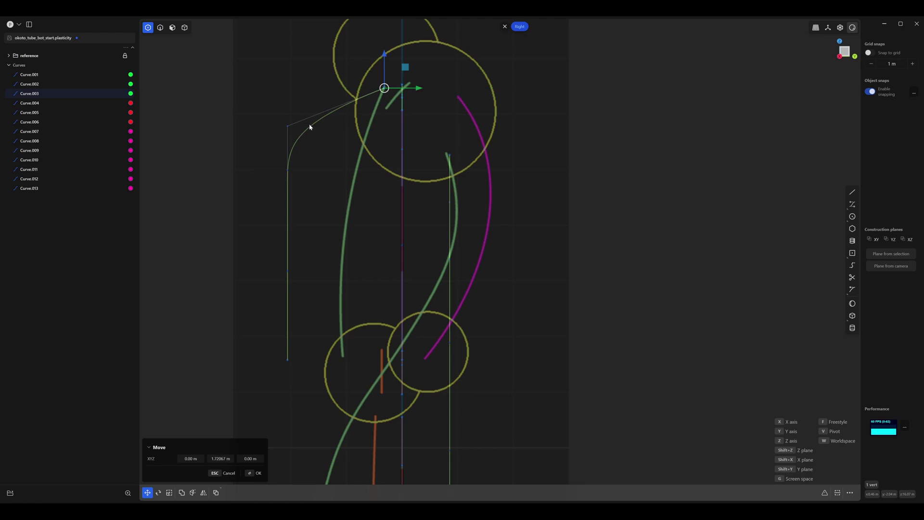
{"action": "left_click", "coordinate": [289, 129]}
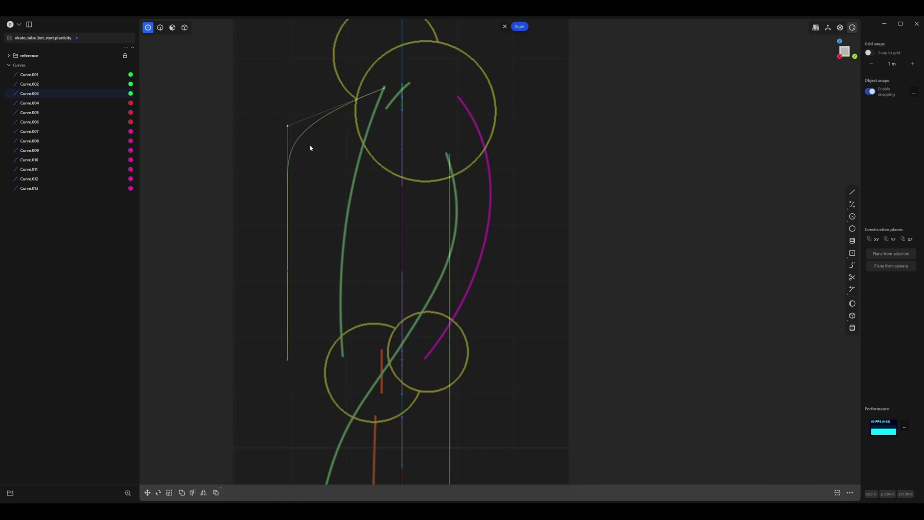
{"action": "key", "text": "g"}
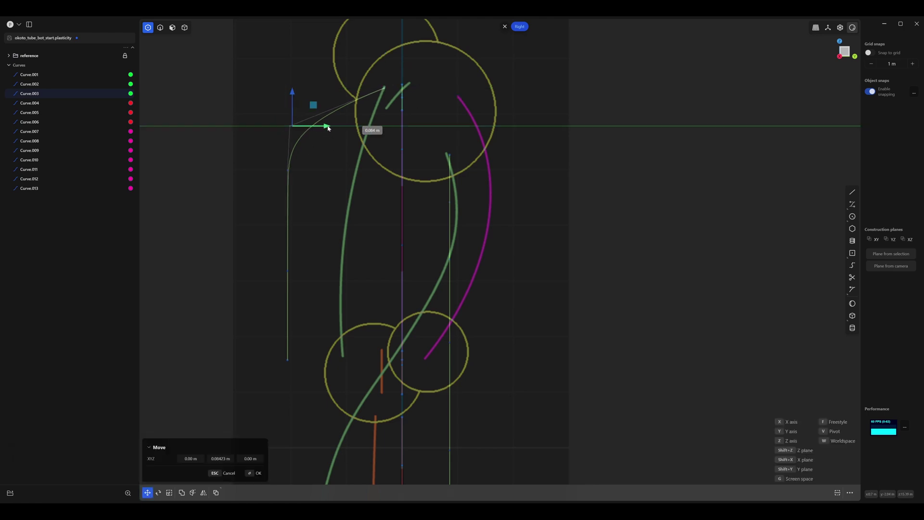
{"action": "left_click", "coordinate": [406, 147]}
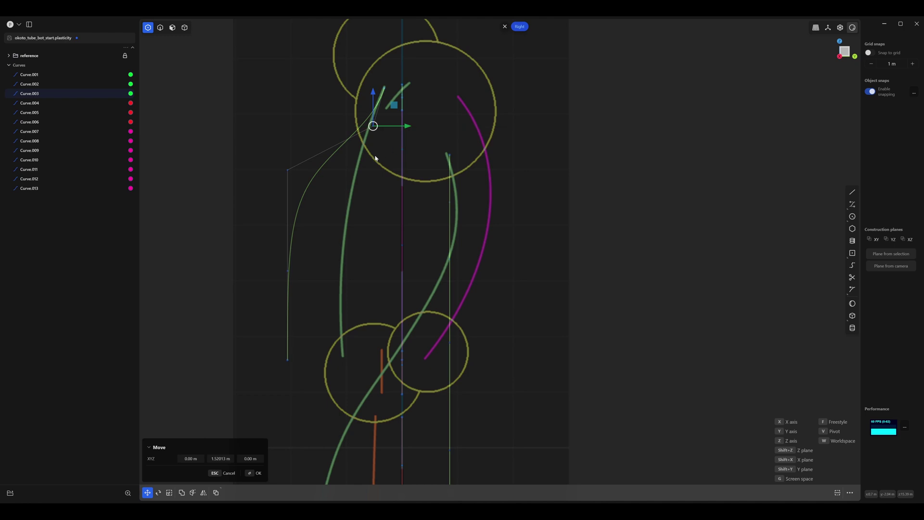
Shift the front green curve's two lower control points and its bottom end in Y onto the side drawing's front green line.
{"action": "left_click", "coordinate": [288, 170]}
{"action": "key", "text": "g"}
{"action": "left_click_drag", "start_coordinate": [317, 172], "coordinate": [386, 188]}
{"action": "right_click_drag", "start_coordinate": [357, 225], "coordinate": [393, 157]}
{"action": "right_click", "coordinate": [392, 159]}
{"action": "left_click", "coordinate": [324, 204]}
{"action": "key", "text": "g"}
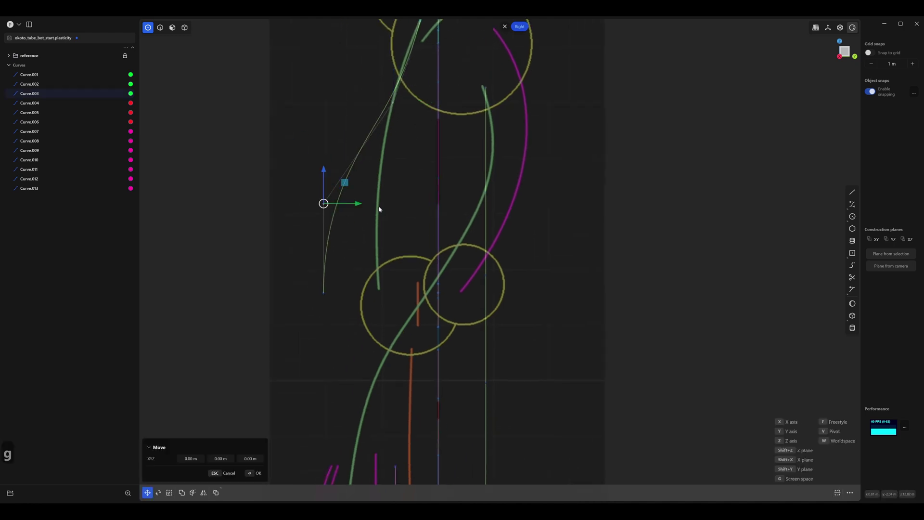
{"action": "left_click_drag", "start_coordinate": [358, 206], "coordinate": [414, 211]}
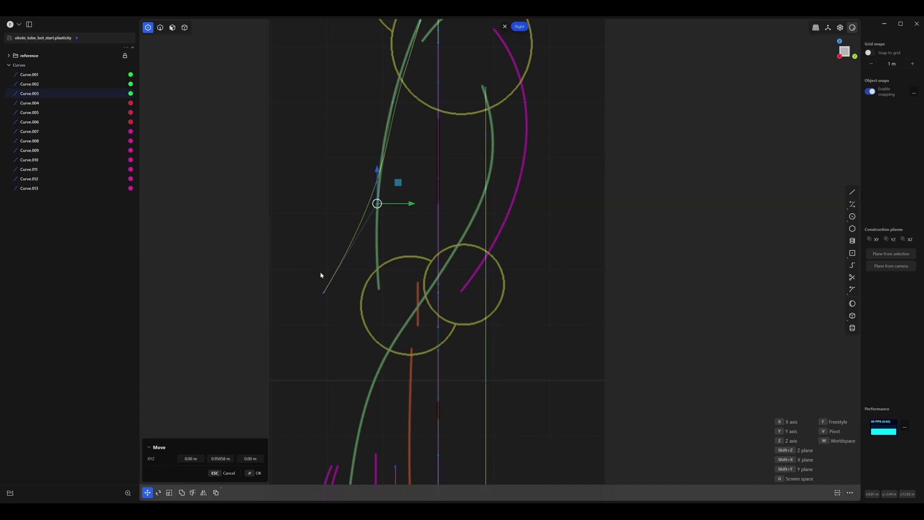
{"action": "left_click", "coordinate": [324, 292]}
{"action": "key", "text": "g"}
{"action": "left_click_drag", "start_coordinate": [357, 292], "coordinate": [413, 295]}
{"action": "middle_click_drag", "start_coordinate": [413, 294], "coordinate": [384, 305], "text": "shift"}
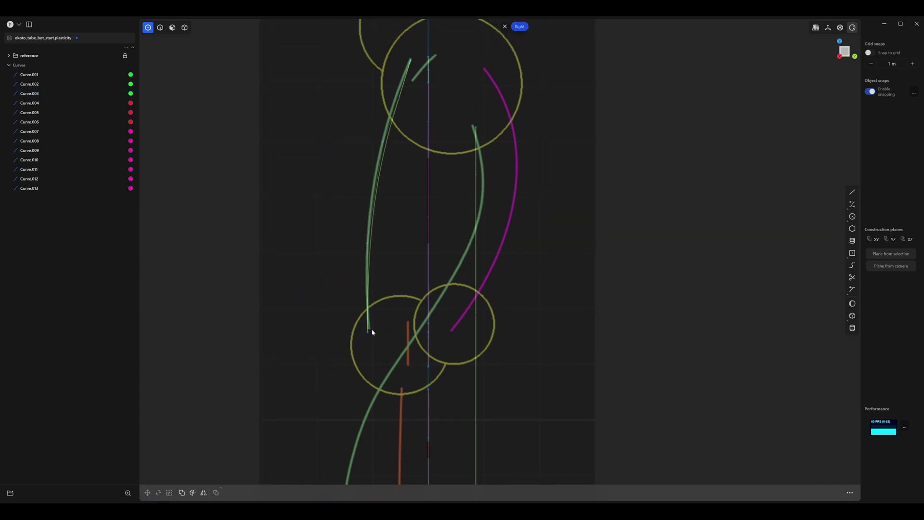
Fine-tune the front green curve's inner control points in Y so its bend follows the green reference line.
{"action": "left_click", "coordinate": [368, 249]}
{"action": "key", "text": "g"}
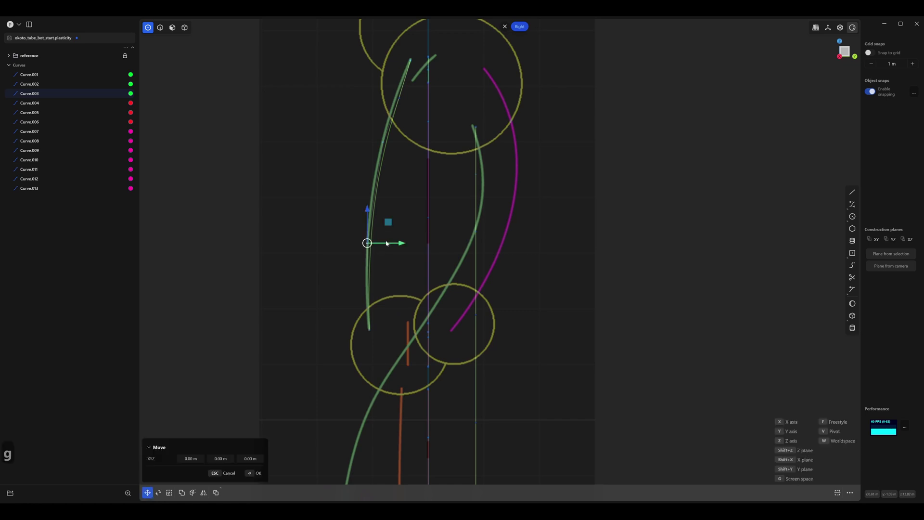
{"action": "left_click_drag", "start_coordinate": [394, 241], "coordinate": [384, 221]}
{"action": "middle_click_drag", "start_coordinate": [379, 145], "coordinate": [378, 191], "text": "shift"}
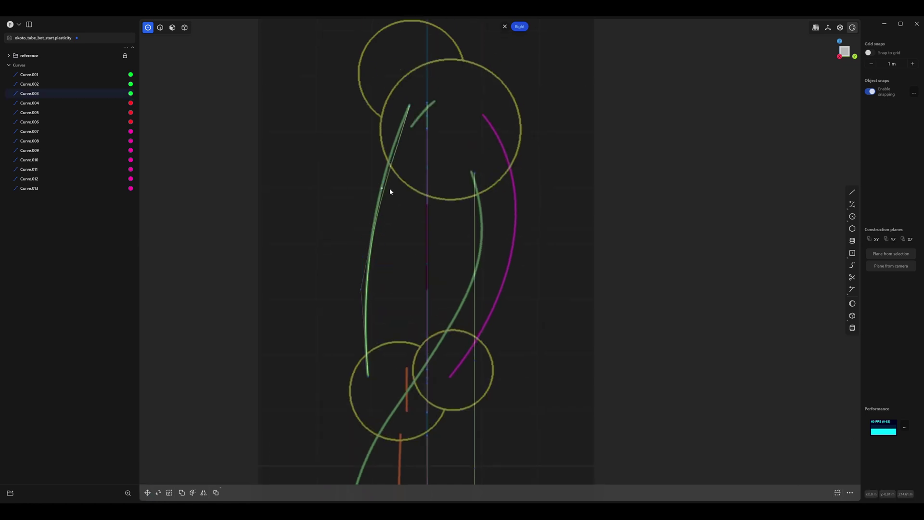
{"action": "left_click", "coordinate": [382, 188]}
{"action": "key", "text": "g"}
{"action": "left_click_drag", "start_coordinate": [409, 188], "coordinate": [410, 188]}
{"action": "left_click", "coordinate": [414, 144]}
{"action": "key", "text": "g"}
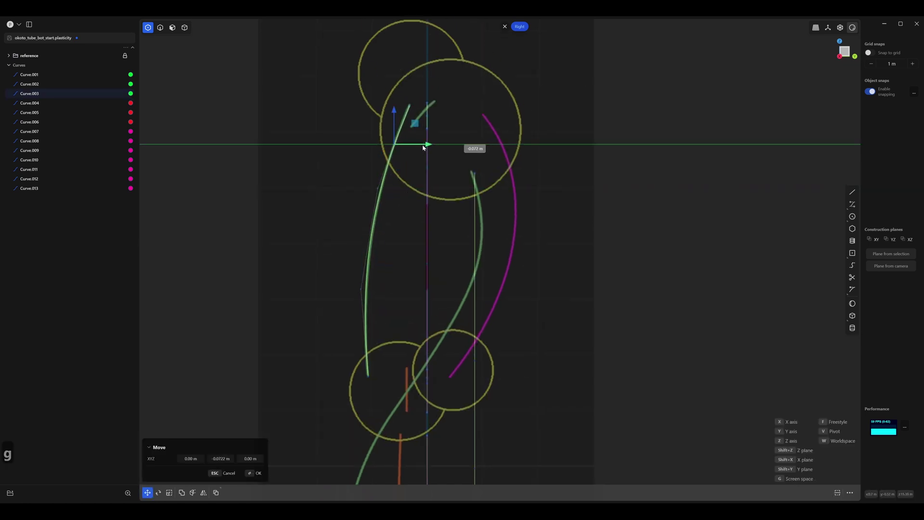
{"action": "left_click", "coordinate": [405, 188]}
Move the long green curve's bottom end about -2.46 m in Y to the S-shaped line's lower end, and shift the control point above it forward.
{"action": "middle_click_drag", "start_coordinate": [398, 215], "coordinate": [389, 139], "text": "shift"}
{"action": "scroll", "coordinate": [389, 139], "scroll_direction": "down", "scroll_amount": 3}
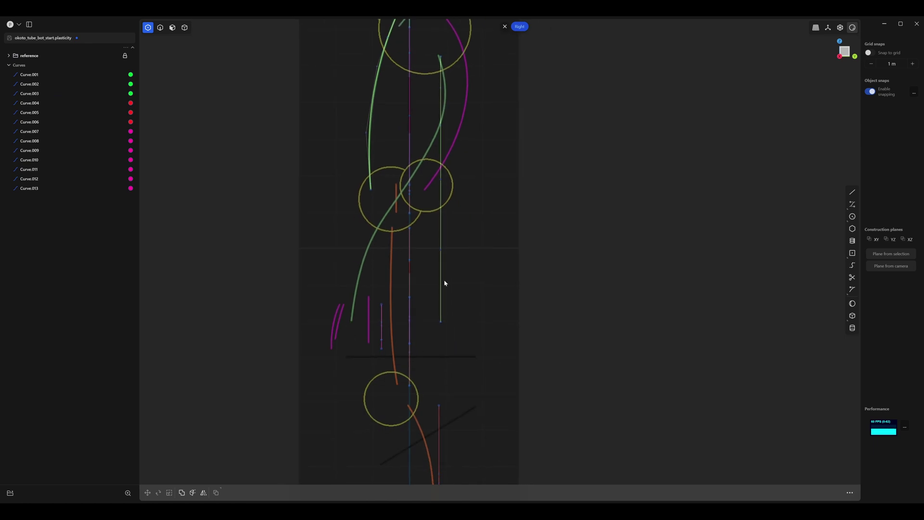
{"action": "scroll", "coordinate": [440, 276], "scroll_direction": "up", "scroll_amount": 3}
{"action": "key", "text": "2"}
{"action": "left_click", "coordinate": [441, 290]}
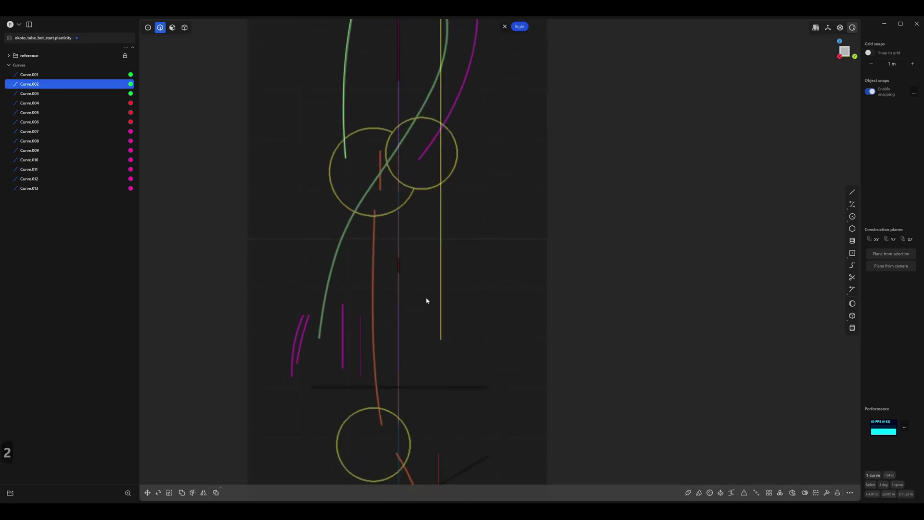
{"action": "left_click", "coordinate": [440, 338]}
{"action": "key", "text": "g"}
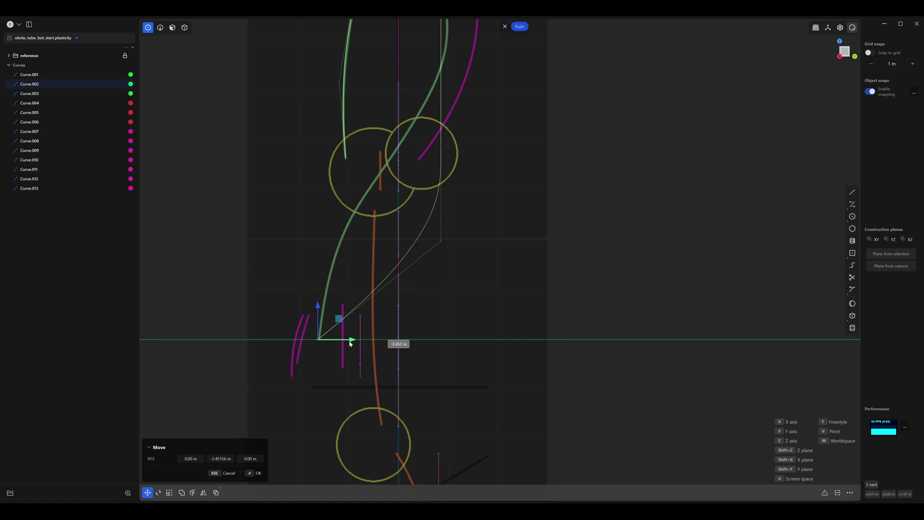
{"action": "left_click", "coordinate": [349, 343]}
{"action": "left_click", "coordinate": [441, 239]}
{"action": "key", "text": "g"}
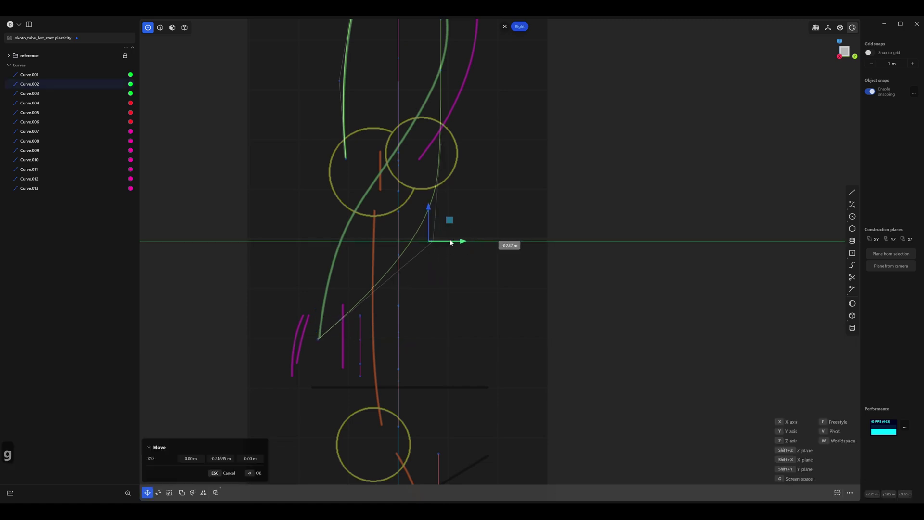
{"action": "middle_click_drag", "start_coordinate": [359, 235], "coordinate": [353, 290], "text": "shift"}
{"action": "left_click", "coordinate": [353, 290]}
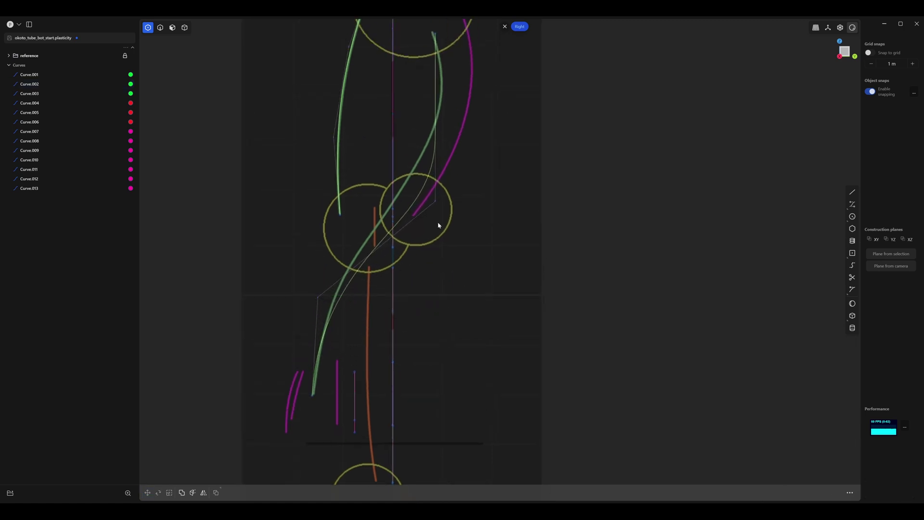
Reposition the long green curve's middle and upper control points in Y to follow the S-shaped green line of the side drawing.
{"action": "left_click", "coordinate": [436, 203]}
{"action": "key", "text": "g"}
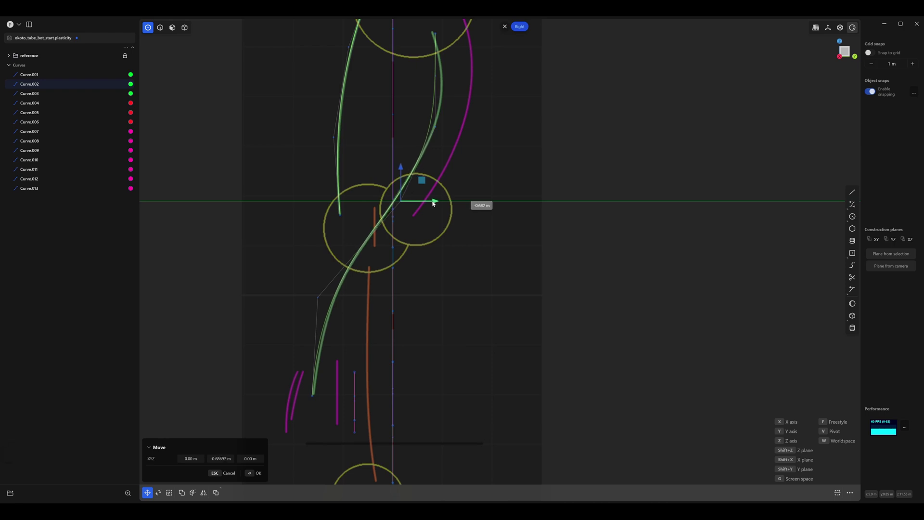
{"action": "middle_click_drag", "start_coordinate": [433, 203], "coordinate": [412, 271], "text": "shift"}
{"action": "right_click", "coordinate": [421, 224]}
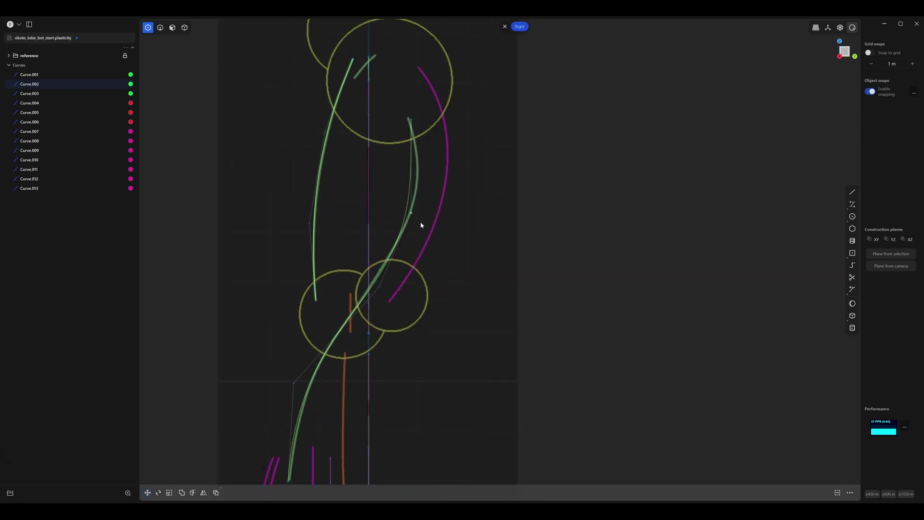
{"action": "left_click", "coordinate": [411, 213]}
{"action": "key", "text": "g"}
{"action": "left_click_drag", "start_coordinate": [446, 213], "coordinate": [448, 213]}
{"action": "left_click", "coordinate": [414, 162]}
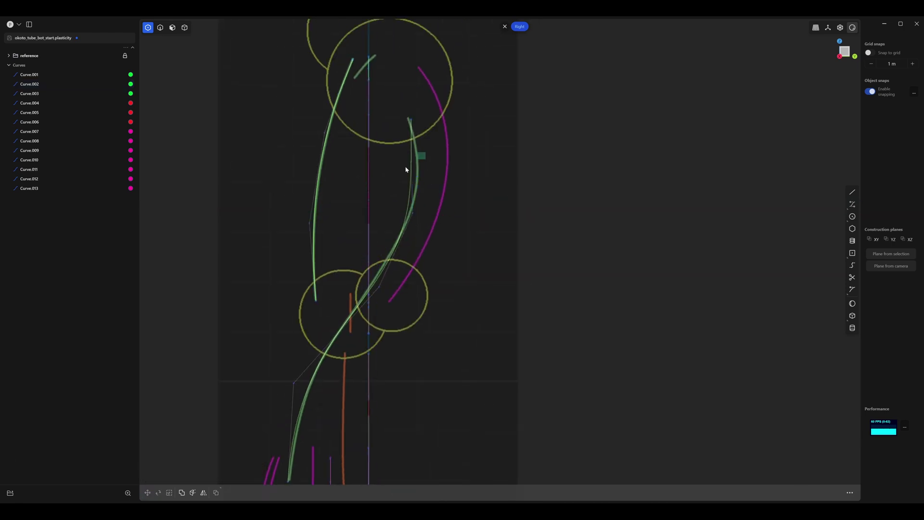
{"action": "key", "text": "g"}
{"action": "left_click_drag", "start_coordinate": [446, 162], "coordinate": [450, 165]}
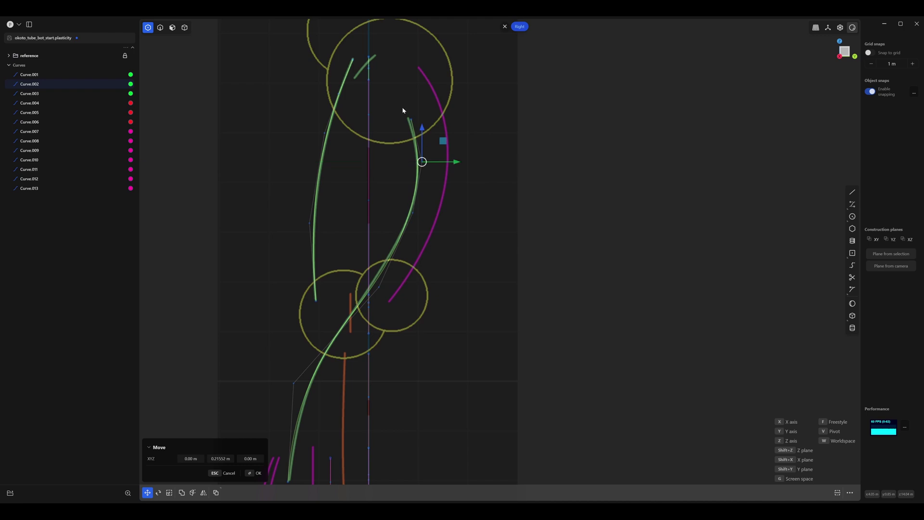
Move the long green curve's top end about -0.06 m in Y and 0.03 m in Z onto the S-shaped line's upper end.
{"action": "left_click", "coordinate": [408, 120]}
{"action": "key", "text": "g"}
{"action": "scroll", "coordinate": [407, 120], "scroll_direction": "up", "scroll_amount": 3}
{"action": "middle_click_drag", "start_coordinate": [453, 147], "coordinate": [454, 153], "text": "shift"}
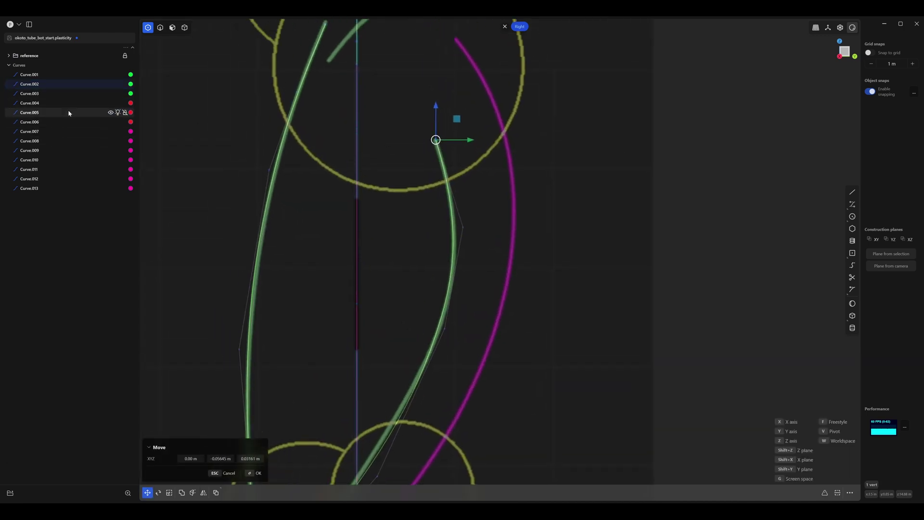
Hide Curve.004 through Curve.013 so only the three green curves remain over the reference.
{"action": "left_click", "coordinate": [34, 188]}
{"action": "left_click", "coordinate": [37, 103], "text": "shift"}
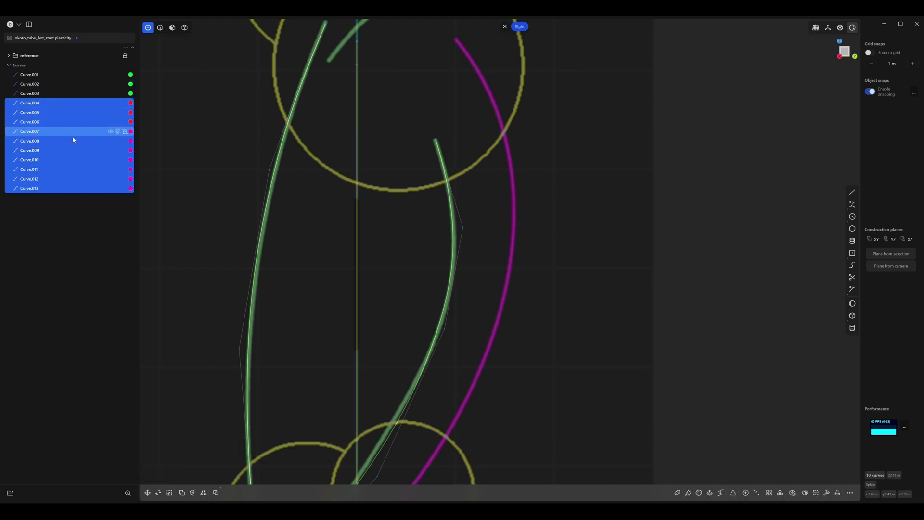
{"action": "key", "text": "h"}
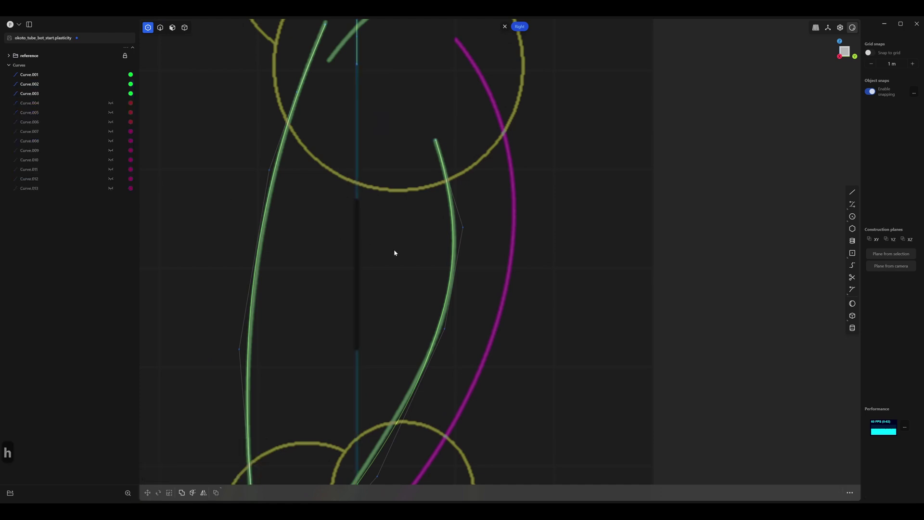
Refine the long green curve's bottom end and inner control points to match the S-shaped reference line more closely.
{"action": "scroll", "coordinate": [394, 252], "scroll_direction": "down", "scroll_amount": 5}
{"action": "key", "text": "2"}
{"action": "scroll", "coordinate": [351, 210], "scroll_direction": "up", "scroll_amount": 3}
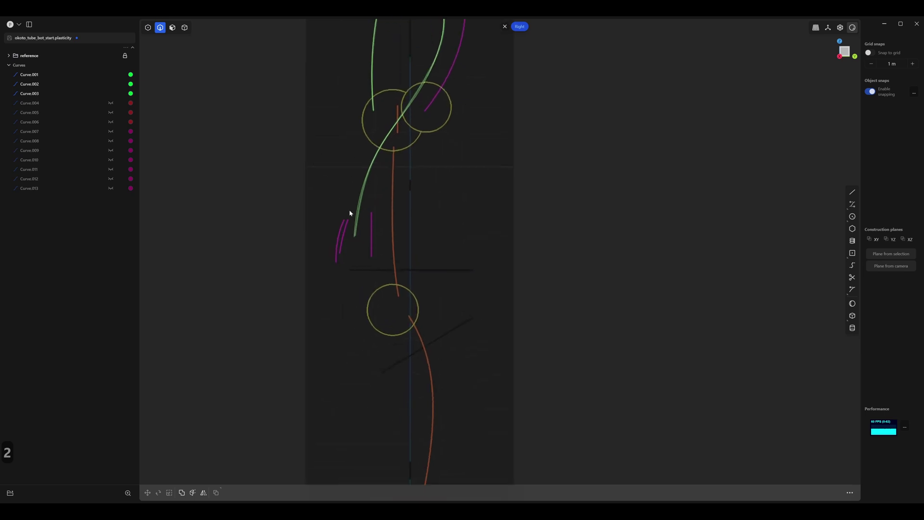
{"action": "left_click", "coordinate": [349, 201]}
{"action": "scroll", "coordinate": [374, 287], "scroll_direction": "up", "scroll_amount": 3}
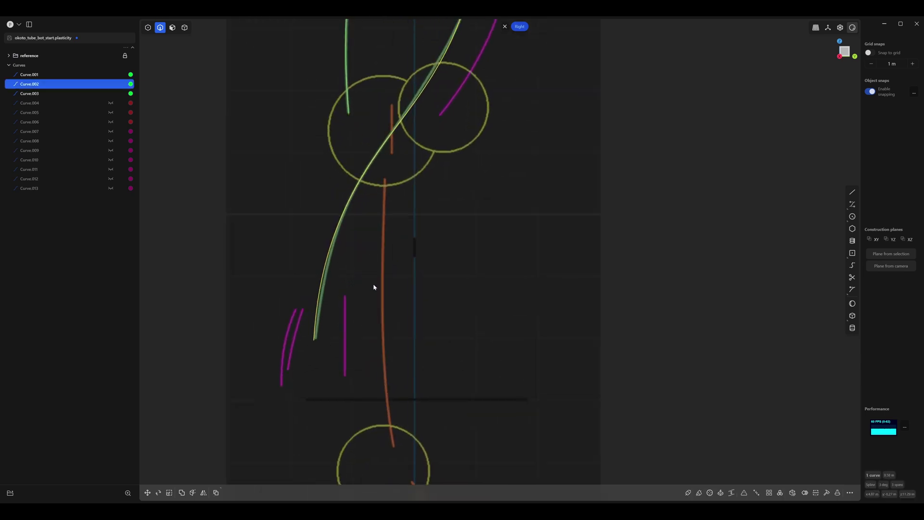
{"action": "left_click", "coordinate": [316, 338]}
{"action": "scroll", "coordinate": [327, 192], "scroll_direction": "down", "scroll_amount": 3}
{"action": "scroll", "coordinate": [385, 218], "scroll_direction": "up", "scroll_amount": 2}
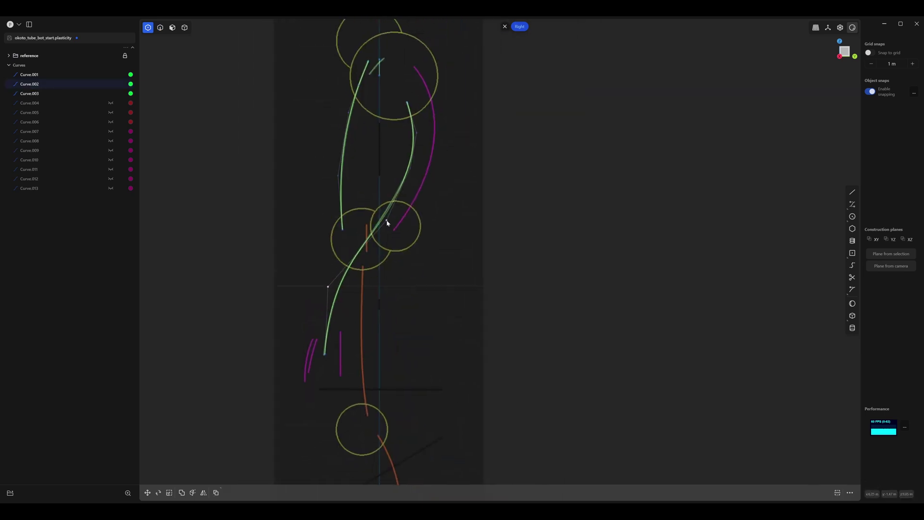
{"action": "key", "text": "g"}
{"action": "right_click", "coordinate": [408, 222]}
{"action": "left_click", "coordinate": [410, 168]}
{"action": "key", "text": "g"}
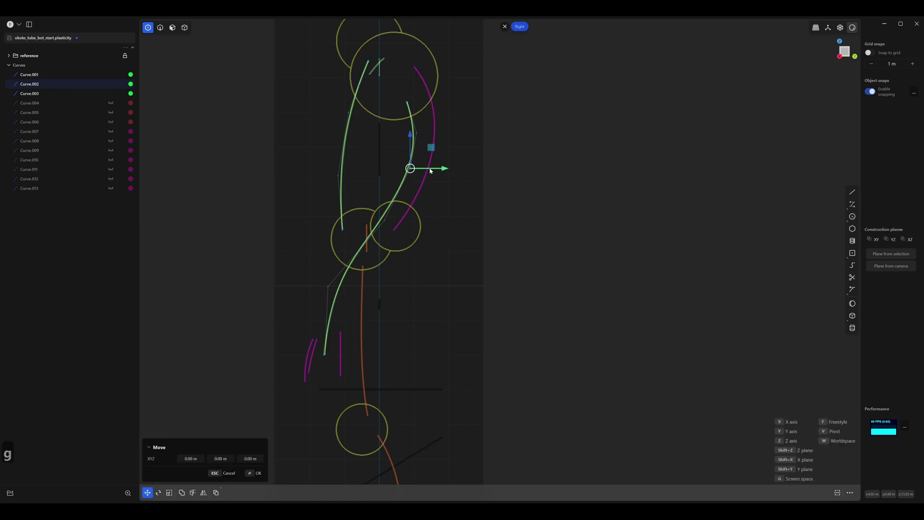
{"action": "left_click", "coordinate": [431, 171]}
Move the short green curve's top end and middle control point in Y toward the short slanted green line near the head circle.
{"action": "scroll", "coordinate": [355, 190], "scroll_direction": "up", "scroll_amount": 10}
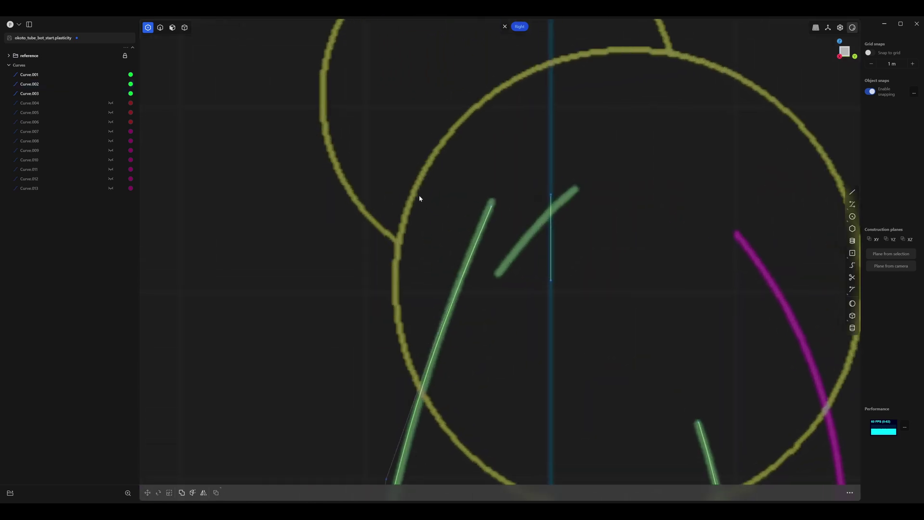
{"action": "left_click", "coordinate": [509, 144]}
{"action": "key", "text": "g"}
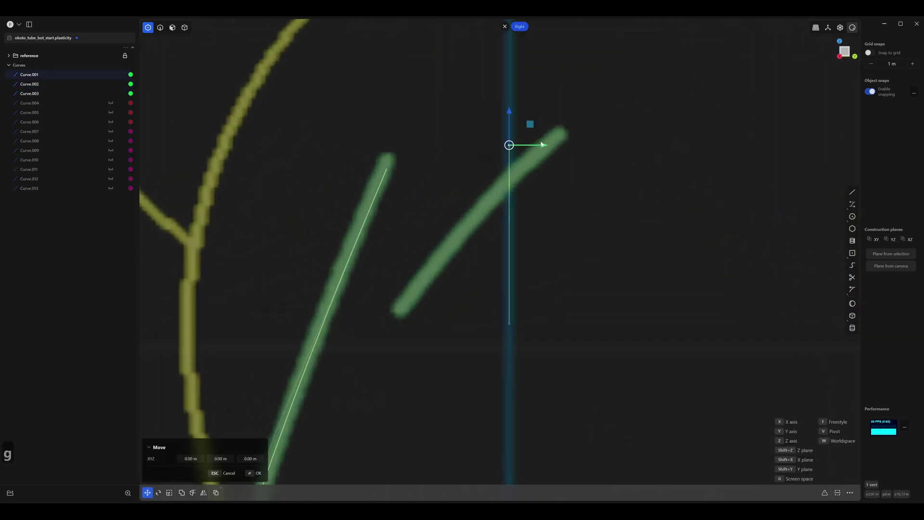
{"action": "left_click_drag", "start_coordinate": [540, 145], "coordinate": [582, 149]}
{"action": "left_click_drag", "start_coordinate": [572, 181], "coordinate": [481, 239]}
{"action": "key", "text": "g"}
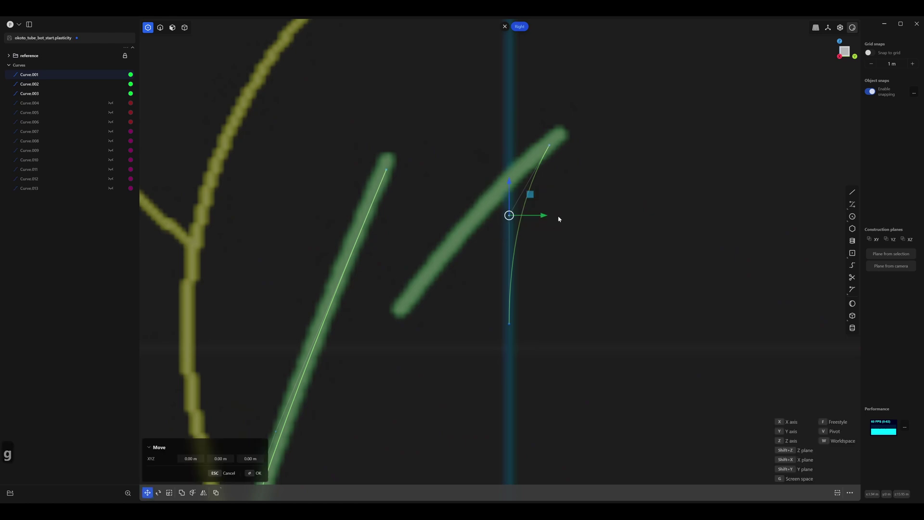
{"action": "left_click_drag", "start_coordinate": [559, 216], "coordinate": [506, 225]}
{"action": "right_click", "coordinate": [507, 226]}
Shift the short green curve's bottom end in Y and fine-tune its middle control point to match the slanted reference line.
{"action": "left_click_drag", "start_coordinate": [536, 314], "coordinate": [421, 320]}
{"action": "key", "text": "g"}
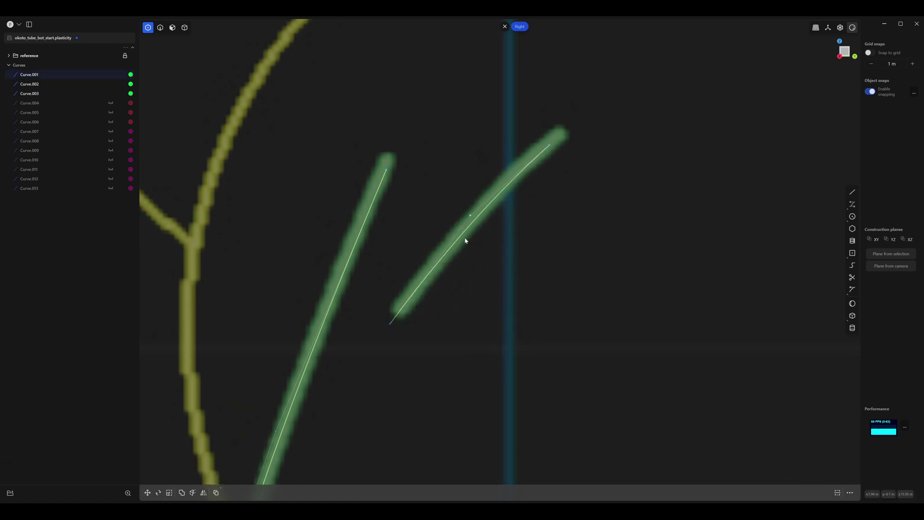
{"action": "key", "text": "g"}
{"action": "left_click_drag", "start_coordinate": [514, 217], "coordinate": [511, 220]}
{"action": "right_click", "coordinate": [526, 242]}
Hide the three green curves, Curve.001 through Curve.003.
{"action": "key", "text": "2"}
{"action": "scroll", "coordinate": [577, 248], "scroll_direction": "down", "scroll_amount": 8}
{"action": "middle_click_drag", "start_coordinate": [578, 248], "coordinate": [448, 112], "text": "shift"}
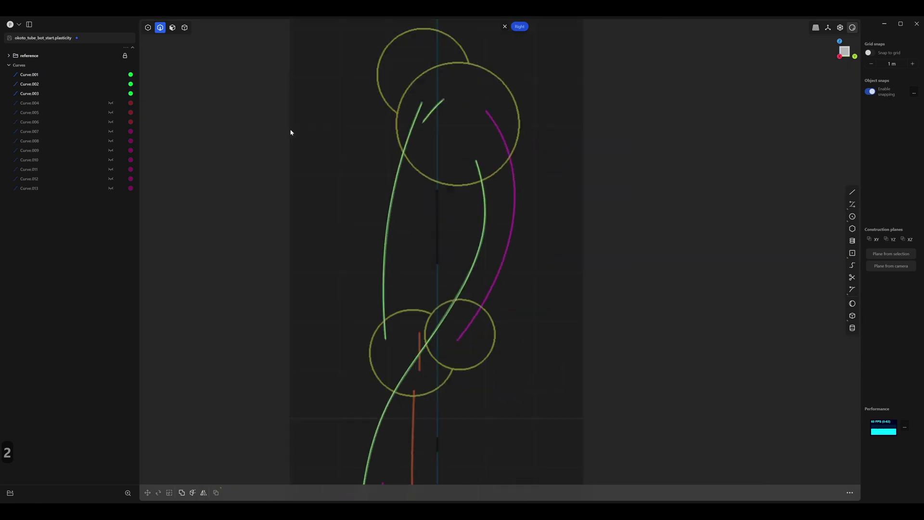
{"action": "middle_click_drag", "start_coordinate": [290, 132], "coordinate": [219, 93], "text": "shift"}
{"action": "scroll", "coordinate": [328, 148], "scroll_direction": "down", "scroll_amount": 1}
{"action": "middle_click_drag", "start_coordinate": [328, 149], "coordinate": [355, 154], "text": "shift"}
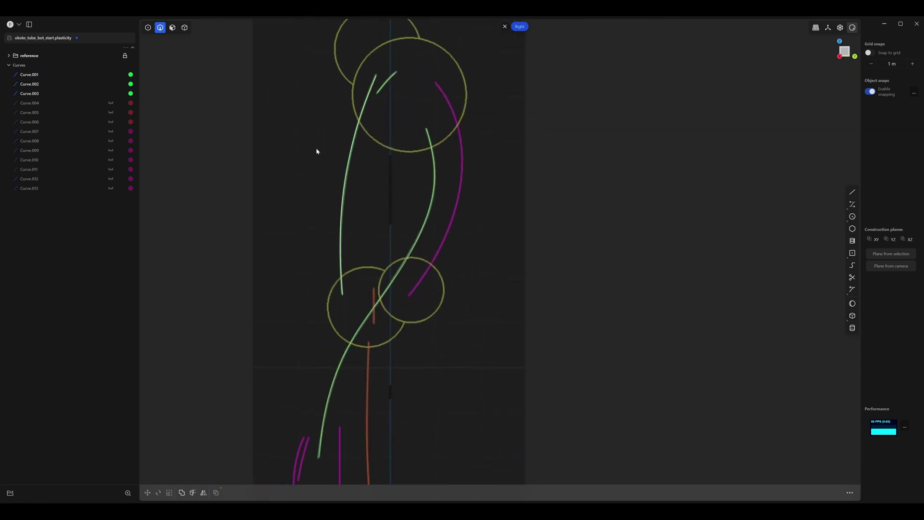
{"action": "left_click", "coordinate": [34, 76]}
{"action": "left_click", "coordinate": [35, 93], "text": "shift"}
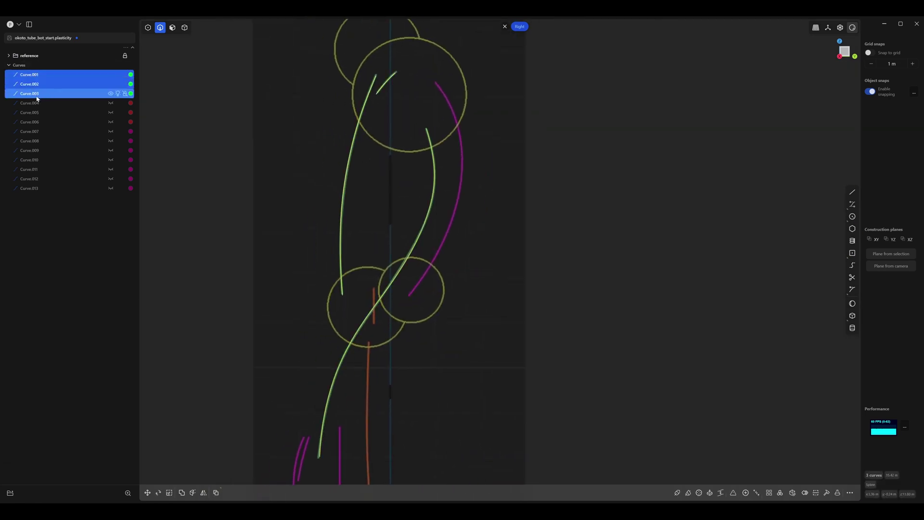
{"action": "key", "text": "h"}
Unhide the red curves Curve.004 through Curve.006.
{"action": "left_click", "coordinate": [36, 105]}
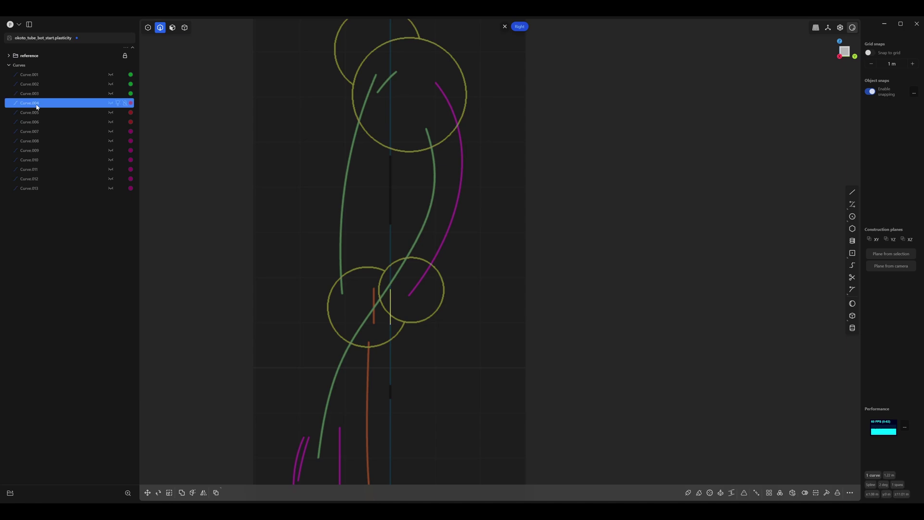
{"action": "left_click", "coordinate": [34, 122], "text": "shift"}
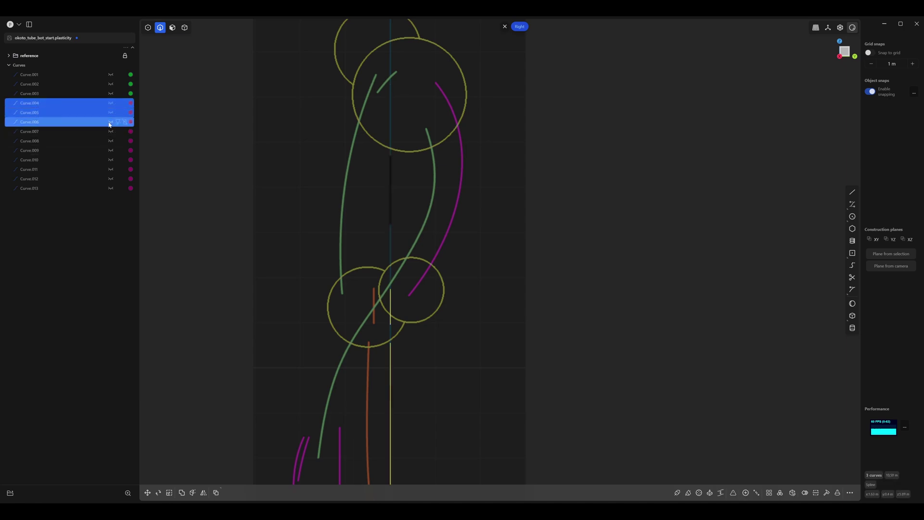
{"action": "left_click", "coordinate": [110, 124]}
Move the bottom end of Curve.004 in negative Y onto the lower end of the short vertical orange line.
{"action": "middle_click_drag", "start_coordinate": [265, 215], "coordinate": [301, 149], "text": "shift"}
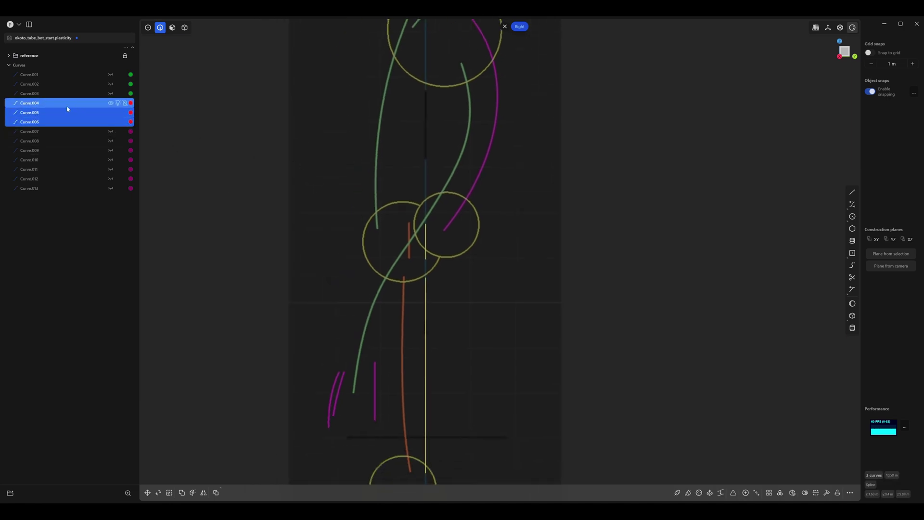
{"action": "middle_click_drag", "start_coordinate": [301, 234], "coordinate": [301, 160], "text": "shift"}
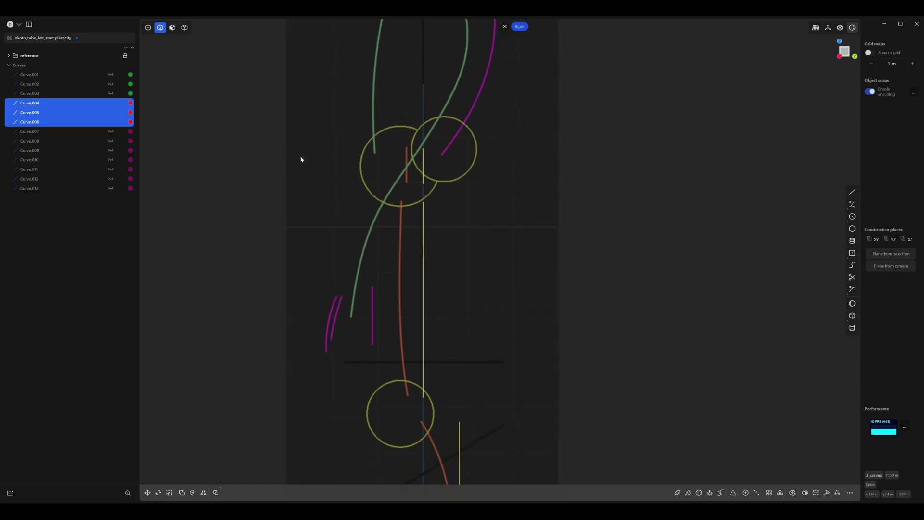
{"action": "scroll", "coordinate": [301, 160], "scroll_direction": "down", "scroll_amount": 1}
{"action": "left_click", "coordinate": [457, 181]}
{"action": "scroll", "coordinate": [426, 180], "scroll_direction": "up", "scroll_amount": 5}
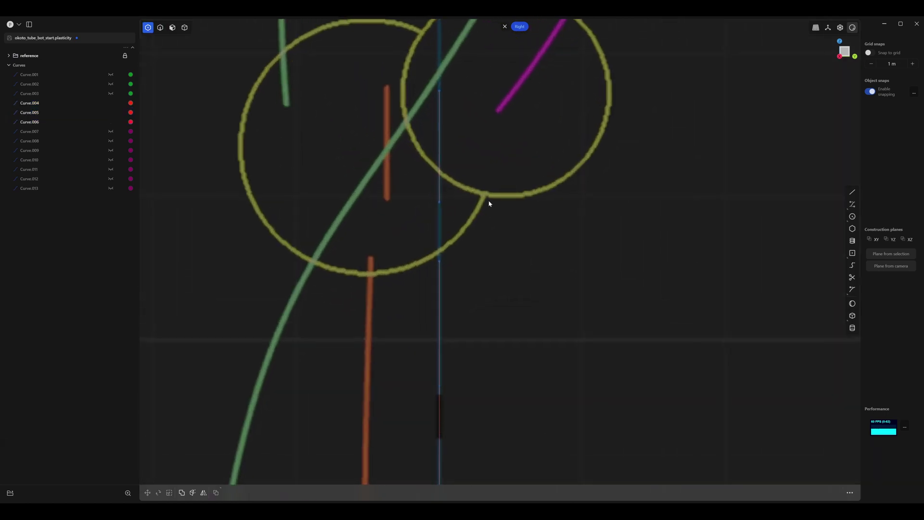
{"action": "key", "text": "g"}
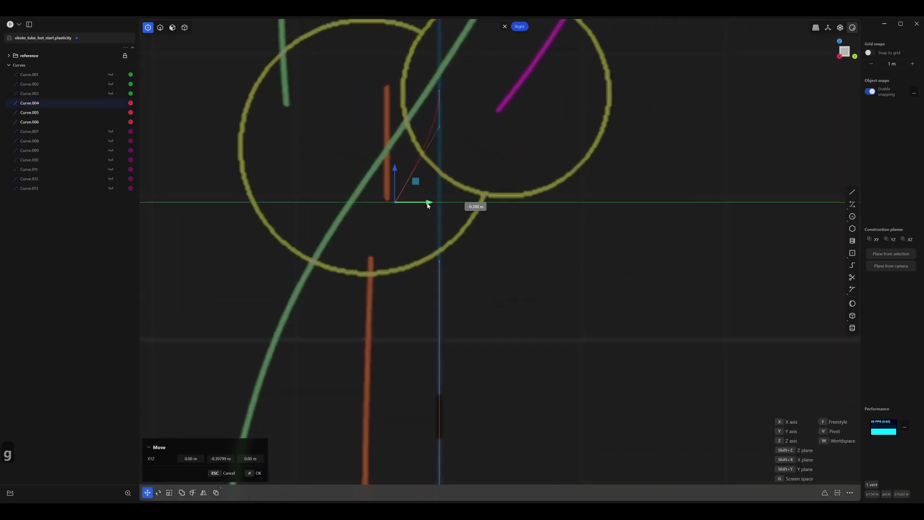
{"action": "left_click", "coordinate": [424, 201]}
Move Curve.004's middle control point and top end onto the short orange line, and nudge its bottom end about 0.03 m in Y.
{"action": "key", "text": "g"}
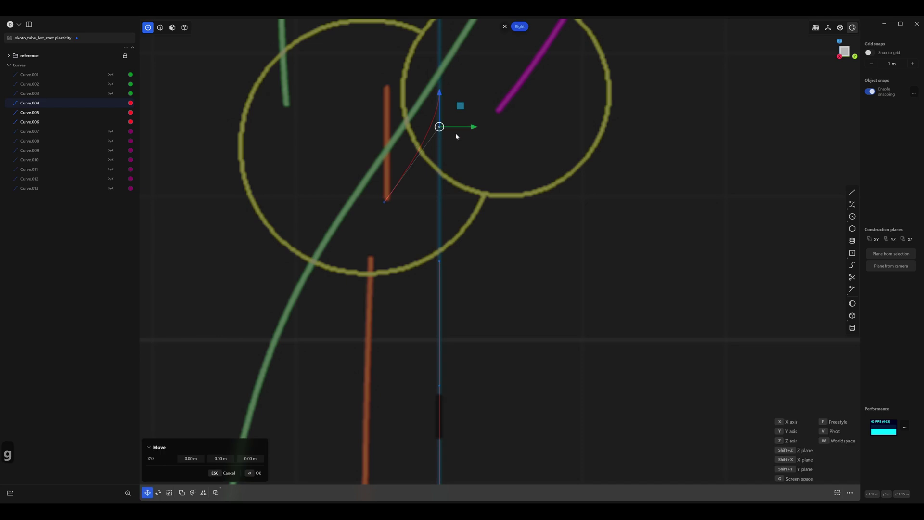
{"action": "left_click", "coordinate": [404, 129]}
{"action": "left_click", "coordinate": [439, 92]}
{"action": "key", "text": "g"}
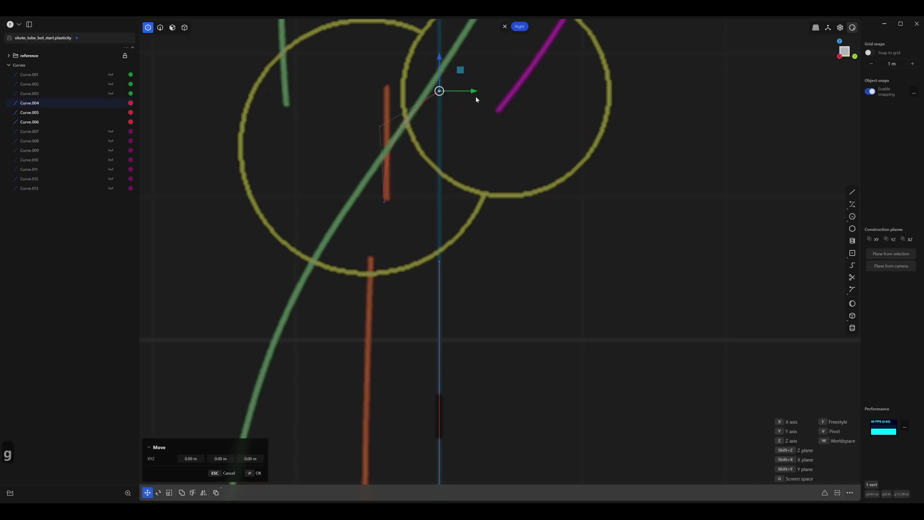
{"action": "left_click", "coordinate": [421, 99]}
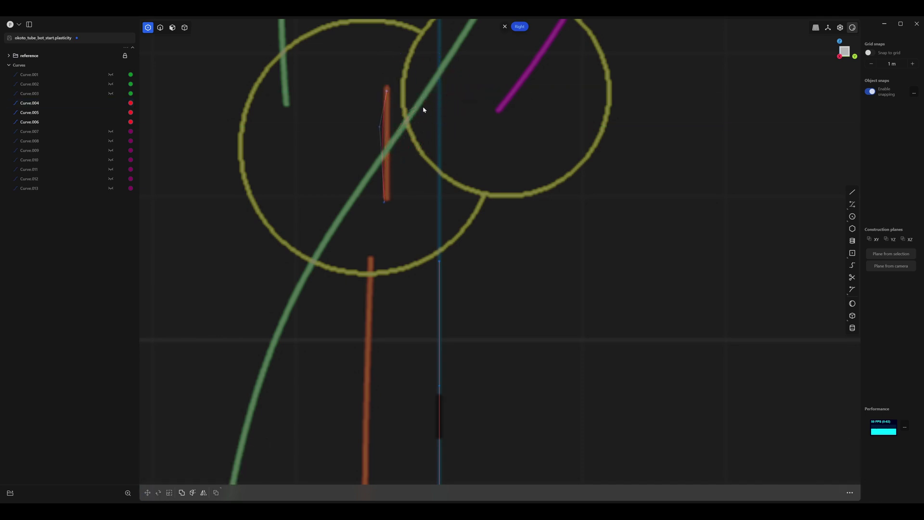
{"action": "key", "text": "g"}
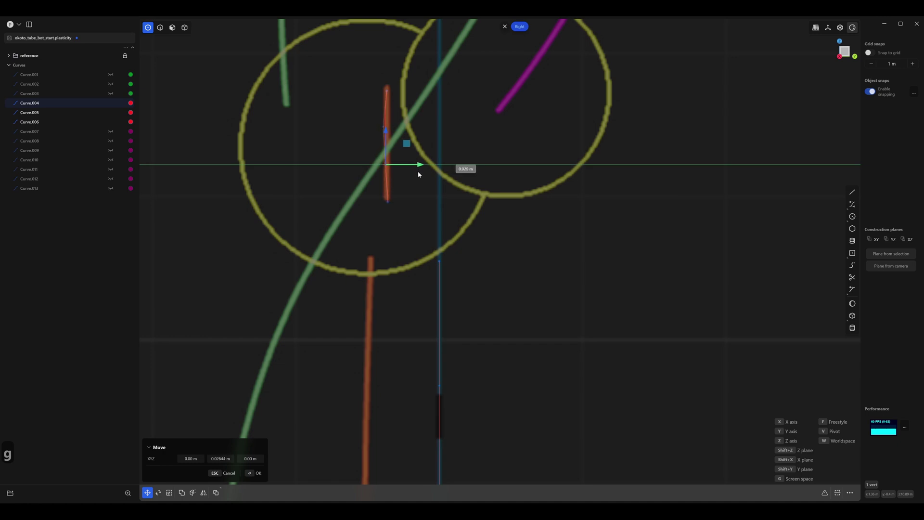
{"action": "left_click", "coordinate": [419, 173]}
Move all points of Curve.005 together in negative Y so its bottom end meets the long orange line's lower end.
{"action": "scroll", "coordinate": [446, 226], "scroll_direction": "down", "scroll_amount": 5}
{"action": "scroll", "coordinate": [423, 202], "scroll_direction": "down", "scroll_amount": 2}
{"action": "middle_click_drag", "start_coordinate": [412, 202], "coordinate": [363, 161], "text": "shift"}
{"action": "scroll", "coordinate": [379, 149], "scroll_direction": "up", "scroll_amount": 1}
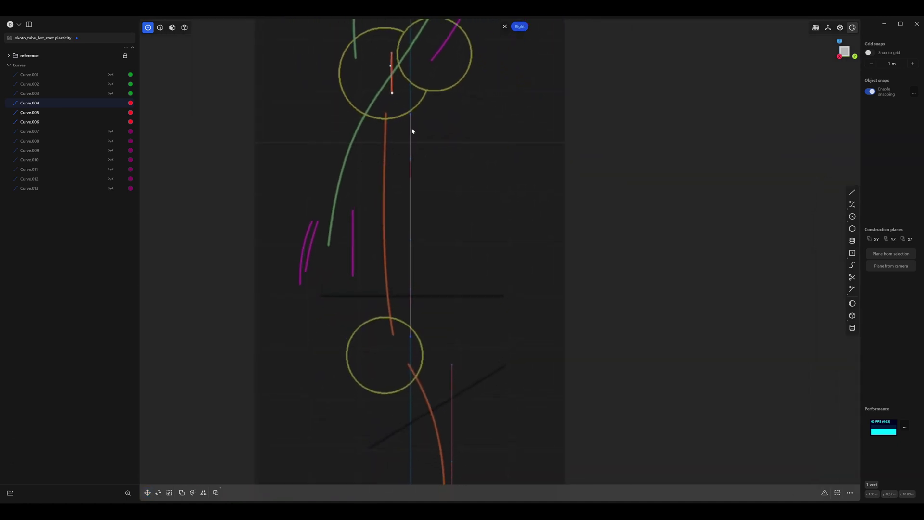
{"action": "left_click_drag", "start_coordinate": [403, 108], "coordinate": [449, 342]}
{"action": "key", "text": "g"}
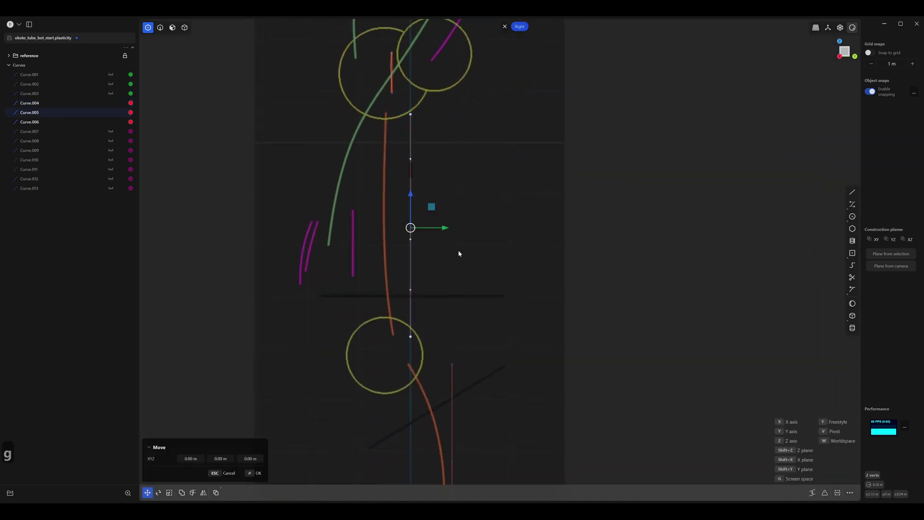
{"action": "left_click_drag", "start_coordinate": [445, 230], "coordinate": [428, 233]}
{"action": "left_click", "coordinate": [426, 233]}
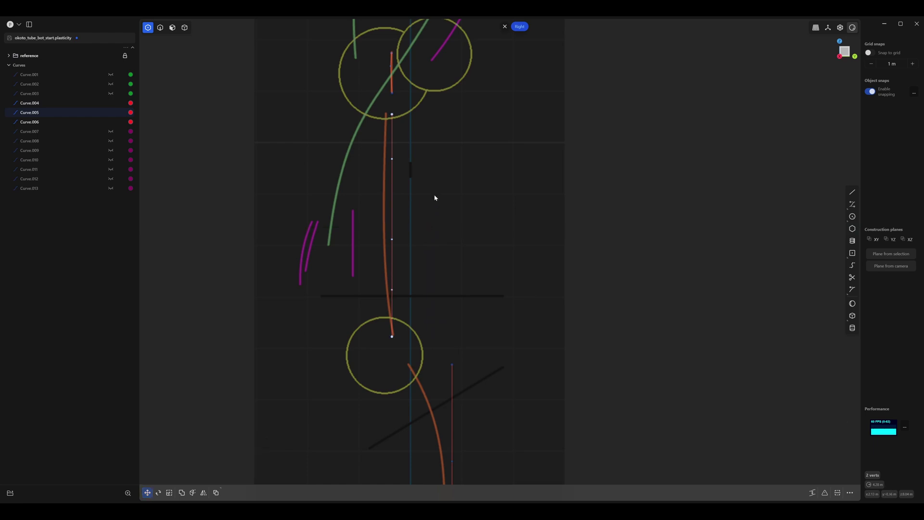
Adjust Curve.005's top end and its upper and middle control points in Y to follow the long orange reference line.
{"action": "left_click_drag", "start_coordinate": [372, 136], "coordinate": [374, 136]}
{"action": "key", "text": "g"}
{"action": "left_click", "coordinate": [411, 139]}
{"action": "key", "text": "g"}
{"action": "left_click", "coordinate": [417, 161]}
{"action": "left_click_drag", "start_coordinate": [405, 211], "coordinate": [414, 294]}
{"action": "key", "text": "g"}
{"action": "left_click", "coordinate": [413, 244]}
Move Curve.005's lowest inner control point about -0.10 m in Y and its bottom end about 0.02 m in Y.
{"action": "key", "text": "g"}
{"action": "middle_click_drag", "start_coordinate": [410, 281], "coordinate": [440, 198], "text": "shift"}
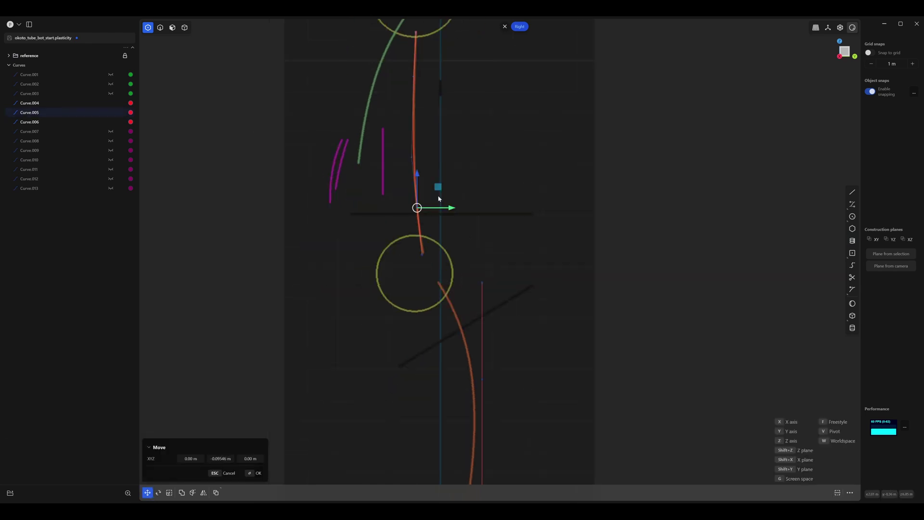
{"action": "scroll", "coordinate": [420, 263], "scroll_direction": "up", "scroll_amount": 4}
{"action": "right_click", "coordinate": [475, 227]}
{"action": "key", "text": "g"}
{"action": "mouse_move", "coordinate": [460, 230]}
{"action": "left_mouse_down"}
{"action": "mouse_move", "coordinate": [419, 259]}
{"action": "mouse_move", "coordinate": [462, 247]}
{"action": "left_mouse_up"}
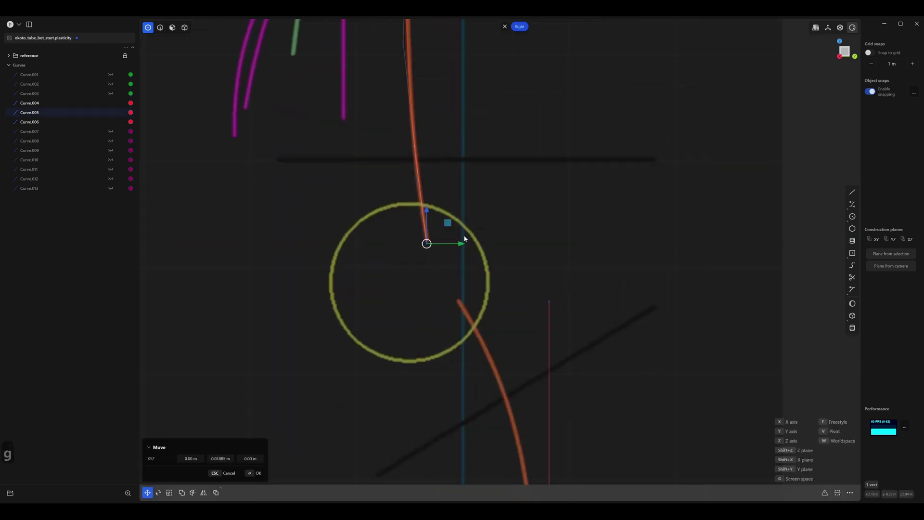
{"action": "scroll", "coordinate": [464, 192], "scroll_direction": "down", "scroll_amount": 2}
{"action": "middle_click_drag", "start_coordinate": [463, 140], "coordinate": [425, 246], "text": "shift"}
{"action": "right_click", "coordinate": [426, 245]}
Move the top end of Curve.006 about -0.82 m in Y onto the upper end of the bowed lower orange line.
{"action": "scroll", "coordinate": [427, 231], "scroll_direction": "down", "scroll_amount": 5}
{"action": "key", "text": "2"}
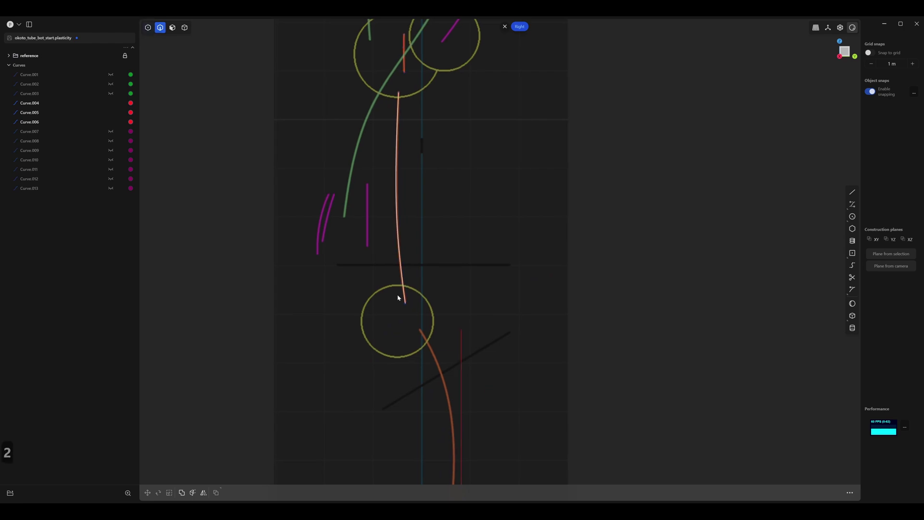
{"action": "middle_click_drag", "start_coordinate": [474, 362], "coordinate": [474, 157], "text": "shift"}
{"action": "scroll", "coordinate": [432, 132], "scroll_direction": "down", "scroll_amount": 2}
{"action": "left_click", "coordinate": [436, 164]}
{"action": "scroll", "coordinate": [433, 144], "scroll_direction": "up", "scroll_amount": 4}
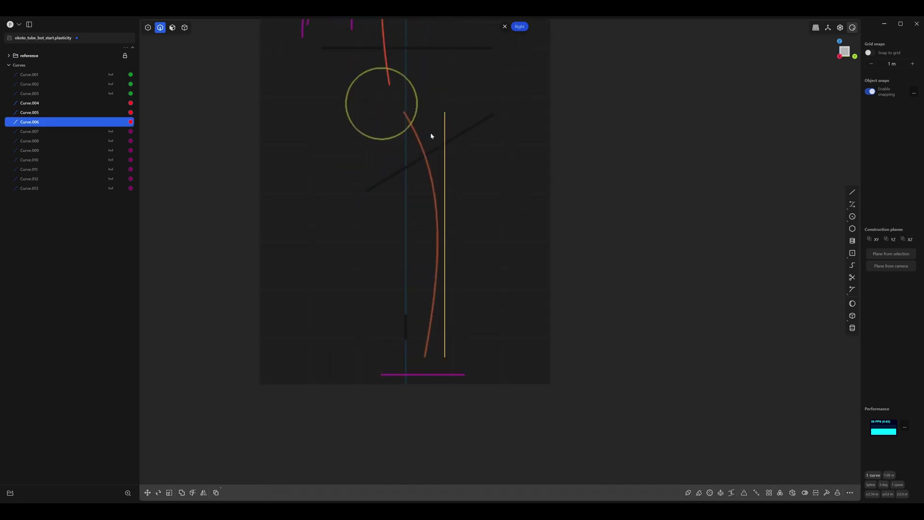
{"action": "key", "text": "1"}
{"action": "left_click", "coordinate": [454, 106]}
{"action": "key", "text": "g"}
{"action": "left_click_drag", "start_coordinate": [490, 107], "coordinate": [436, 113]}
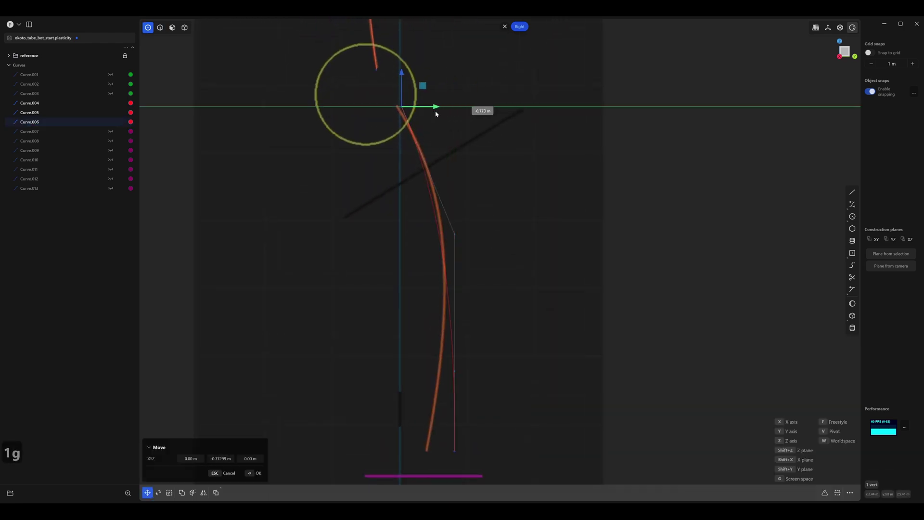
{"action": "scroll", "coordinate": [442, 118], "scroll_direction": "down", "scroll_amount": 3}
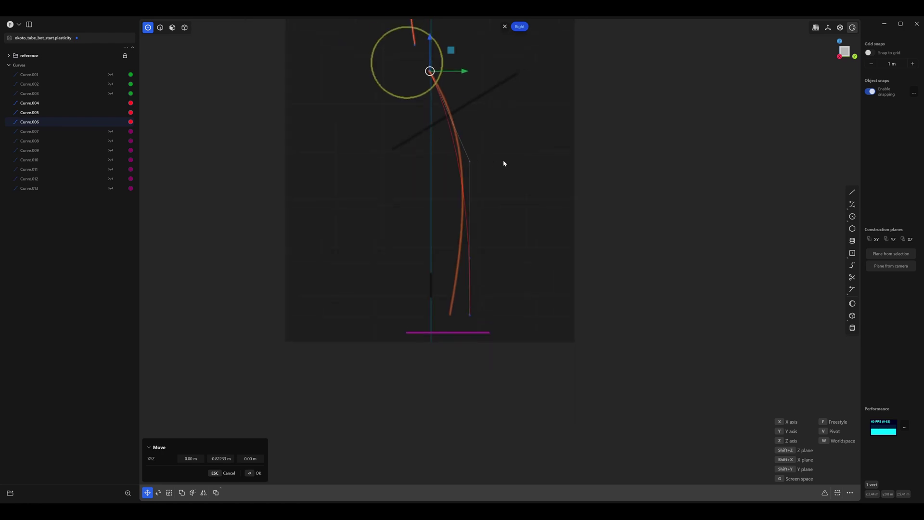
Move Curve.006's upper inner control point about 0.25 m and its bottom end about -0.43 m in Y toward the bowed line.
{"action": "left_click", "coordinate": [512, 264]}
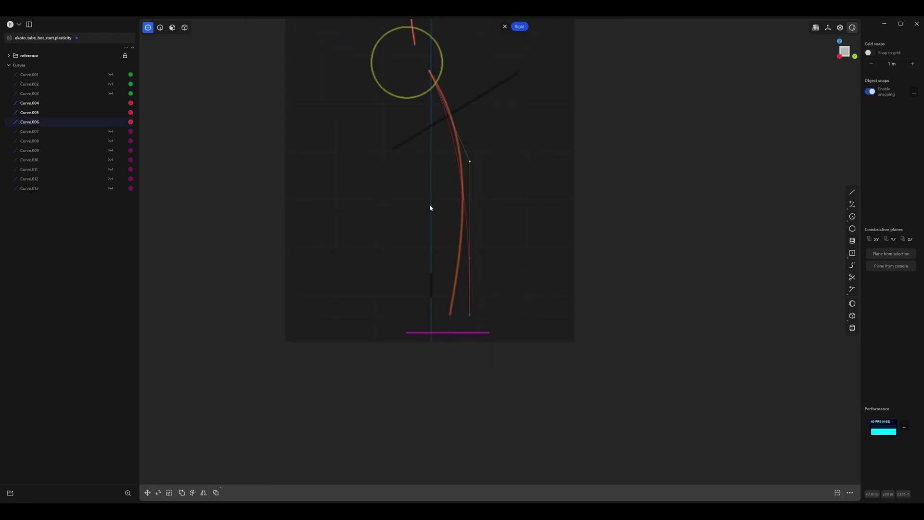
{"action": "key", "text": "g"}
{"action": "left_click_drag", "start_coordinate": [505, 162], "coordinate": [512, 162]}
{"action": "scroll", "coordinate": [493, 191], "scroll_direction": "up", "scroll_amount": 3}
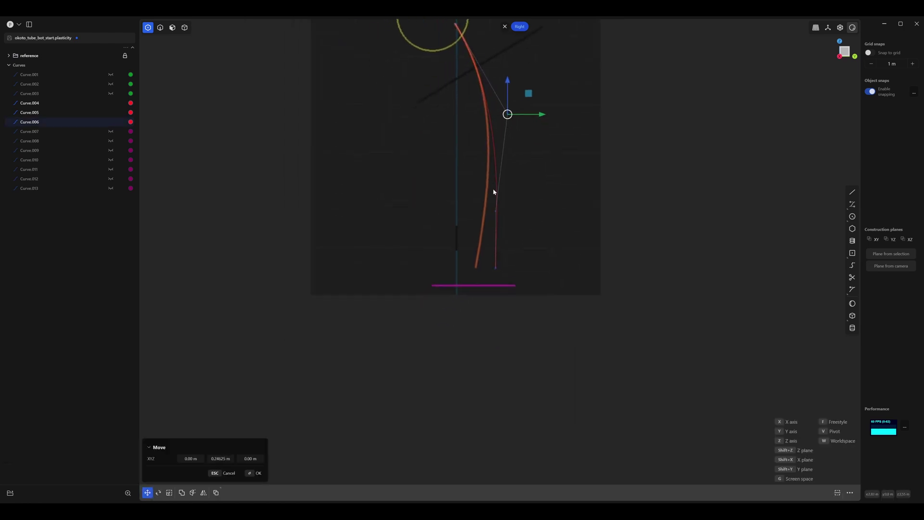
{"action": "left_click", "coordinate": [514, 299]}
{"action": "key", "text": "g"}
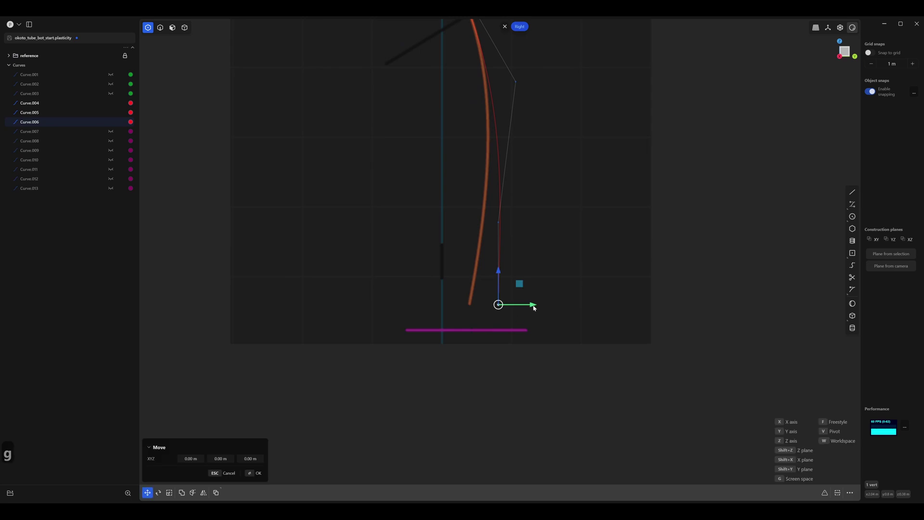
{"action": "left_click_drag", "start_coordinate": [533, 306], "coordinate": [504, 307]}
{"action": "middle_click_drag", "start_coordinate": [493, 241], "coordinate": [476, 285], "text": "shift"}
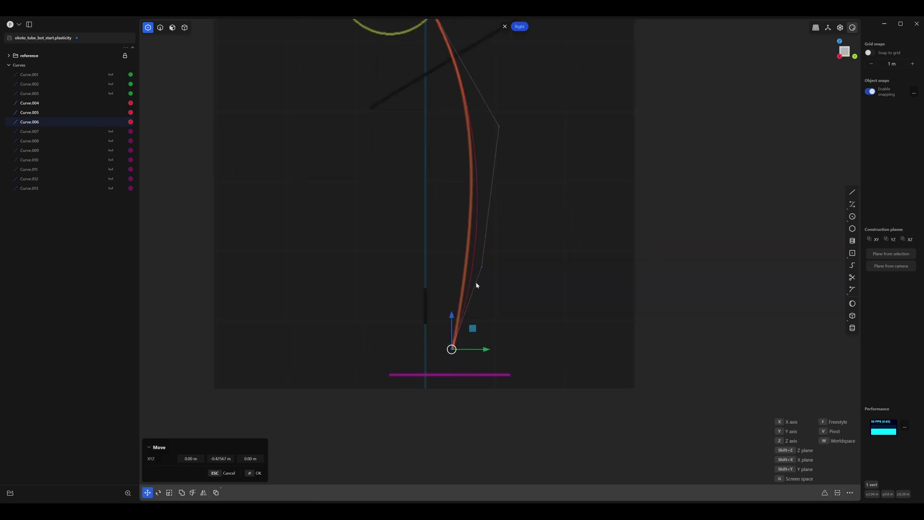
{"action": "left_click", "coordinate": [518, 252]}
Move Curve.006's lower inner control point in negative Y so the curve's lower half follows the bowed orange line.
{"action": "middle_click_drag", "start_coordinate": [523, 244], "coordinate": [507, 278], "text": "shift"}
{"action": "left_click", "coordinate": [488, 300]}
{"action": "key", "text": "g"}
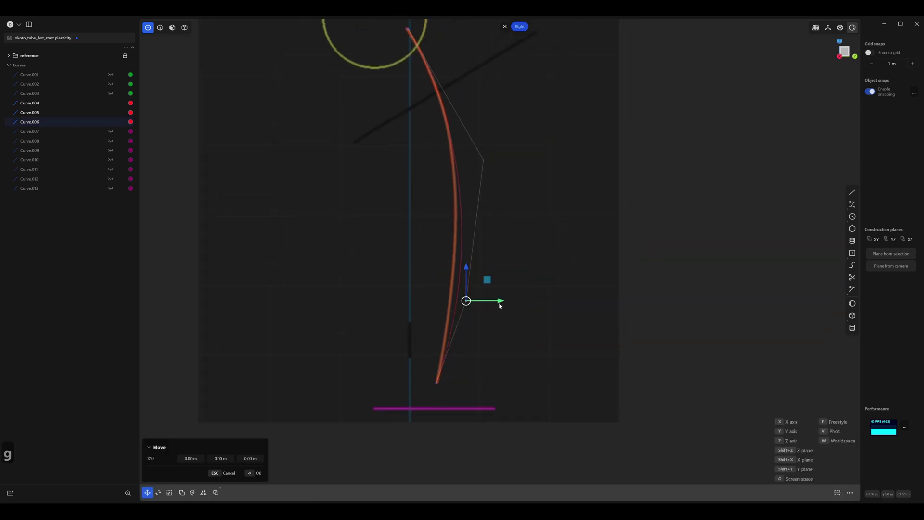
{"action": "left_click_drag", "start_coordinate": [499, 304], "coordinate": [484, 302]}
{"action": "left_click", "coordinate": [463, 260]}
Fine-tune Curve.006's upper inner control point in Y and Z, and move its top end about -0.03 m in Y.
{"action": "middle_click_drag", "start_coordinate": [481, 175], "coordinate": [495, 235], "text": "shift"}
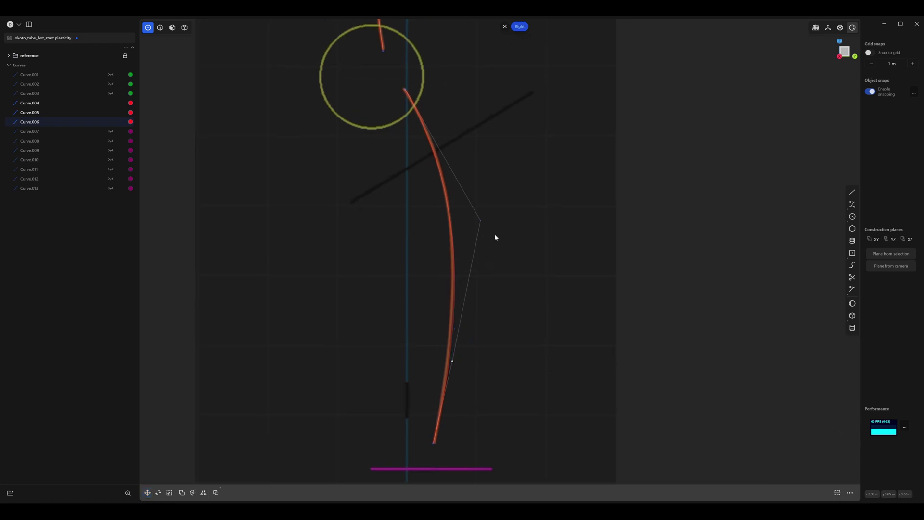
{"action": "left_click", "coordinate": [480, 220]}
{"action": "key", "text": "g"}
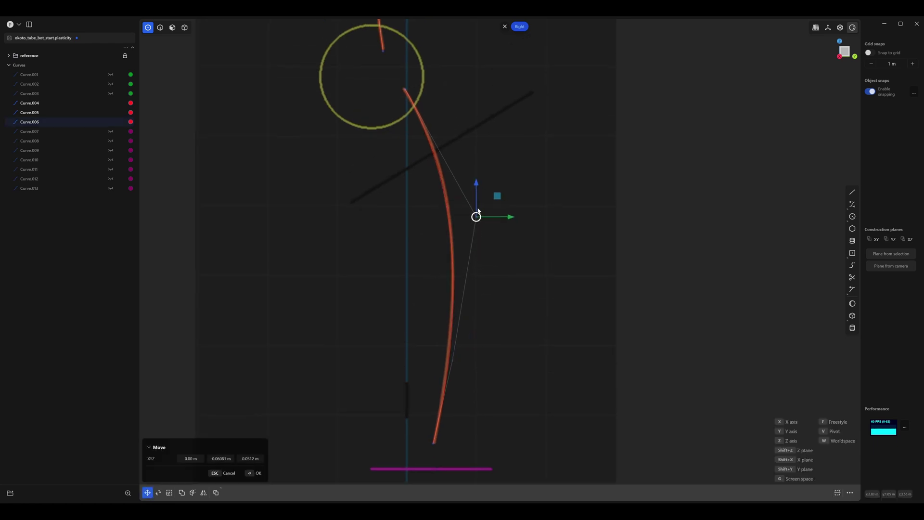
{"action": "left_click", "coordinate": [478, 210]}
{"action": "left_click", "coordinate": [446, 106]}
{"action": "key", "text": "g"}
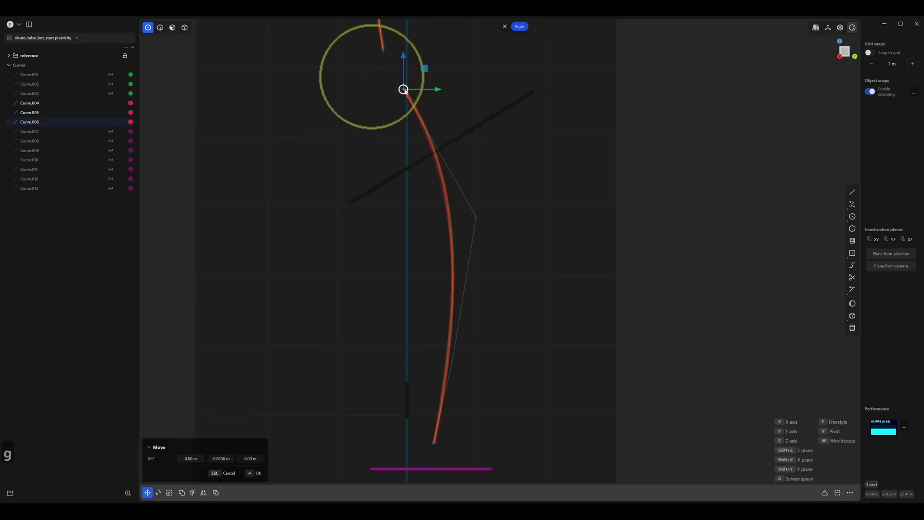
{"action": "left_click_drag", "start_coordinate": [512, 175], "coordinate": [461, 248]}
{"action": "key", "text": "g"}
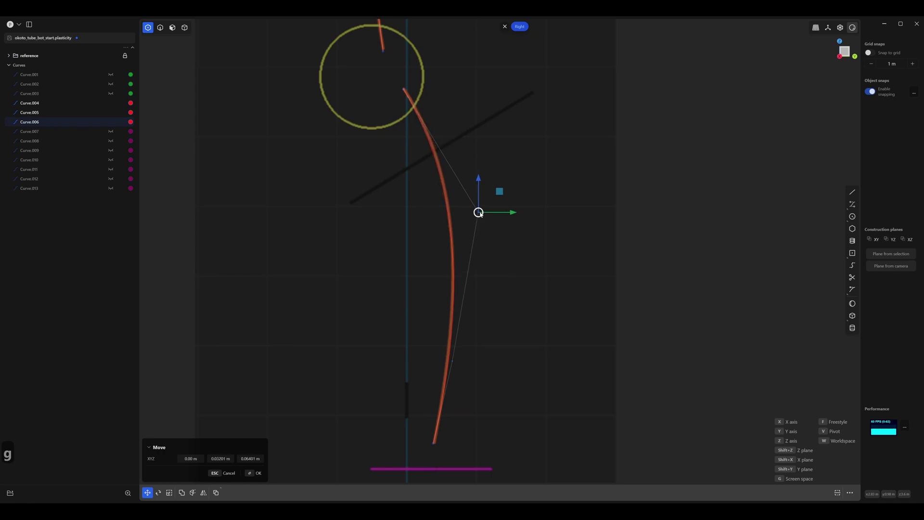
{"action": "left_click", "coordinate": [481, 209]}
Hide Curve.004 through Curve.006 and show Curve.007 through Curve.013.
{"action": "scroll", "coordinate": [446, 236], "scroll_direction": "down", "scroll_amount": 5}
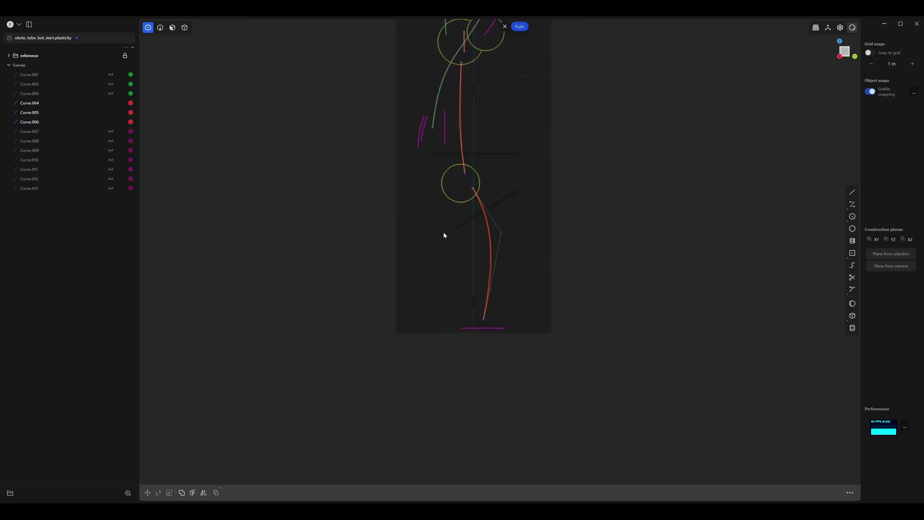
{"action": "middle_click_drag", "start_coordinate": [444, 235], "coordinate": [172, 169]}
{"action": "key", "text": "2"}
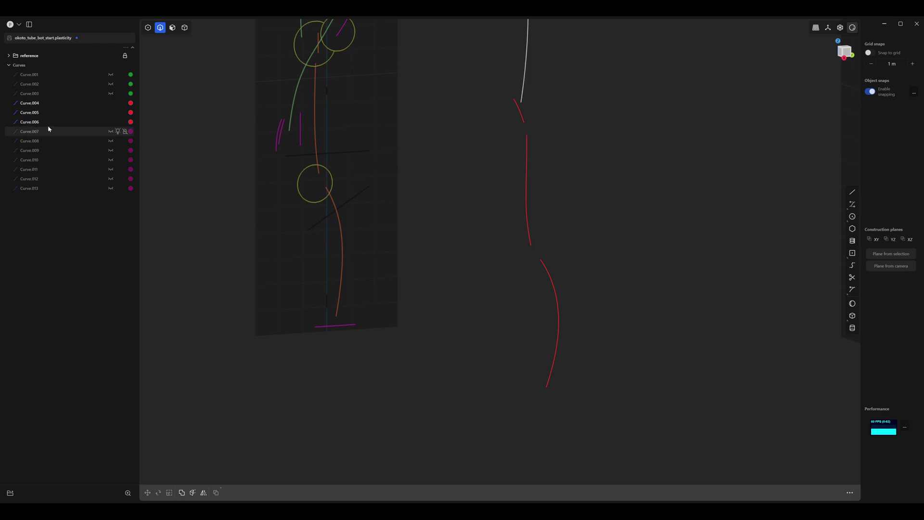
{"action": "left_click", "coordinate": [35, 123]}
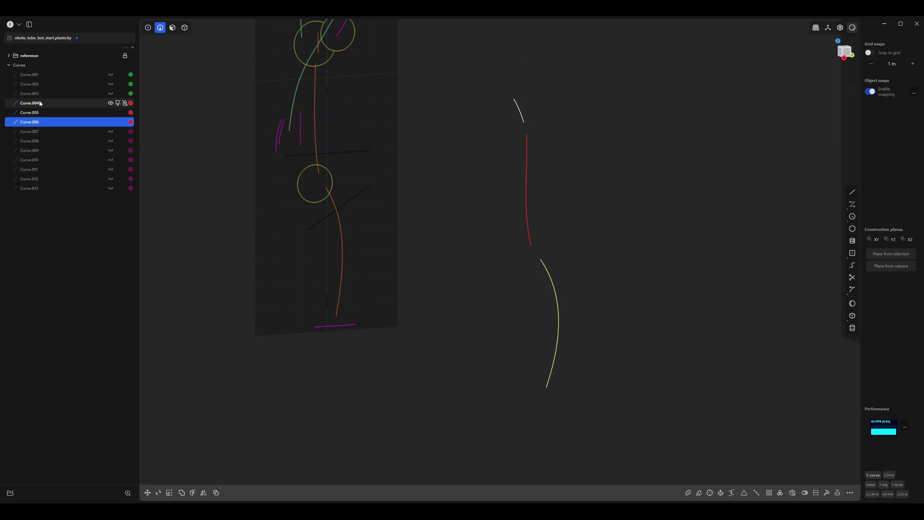
{"action": "left_click", "coordinate": [37, 103], "text": "shift"}
{"action": "key", "text": "h"}
{"action": "left_click", "coordinate": [40, 133]}
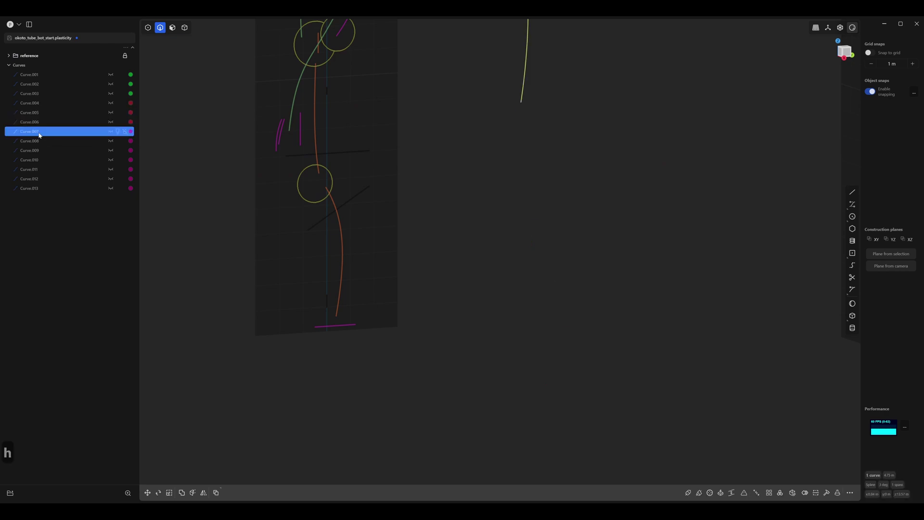
{"action": "left_click", "coordinate": [31, 189], "text": "shift"}
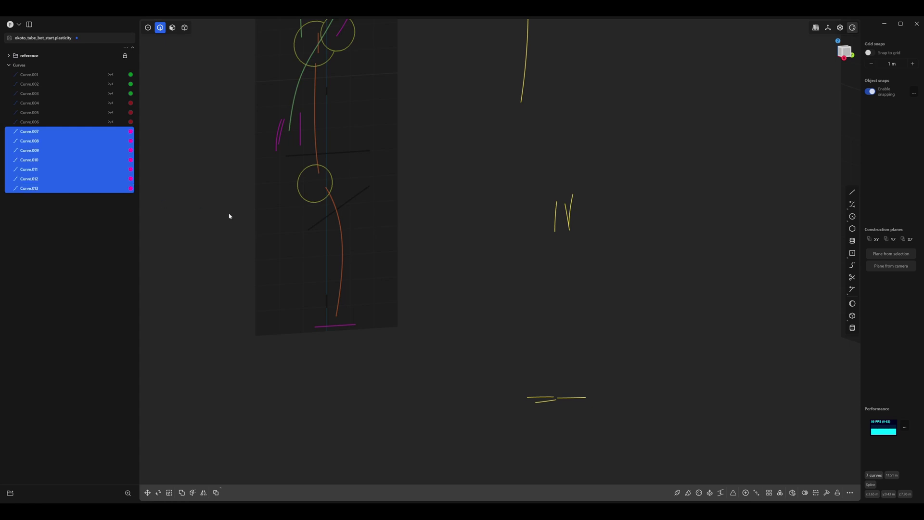
{"action": "left_click", "coordinate": [444, 246]}
Select Curve.007 and switch to editing its control points in the right view.
{"action": "key", "text": "2"}
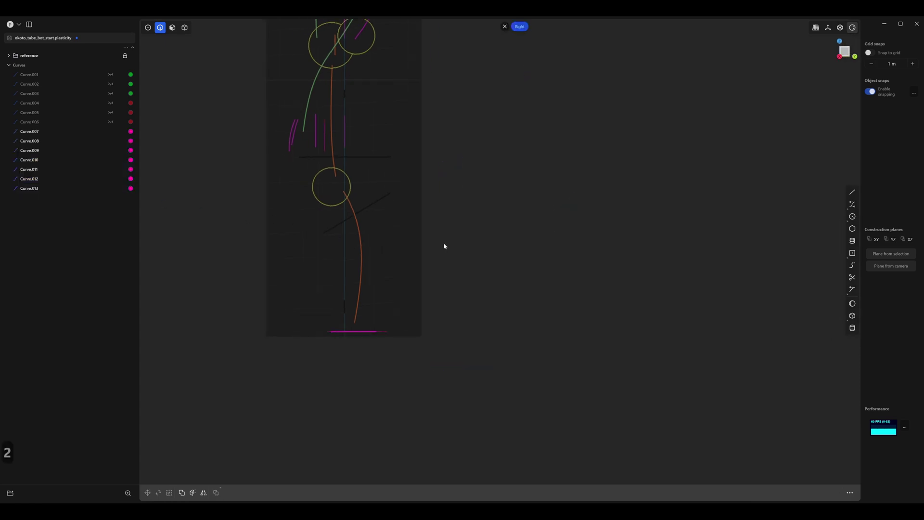
{"action": "scroll", "coordinate": [369, 173], "scroll_direction": "up", "scroll_amount": 6}
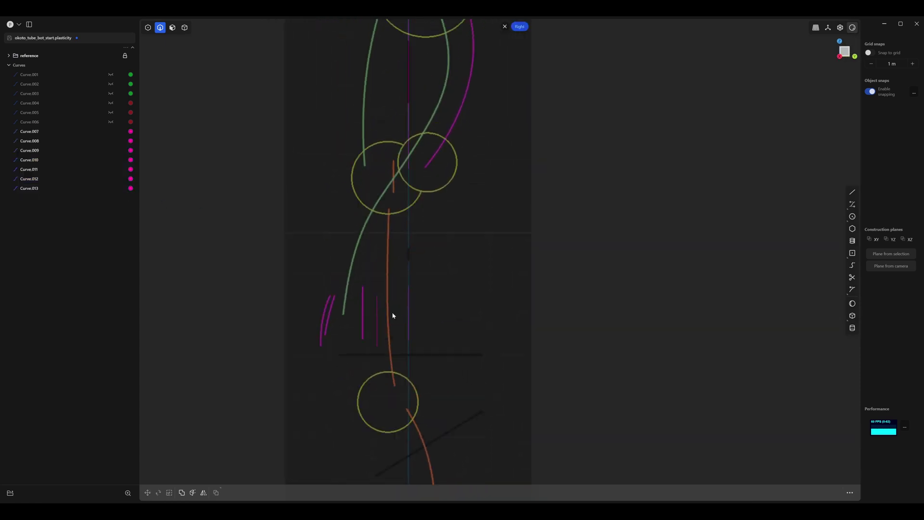
{"action": "mouse_move", "coordinate": [400, 170]}
{"action": "middle_mouse_down"}
{"action": "mouse_move", "coordinate": [483, 176]}
{"action": "mouse_move", "coordinate": [372, 159]}
{"action": "mouse_move", "coordinate": [408, 180]}
{"action": "middle_mouse_up"}
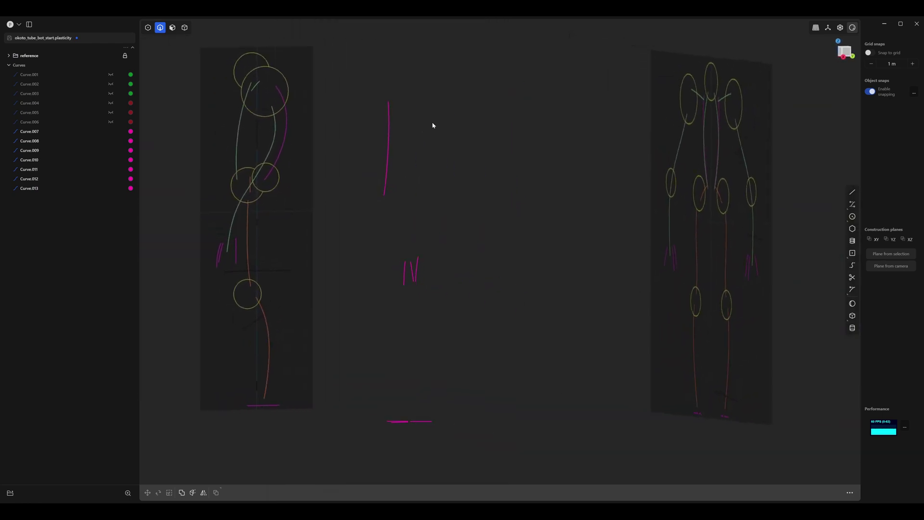
{"action": "left_click_drag", "start_coordinate": [408, 103], "coordinate": [357, 220]}
{"action": "key", "text": "2"}
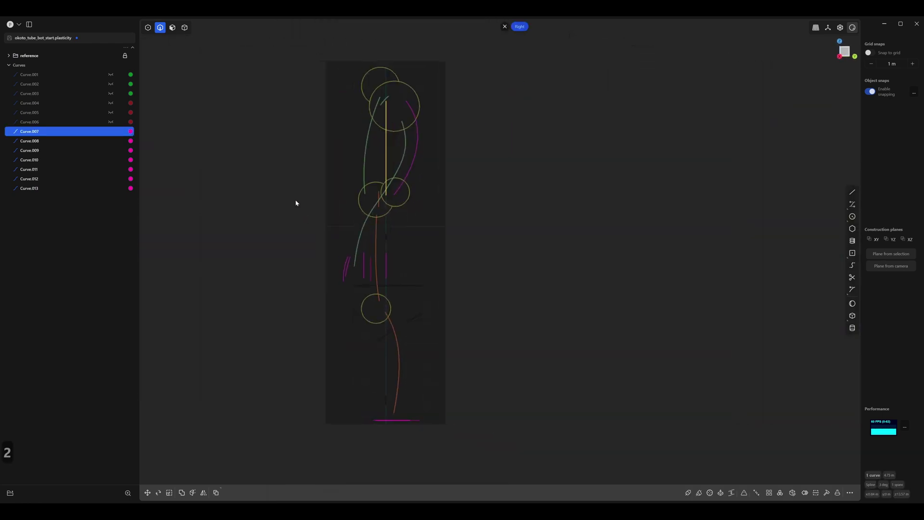
{"action": "scroll", "coordinate": [292, 202], "scroll_direction": "up", "scroll_amount": 5}
{"action": "key", "text": "1"}
{"action": "middle_click_drag", "start_coordinate": [396, 160], "coordinate": [266, 273], "text": "shift"}
{"action": "left_click", "coordinate": [360, 111]}
{"action": "key", "text": "g"}
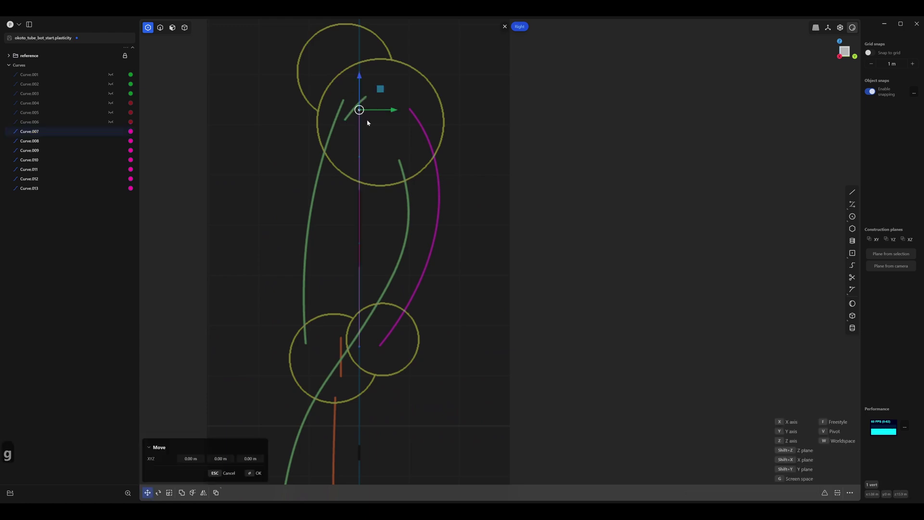
{"action": "key", "text": "Escape"}
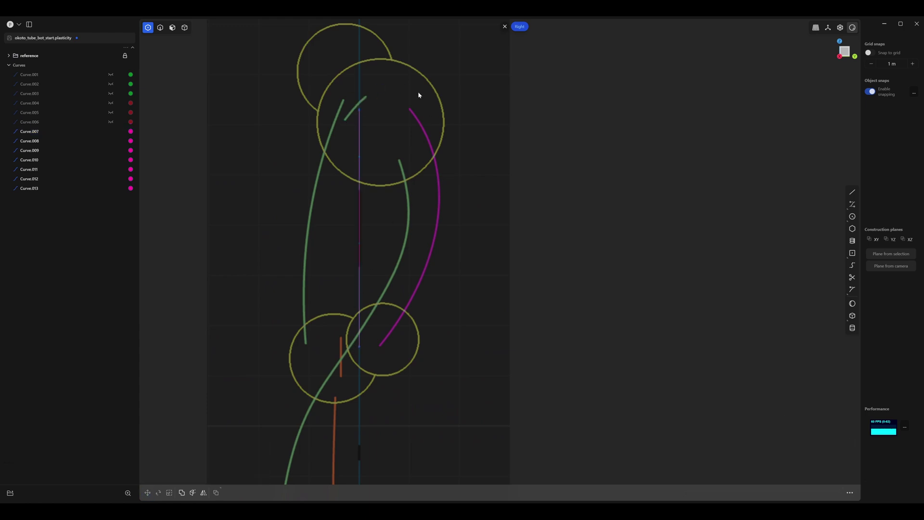
Move all of Curve.007 in positive Y to the bowed magenta line's lower end, then its top end to the line's upper end.
{"action": "left_click_drag", "start_coordinate": [419, 93], "coordinate": [331, 383]}
{"action": "key", "text": "g"}
{"action": "left_click_drag", "start_coordinate": [402, 217], "coordinate": [415, 220]}
{"action": "right_click", "coordinate": [466, 231]}
{"action": "key", "text": "g"}
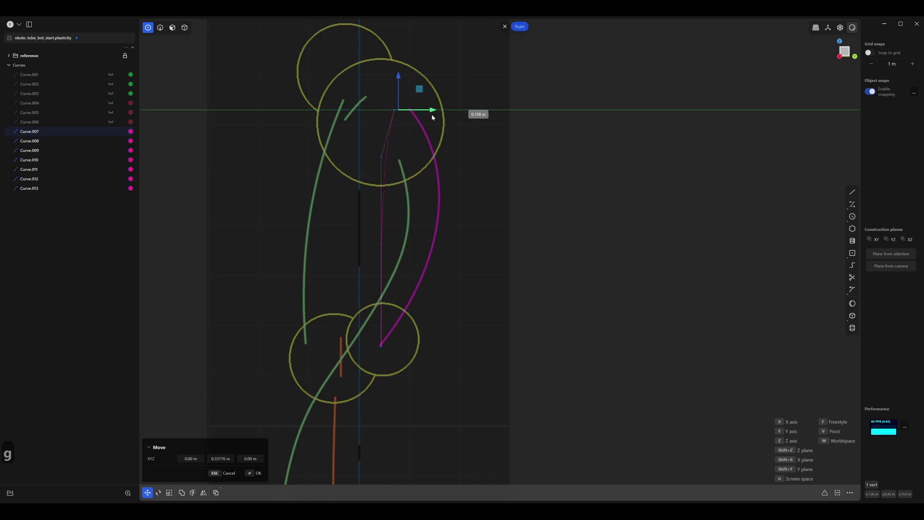
{"action": "left_click", "coordinate": [446, 140]}
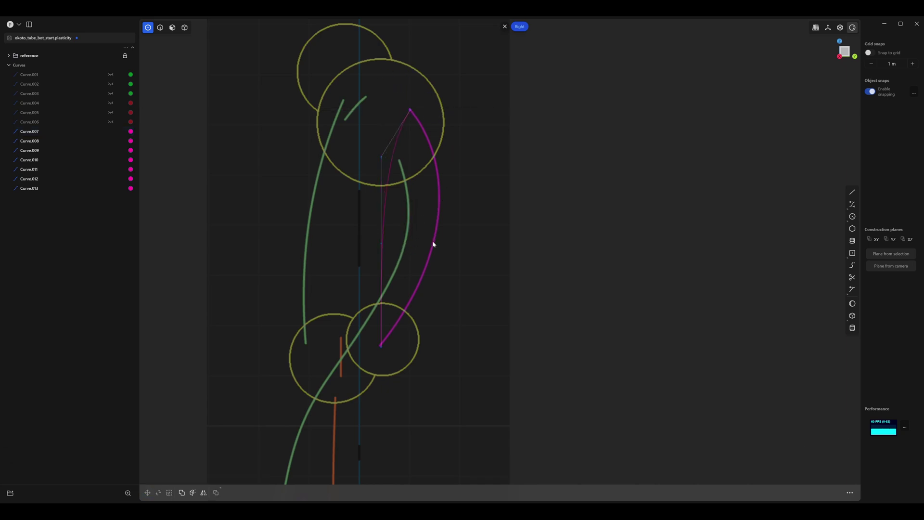
Move Curve.007's two inner control points in positive Y so the curve bows along the magenta line.
{"action": "key", "text": "g"}
{"action": "left_click_drag", "start_coordinate": [369, 228], "coordinate": [487, 253]}
{"action": "right_click", "coordinate": [465, 229]}
{"action": "left_click_drag", "start_coordinate": [425, 159], "coordinate": [483, 171]}
{"action": "right_click", "coordinate": [476, 194]}
Nudge Curve.007's lower inner control point in positive Y and fine-tune its bottom end against the magenta line.
{"action": "left_click", "coordinate": [452, 243]}
{"action": "key", "text": "g"}
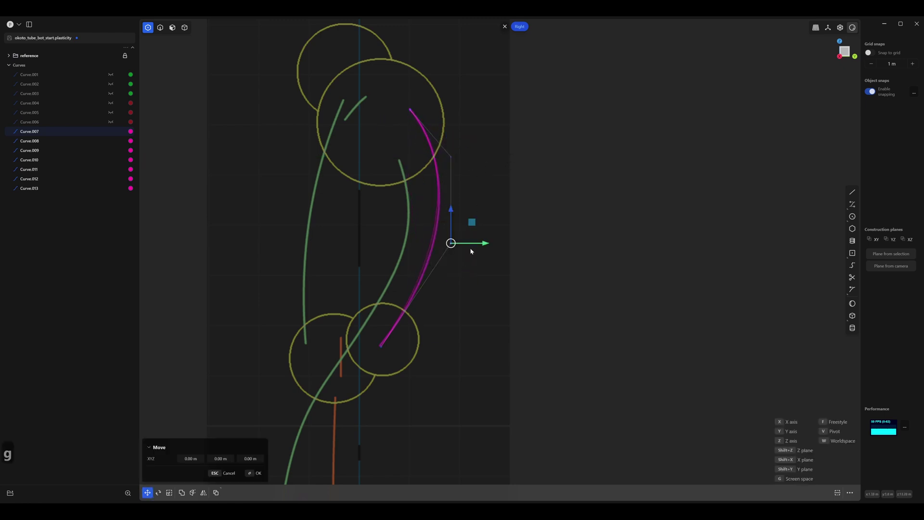
{"action": "left_click", "coordinate": [484, 246]}
{"action": "key", "text": "g"}
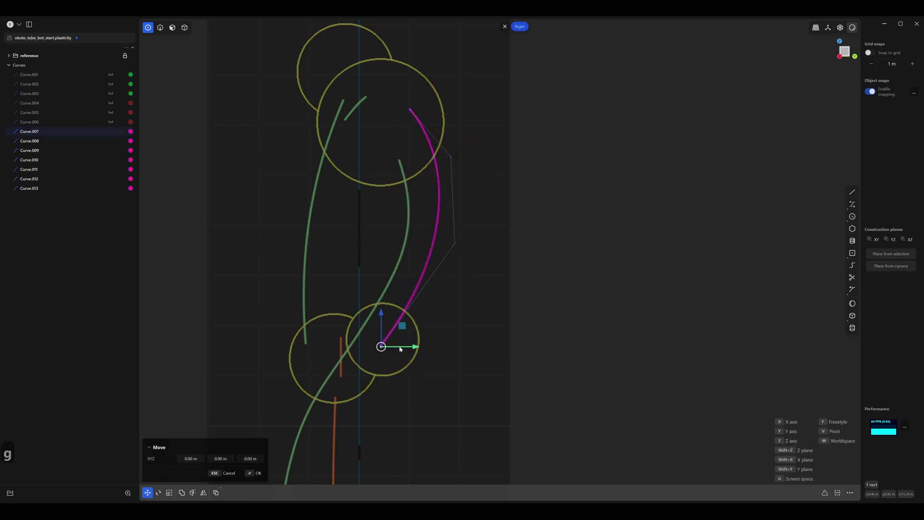
{"action": "left_click_drag", "start_coordinate": [401, 349], "coordinate": [400, 349]}
{"action": "right_click", "coordinate": [400, 351]}
Move Curve.008 in negative Y onto the straight vertical magenta line of the hand in the side drawing.
{"action": "key", "text": "2"}
{"action": "right_click_drag", "start_coordinate": [427, 376], "coordinate": [429, 260]}
{"action": "scroll", "coordinate": [426, 259], "scroll_direction": "down", "scroll_amount": 1}
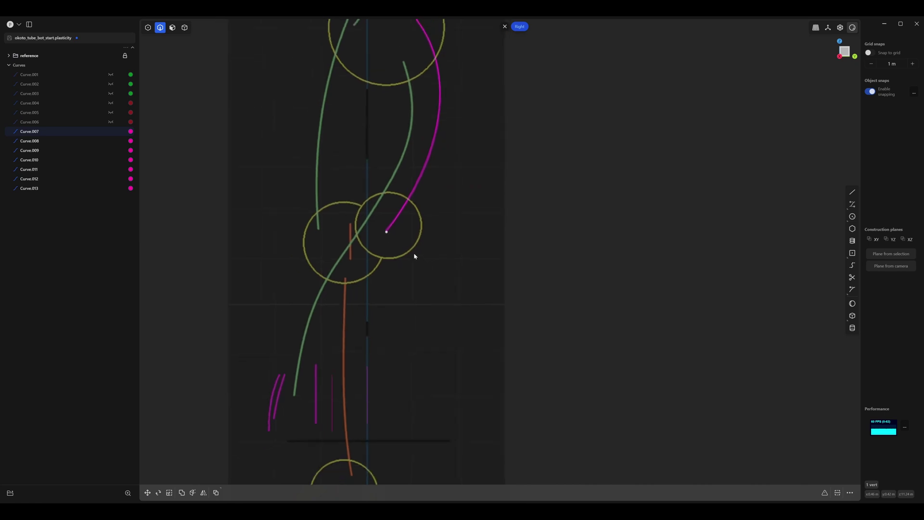
{"action": "scroll", "coordinate": [409, 209], "scroll_direction": "down", "scroll_amount": 4}
{"action": "middle_click_drag", "start_coordinate": [411, 251], "coordinate": [414, 256]}
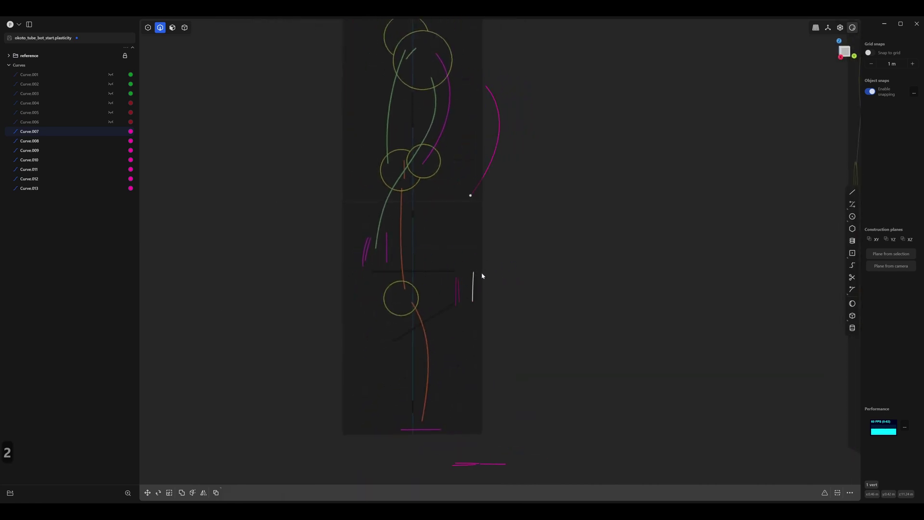
{"action": "middle_click_drag", "start_coordinate": [482, 276], "coordinate": [436, 235]}
{"action": "left_click", "coordinate": [485, 250]}
{"action": "key", "text": "2"}
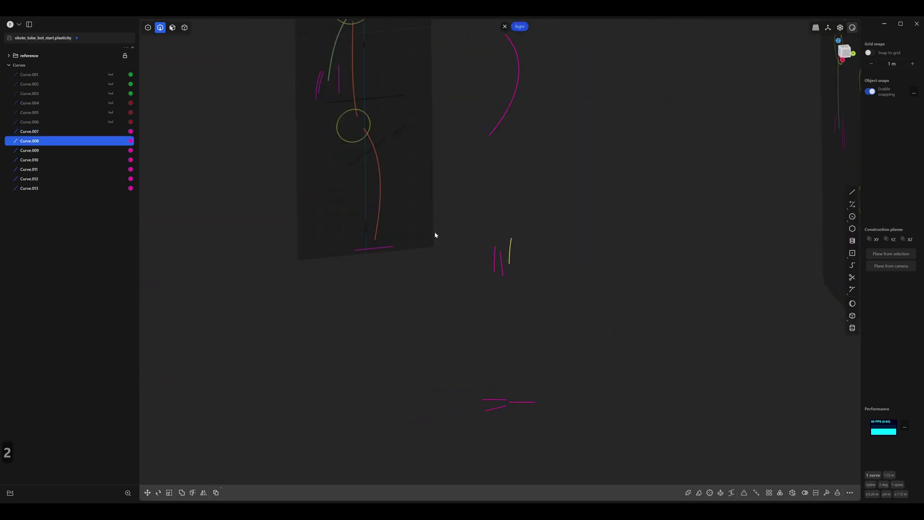
{"action": "scroll", "coordinate": [335, 197], "scroll_direction": "up", "scroll_amount": 4}
{"action": "key", "text": "g"}
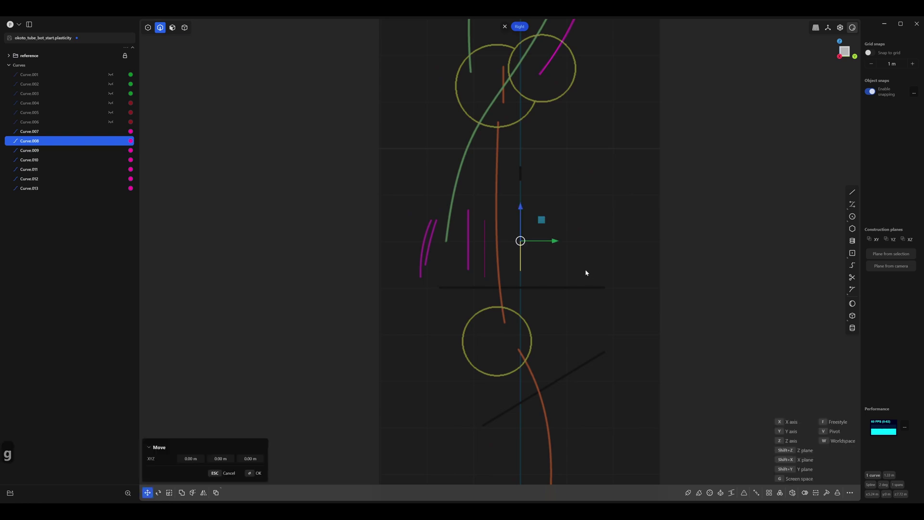
{"action": "left_click_drag", "start_coordinate": [560, 242], "coordinate": [506, 241]}
{"action": "middle_click_drag", "start_coordinate": [506, 240], "coordinate": [458, 275]}
{"action": "left_click", "coordinate": [613, 326]}
Move Curve.009 and Curve.010 together about -1.38 m in Y to the two curved magenta hand lines.
{"action": "middle_click_drag", "start_coordinate": [613, 326], "coordinate": [655, 288]}
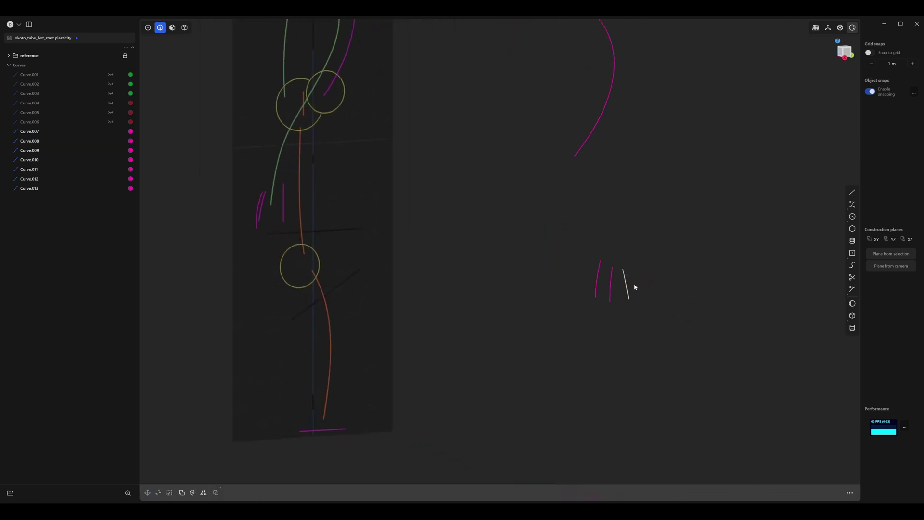
{"action": "left_click_drag", "start_coordinate": [613, 306], "coordinate": [612, 309]}
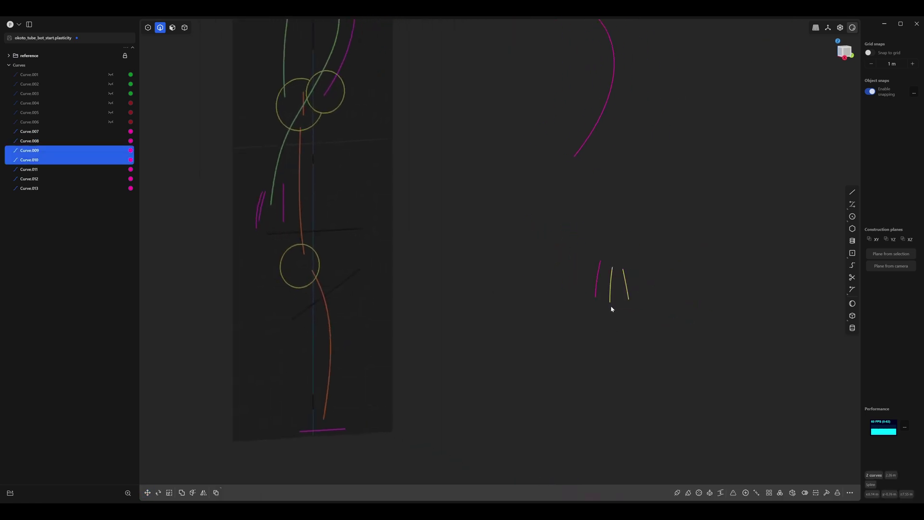
{"action": "key", "text": "2"}
{"action": "key", "text": "g"}
{"action": "scroll", "coordinate": [336, 225], "scroll_direction": "up", "scroll_amount": 6}
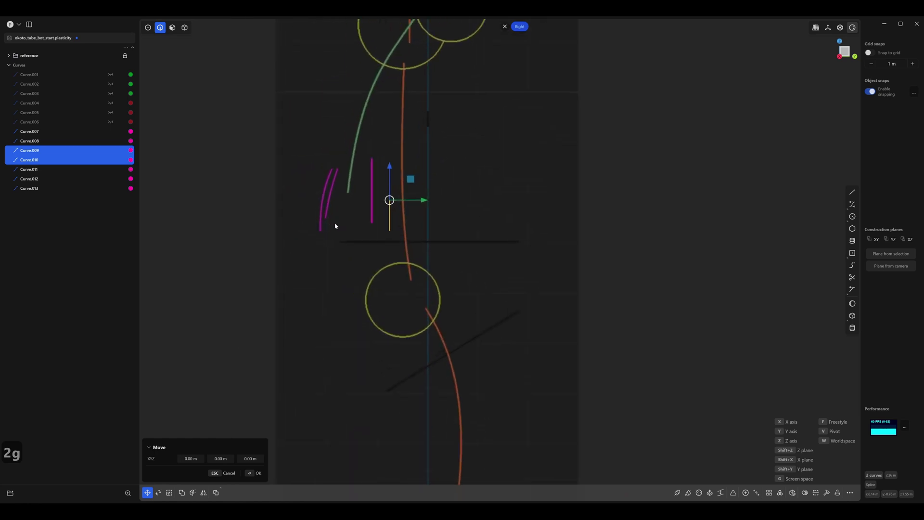
{"action": "key", "text": "y"}
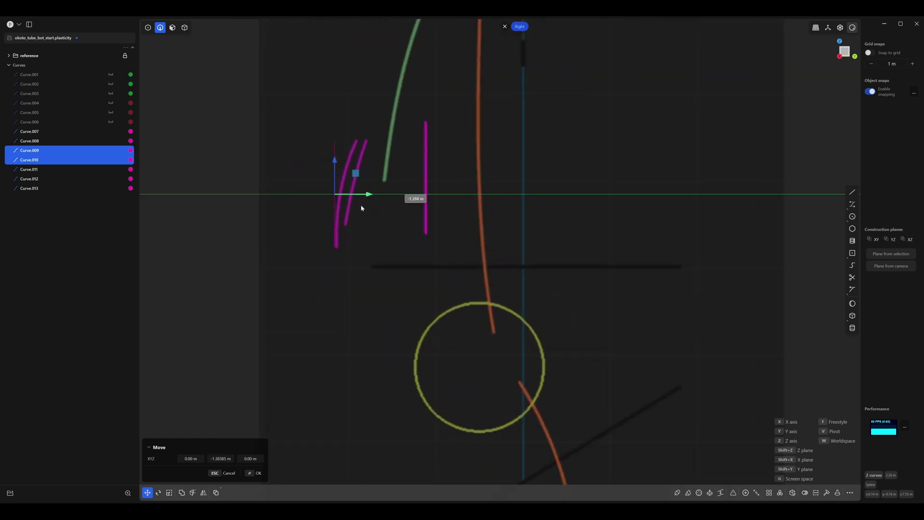
{"action": "left_click", "coordinate": [362, 208]}
{"action": "key", "text": "Escape"}
Move Curve.010 about 0.17 m in Y onto the inner curved magenta line and nudge Curve.009 slightly in positive Y.
{"action": "left_click", "coordinate": [333, 198]}
{"action": "key", "text": "g"}
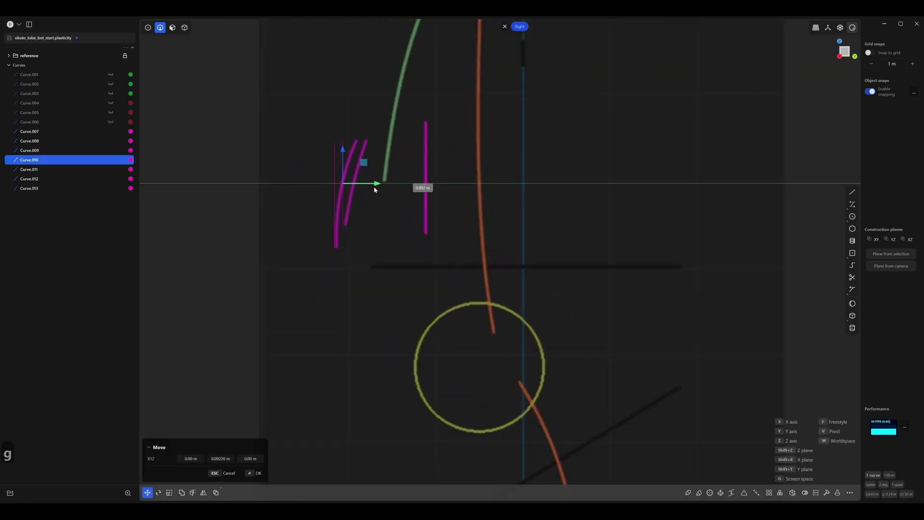
{"action": "left_click", "coordinate": [380, 192]}
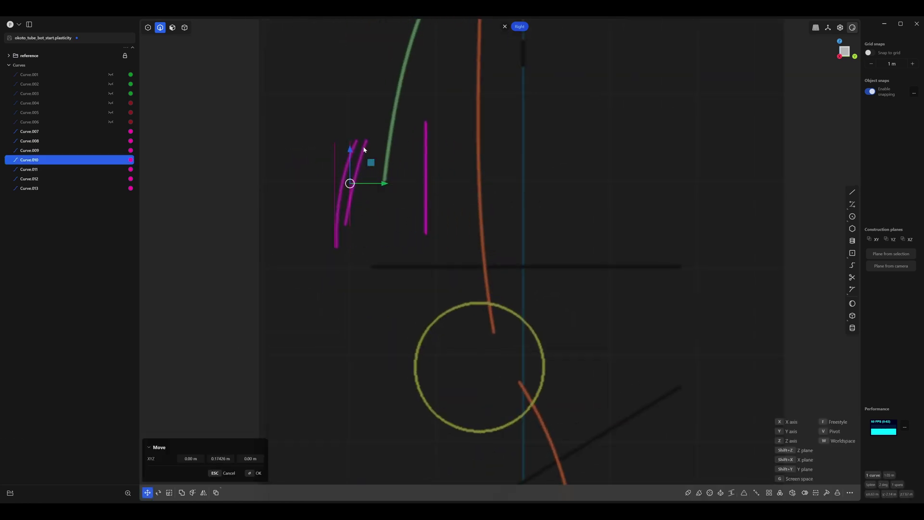
{"action": "left_click", "coordinate": [337, 171]}
{"action": "key", "text": "g"}
{"action": "left_click_drag", "start_coordinate": [371, 196], "coordinate": [371, 197]}
{"action": "left_click", "coordinate": [377, 208]}
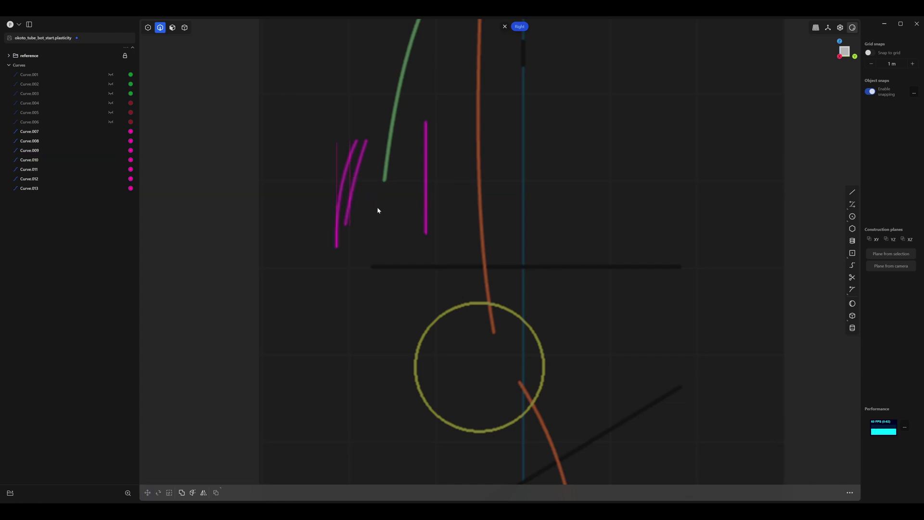
Move Curve.009's inner control point about -0.02 m in Y so the curve follows the outer curved magenta hand line.
{"action": "right_click_drag", "start_coordinate": [380, 211], "coordinate": [408, 258]}
{"action": "scroll", "coordinate": [413, 262], "scroll_direction": "up", "scroll_amount": 4}
{"action": "key", "text": "1"}
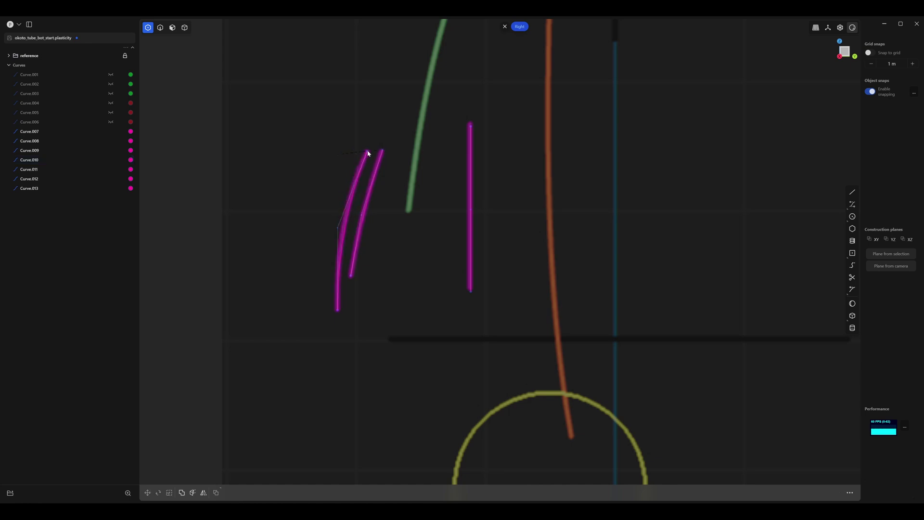
{"action": "key", "text": "t"}
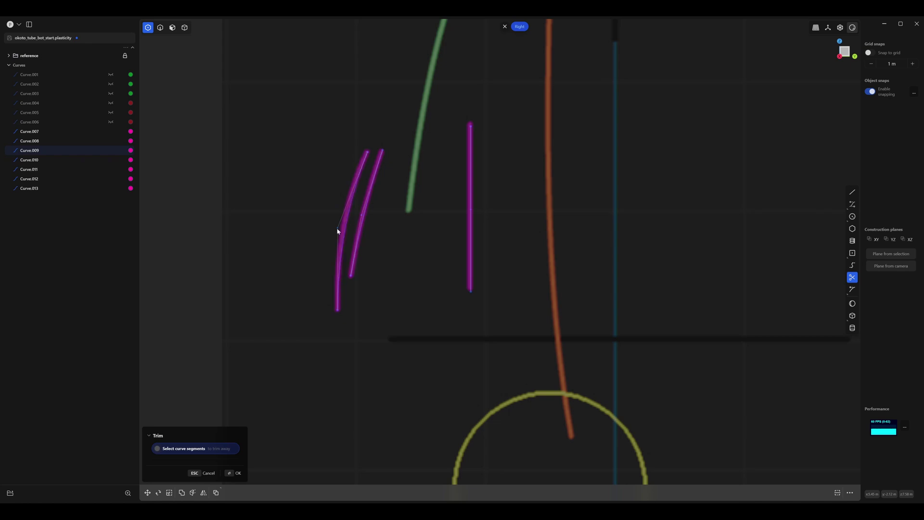
{"action": "key", "text": "1"}
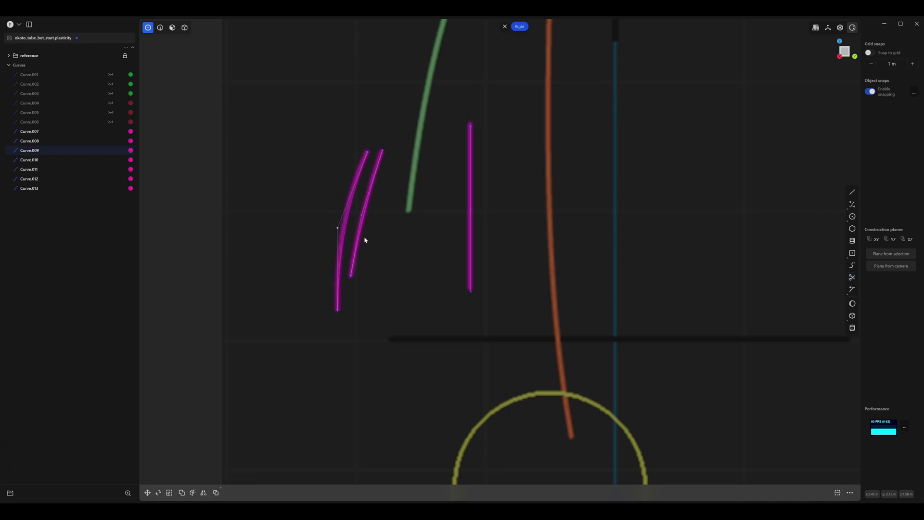
{"action": "key", "text": "g"}
{"action": "left_click_drag", "start_coordinate": [369, 231], "coordinate": [370, 231]}
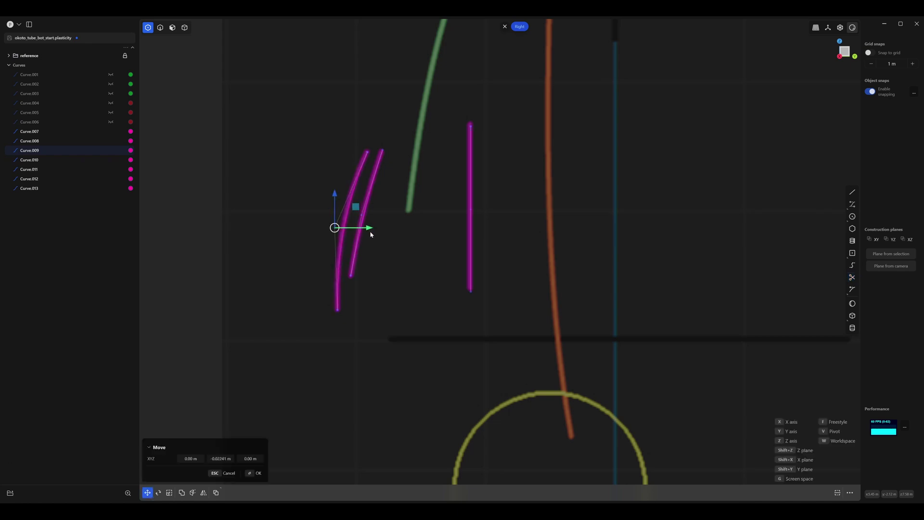
{"action": "right_click_drag", "start_coordinate": [390, 244], "coordinate": [316, 247]}
{"action": "scroll", "coordinate": [330, 248], "scroll_direction": "down", "scroll_amount": 3}
{"action": "right_click", "coordinate": [343, 262]}
{"action": "scroll", "coordinate": [324, 239], "scroll_direction": "down", "scroll_amount": 4}
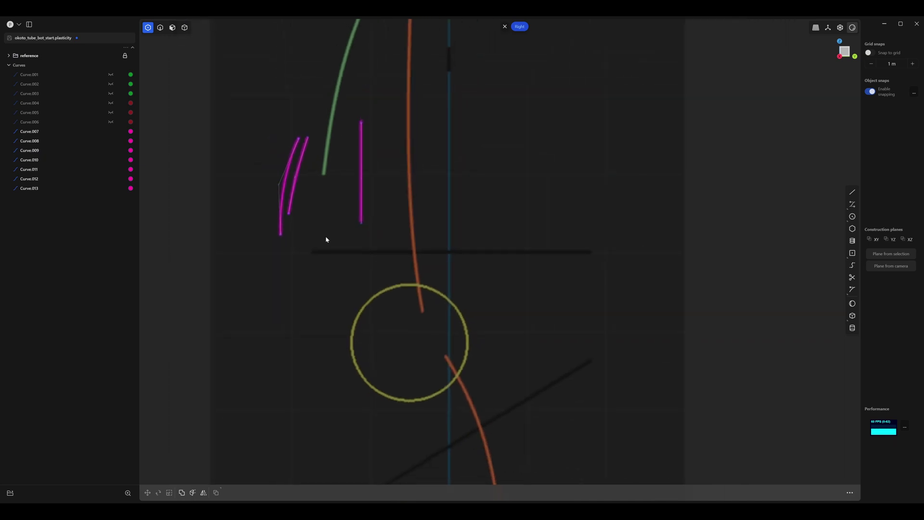
Make the hidden curves Curve.001 through Curve.006 visible again.
{"action": "scroll", "coordinate": [385, 213], "scroll_direction": "down", "scroll_amount": 5}
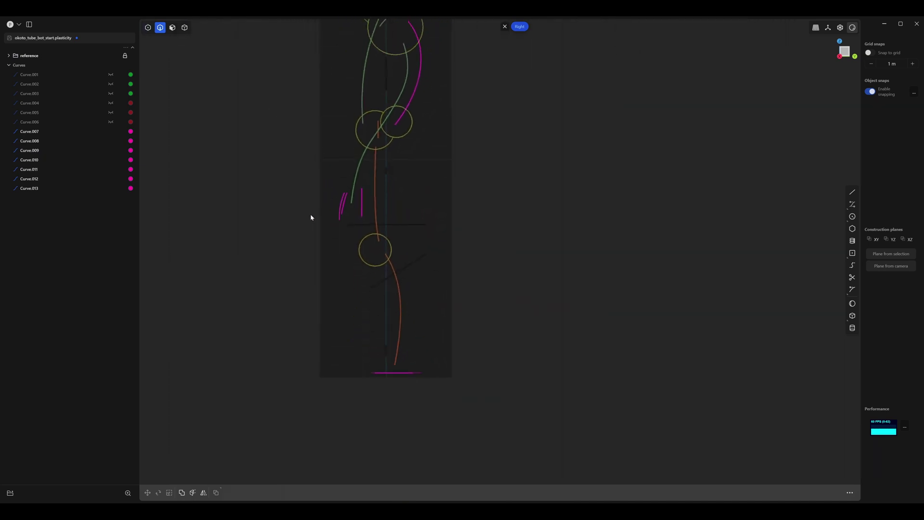
{"action": "mouse_move", "coordinate": [365, 354]}
{"action": "middle_mouse_down"}
{"action": "mouse_move", "coordinate": [371, 379]}
{"action": "mouse_move", "coordinate": [367, 363]}
{"action": "mouse_move", "coordinate": [353, 393]}
{"action": "mouse_move", "coordinate": [355, 345]}
{"action": "middle_mouse_up"}
{"action": "key", "text": "2"}
{"action": "scroll", "coordinate": [356, 346], "scroll_direction": "up", "scroll_amount": 5}
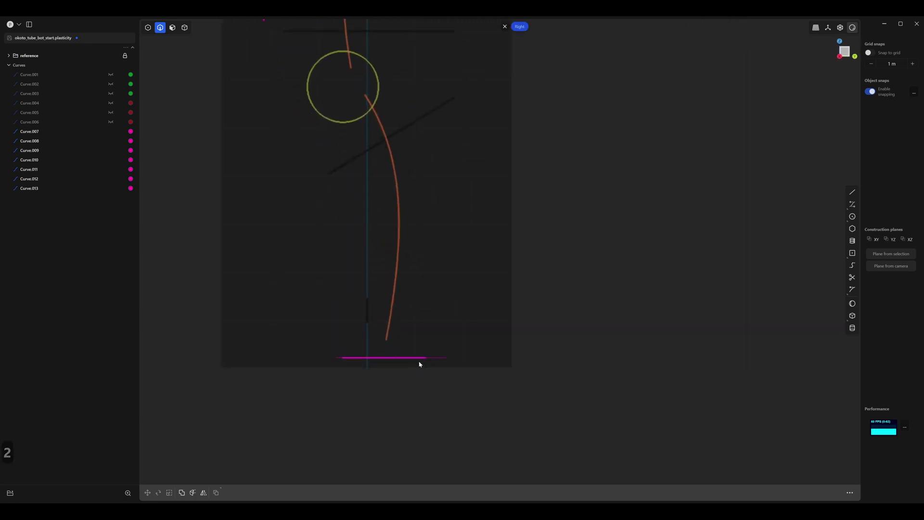
{"action": "mouse_move", "coordinate": [420, 365]}
{"action": "middle_mouse_down"}
{"action": "mouse_move", "coordinate": [413, 375]}
{"action": "mouse_move", "coordinate": [414, 365]}
{"action": "middle_mouse_up"}
{"action": "scroll", "coordinate": [415, 365], "scroll_direction": "down", "scroll_amount": 7}
{"action": "middle_click_drag", "start_coordinate": [493, 396], "coordinate": [159, 192]}
{"action": "left_click", "coordinate": [111, 122]}
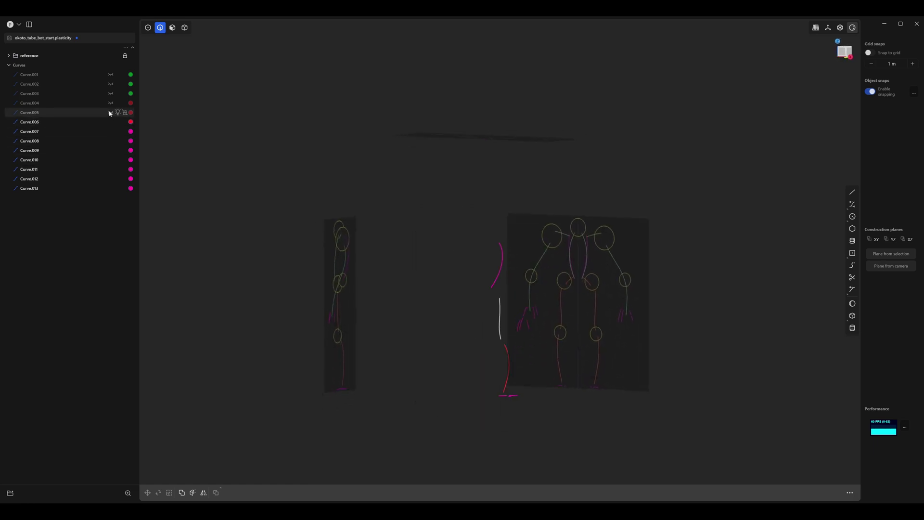
{"action": "left_click", "coordinate": [111, 113]}
{"action": "left_click", "coordinate": [111, 103]}
{"action": "left_click", "coordinate": [111, 94]}
{"action": "left_click", "coordinate": [111, 83]}
{"action": "left_click", "coordinate": [110, 75]}
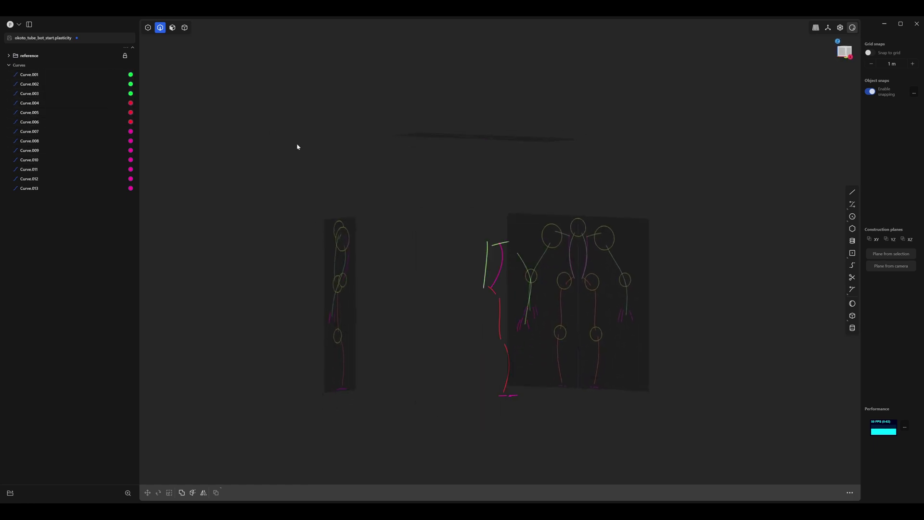
Examine the complete set of reference curves in 3D against the side and front drawings.
{"action": "middle_click_drag", "start_coordinate": [336, 186], "coordinate": [397, 263]}
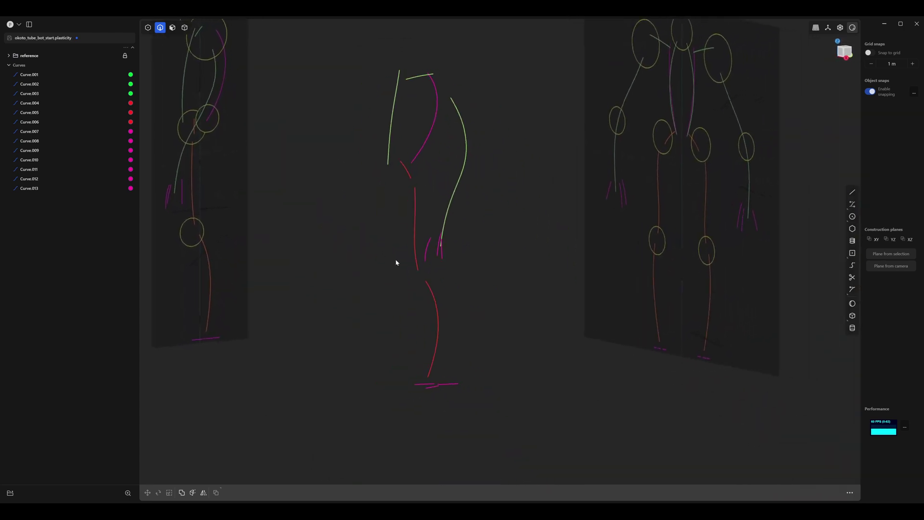
{"action": "middle_click_drag", "start_coordinate": [467, 144], "coordinate": [448, 126]}
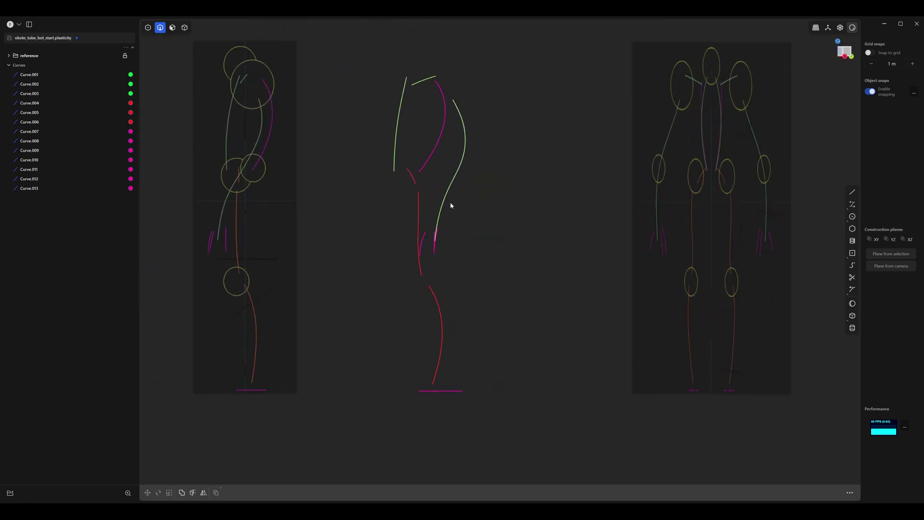
{"action": "middle_click_drag", "start_coordinate": [418, 237], "coordinate": [486, 156]}
{"action": "middle_click_drag", "start_coordinate": [514, 122], "coordinate": [437, 155]}
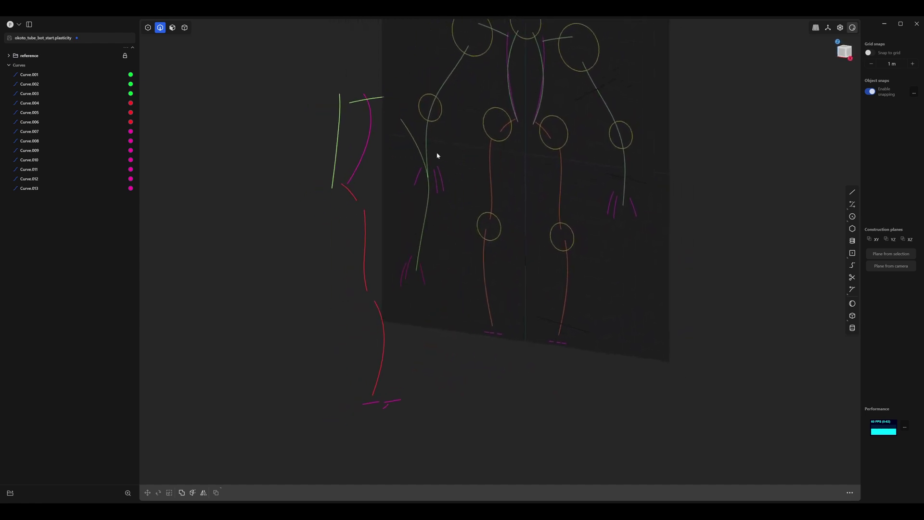
In front view, create a sphere about 0.94 m in radius on the head circle, centred on the vertical axis.
{"action": "key", "text": "1"}
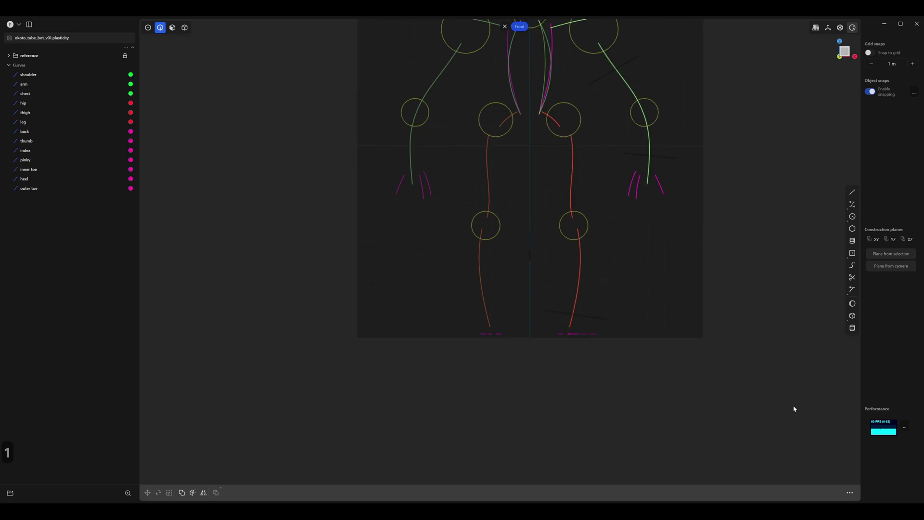
{"action": "right_click_drag", "start_coordinate": [640, 252], "coordinate": [599, 324]}
{"action": "scroll", "coordinate": [545, 351], "scroll_direction": "down", "scroll_amount": 2}
{"action": "scroll", "coordinate": [594, 316], "scroll_direction": "up", "scroll_amount": 3}
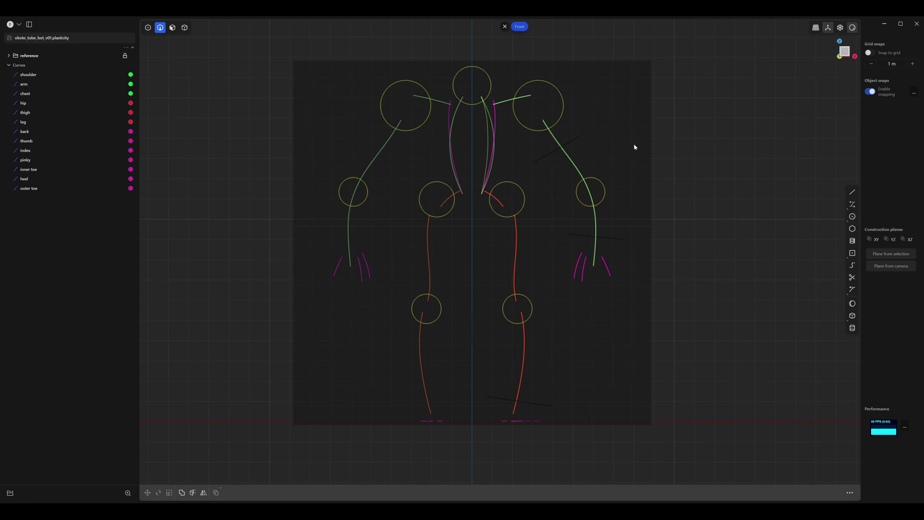
{"action": "left_click", "coordinate": [853, 303]}
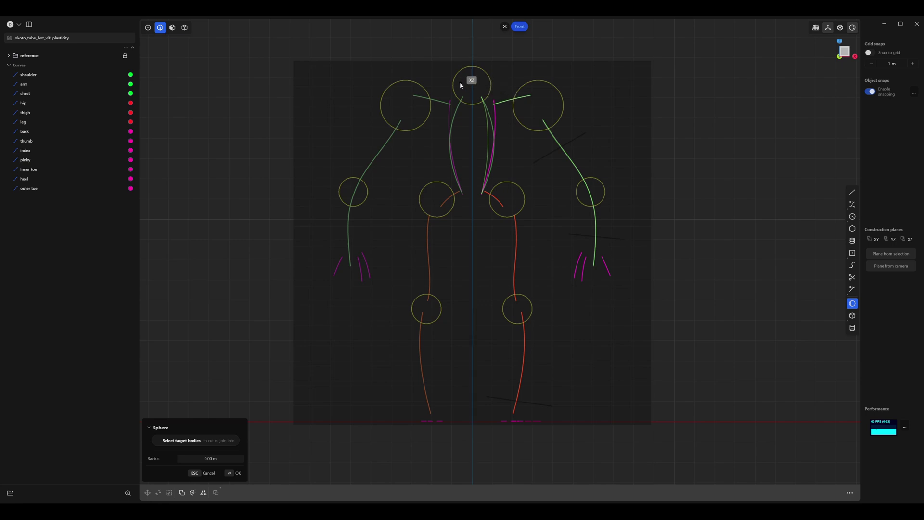
{"action": "scroll", "coordinate": [461, 86], "scroll_direction": "up", "scroll_amount": 5}
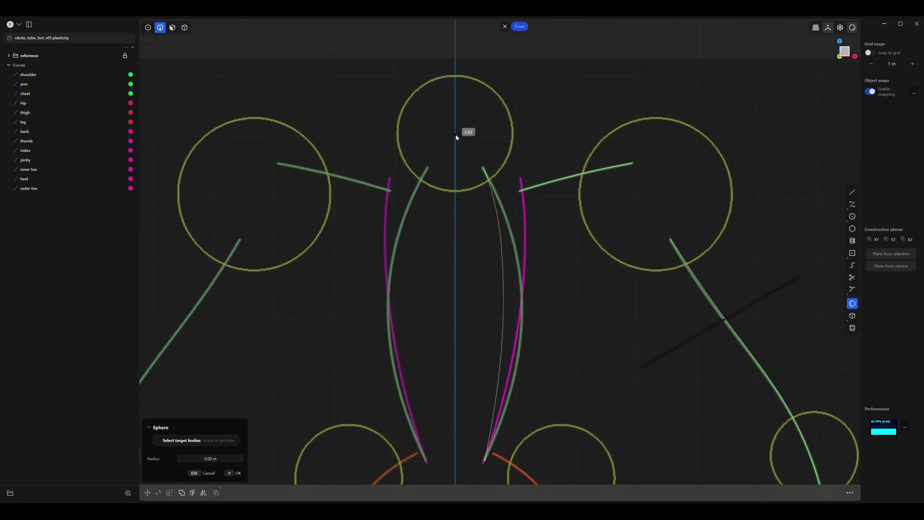
{"action": "left_click", "coordinate": [455, 137]}
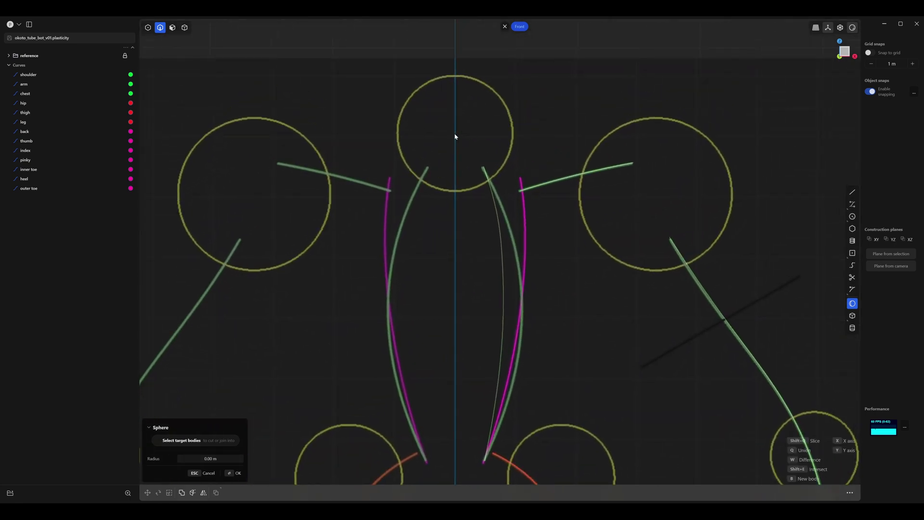
{"action": "left_click", "coordinate": [453, 194]}
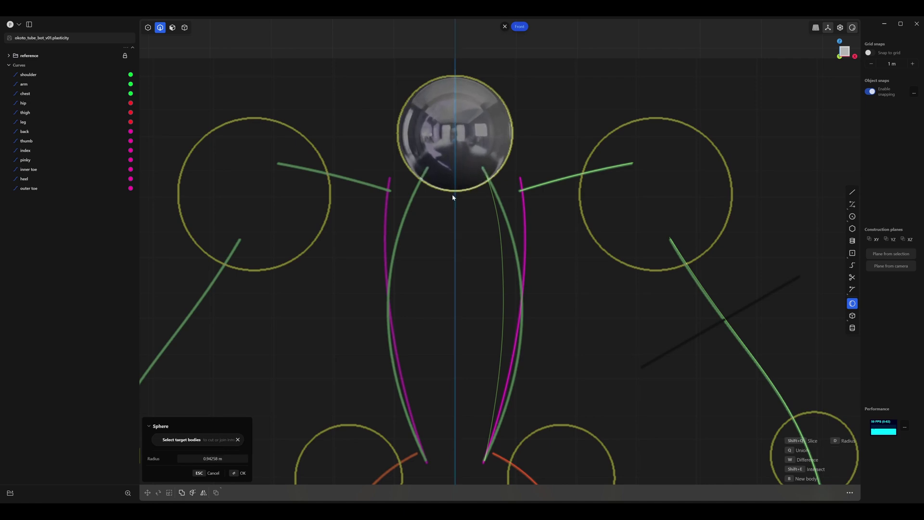
{"action": "key", "text": "Return"}
Create a sphere about 1.3 m in radius on the shoulder circle at the upper end of the arm curve.
{"action": "middle_click_drag", "start_coordinate": [723, 300], "coordinate": [639, 282], "text": "shift"}
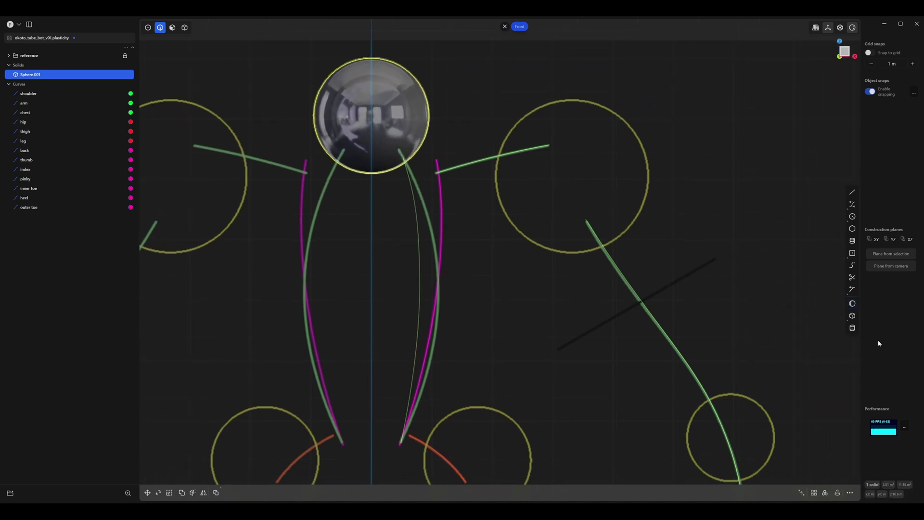
{"action": "left_click", "coordinate": [853, 304]}
{"action": "middle_click_drag", "start_coordinate": [644, 243], "coordinate": [588, 276], "text": "shift"}
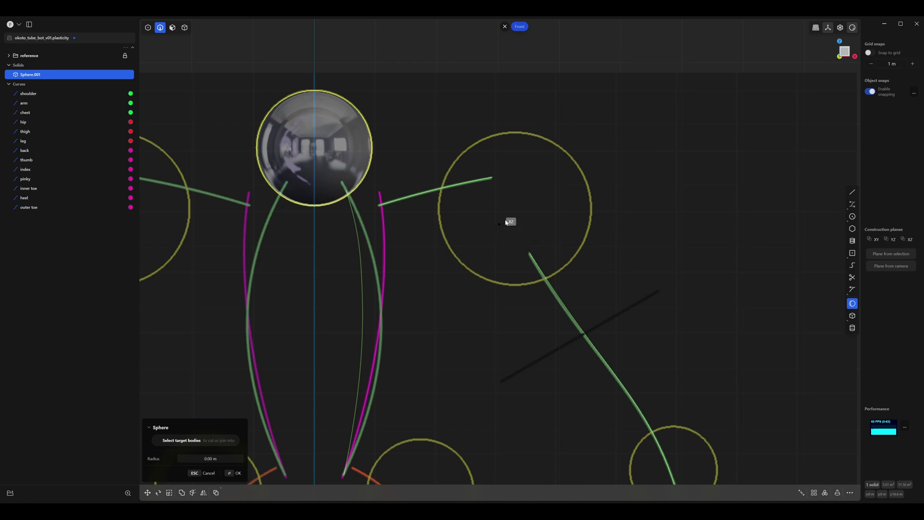
{"action": "left_click", "coordinate": [516, 209]}
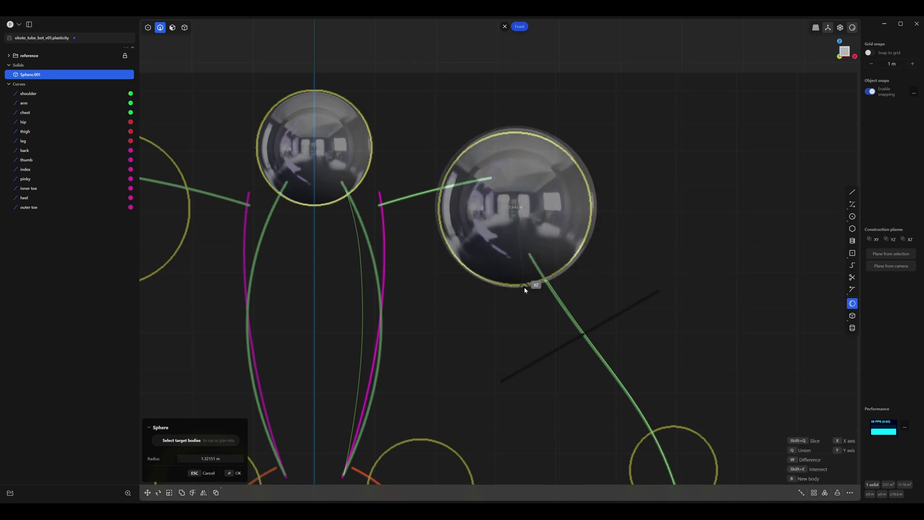
{"action": "left_click", "coordinate": [524, 288]}
Create a sphere about 0.76 m in radius on the elbow circle and shift it to the circle's centre.
{"action": "key", "text": "r"}
{"action": "middle_click_drag", "start_coordinate": [679, 450], "coordinate": [578, 289], "text": "shift"}
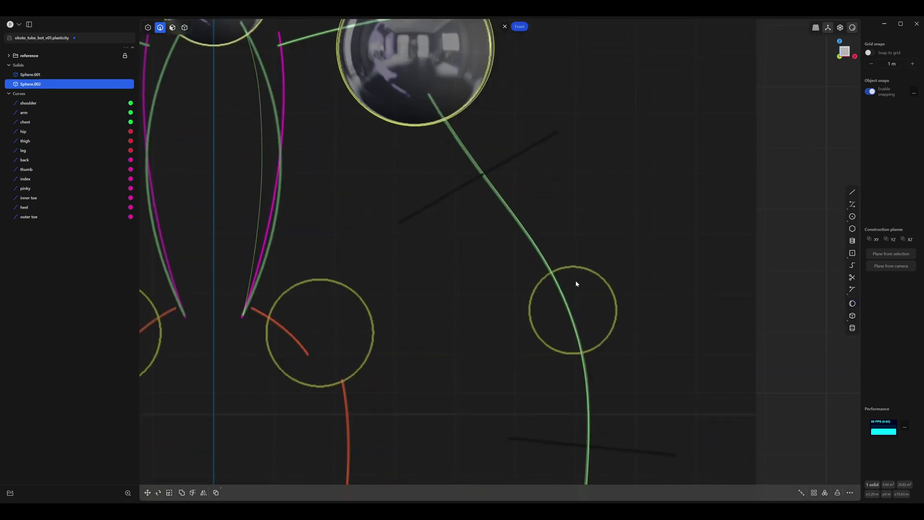
{"action": "left_click", "coordinate": [580, 312]}
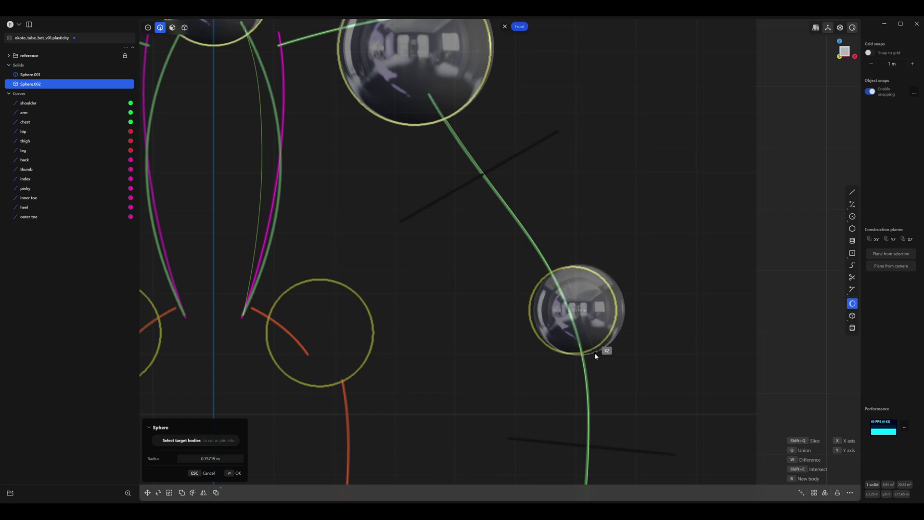
{"action": "left_click", "coordinate": [626, 333]}
{"action": "key", "text": "g"}
{"action": "key", "text": "g"}
{"action": "left_click", "coordinate": [626, 333]}
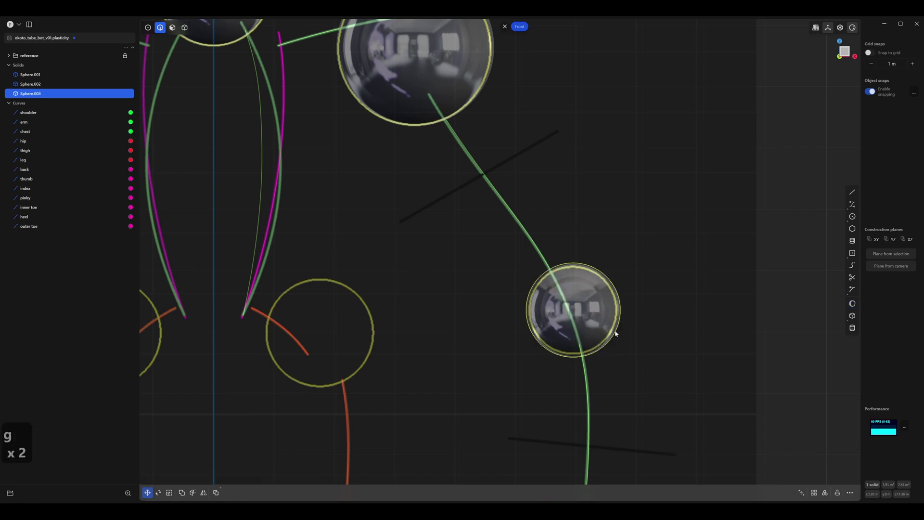
Create a sphere about 0.9 m in radius on the hip circle and nudge it into line with the circle.
{"action": "scroll", "coordinate": [626, 333], "scroll_direction": "down", "scroll_amount": 5}
{"action": "middle_click_drag", "start_coordinate": [478, 244], "coordinate": [573, 211], "text": "shift"}
{"action": "scroll", "coordinate": [573, 212], "scroll_direction": "up", "scroll_amount": 2}
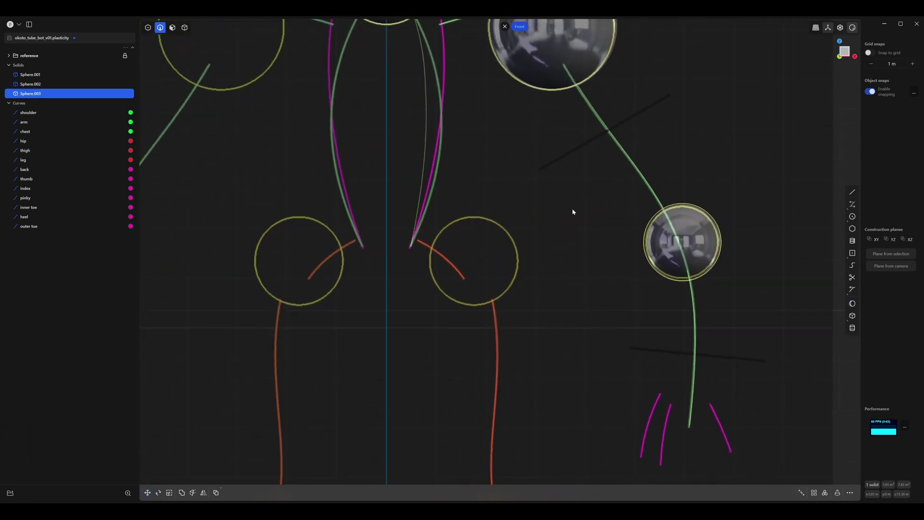
{"action": "left_click", "coordinate": [852, 303]}
{"action": "scroll", "coordinate": [534, 284], "scroll_direction": "up", "scroll_amount": 2}
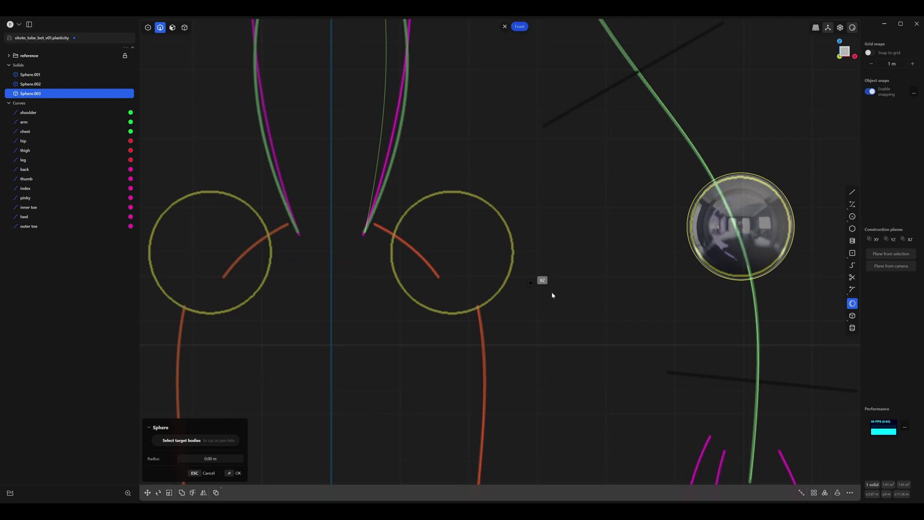
{"action": "left_click", "coordinate": [449, 253]}
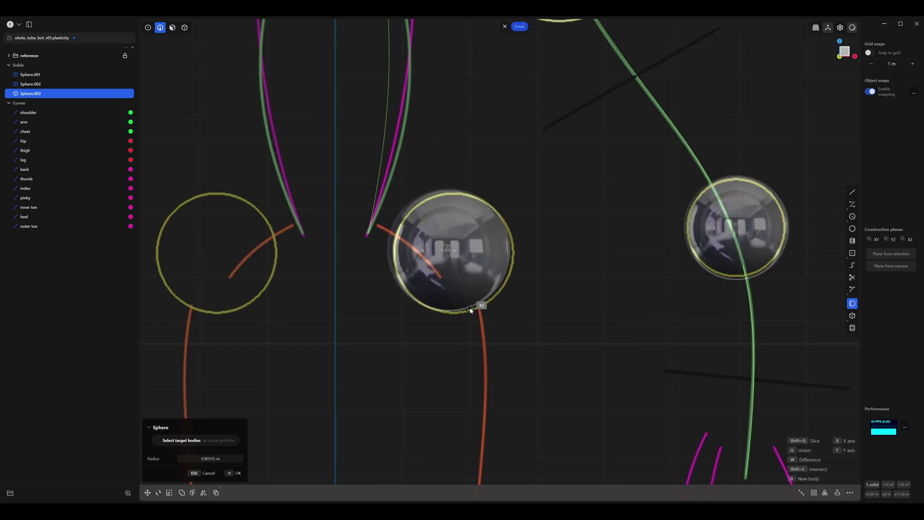
{"action": "left_click", "coordinate": [471, 303]}
{"action": "key", "text": "g"}
{"action": "key", "text": "g"}
{"action": "key", "text": "Escape"}
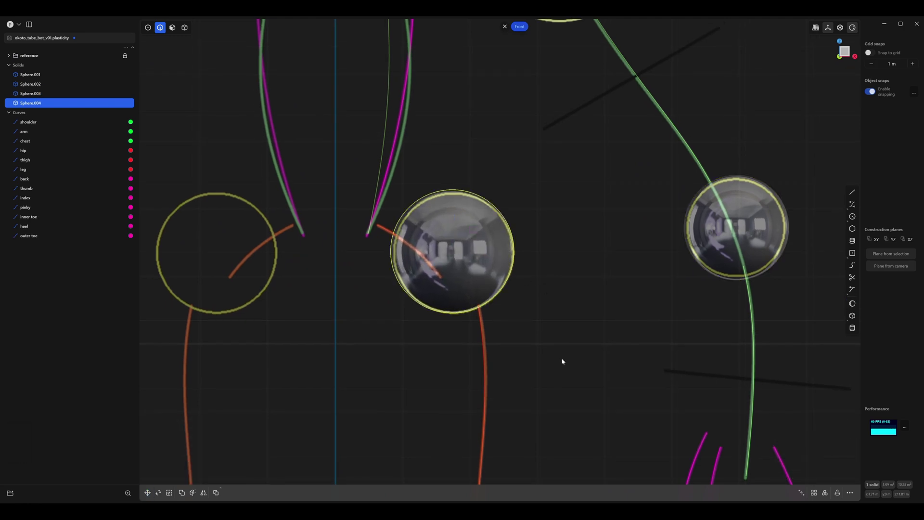
Create a sphere about 0.7 m in radius on the knee circle between the thigh and leg curves.
{"action": "scroll", "coordinate": [506, 196], "scroll_direction": "down", "scroll_amount": 2}
{"action": "middle_click_drag", "start_coordinate": [562, 361], "coordinate": [487, 172], "text": "shift"}
{"action": "scroll", "coordinate": [486, 171], "scroll_direction": "up", "scroll_amount": 1}
{"action": "key", "text": "g"}
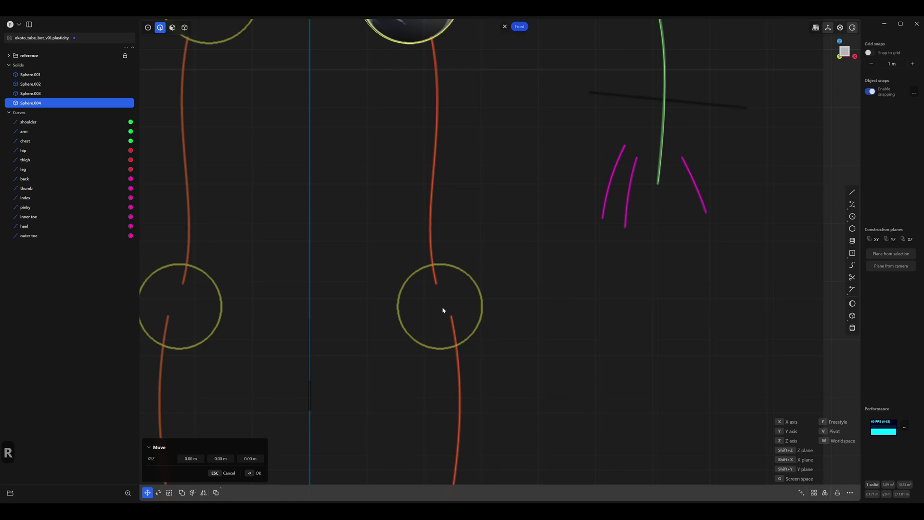
{"action": "left_click", "coordinate": [853, 319]}
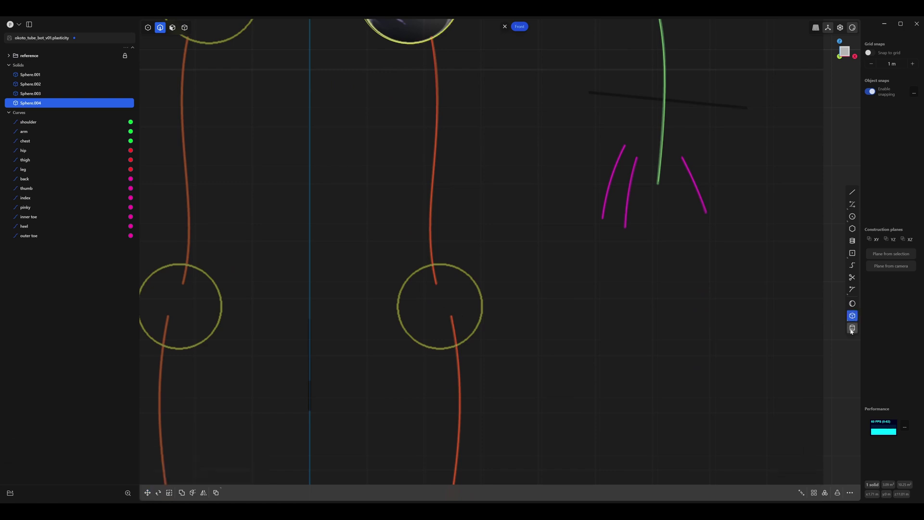
{"action": "left_click", "coordinate": [853, 304]}
{"action": "left_click", "coordinate": [440, 311]}
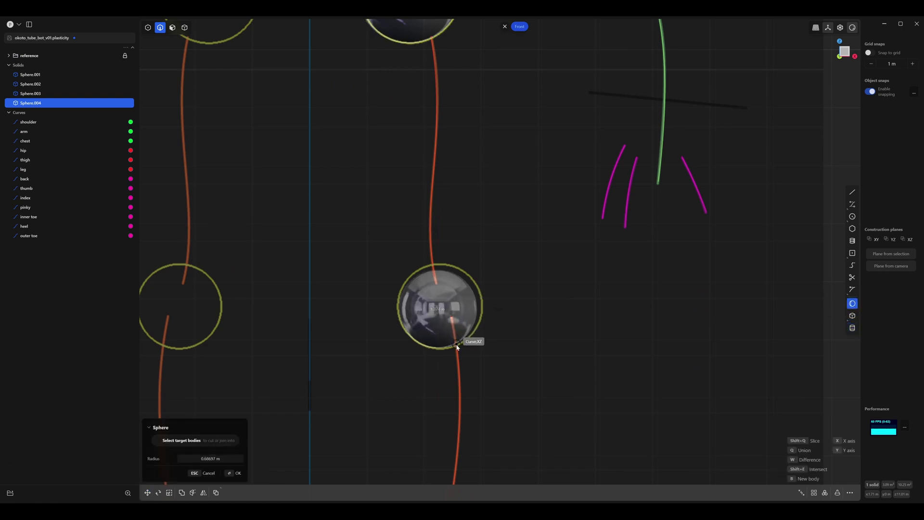
{"action": "left_click", "coordinate": [456, 347]}
Move the knee sphere about 0.04 m in X and 0.05 m in Z to centre it on its yellow circle.
{"action": "scroll", "coordinate": [470, 287], "scroll_direction": "down", "scroll_amount": 10}
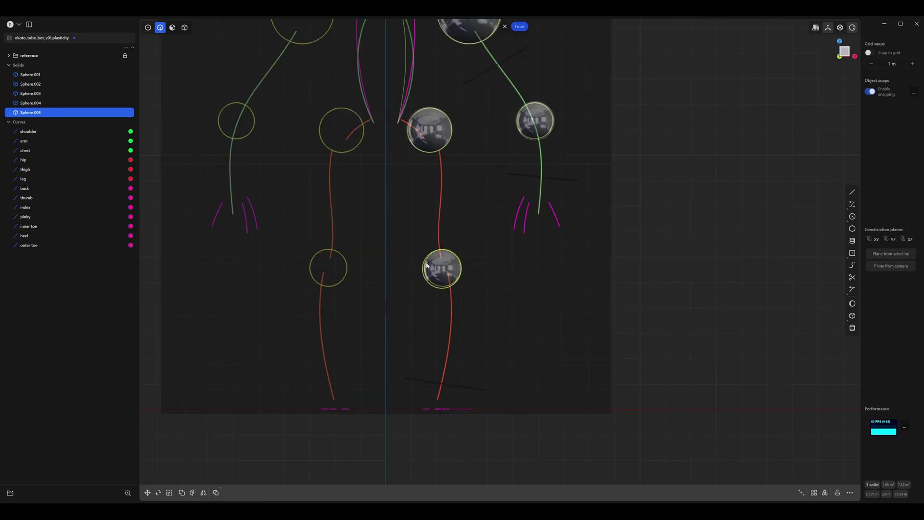
{"action": "scroll", "coordinate": [477, 227], "scroll_direction": "up", "scroll_amount": 2}
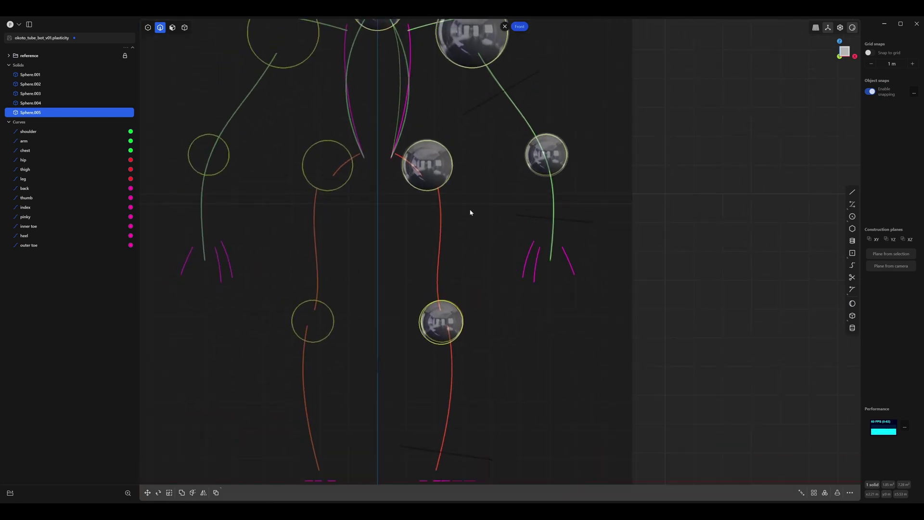
{"action": "left_click", "coordinate": [185, 28]}
{"action": "scroll", "coordinate": [291, 221], "scroll_direction": "up", "scroll_amount": 5}
{"action": "scroll", "coordinate": [261, 162], "scroll_direction": "up", "scroll_amount": 1}
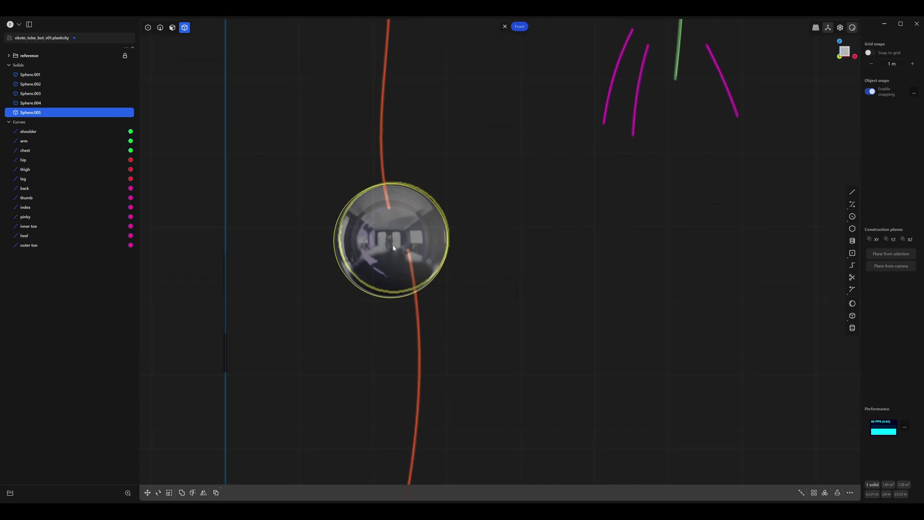
{"action": "key", "text": "g"}
{"action": "key", "text": "g"}
{"action": "left_click", "coordinate": [398, 241]}
{"action": "key", "text": "g"}
{"action": "key", "text": "g"}
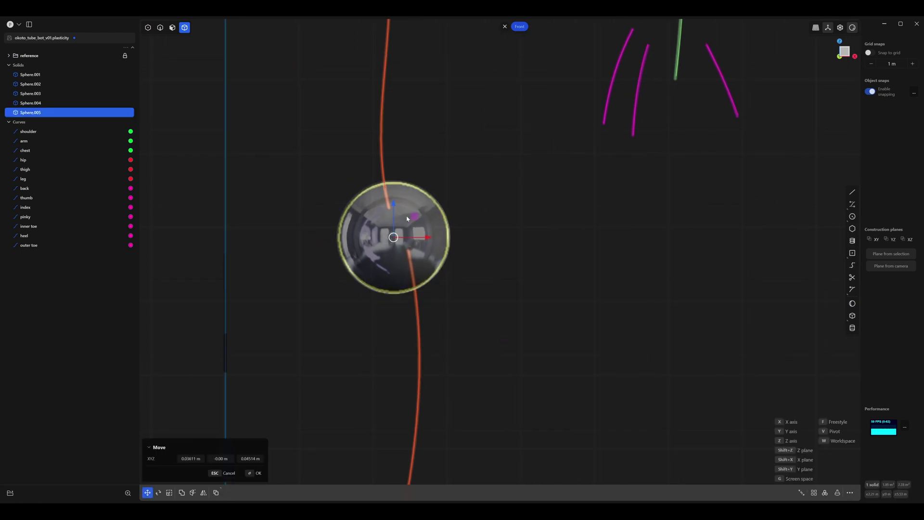
{"action": "left_click", "coordinate": [405, 219]}
Scale the knee sphere slightly down to fit its circle and nudge it about 0.01 m in X and Z.
{"action": "key", "text": "s"}
{"action": "key", "text": "s"}
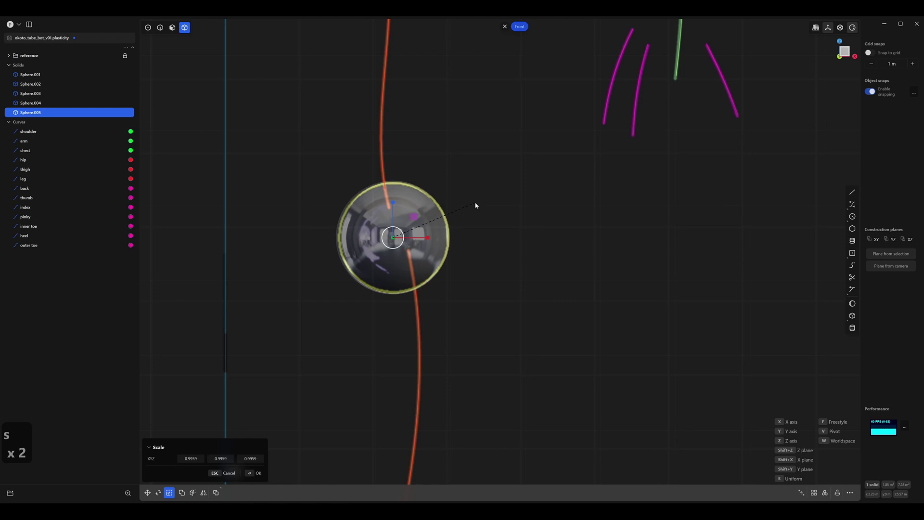
{"action": "left_click", "coordinate": [476, 206]}
{"action": "scroll", "coordinate": [477, 204], "scroll_direction": "down", "scroll_amount": 2}
{"action": "key", "text": "g"}
{"action": "key", "text": "g"}
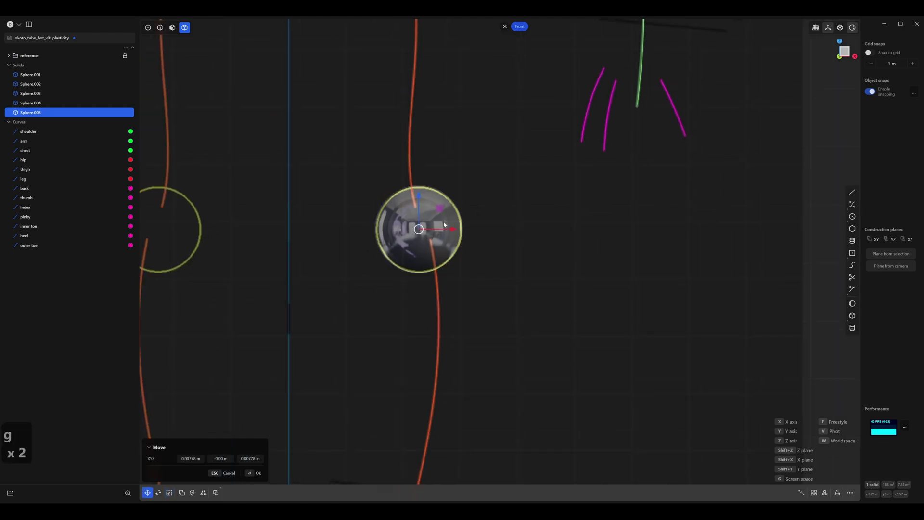
{"action": "left_click", "coordinate": [444, 224]}
Move the hip sphere about 0.01 m in X and -0.02 m in Z to centre it on its circle.
{"action": "scroll", "coordinate": [355, 365], "scroll_direction": "down", "scroll_amount": 3}
{"action": "scroll", "coordinate": [421, 299], "scroll_direction": "up", "scroll_amount": 3}
{"action": "left_click", "coordinate": [357, 271]}
{"action": "key", "text": "g"}
{"action": "key", "text": "g"}
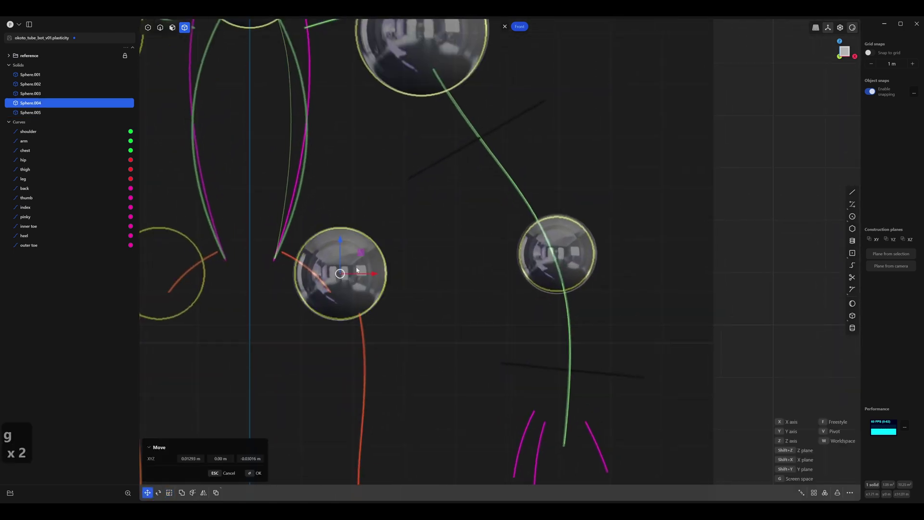
{"action": "key", "text": "Escape"}
{"action": "key", "text": "Escape"}
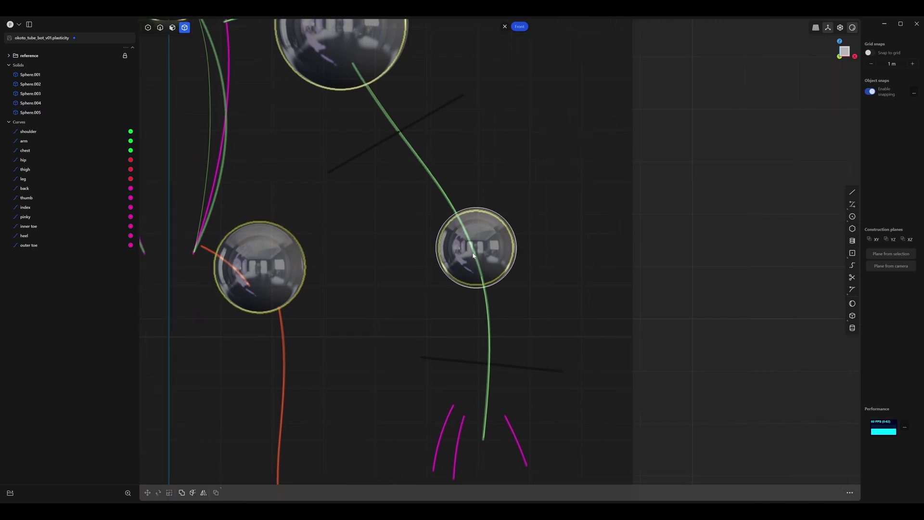
{"action": "left_click", "coordinate": [473, 256]}
{"action": "key", "text": "g"}
{"action": "key", "text": "g"}
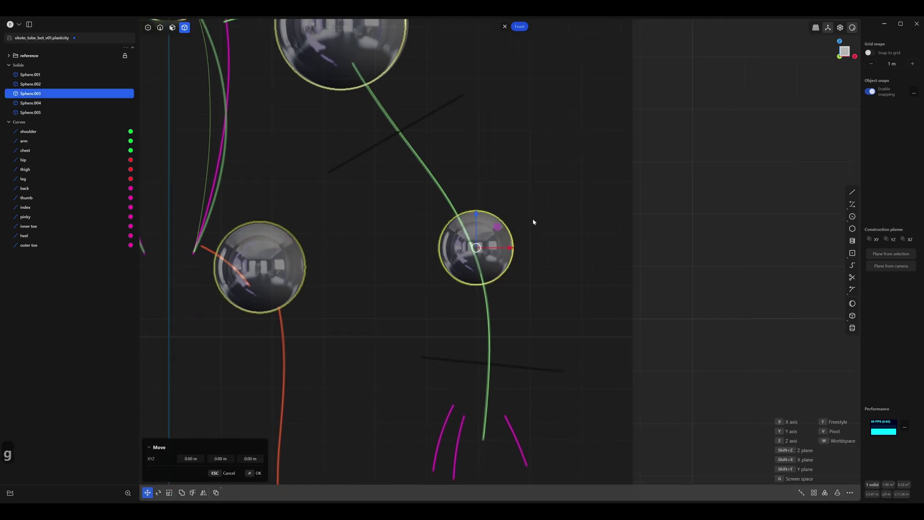
{"action": "scroll", "coordinate": [533, 221], "scroll_direction": "down", "scroll_amount": 1}
{"action": "key", "text": "Escape"}
Move the shoulder sphere slightly in X and Z to centre it on its yellow circle.
{"action": "middle_click_drag", "start_coordinate": [421, 79], "coordinate": [469, 252]}
{"action": "scroll", "coordinate": [469, 252], "scroll_direction": "up", "scroll_amount": 1}
{"action": "left_click", "coordinate": [413, 192]}
{"action": "key", "text": "g"}
{"action": "key", "text": "g"}
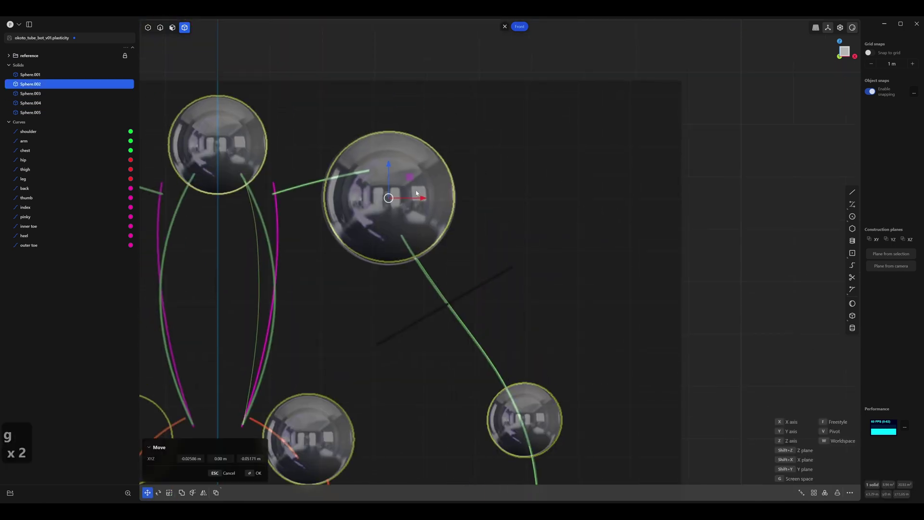
{"action": "left_click", "coordinate": [506, 170]}
Scale the shoulder sphere slightly down to fit its circle and nudge it about -0.03 m in X.
{"action": "key", "text": "s"}
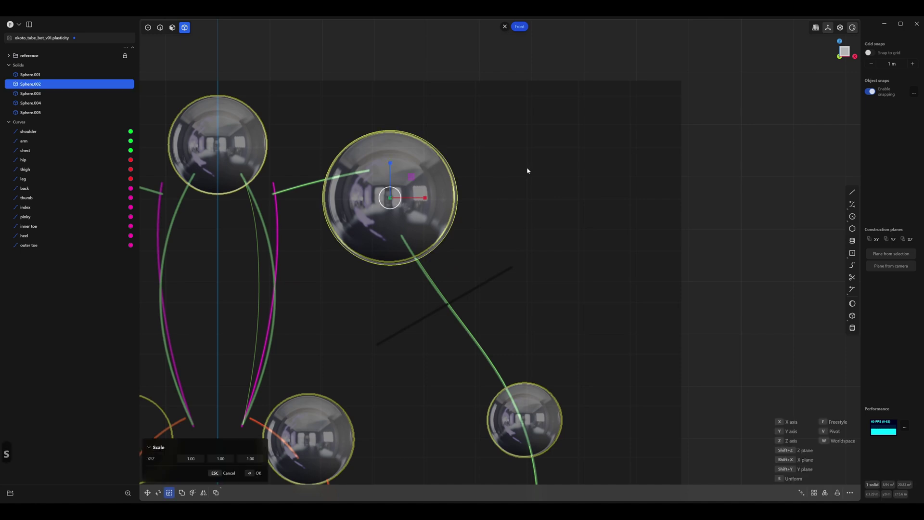
{"action": "left_click", "coordinate": [432, 191]}
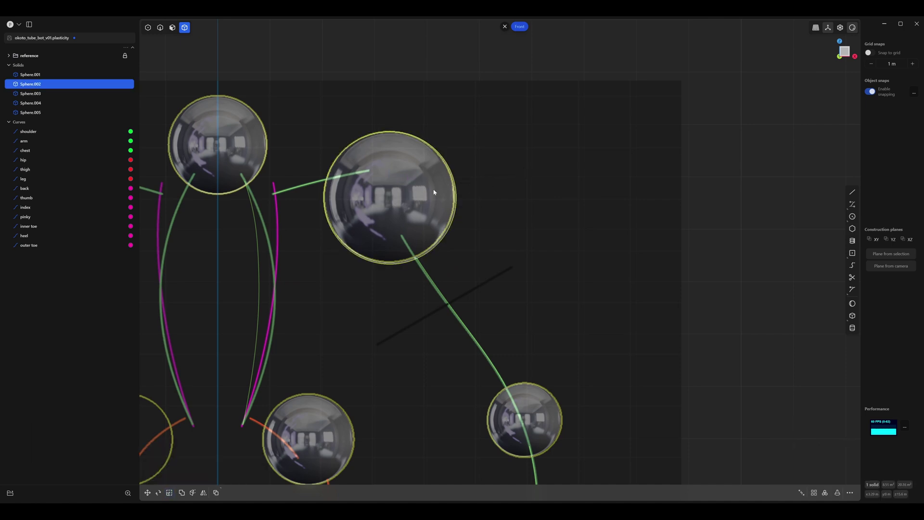
{"action": "key", "text": "g"}
{"action": "key", "text": "g"}
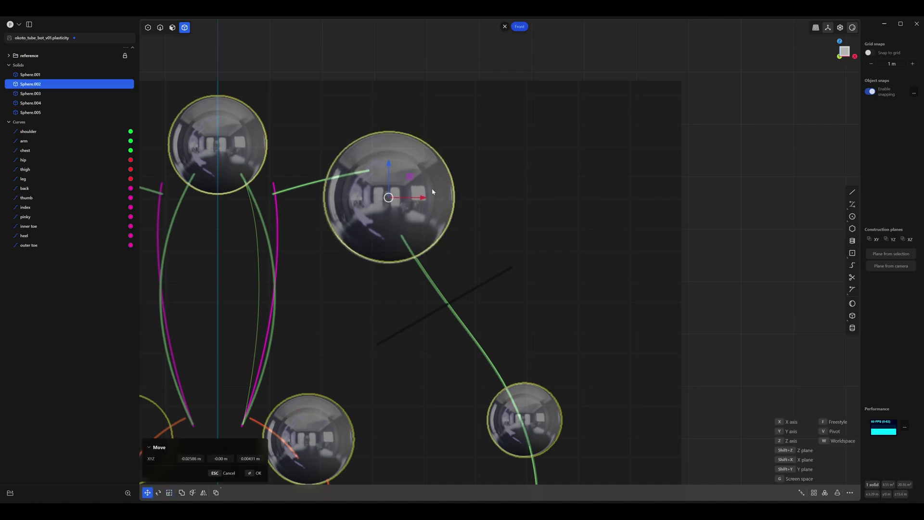
{"action": "left_click", "coordinate": [433, 191]}
{"action": "left_click", "coordinate": [565, 227]}
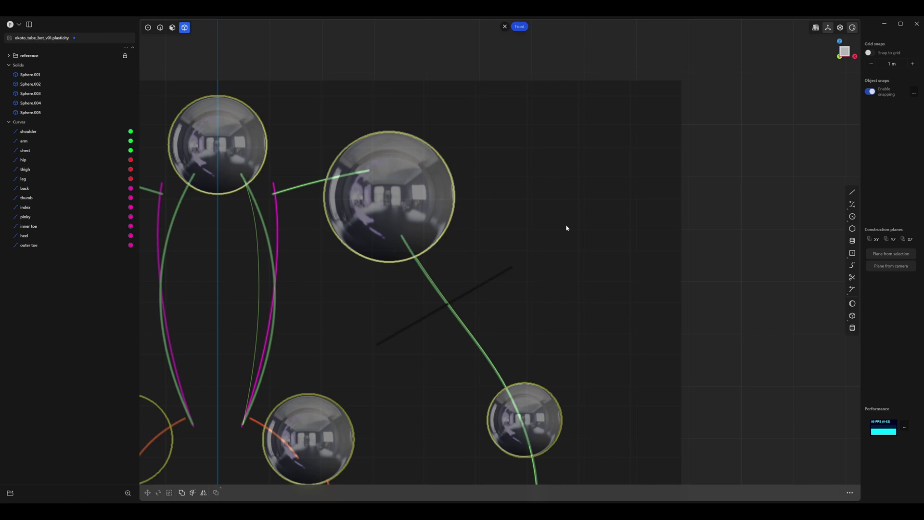
In the right view, move the head sphere in negative Y to centre it on the topmost yellow circle.
{"action": "scroll", "coordinate": [559, 211], "scroll_direction": "down", "scroll_amount": 5}
{"action": "middle_click_drag", "start_coordinate": [551, 194], "coordinate": [540, 162], "text": "shift"}
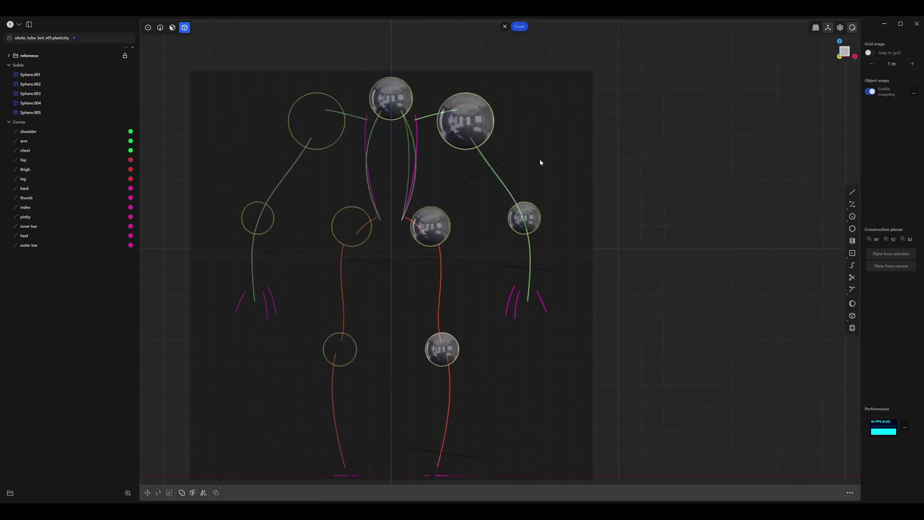
{"action": "key", "text": "2"}
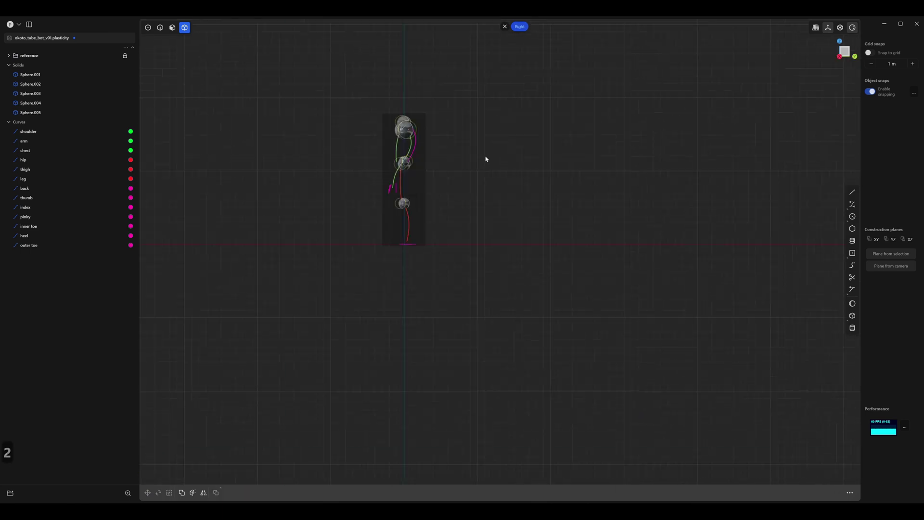
{"action": "scroll", "coordinate": [431, 176], "scroll_direction": "up", "scroll_amount": 10}
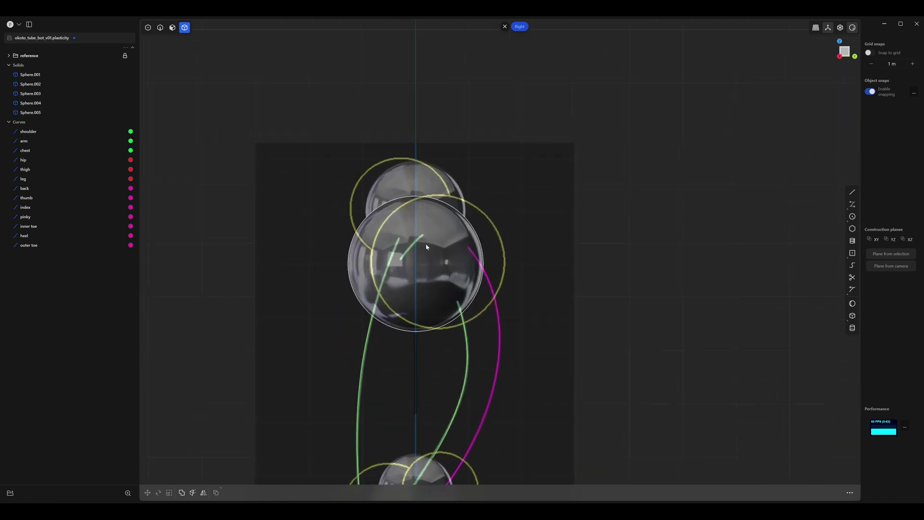
{"action": "left_click", "coordinate": [401, 178]}
{"action": "key", "text": "g"}
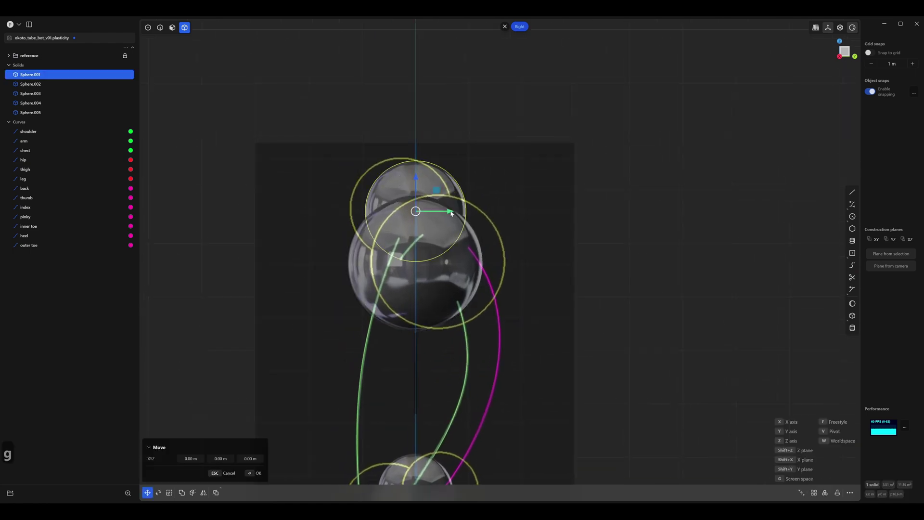
{"action": "left_click_drag", "start_coordinate": [451, 213], "coordinate": [436, 217]}
Move the shoulder sphere about 0.41 m in Y onto its yellow circle in the right view.
{"action": "left_click", "coordinate": [436, 273]}
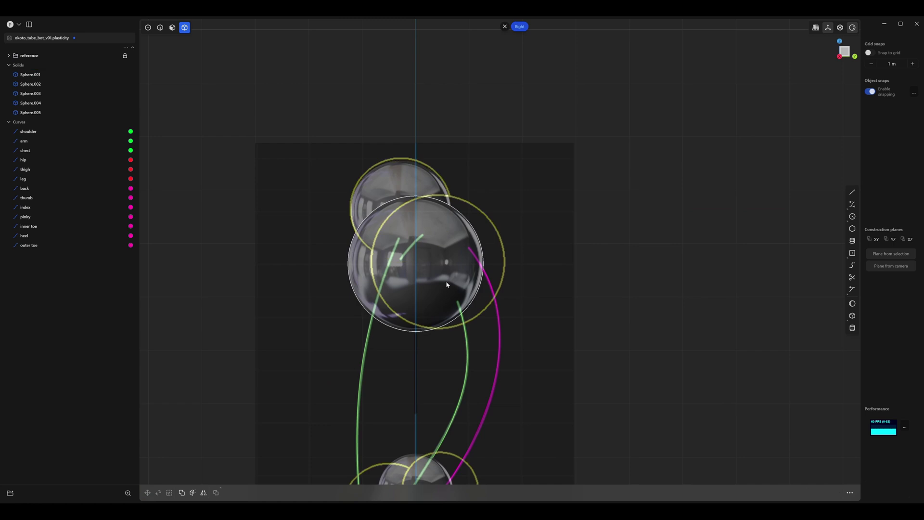
{"action": "key", "text": "g"}
{"action": "left_click_drag", "start_coordinate": [449, 264], "coordinate": [470, 269]}
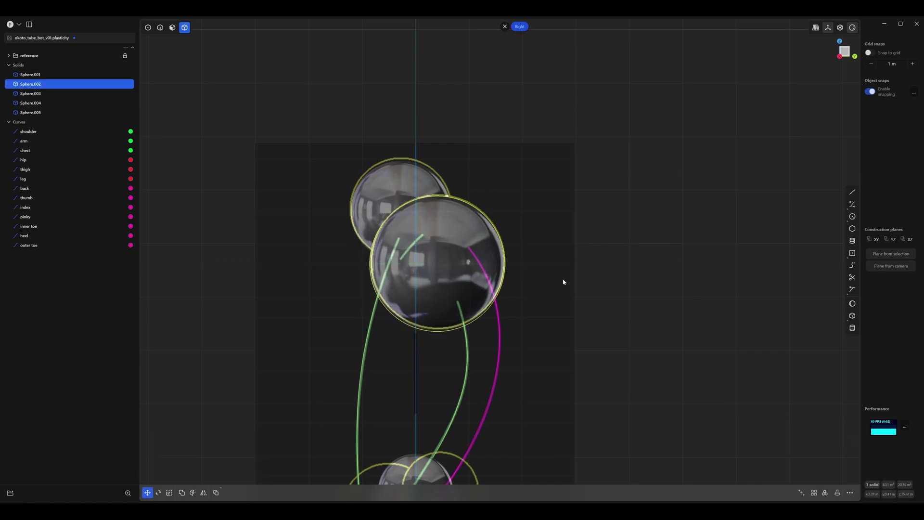
Move the elbow sphere about 0.43 m along Y onto its yellow circle in the right view.
{"action": "middle_click_drag", "start_coordinate": [513, 428], "coordinate": [521, 178], "text": "shift"}
{"action": "left_click", "coordinate": [553, 209]}
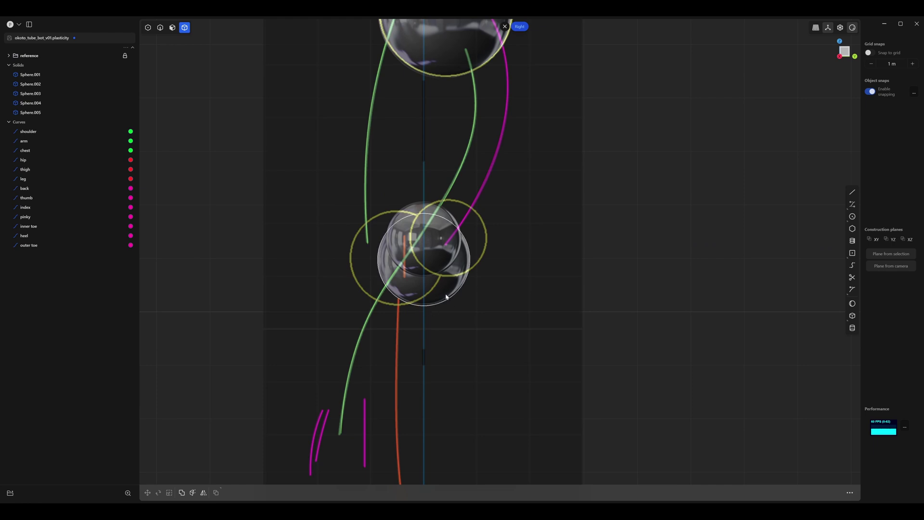
{"action": "left_click", "coordinate": [430, 233]}
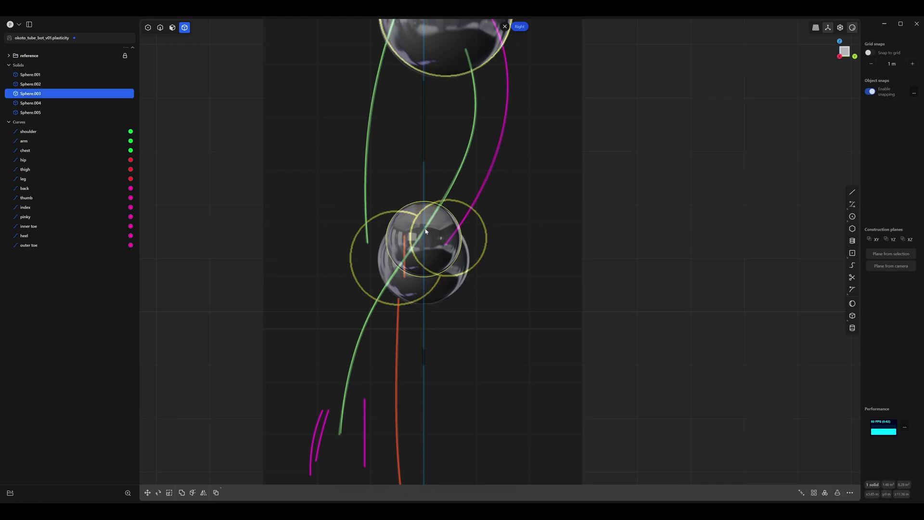
{"action": "key", "text": "g"}
{"action": "key", "text": "y"}
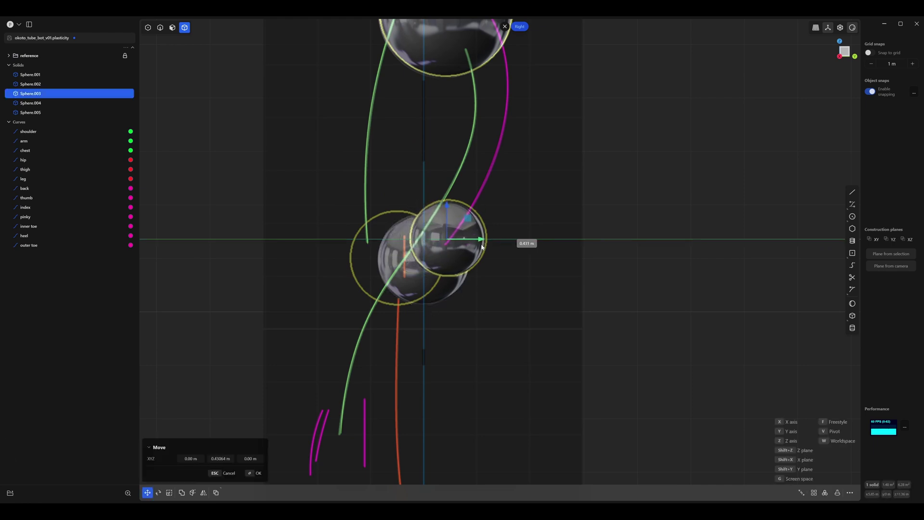
{"action": "left_click", "coordinate": [501, 265]}
Move the hip sphere about -0.5 m along Y onto its yellow circle in the right view.
{"action": "left_click", "coordinate": [446, 288]}
{"action": "key", "text": "g"}
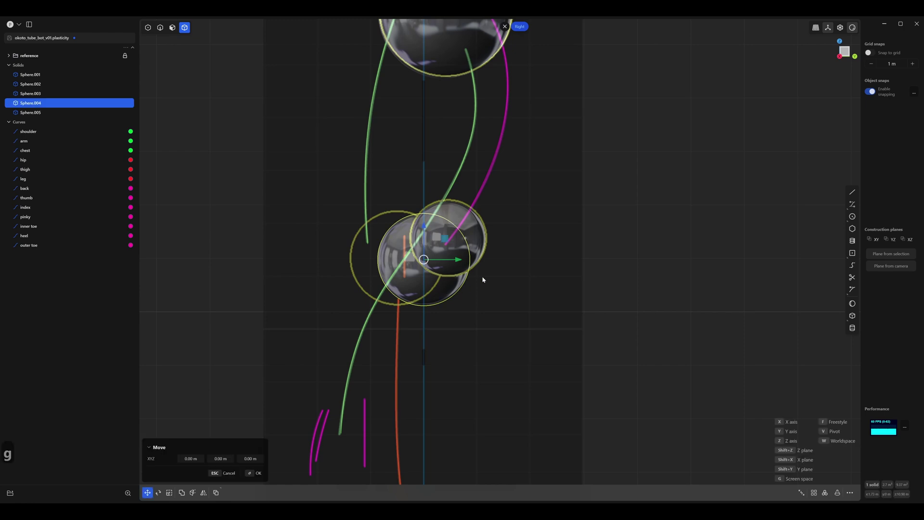
{"action": "key", "text": "y"}
{"action": "left_click_drag", "start_coordinate": [432, 270], "coordinate": [434, 270]}
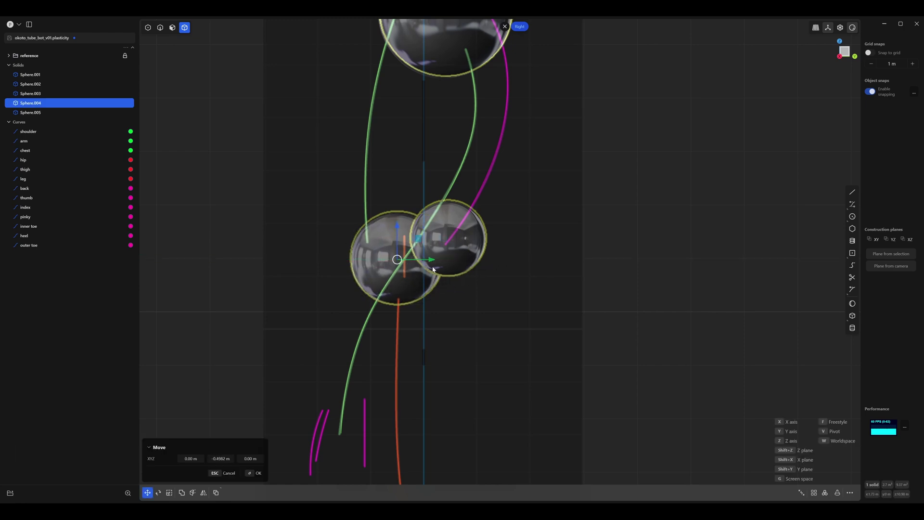
{"action": "right_click", "coordinate": [437, 294]}
{"action": "left_click", "coordinate": [446, 395]}
Move the knee sphere about -0.48 m along Y onto its yellow circle in the right view.
{"action": "middle_click_drag", "start_coordinate": [460, 424], "coordinate": [441, 178], "text": "shift"}
{"action": "scroll", "coordinate": [441, 177], "scroll_direction": "up", "scroll_amount": 1}
{"action": "left_click", "coordinate": [429, 316]}
{"action": "key", "text": "g"}
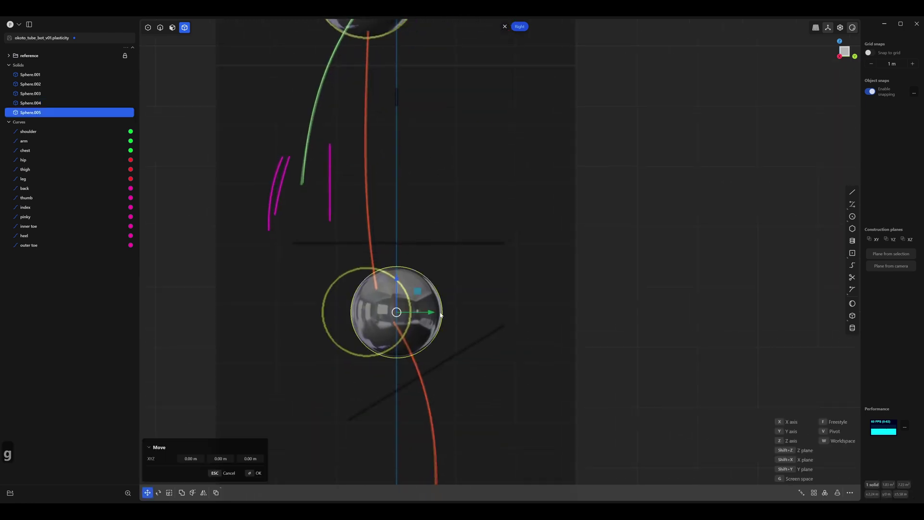
{"action": "left_click_drag", "start_coordinate": [429, 316], "coordinate": [405, 314]}
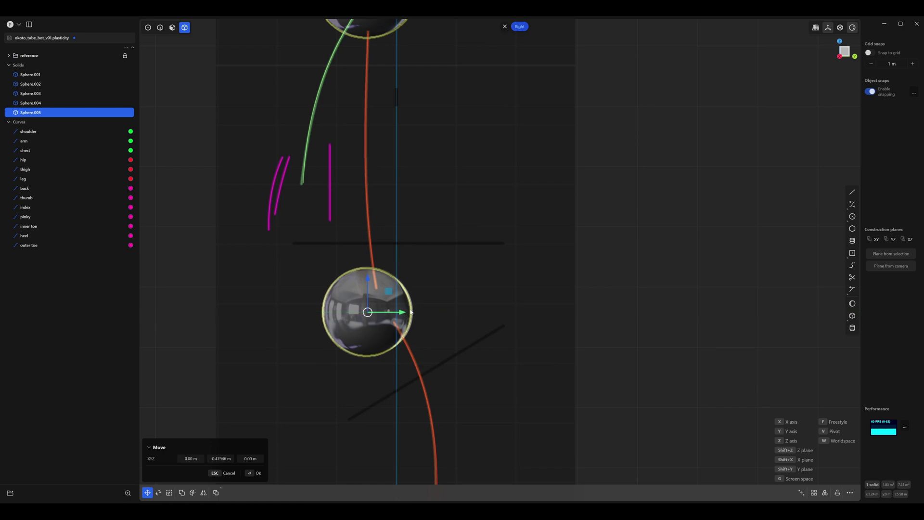
{"action": "scroll", "coordinate": [414, 251], "scroll_direction": "down", "scroll_amount": 8}
{"action": "middle_click_drag", "start_coordinate": [414, 250], "coordinate": [387, 249]}
{"action": "key", "text": "Escape"}
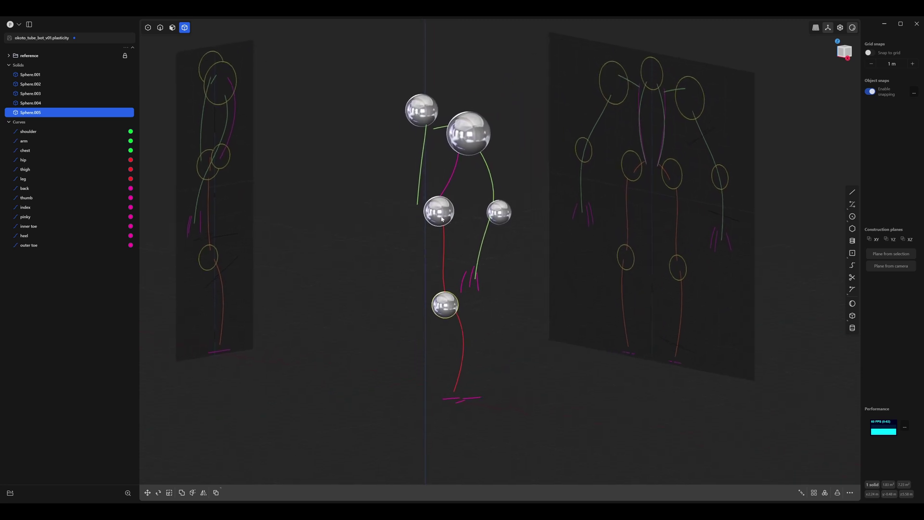
Mirror all five joint spheres across the X axis to the other side of the robot.
{"action": "left_click", "coordinate": [439, 211], "text": "shift"}
{"action": "left_click", "coordinate": [499, 212], "text": "shift"}
{"action": "left_click", "coordinate": [468, 133], "text": "shift"}
{"action": "left_click", "coordinate": [420, 116], "text": "shift"}
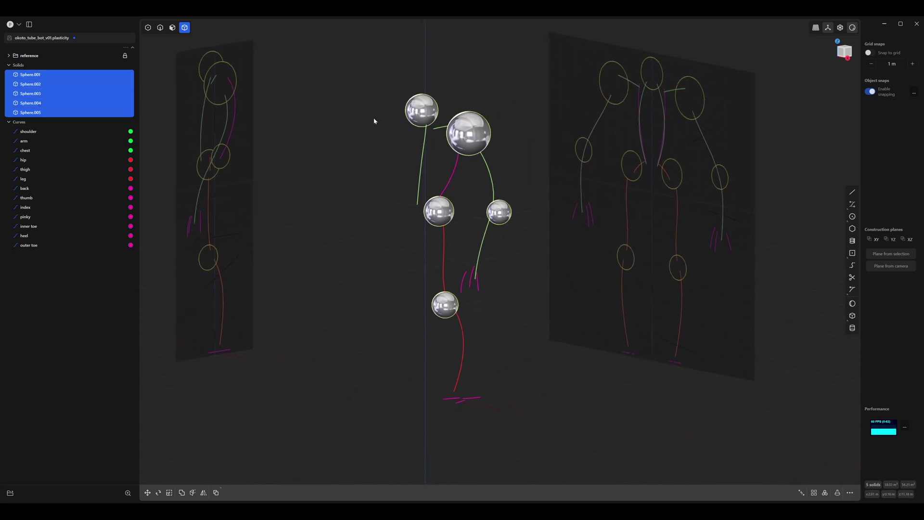
{"action": "key", "text": "alt+x"}
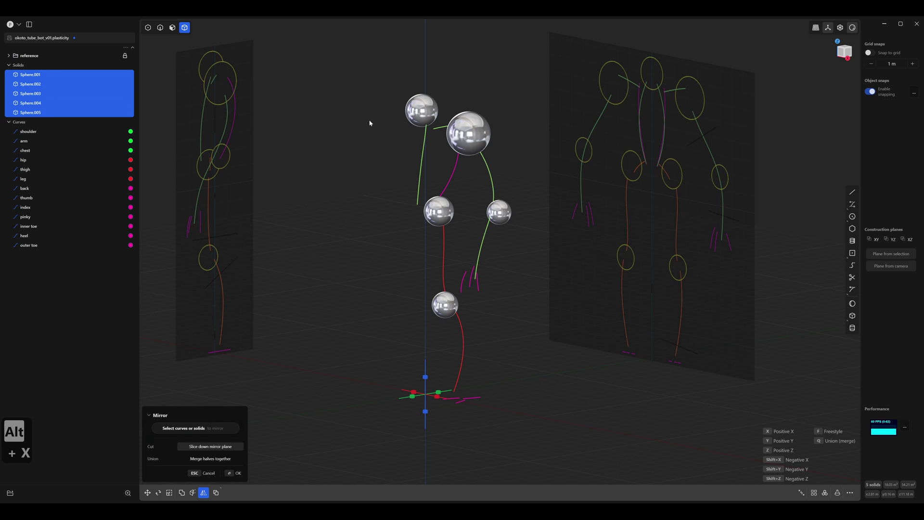
{"action": "key", "text": "x"}
{"action": "middle_click_drag", "start_coordinate": [353, 149], "coordinate": [353, 122]}
{"action": "key", "text": "Return"}
{"action": "left_click", "coordinate": [363, 126]}
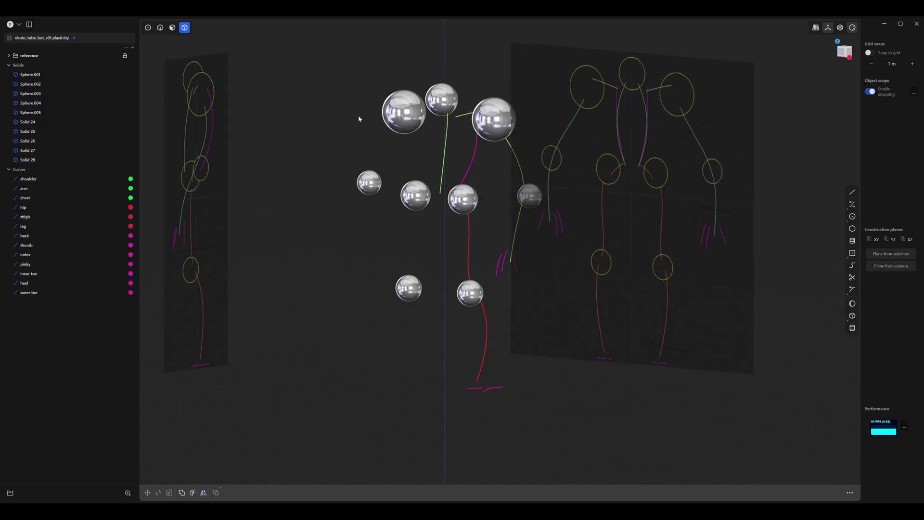
Mirror all the curves from shoulder to outer toe across the X axis.
{"action": "left_click", "coordinate": [30, 179]}
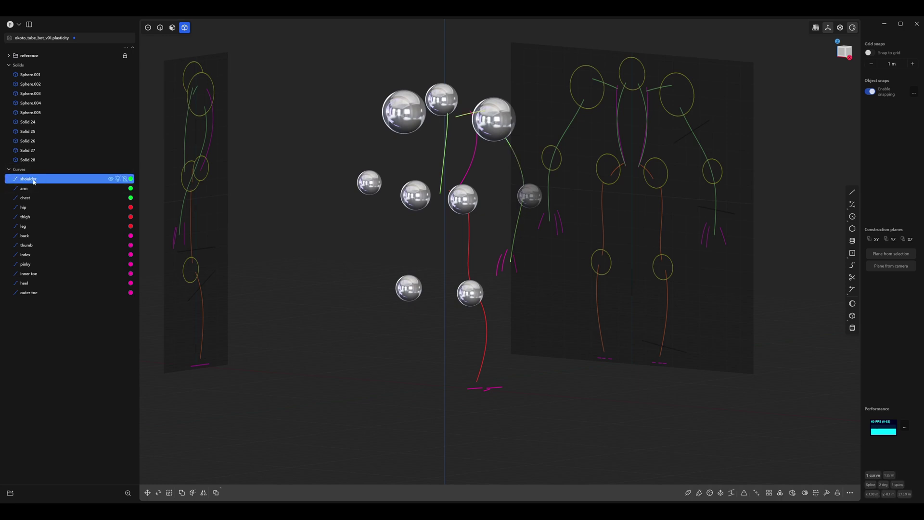
{"action": "left_click", "coordinate": [42, 294], "text": "shift"}
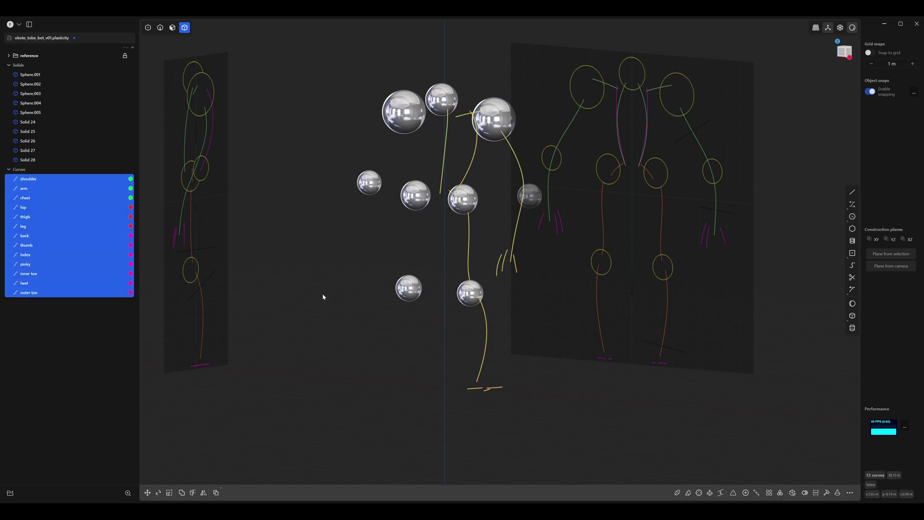
{"action": "key", "text": "alt+x"}
{"action": "key", "text": "x"}
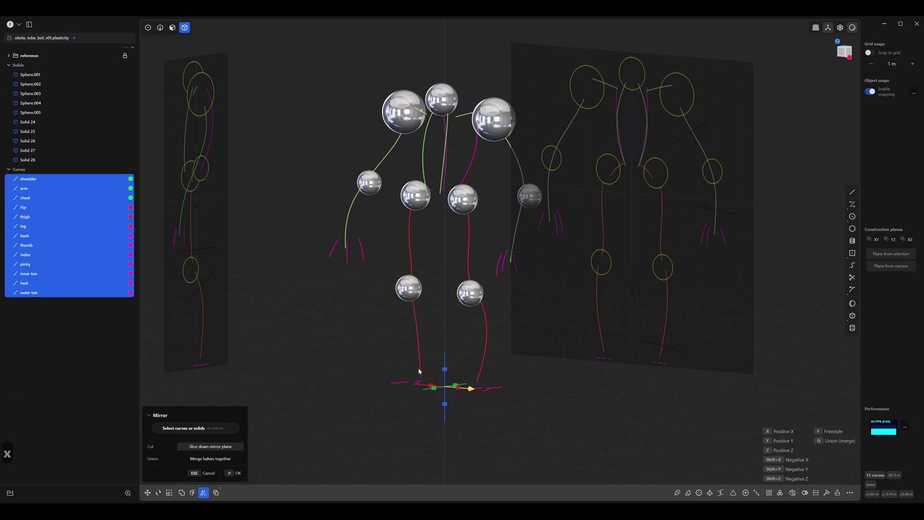
{"action": "key", "text": "Return"}
{"action": "key", "text": "Escape"}
{"action": "middle_click_drag", "start_coordinate": [380, 318], "coordinate": [366, 284]}
Undo the mirroring of both the reference curves and the joint spheres.
{"action": "key", "text": "ctrl+z"}
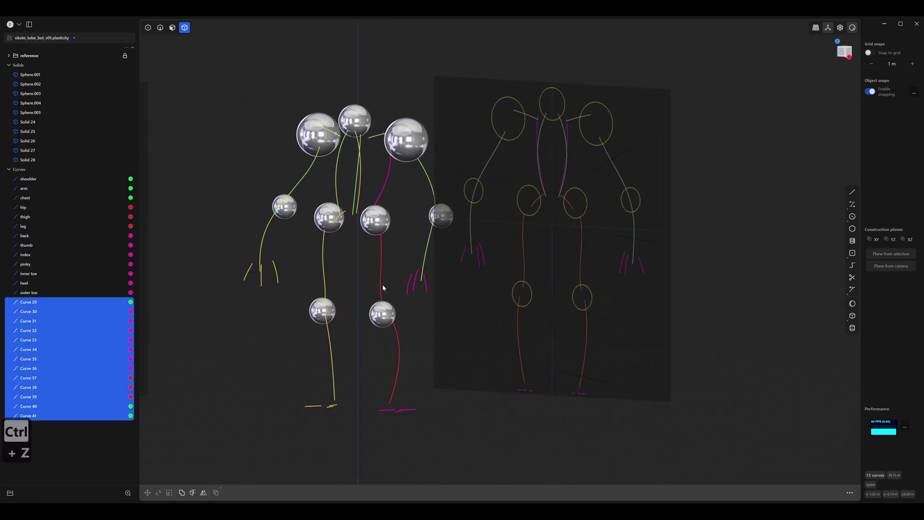
{"action": "key", "text": "ctrl+z"}
{"action": "key", "text": "ctrl+z"}
{"action": "key", "text": "ctrl+z"}
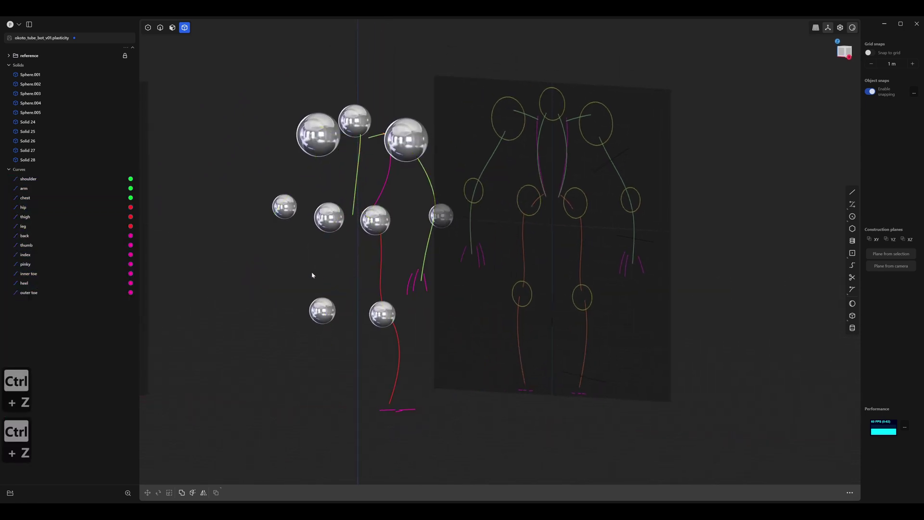
{"action": "key", "text": "ctrl+z"}
{"action": "key", "text": "ctrl+z"}
{"action": "left_click", "coordinate": [325, 274]}
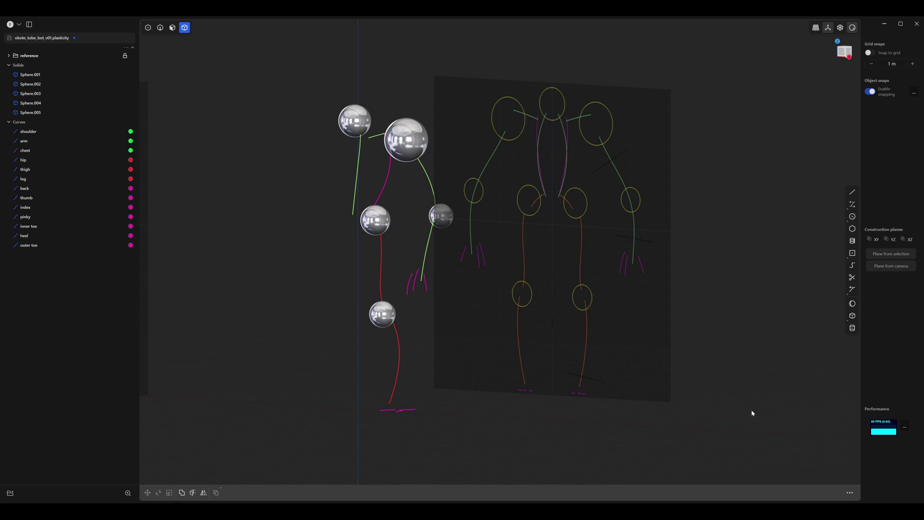
{"action": "middle_click_drag", "start_coordinate": [431, 339], "coordinate": [404, 345]}
{"action": "middle_click_drag", "start_coordinate": [384, 288], "coordinate": [420, 276]}
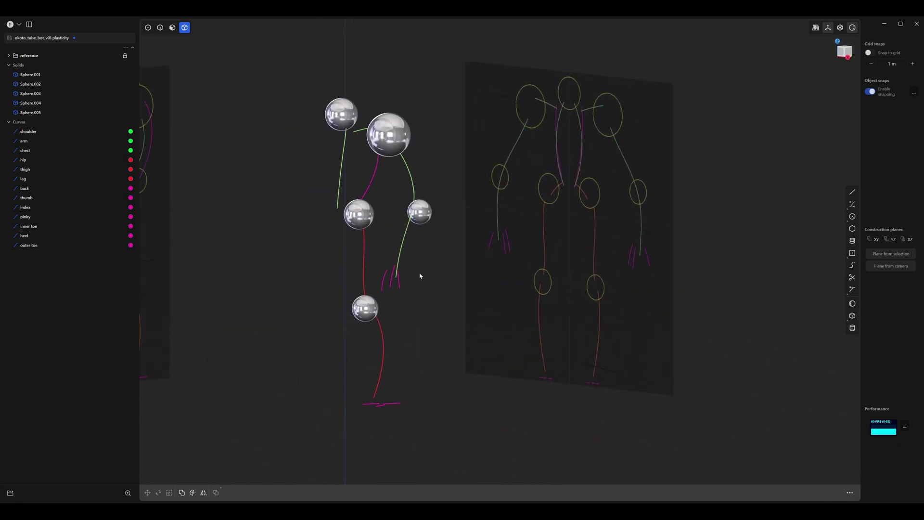
{"action": "key", "text": "2"}
{"action": "left_click", "coordinate": [412, 247]}
{"action": "middle_click_drag", "start_coordinate": [385, 237], "coordinate": [406, 254]}
{"action": "key", "text": "p"}
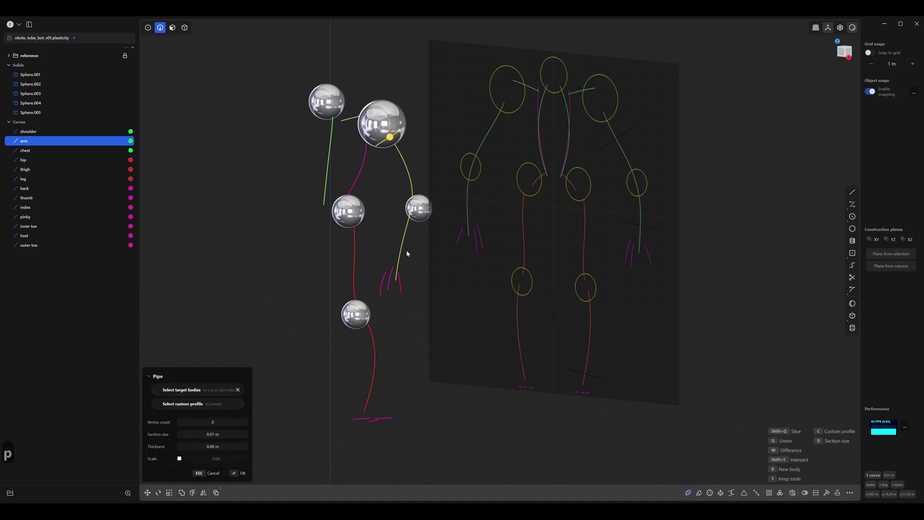
{"action": "left_click_drag", "start_coordinate": [384, 141], "coordinate": [405, 144]}
{"action": "key", "text": "Escape"}
{"action": "key", "text": "Escape"}
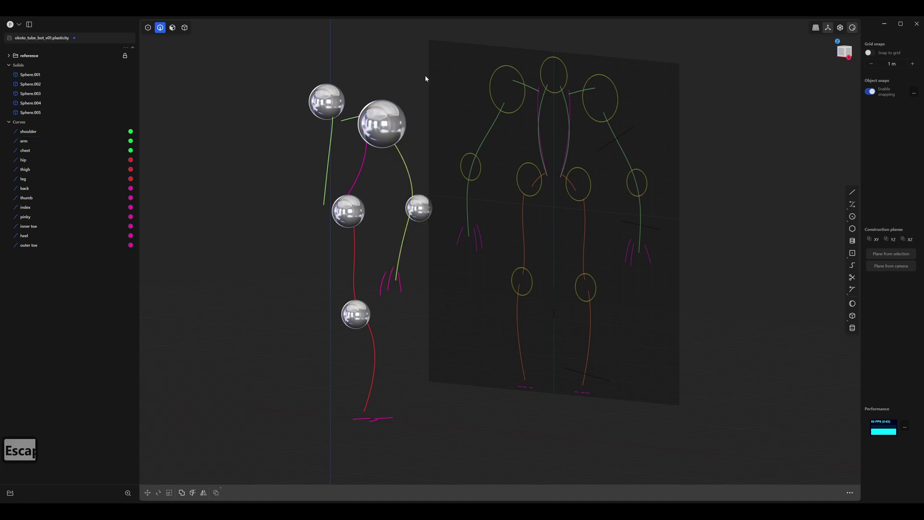
Replace the viewport's chrome matcap with the first, soft grey matcap for the spheres.
{"action": "left_click", "coordinate": [852, 28]}
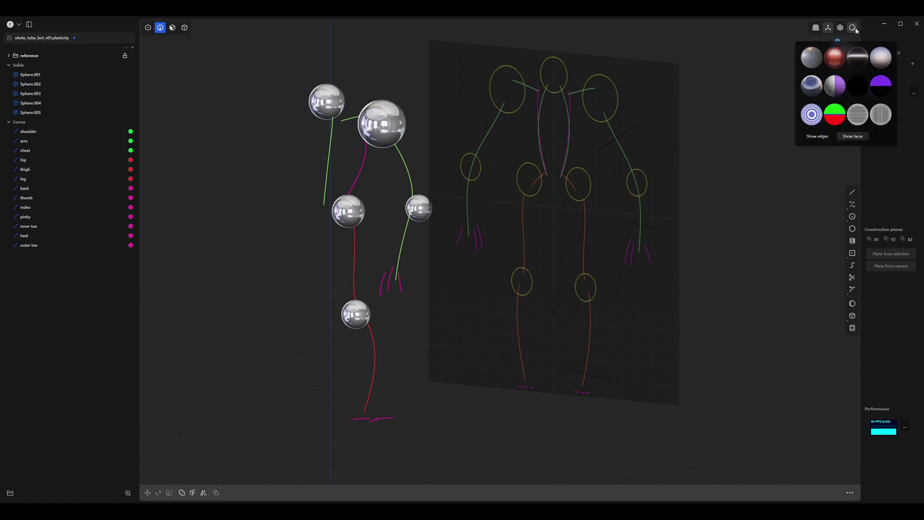
{"action": "left_click", "coordinate": [821, 63]}
{"action": "left_click", "coordinate": [850, 30]}
{"action": "middle_click_drag", "start_coordinate": [574, 100], "coordinate": [521, 112]}
{"action": "middle_click_drag", "start_coordinate": [359, 137], "coordinate": [349, 127]}
{"action": "middle_click_drag", "start_coordinate": [214, 116], "coordinate": [221, 112]}
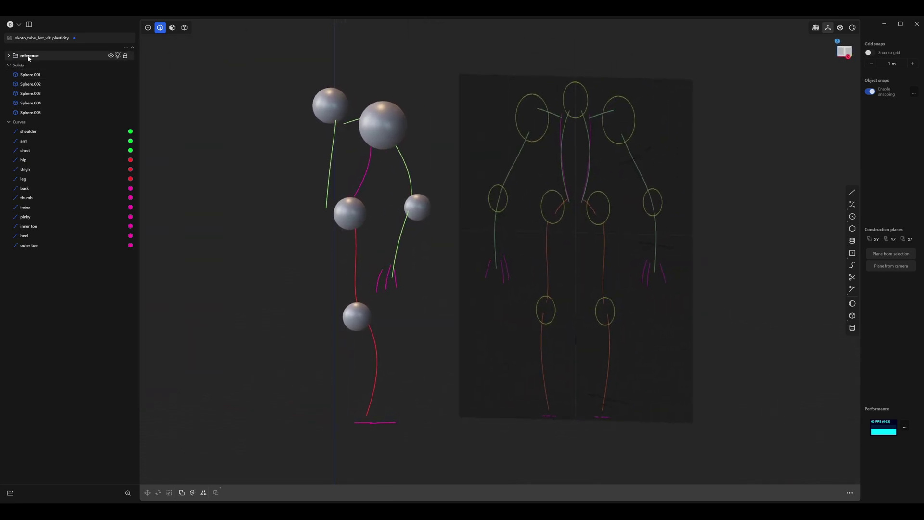
Hide the guides group and show the solids group of images inside the reference group.
{"action": "left_click", "coordinate": [8, 56]}
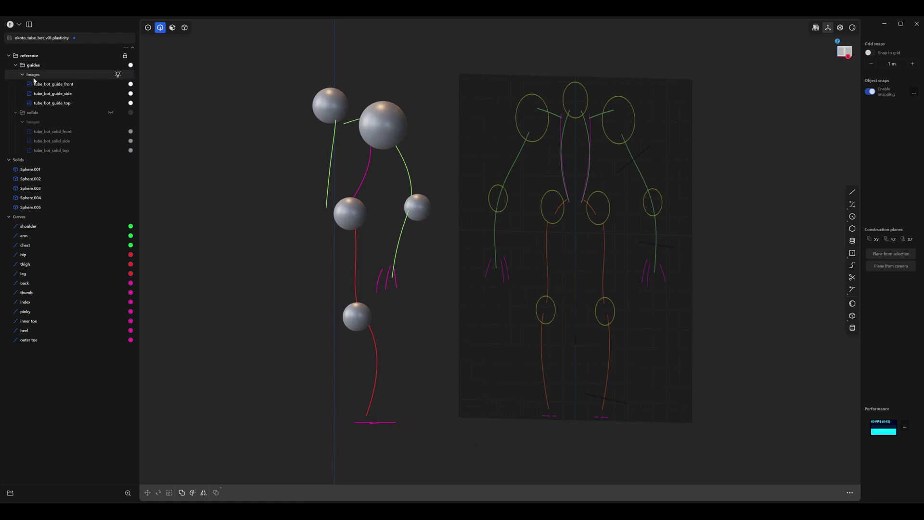
{"action": "left_click", "coordinate": [26, 86]}
{"action": "left_click", "coordinate": [23, 65]}
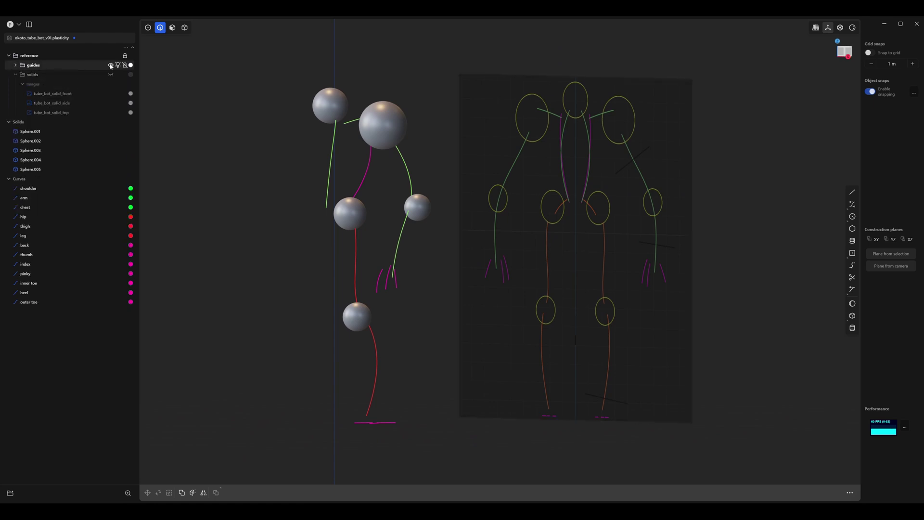
{"action": "left_click", "coordinate": [110, 66]}
{"action": "left_click", "coordinate": [16, 75]}
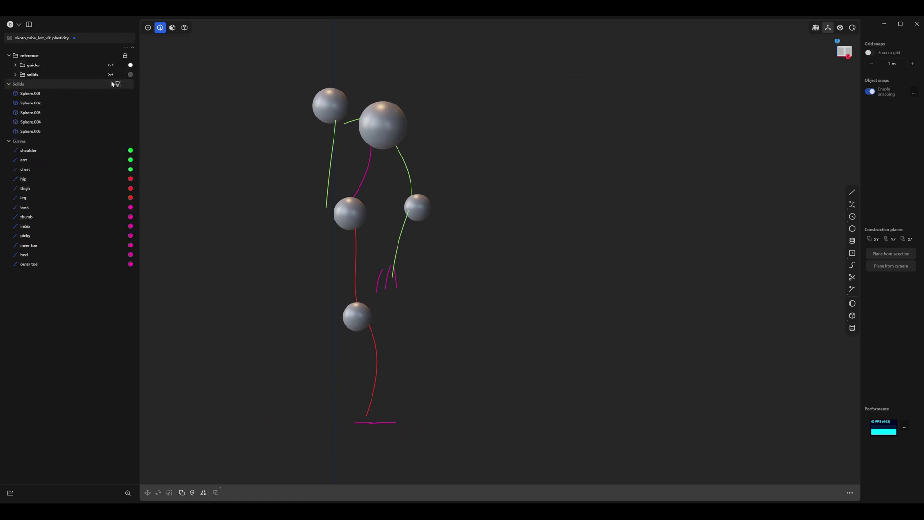
{"action": "left_click", "coordinate": [111, 74]}
{"action": "middle_click_drag", "start_coordinate": [270, 218], "coordinate": [381, 185]}
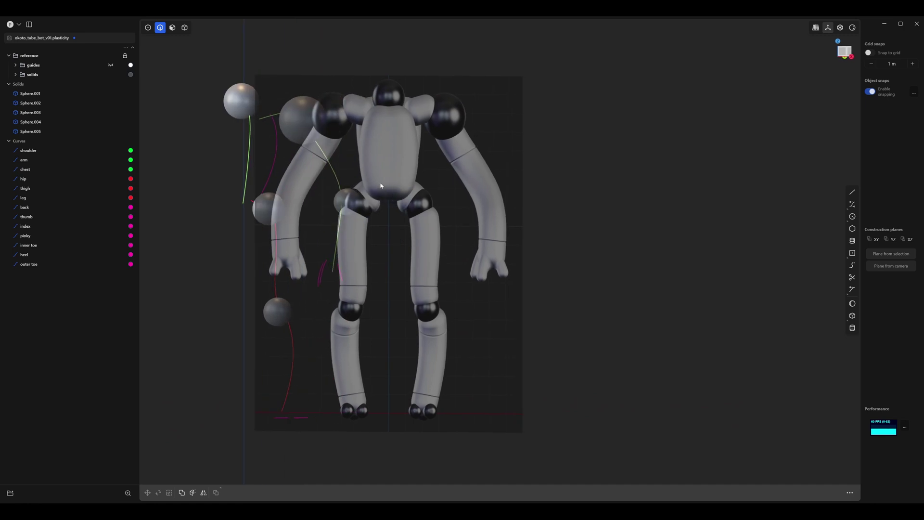
In the front view, build a pipe along the arm curve with a section size of about 0.88 m, matching the reference arm.
{"action": "key", "text": "1"}
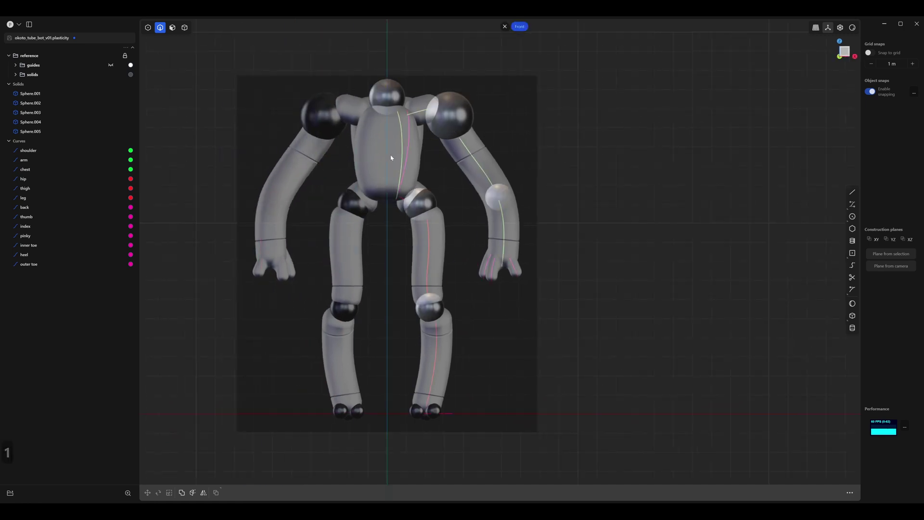
{"action": "scroll", "coordinate": [391, 157], "scroll_direction": "up", "scroll_amount": 3}
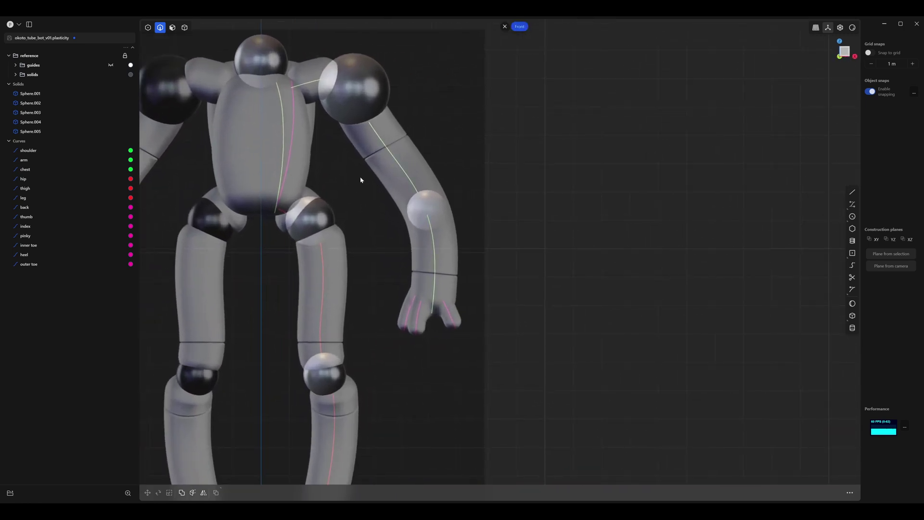
{"action": "middle_click_drag", "start_coordinate": [361, 180], "coordinate": [378, 189], "text": "shift"}
{"action": "key", "text": "2"}
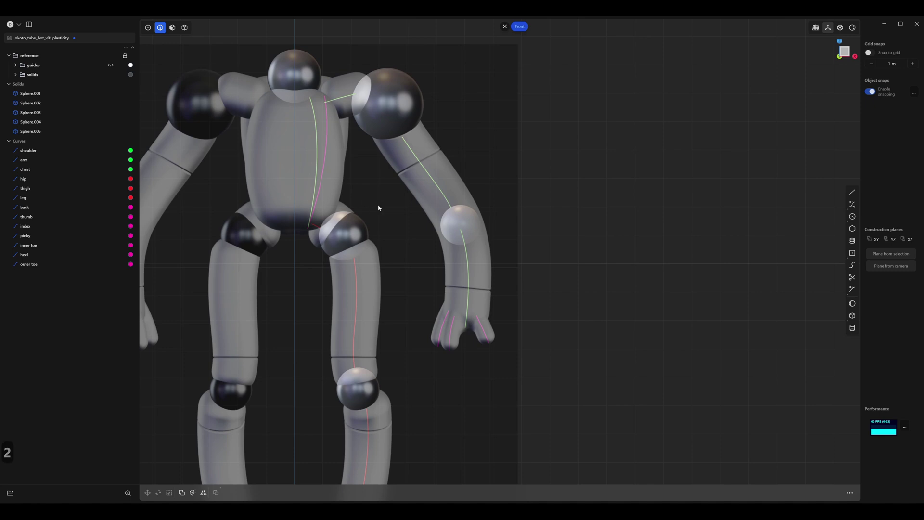
{"action": "left_click", "coordinate": [443, 197]}
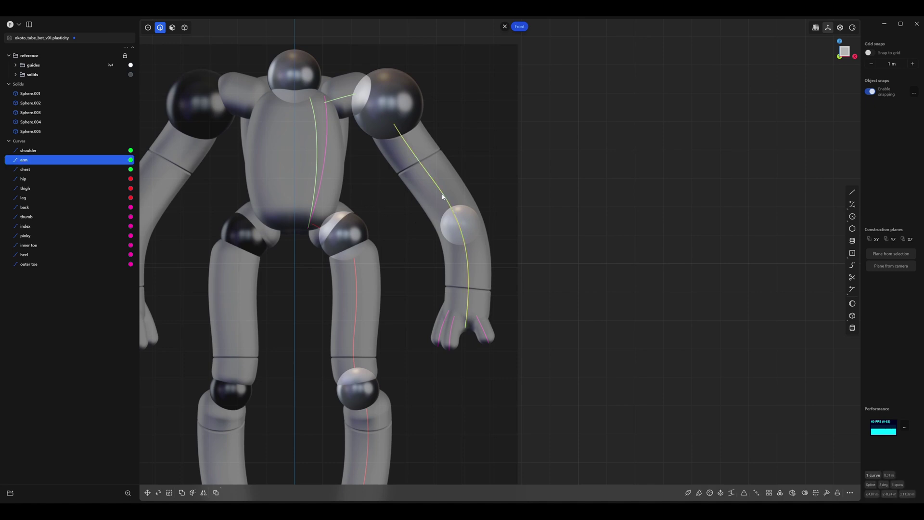
{"action": "key", "text": "p"}
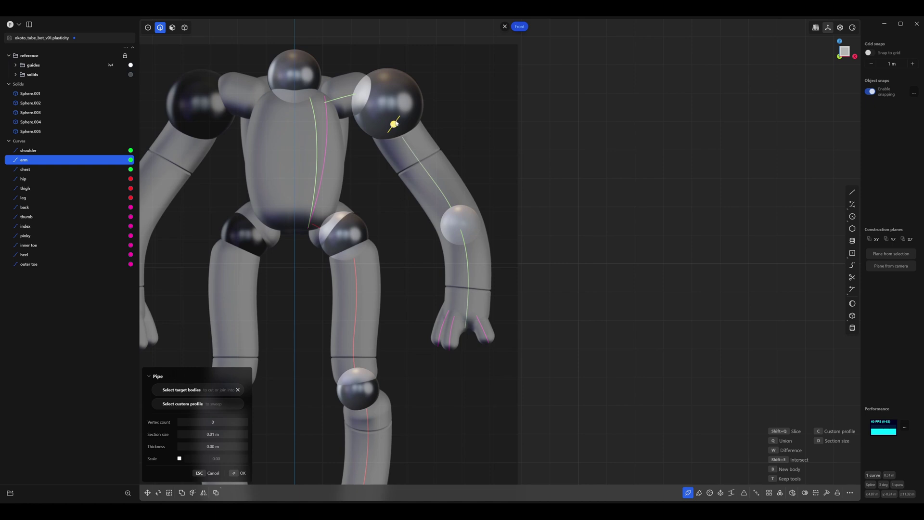
{"action": "mouse_move", "coordinate": [396, 127]}
{"action": "left_mouse_down"}
{"action": "mouse_move", "coordinate": [398, 118]}
{"action": "mouse_move", "coordinate": [409, 125]}
{"action": "left_mouse_up"}
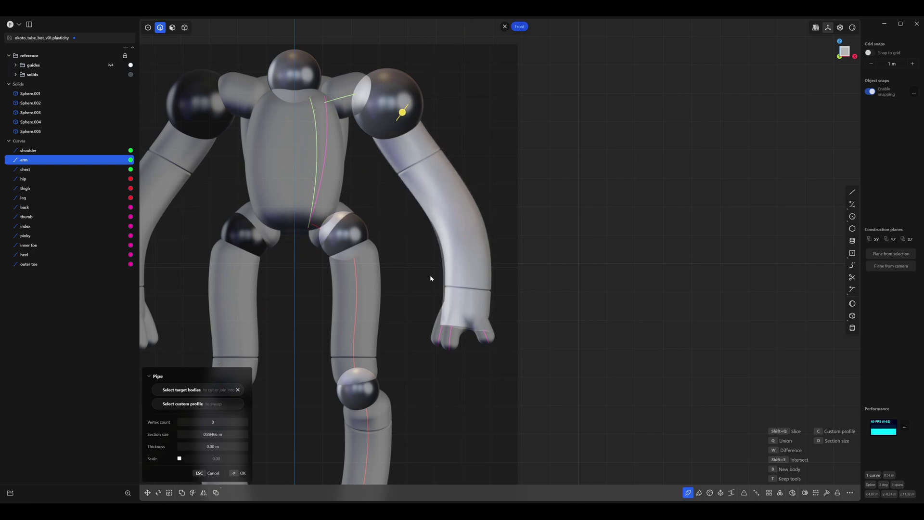
{"action": "middle_click_drag", "start_coordinate": [431, 279], "coordinate": [496, 217]}
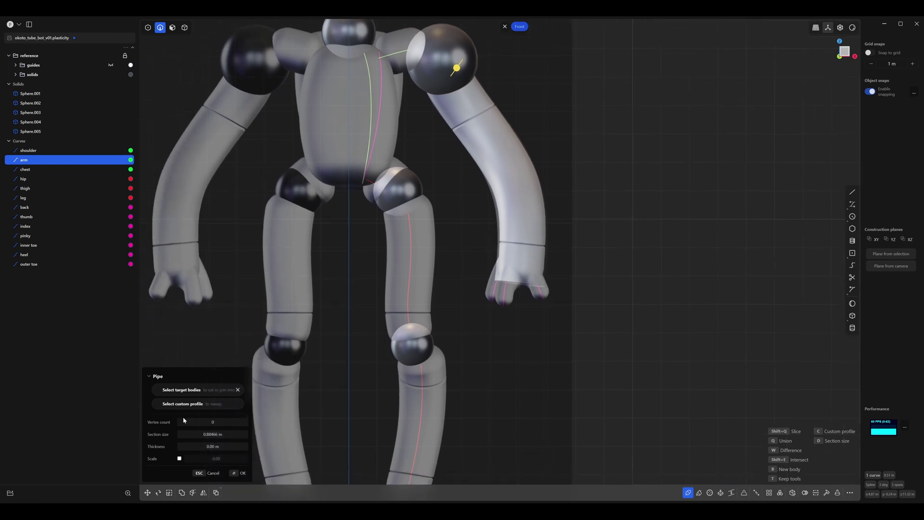
Taper the arm pipe toward the hand with a scale of 0.9 and finish it.
{"action": "left_click", "coordinate": [180, 458]}
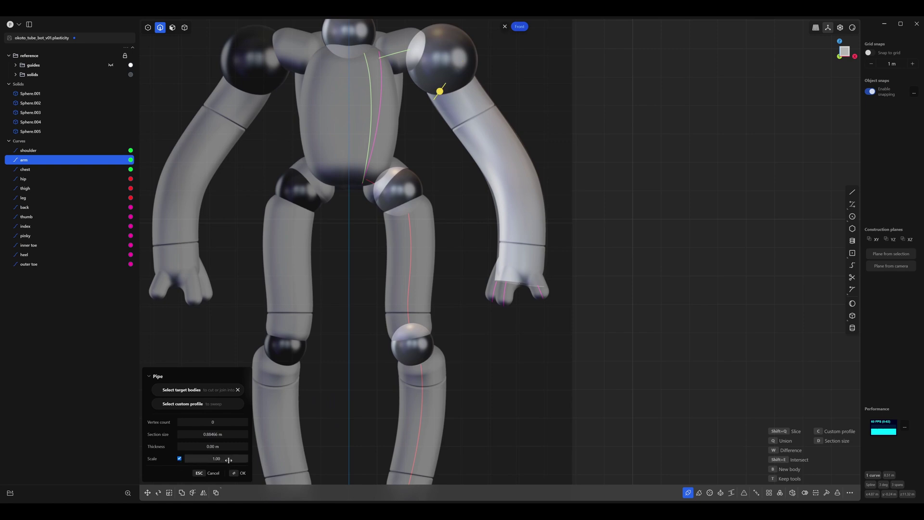
{"action": "left_click_drag", "start_coordinate": [216, 459], "coordinate": [170, 459]}
{"action": "key", "text": "e"}
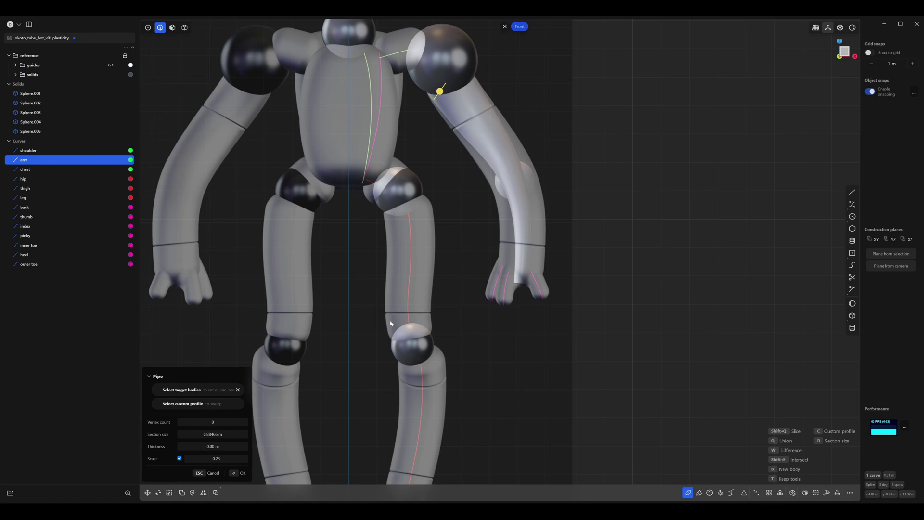
{"action": "left_click", "coordinate": [226, 458]}
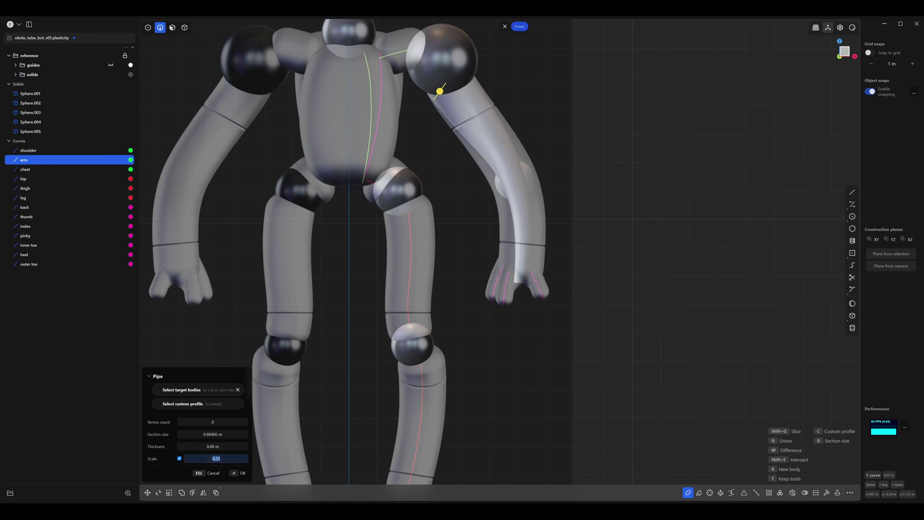
{"action": "type", "text": ".9"}
{"action": "left_click", "coordinate": [242, 474]}
Build a pipe along the chest curve with a section size of about 0.97 m, reaching the reference torso's outer edge.
{"action": "scroll", "coordinate": [316, 319], "scroll_direction": "down", "scroll_amount": 3}
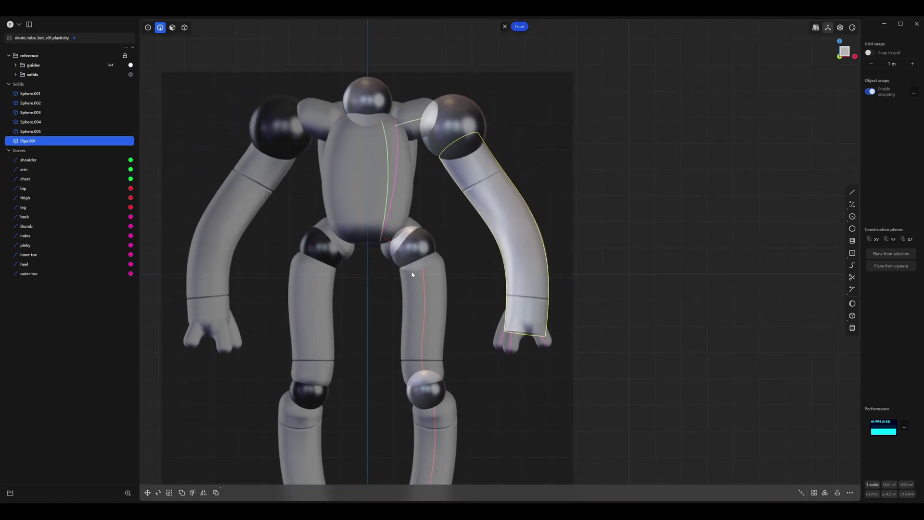
{"action": "scroll", "coordinate": [393, 172], "scroll_direction": "up", "scroll_amount": 3}
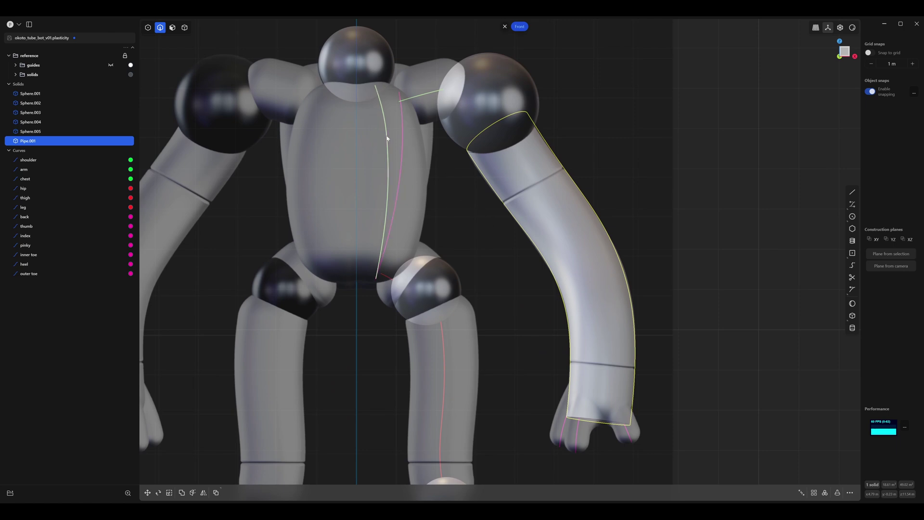
{"action": "left_click", "coordinate": [385, 119]}
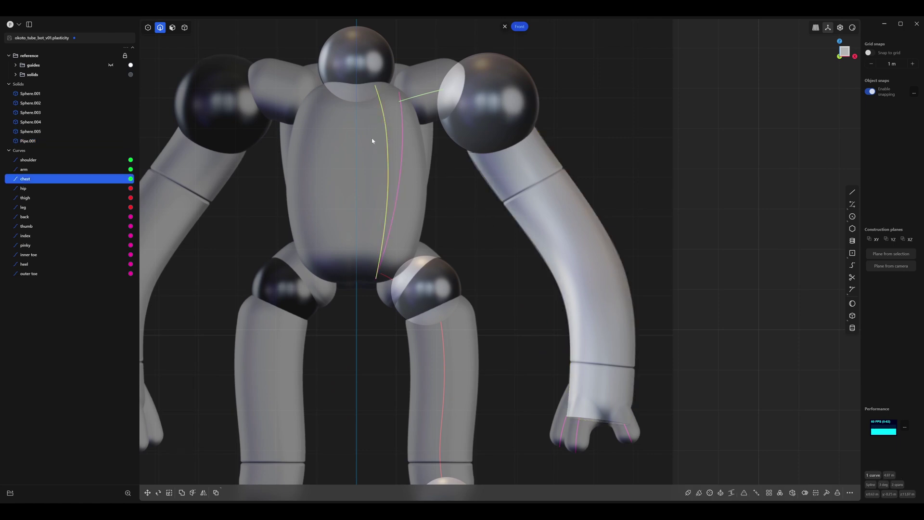
{"action": "mouse_move", "coordinate": [367, 151]}
{"action": "middle_mouse_down", "text": "shift"}
{"action": "mouse_move", "coordinate": [370, 132]}
{"action": "mouse_move", "coordinate": [361, 136]}
{"action": "middle_mouse_up", "text": "shift"}
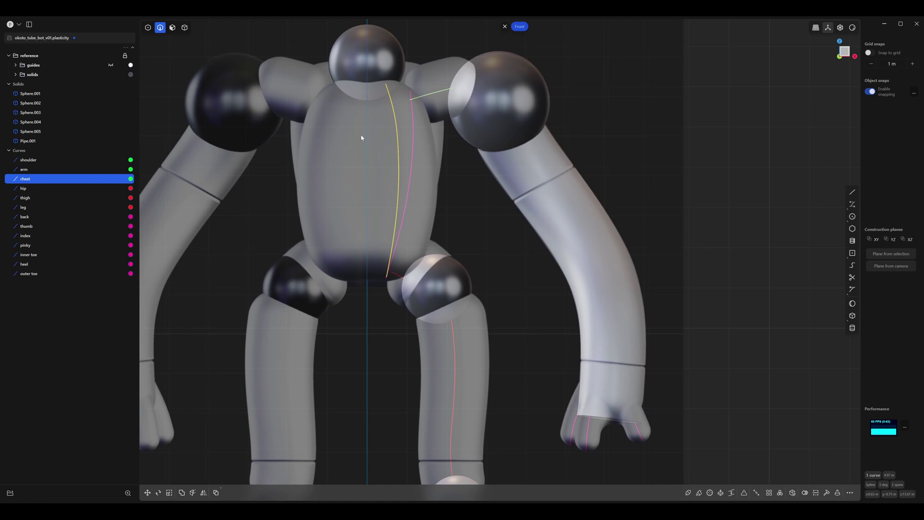
{"action": "key", "text": "p"}
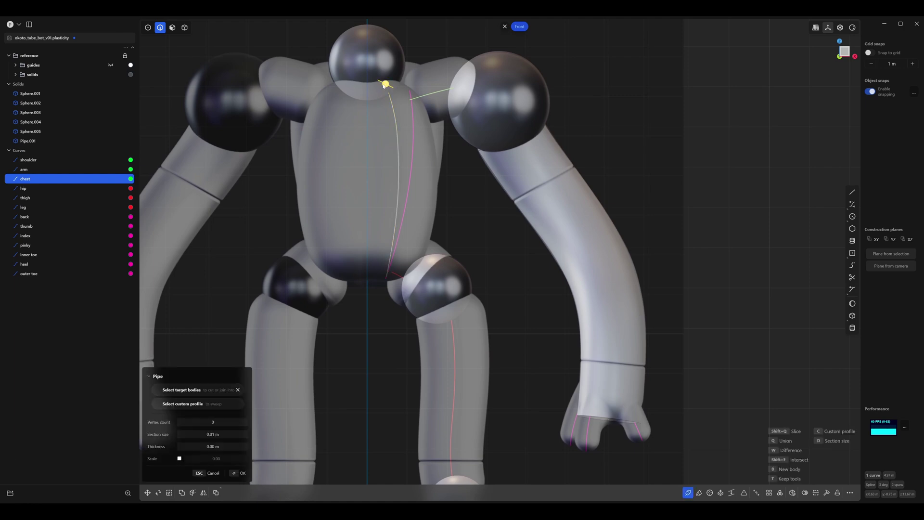
{"action": "left_click_drag", "start_coordinate": [385, 85], "coordinate": [398, 100]}
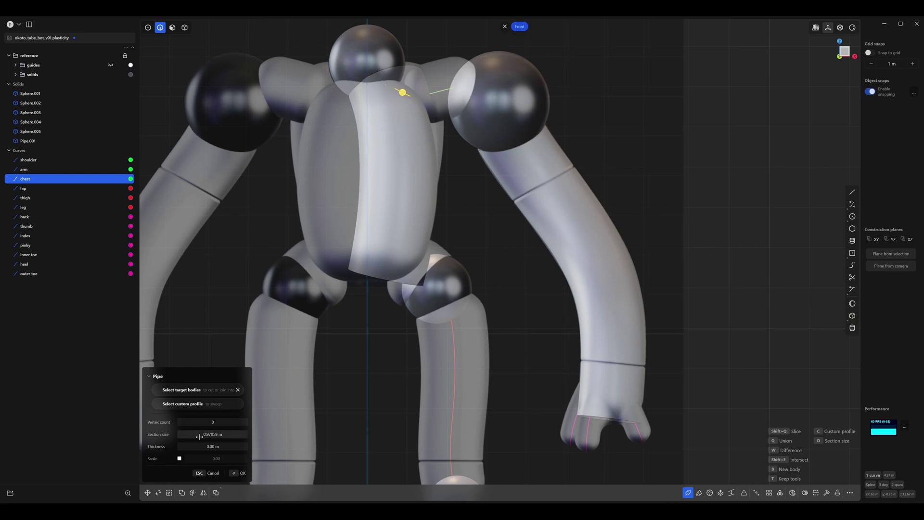
Taper the chest pipe toward the waist with a scale of 0.9 and finish it.
{"action": "left_click", "coordinate": [180, 459]}
{"action": "type", "text": ".9"}
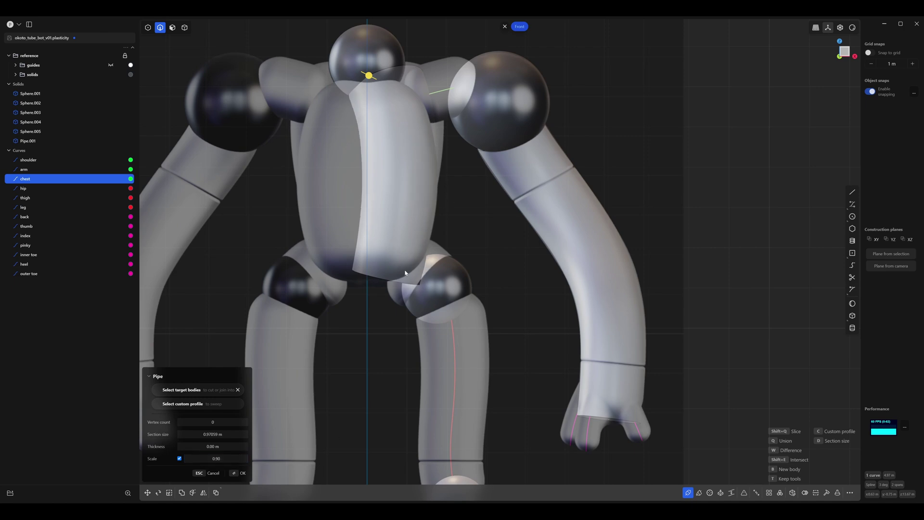
{"action": "type", "text": ".8"}
{"action": "key", "text": "Return"}
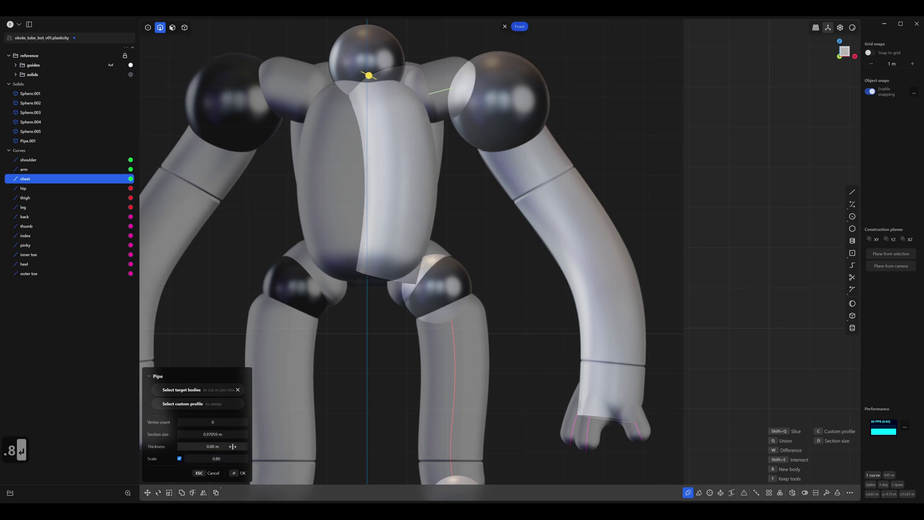
{"action": "key", "text": "Return"}
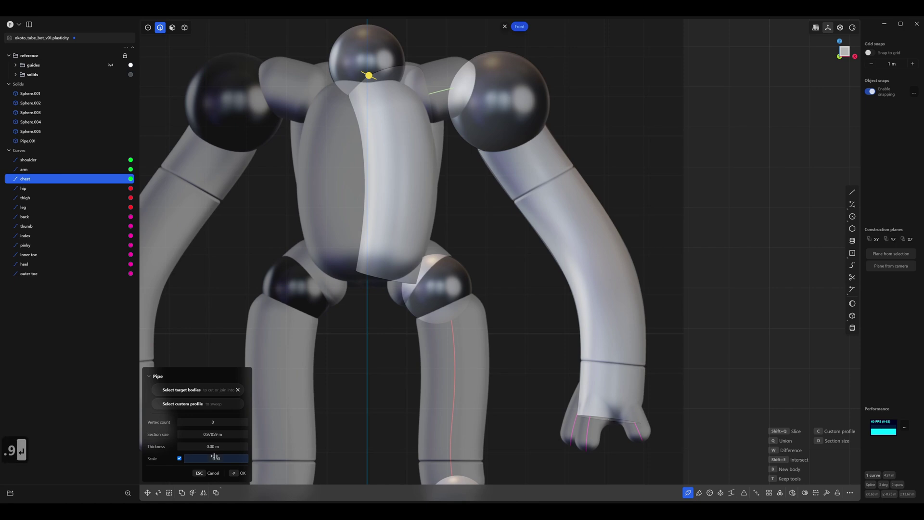
{"action": "left_click", "coordinate": [239, 473]}
{"action": "left_click", "coordinate": [378, 394]}
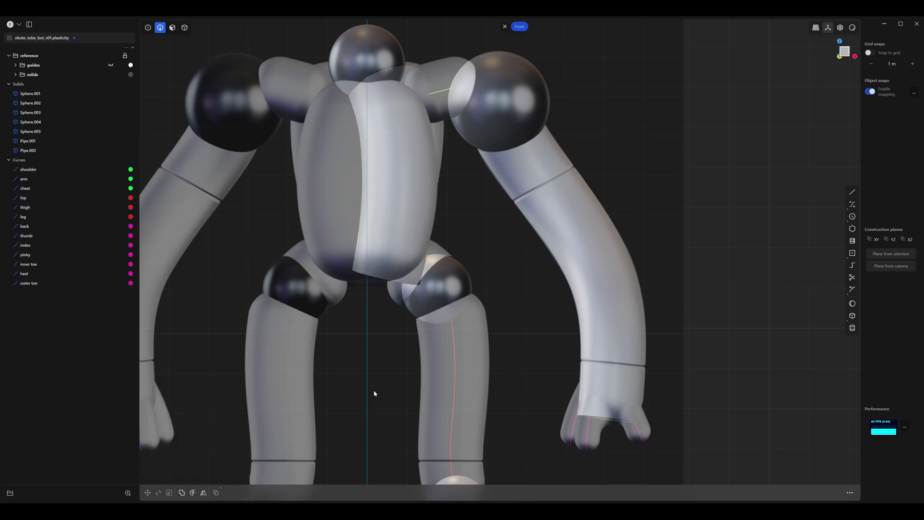
Create a pipe along the shoulder curve, sized to match the reference shoulder's thickness.
{"action": "middle_click_drag", "start_coordinate": [373, 392], "coordinate": [313, 255], "text": "shift"}
{"action": "scroll", "coordinate": [289, 254], "scroll_direction": "down", "scroll_amount": 5}
{"action": "scroll", "coordinate": [303, 257], "scroll_direction": "up", "scroll_amount": 4}
{"action": "scroll", "coordinate": [314, 299], "scroll_direction": "up", "scroll_amount": 8}
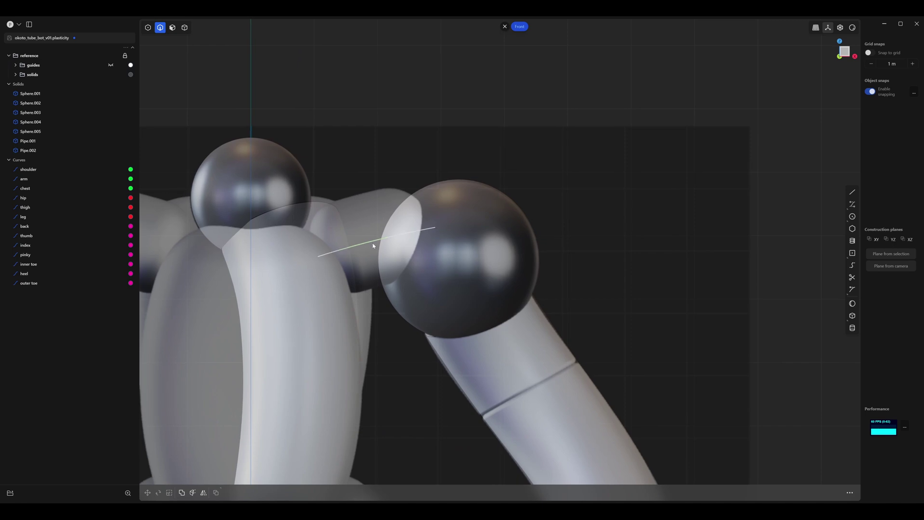
{"action": "left_click", "coordinate": [372, 243]}
{"action": "key", "text": "p"}
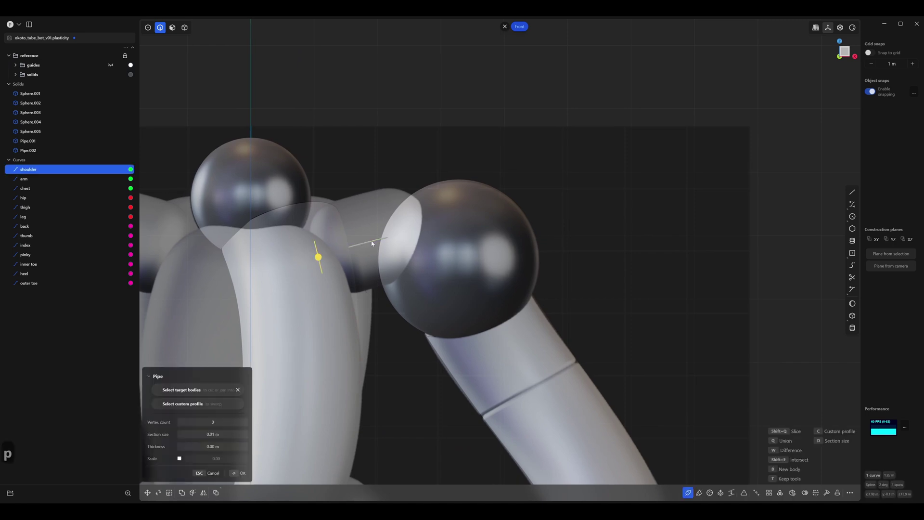
{"action": "left_click_drag", "start_coordinate": [318, 257], "coordinate": [314, 212]}
{"action": "key", "text": "Return"}
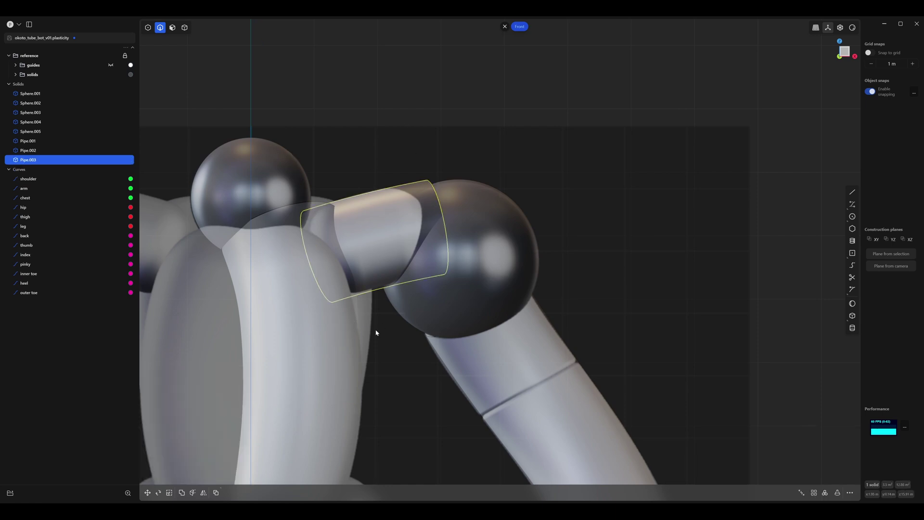
Build a pipe along the thigh curve with a section size of about 0.64 m and a scale of 0.9.
{"action": "scroll", "coordinate": [376, 333], "scroll_direction": "down", "scroll_amount": 6}
{"action": "scroll", "coordinate": [314, 139], "scroll_direction": "up", "scroll_amount": 5}
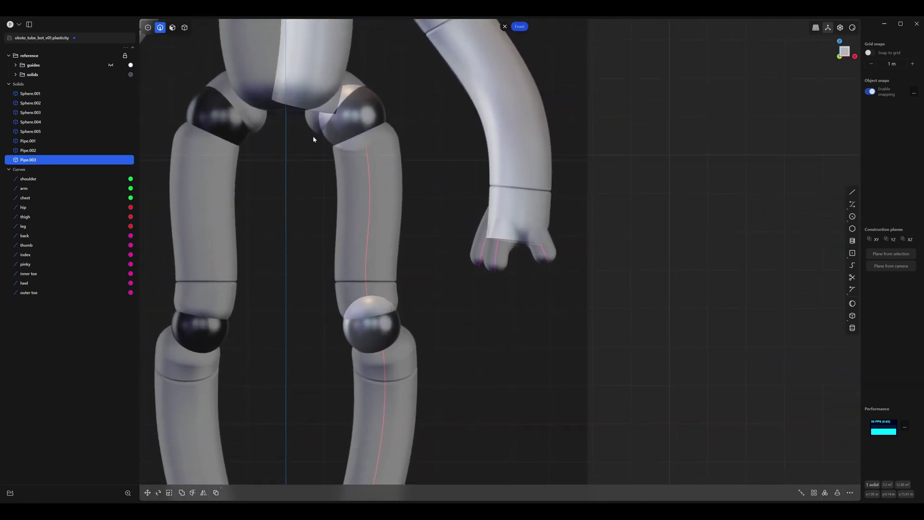
{"action": "left_click", "coordinate": [369, 209]}
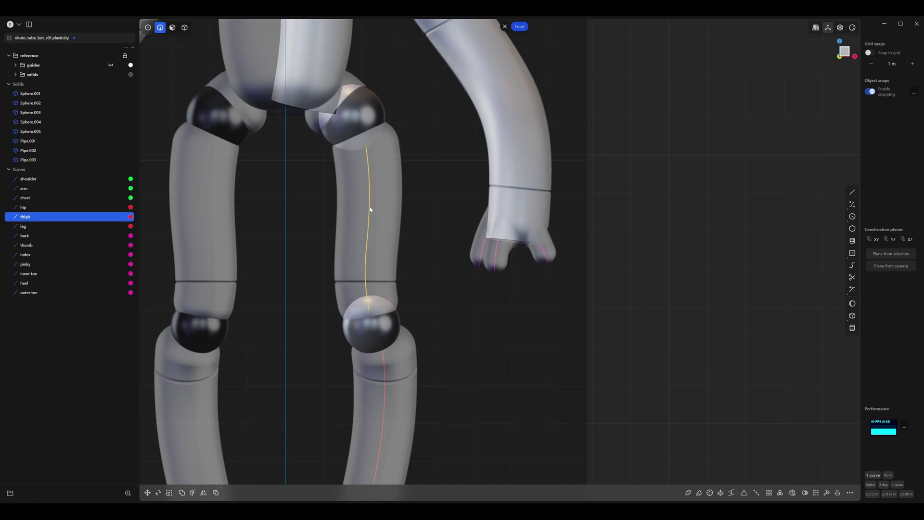
{"action": "key", "text": "p"}
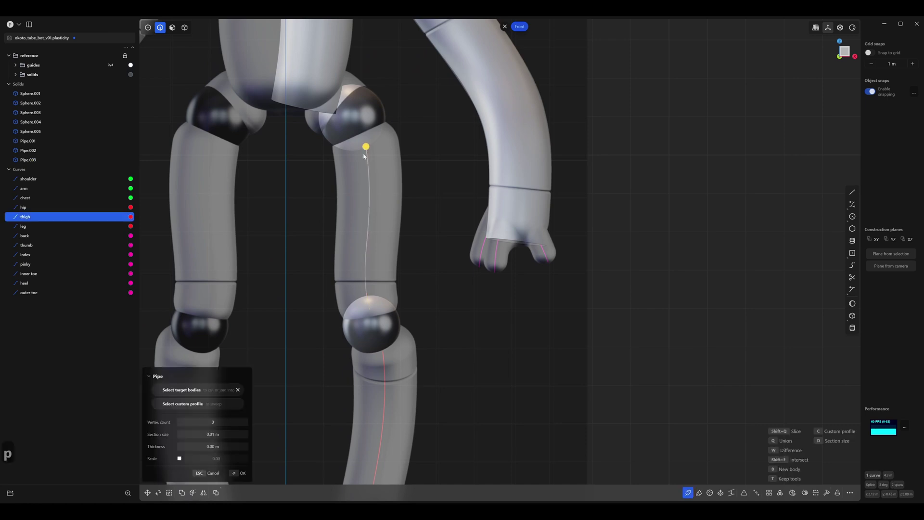
{"action": "mouse_move", "coordinate": [364, 155]}
{"action": "left_mouse_down"}
{"action": "mouse_move", "coordinate": [378, 161]}
{"action": "mouse_move", "coordinate": [371, 156]}
{"action": "left_mouse_up"}
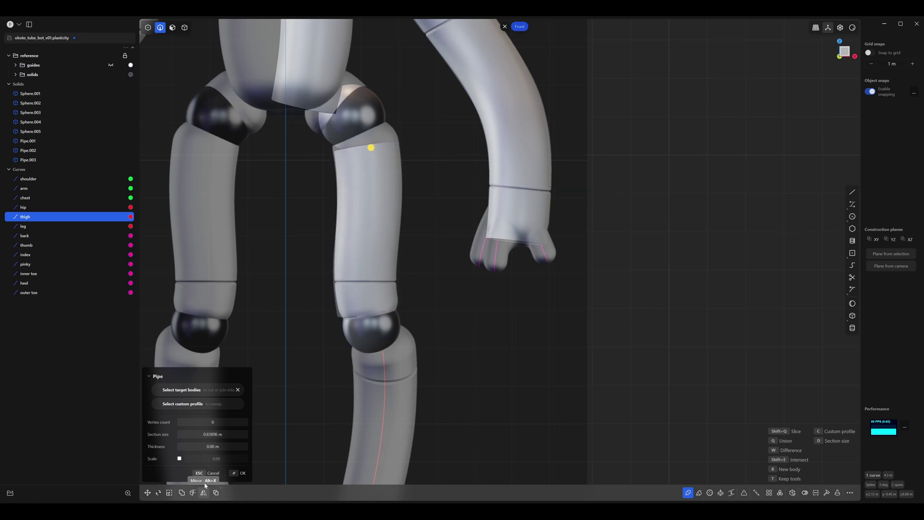
{"action": "left_click", "coordinate": [179, 459]}
{"action": "type", "text": ".9"}
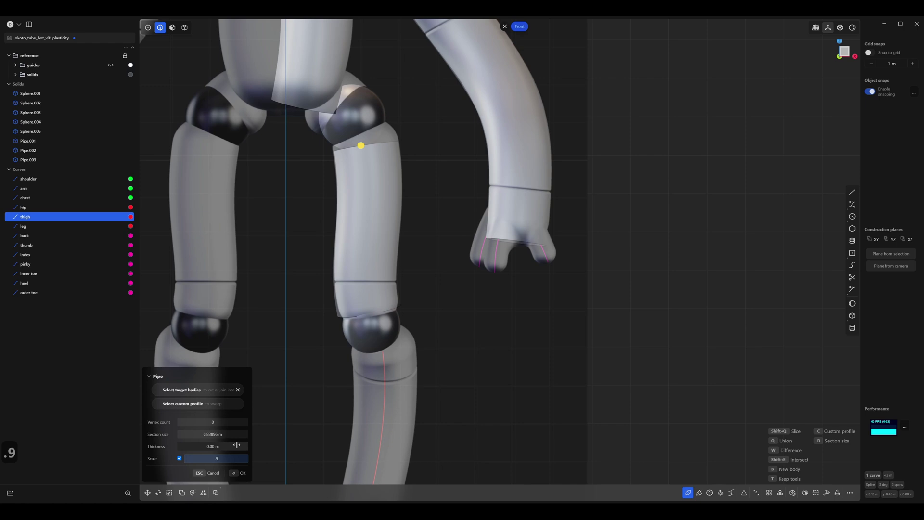
{"action": "left_click", "coordinate": [239, 474]}
Build a pipe along the leg curve with a section size of about 0.82 m and a scale of 0.9.
{"action": "middle_click_drag", "start_coordinate": [284, 398], "coordinate": [293, 231], "text": "shift"}
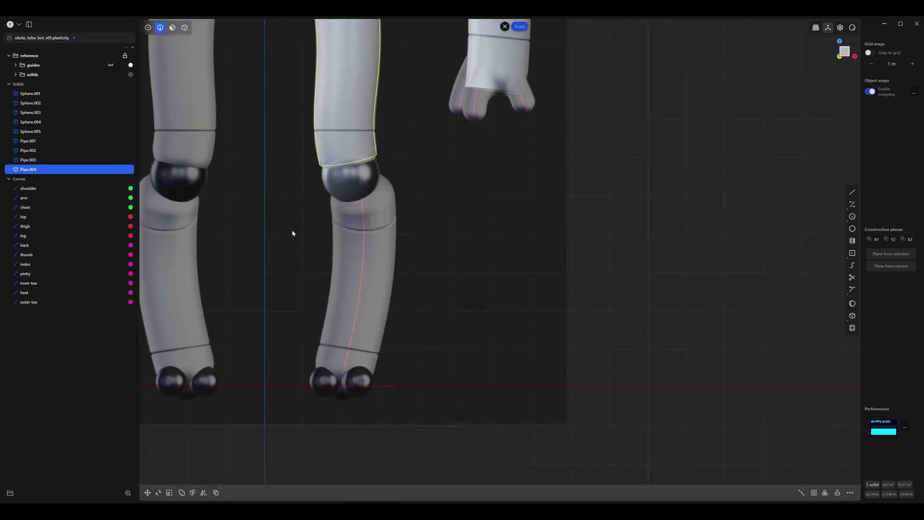
{"action": "left_click", "coordinate": [364, 268]}
{"action": "key", "text": "p"}
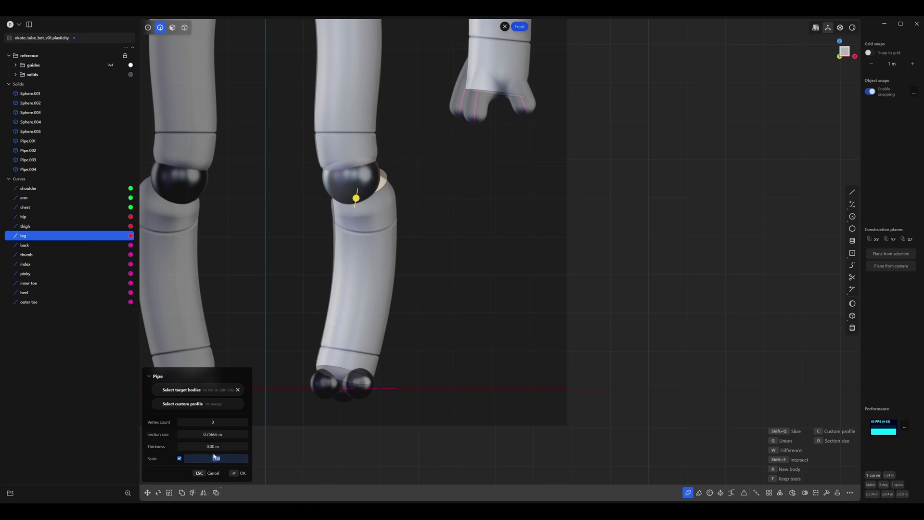
{"action": "left_click", "coordinate": [215, 447]}
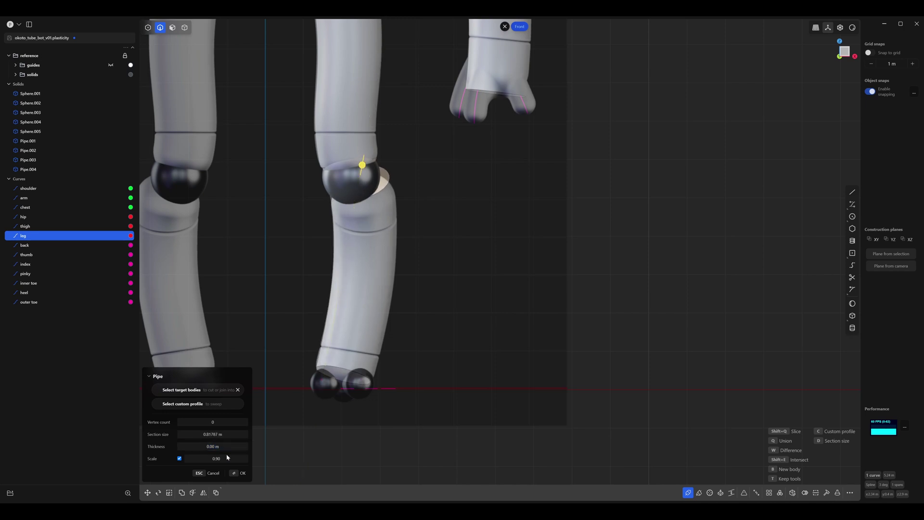
{"action": "left_click", "coordinate": [233, 474]}
Build a pipe along the pinky curve with a section size of about 0.31 m and a scale of 0.9.
{"action": "scroll", "coordinate": [438, 175], "scroll_direction": "up", "scroll_amount": 5}
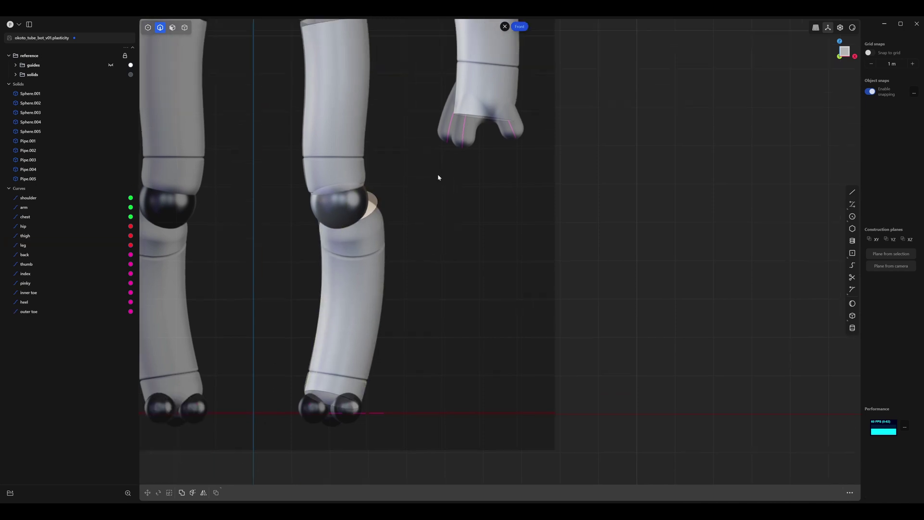
{"action": "scroll", "coordinate": [396, 254], "scroll_direction": "up", "scroll_amount": 5}
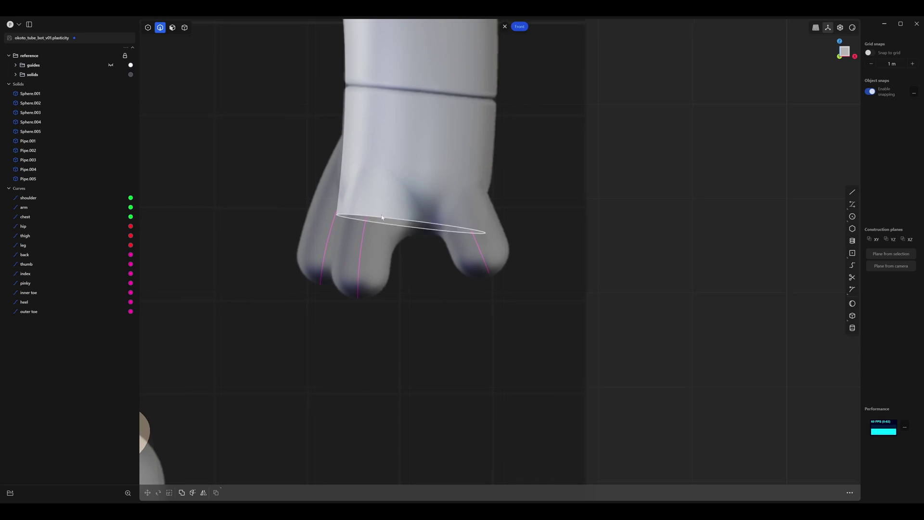
{"action": "scroll", "coordinate": [398, 222], "scroll_direction": "up", "scroll_amount": 3}
{"action": "scroll", "coordinate": [375, 219], "scroll_direction": "down", "scroll_amount": 5}
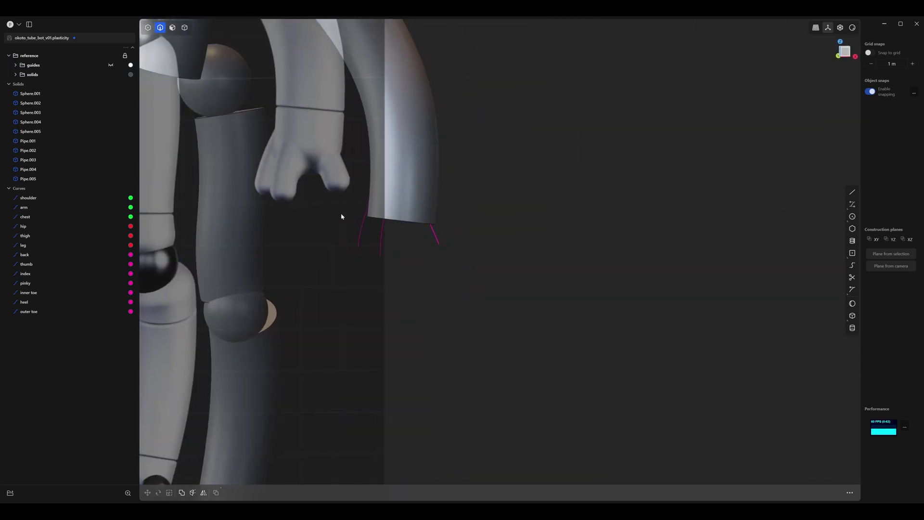
{"action": "key", "text": "1"}
{"action": "scroll", "coordinate": [409, 232], "scroll_direction": "up", "scroll_amount": 5}
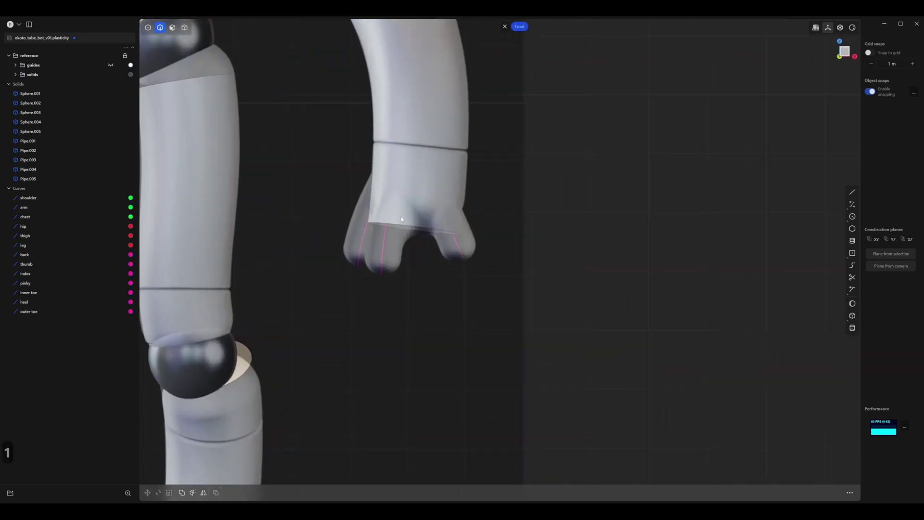
{"action": "middle_click_drag", "start_coordinate": [448, 252], "coordinate": [412, 224], "text": "shift"}
{"action": "left_click", "coordinate": [474, 255]}
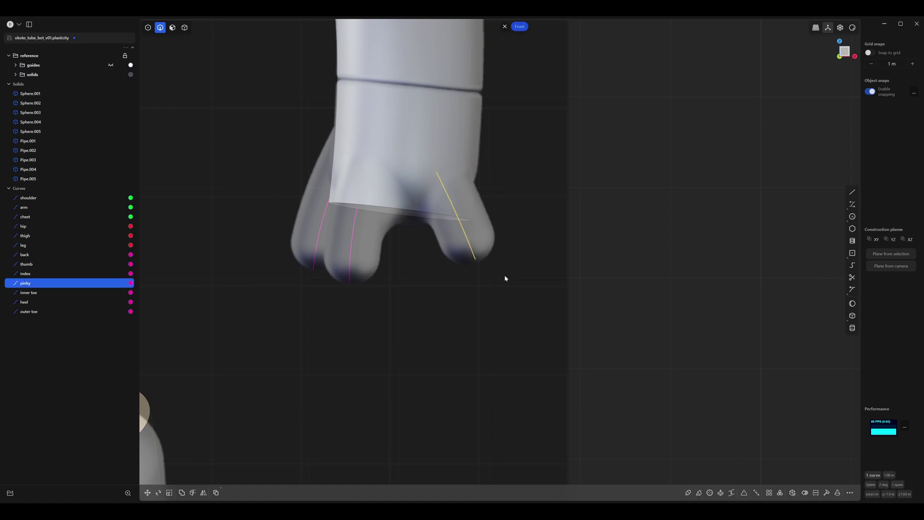
{"action": "key", "text": "p"}
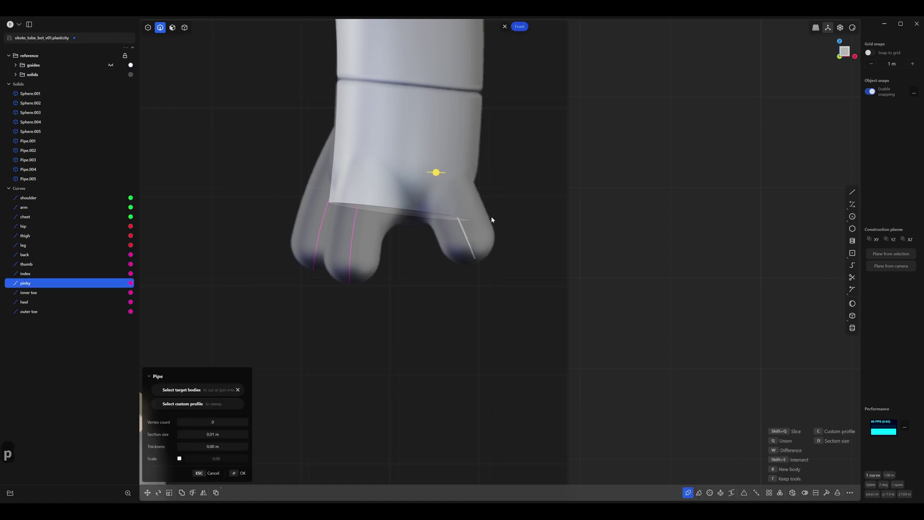
{"action": "left_click_drag", "start_coordinate": [437, 175], "coordinate": [446, 182]}
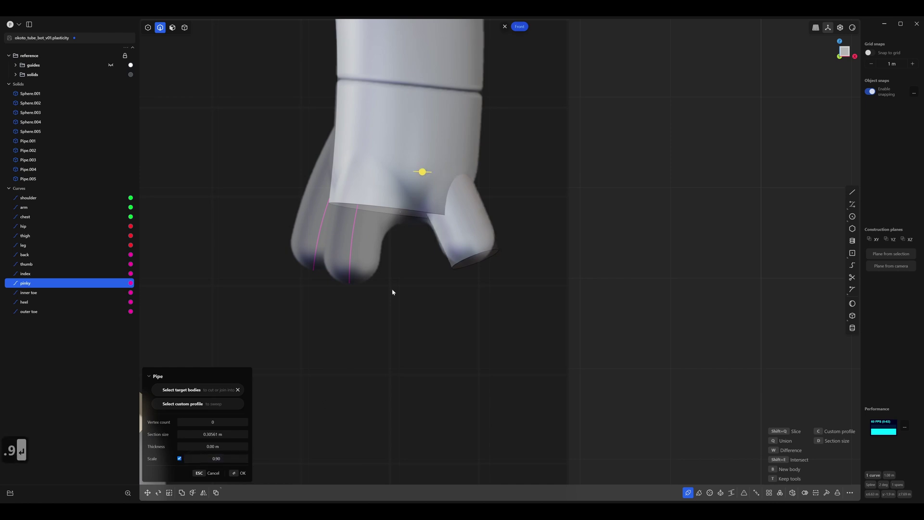
{"action": "key", "text": "Return"}
Build pipes along the index and thumb curves together with a section size of about 0.28 m and a scale of 0.9.
{"action": "left_click", "coordinate": [352, 243]}
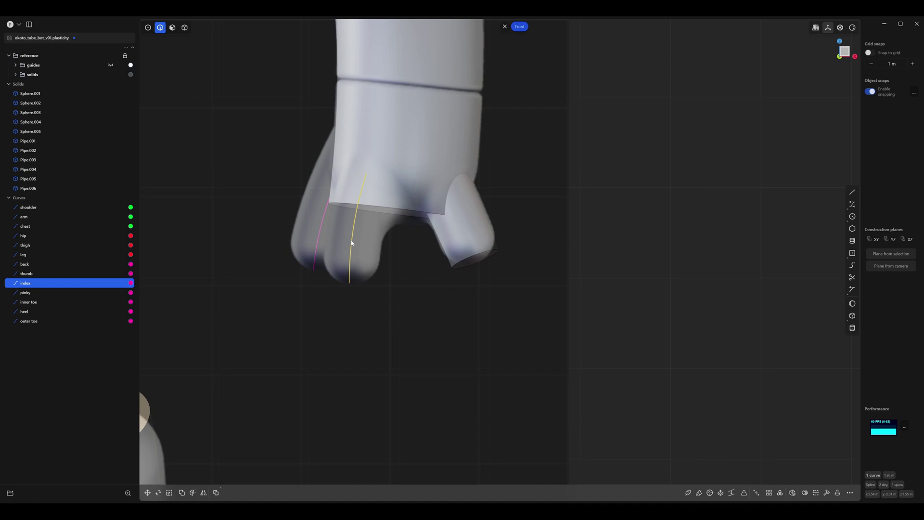
{"action": "left_click", "coordinate": [319, 241], "text": "shift"}
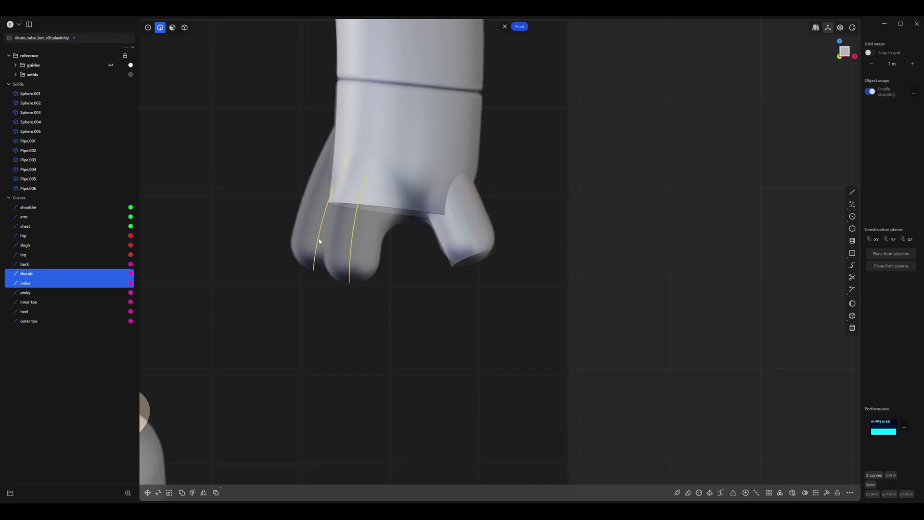
{"action": "key", "text": "p"}
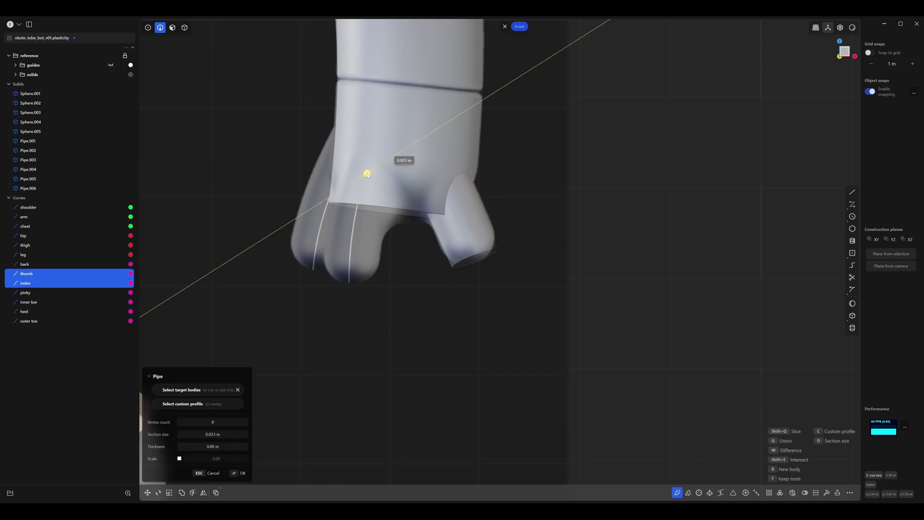
{"action": "left_click_drag", "start_coordinate": [368, 174], "coordinate": [380, 172]}
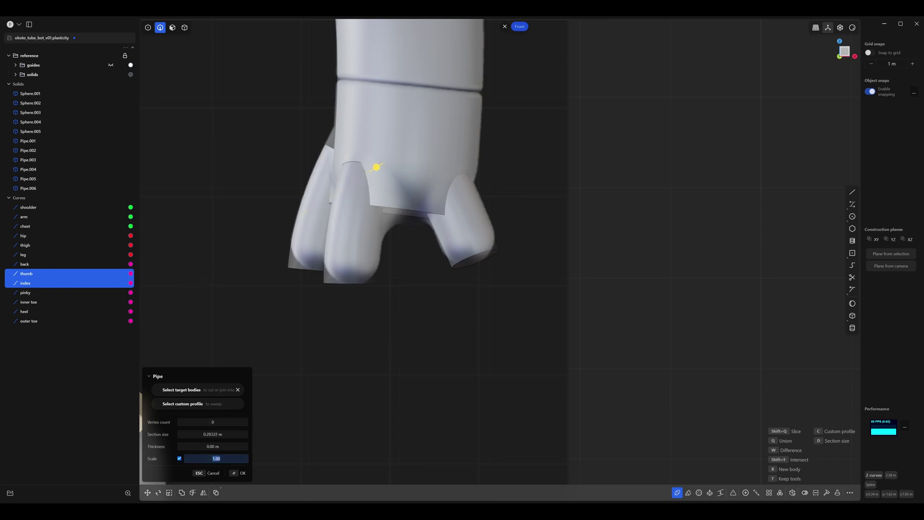
{"action": "type", "text": ".9"}
{"action": "key", "text": "Return"}
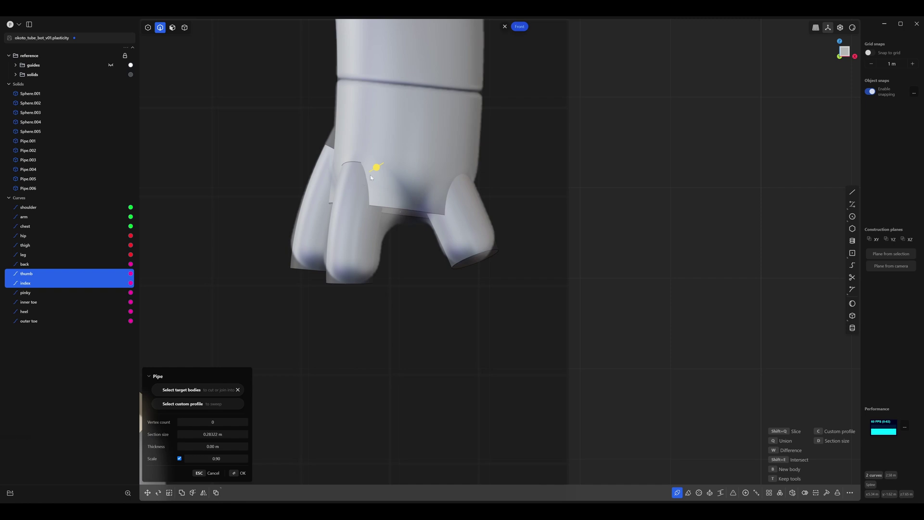
{"action": "left_click", "coordinate": [241, 473]}
Create a pipe along the back curve with a section size of about 1.15 m.
{"action": "scroll", "coordinate": [417, 347], "scroll_direction": "down", "scroll_amount": 5}
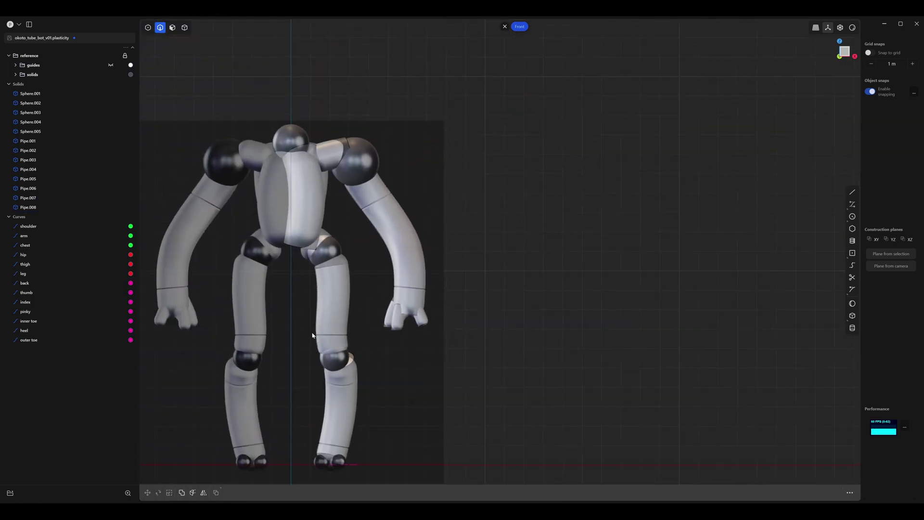
{"action": "middle_click_drag", "start_coordinate": [312, 334], "coordinate": [362, 311], "text": "shift"}
{"action": "middle_click_drag", "start_coordinate": [392, 237], "coordinate": [353, 244]}
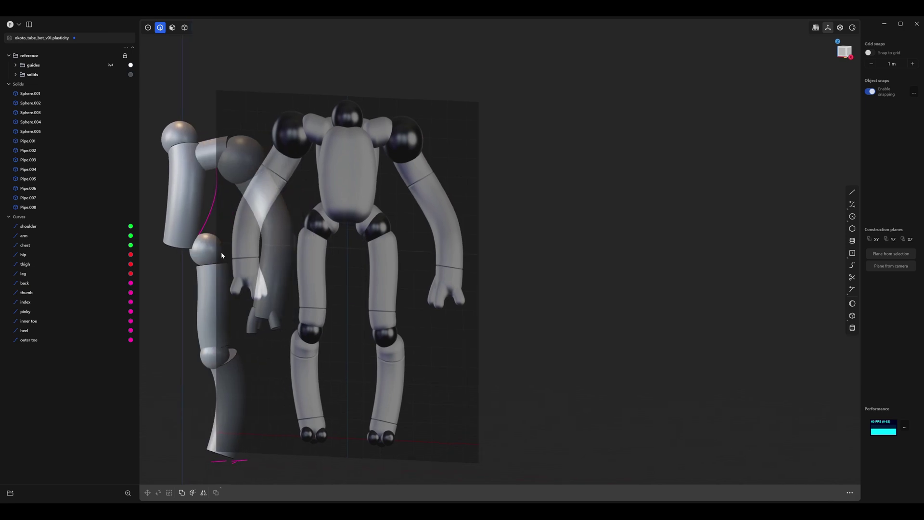
{"action": "middle_click_drag", "start_coordinate": [222, 256], "coordinate": [434, 145]}
{"action": "scroll", "coordinate": [501, 178], "scroll_direction": "up", "scroll_amount": 5}
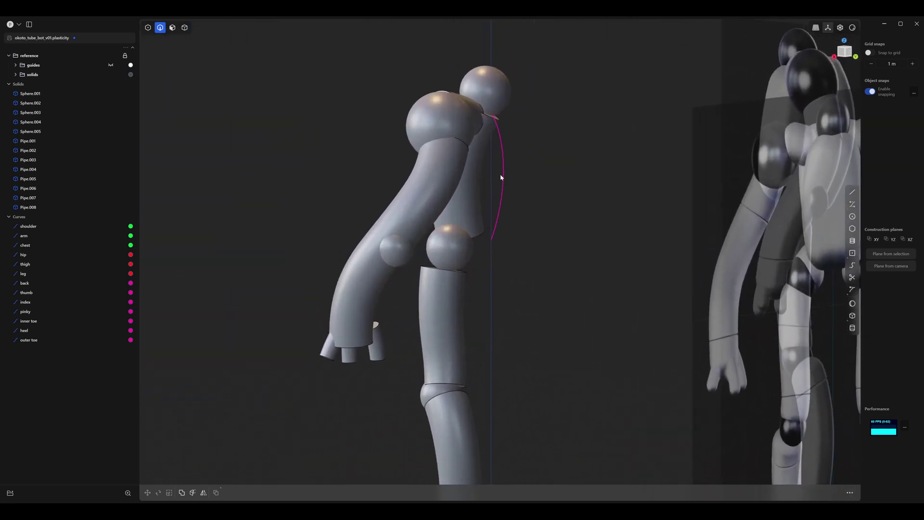
{"action": "left_click", "coordinate": [502, 190]}
{"action": "scroll", "coordinate": [535, 206], "scroll_direction": "up", "scroll_amount": 3}
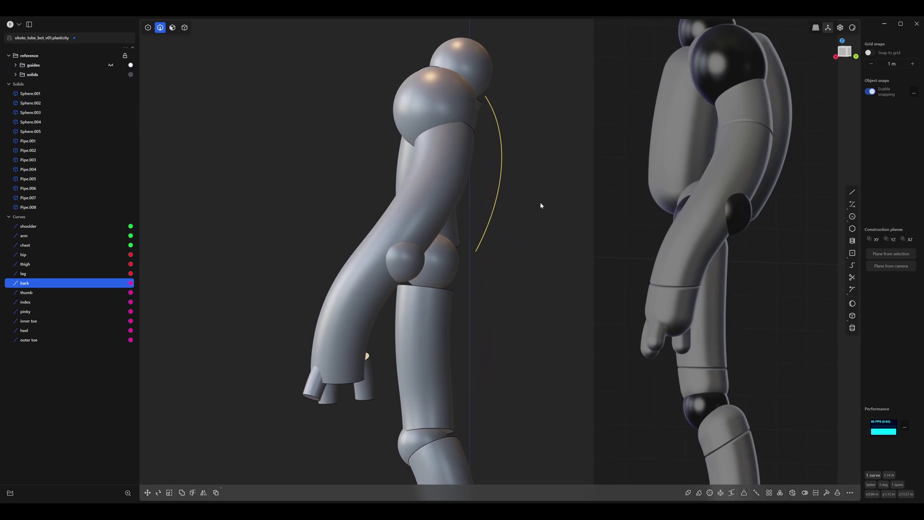
{"action": "key", "text": "p"}
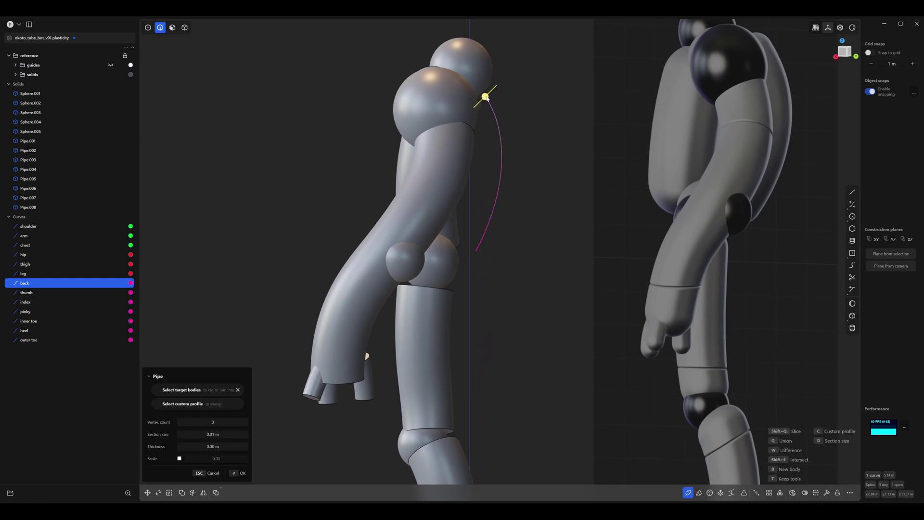
{"action": "left_click_drag", "start_coordinate": [487, 98], "coordinate": [522, 100]}
{"action": "middle_click_drag", "start_coordinate": [562, 119], "coordinate": [503, 121]}
{"action": "left_click_drag", "start_coordinate": [503, 122], "coordinate": [509, 117]}
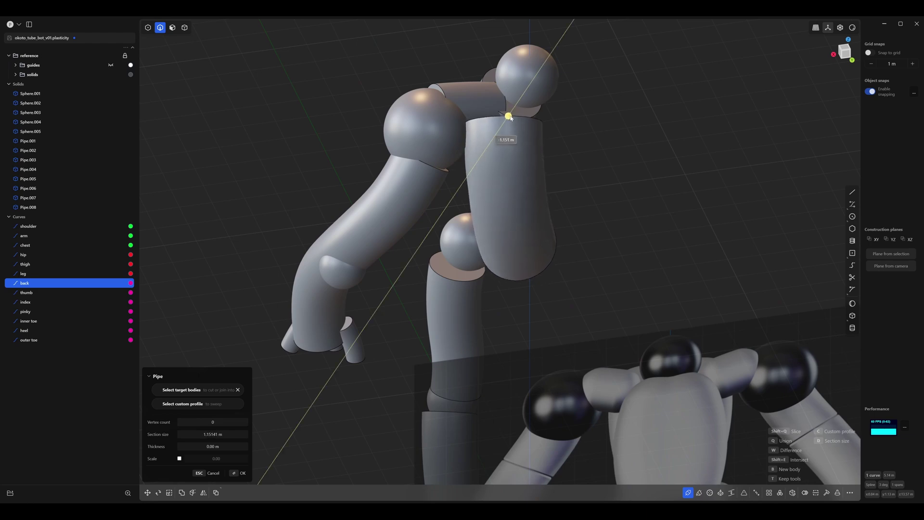
Taper the back pipe slightly toward its lower end with the scale option and finish it.
{"action": "middle_click_drag", "start_coordinate": [509, 118], "coordinate": [415, 186]}
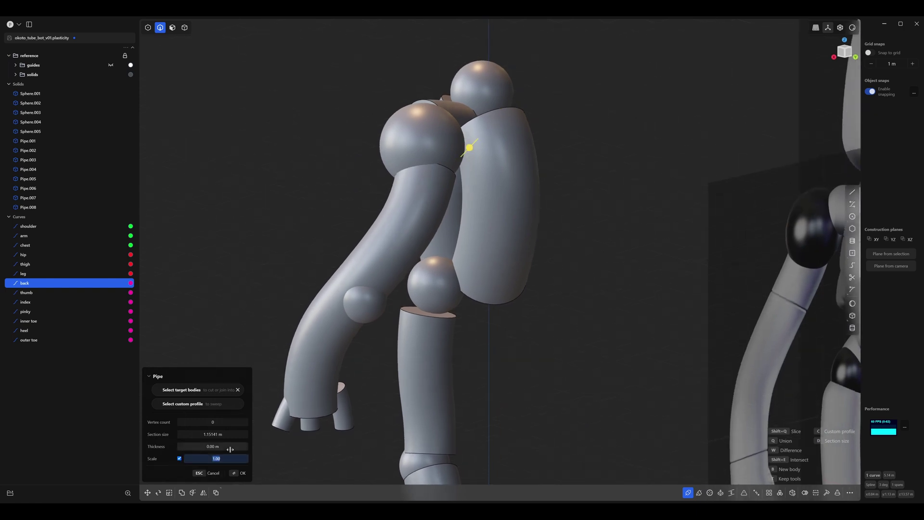
{"action": "key", "text": "Return"}
{"action": "left_click", "coordinate": [238, 474]}
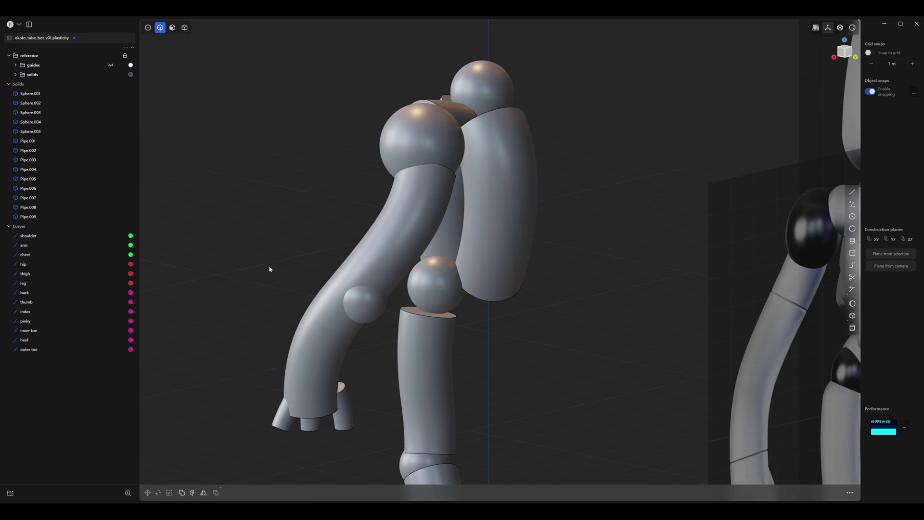
Turn on X-ray mode to expose the guide curves hidden inside the solids.
{"action": "middle_click_drag", "start_coordinate": [268, 268], "coordinate": [551, 285]}
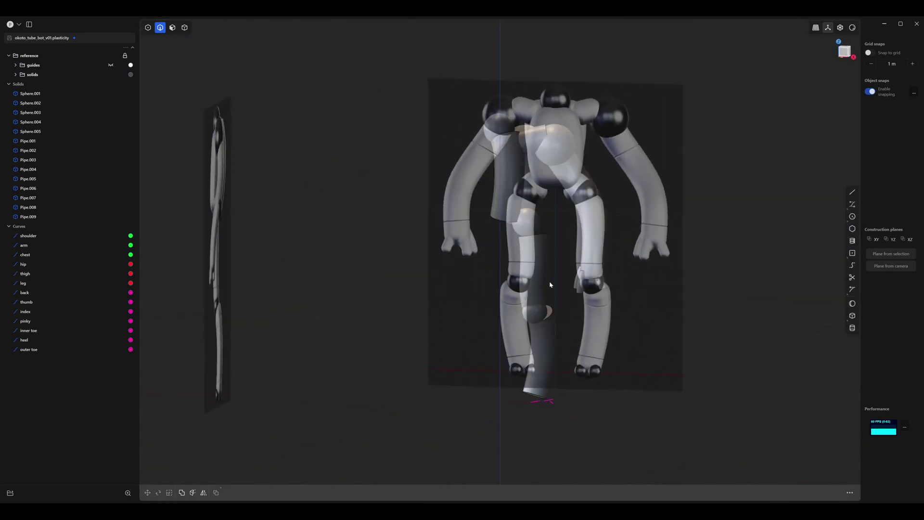
{"action": "middle_click_drag", "start_coordinate": [549, 229], "coordinate": [489, 234], "text": "shift"}
{"action": "scroll", "coordinate": [489, 233], "scroll_direction": "up", "scroll_amount": 8}
{"action": "key", "text": "alt+z"}
{"action": "key", "text": "alt+z"}
{"action": "middle_click_drag", "start_coordinate": [428, 232], "coordinate": [729, 151]}
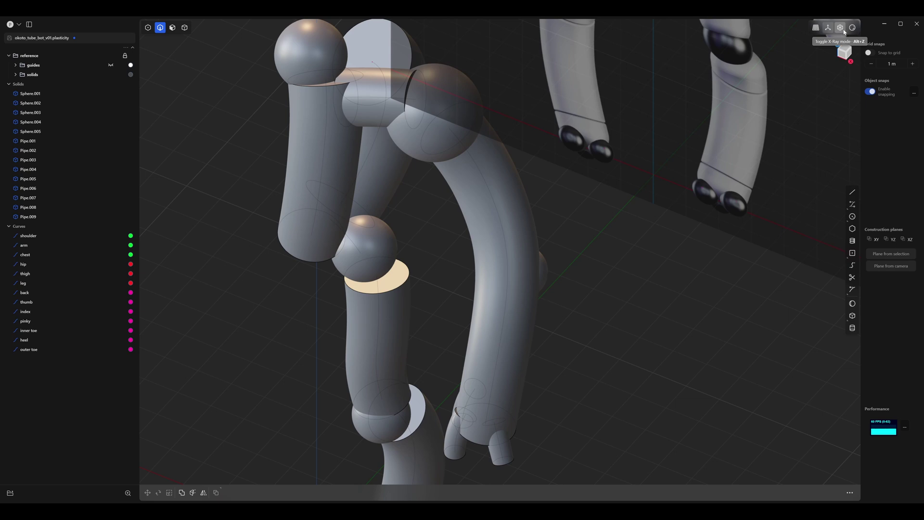
Build a pipe along the hip curve with a section size of about 0.71 m, matching the reference hip in front view.
{"action": "scroll", "coordinate": [376, 238], "scroll_direction": "down", "scroll_amount": 10}
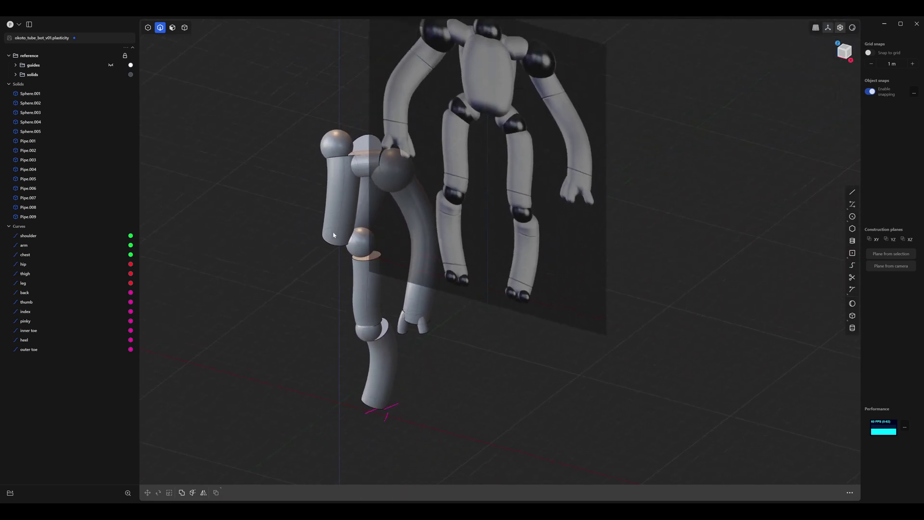
{"action": "mouse_move", "coordinate": [333, 235]}
{"action": "middle_mouse_down"}
{"action": "mouse_move", "coordinate": [302, 241]}
{"action": "mouse_move", "coordinate": [342, 241]}
{"action": "middle_mouse_up"}
{"action": "scroll", "coordinate": [342, 241], "scroll_direction": "up", "scroll_amount": 6}
{"action": "middle_click_drag", "start_coordinate": [397, 262], "coordinate": [398, 236]}
{"action": "left_click", "coordinate": [382, 251]}
{"action": "key", "text": "1"}
{"action": "scroll", "coordinate": [408, 234], "scroll_direction": "up", "scroll_amount": 6}
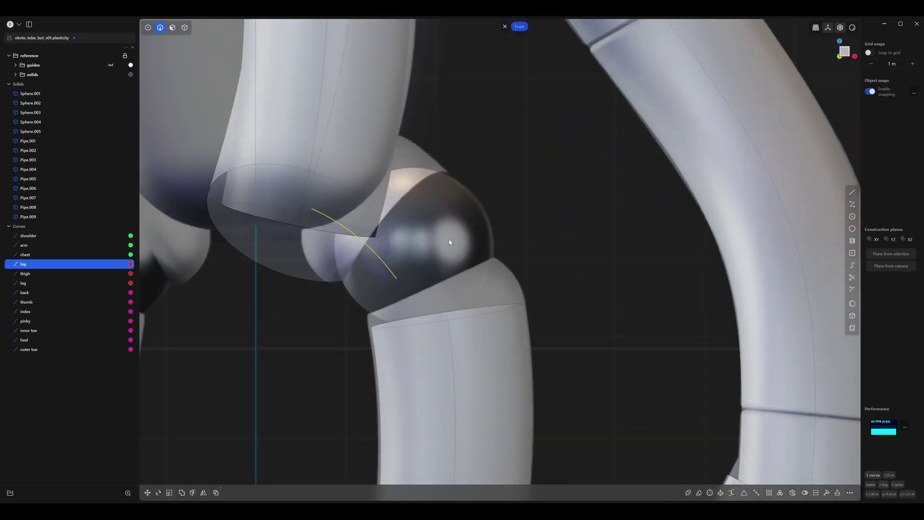
{"action": "key", "text": "p"}
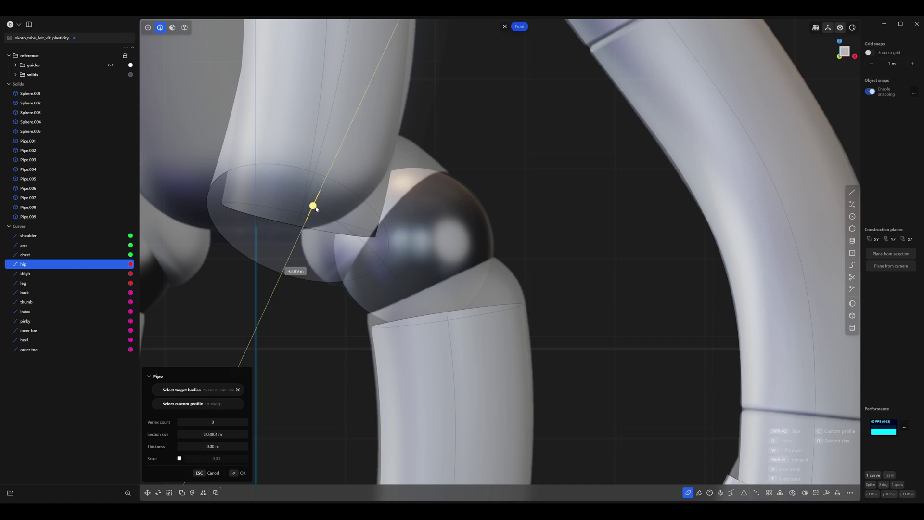
{"action": "left_click_drag", "start_coordinate": [347, 181], "coordinate": [361, 171]}
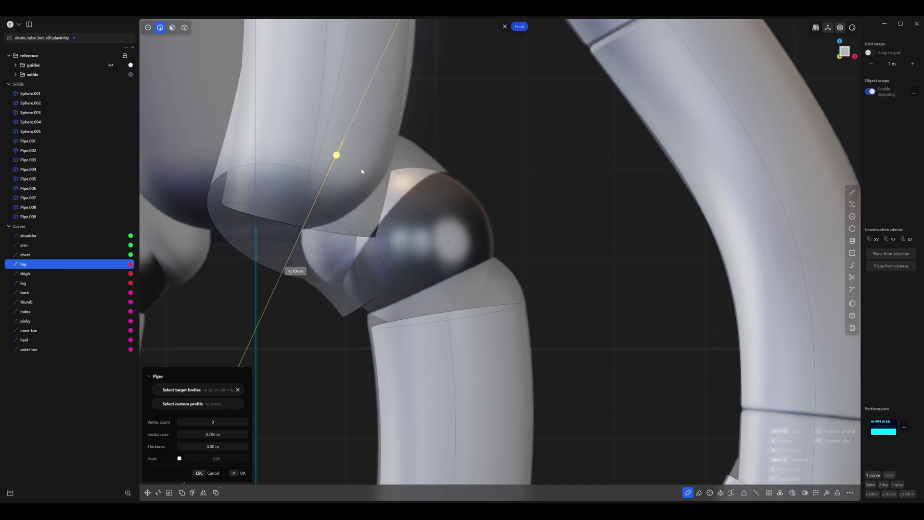
{"action": "scroll", "coordinate": [361, 172], "scroll_direction": "down", "scroll_amount": 5}
{"action": "key", "text": "Return"}
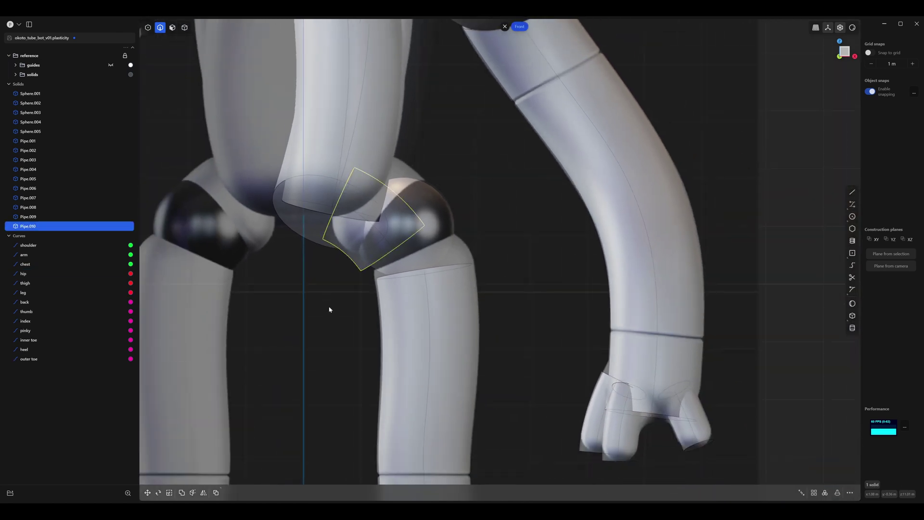
Create a pipe along the inner toe curve with a section size of about 0.36 m.
{"action": "key", "text": "Escape"}
{"action": "scroll", "coordinate": [362, 305], "scroll_direction": "down", "scroll_amount": 10}
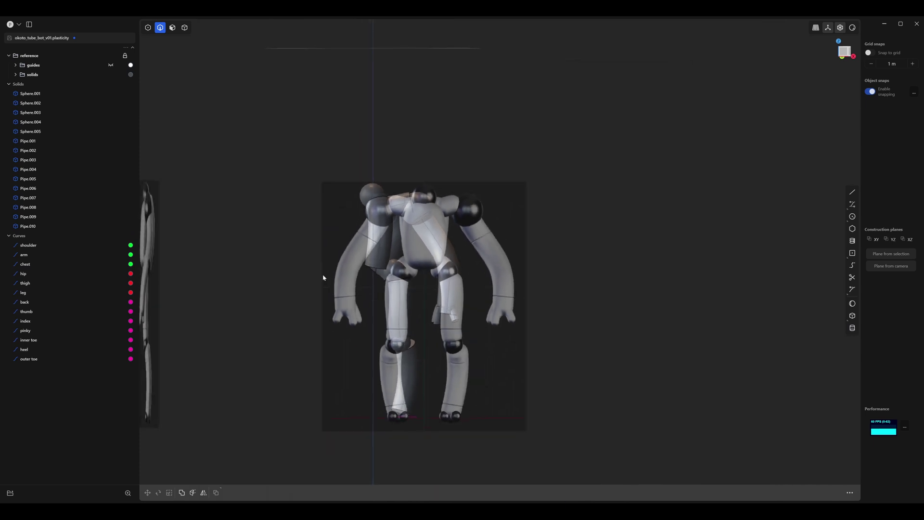
{"action": "middle_click_drag", "start_coordinate": [324, 274], "coordinate": [354, 301]}
{"action": "scroll", "coordinate": [354, 302], "scroll_direction": "up", "scroll_amount": 10}
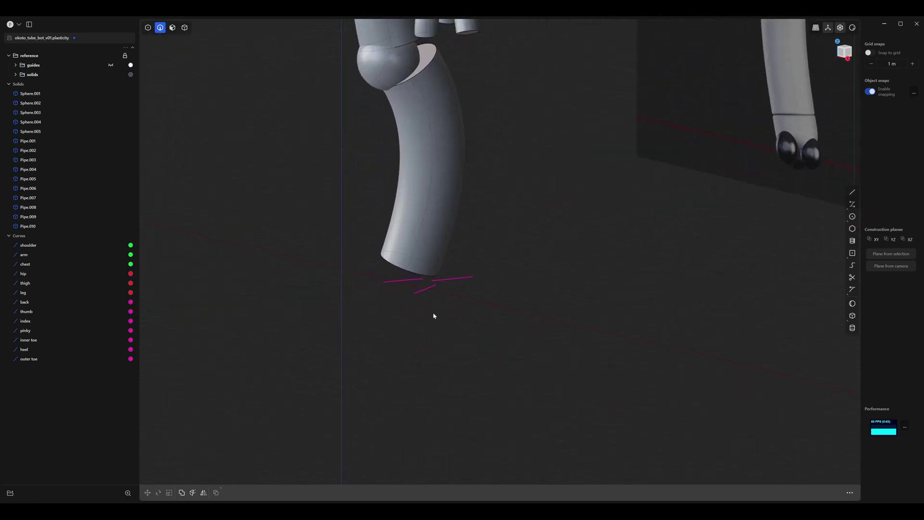
{"action": "left_click", "coordinate": [426, 281]}
{"action": "key", "text": "2"}
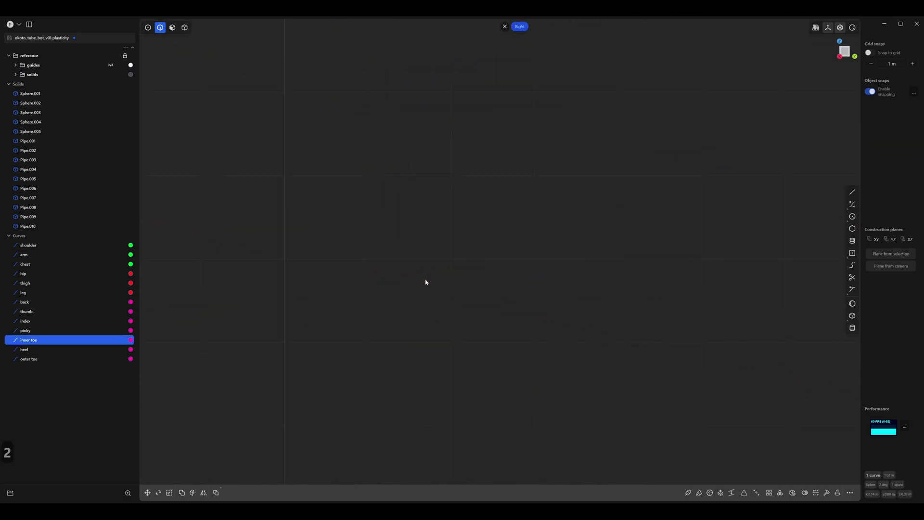
{"action": "scroll", "coordinate": [427, 283], "scroll_direction": "down", "scroll_amount": 6}
{"action": "middle_click_drag", "start_coordinate": [218, 236], "coordinate": [417, 257], "text": "shift"}
{"action": "scroll", "coordinate": [417, 258], "scroll_direction": "up", "scroll_amount": 6}
{"action": "middle_click_drag", "start_coordinate": [514, 277], "coordinate": [518, 334]}
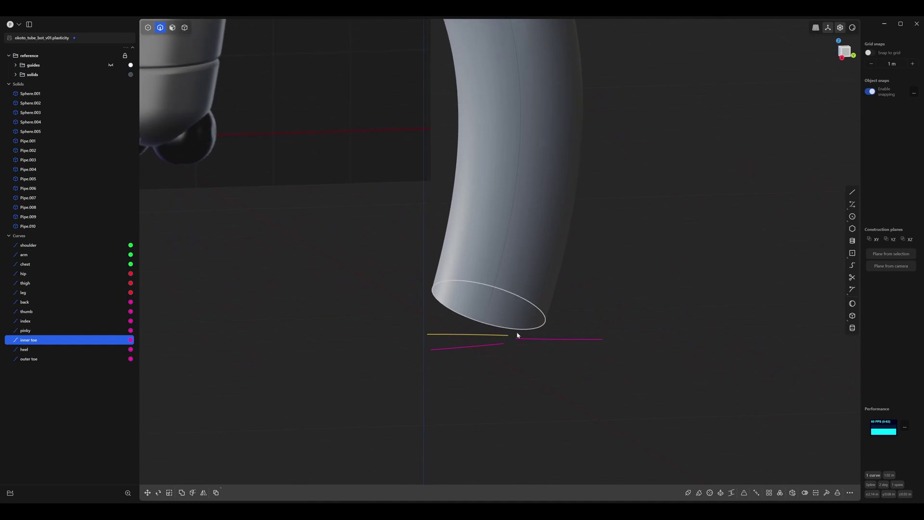
{"action": "key", "text": "p"}
{"action": "left_click_drag", "start_coordinate": [508, 335], "coordinate": [534, 307]}
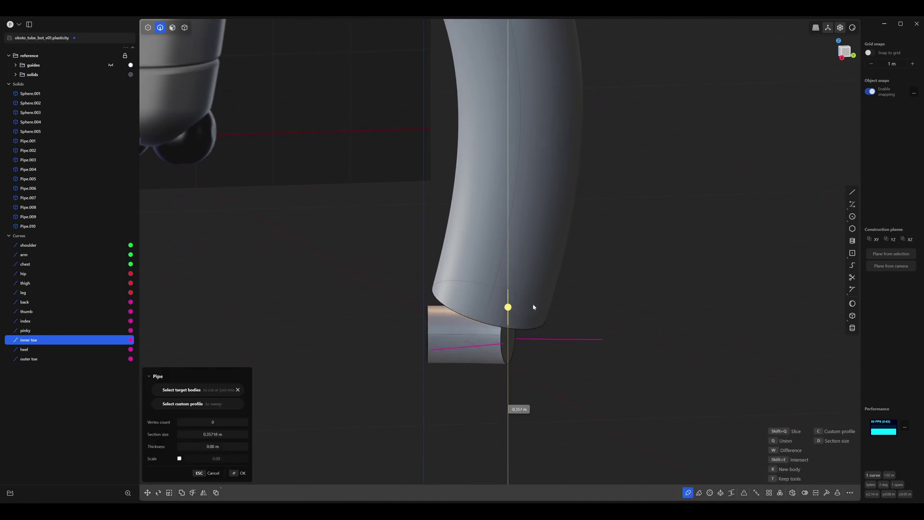
Enlarge the inner toe pipe's section size to about 0.38 m against the reference foot in right view and finish it.
{"action": "key", "text": "2"}
{"action": "middle_click_drag", "start_coordinate": [175, 188], "coordinate": [479, 265], "text": "shift"}
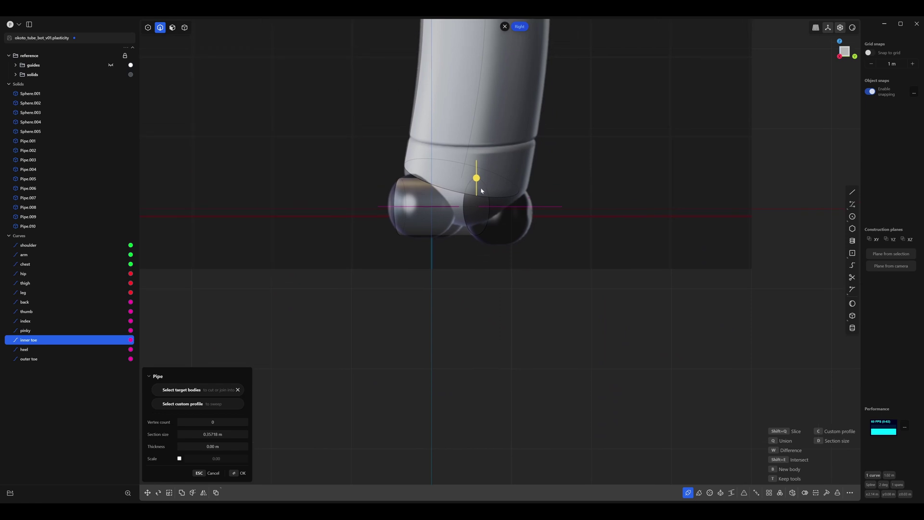
{"action": "left_click_drag", "start_coordinate": [479, 183], "coordinate": [478, 180]}
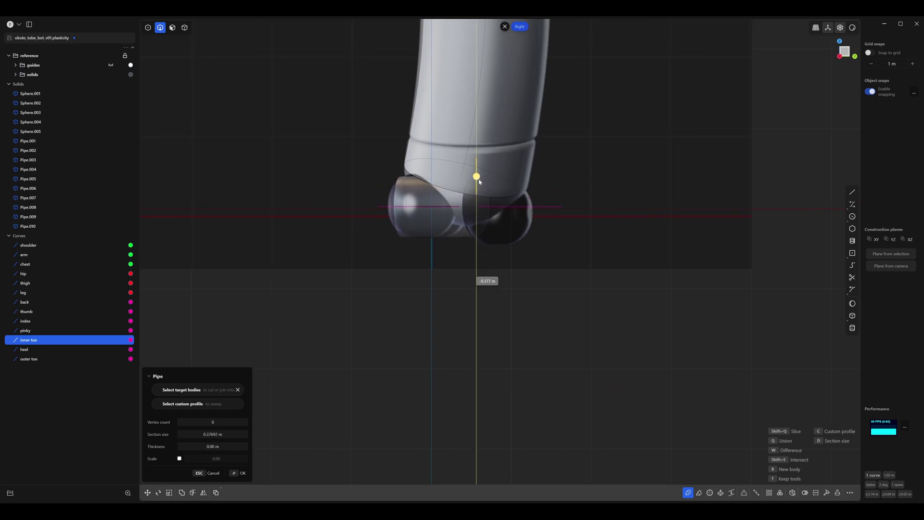
{"action": "right_click", "coordinate": [451, 220]}
Create pipes along the outer toe and heel curves together, sized to match the inner toe in right view.
{"action": "middle_click_drag", "start_coordinate": [452, 219], "coordinate": [134, 127]}
{"action": "left_click", "coordinate": [450, 288]}
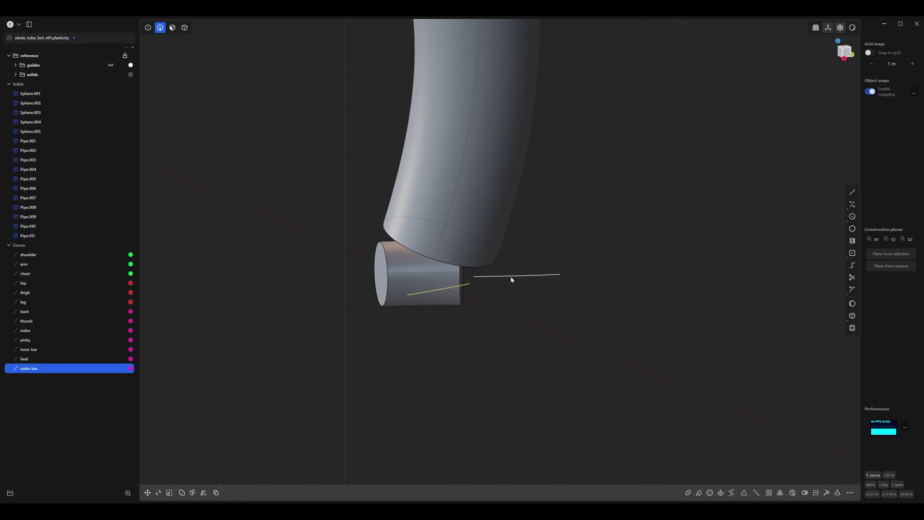
{"action": "left_click", "coordinate": [511, 278], "text": "shift"}
{"action": "key", "text": "ctrl+z"}
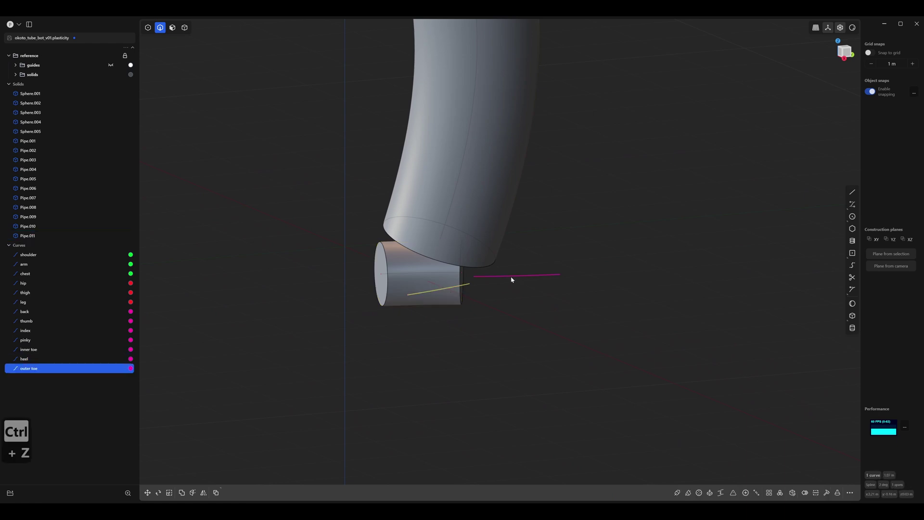
{"action": "left_click", "coordinate": [512, 278], "text": "shift"}
{"action": "key", "text": "2"}
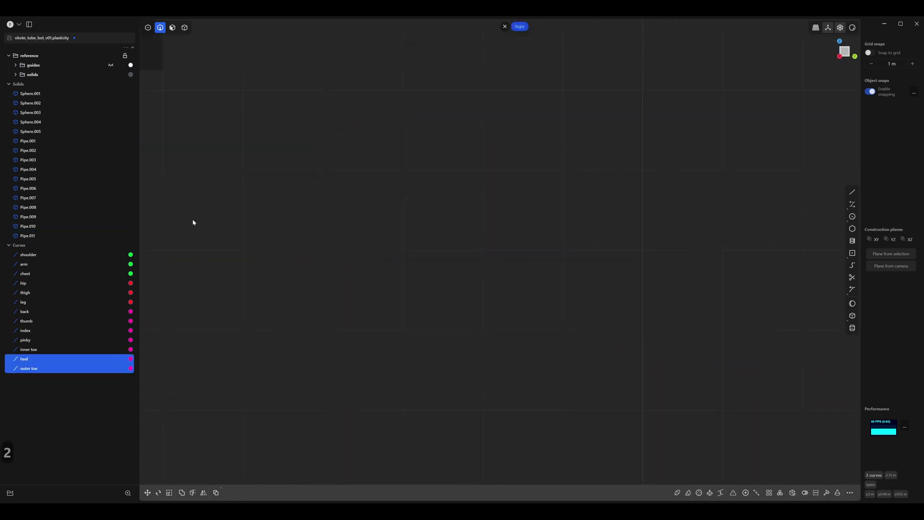
{"action": "middle_click_drag", "start_coordinate": [193, 223], "coordinate": [420, 321], "text": "shift"}
{"action": "key", "text": "p"}
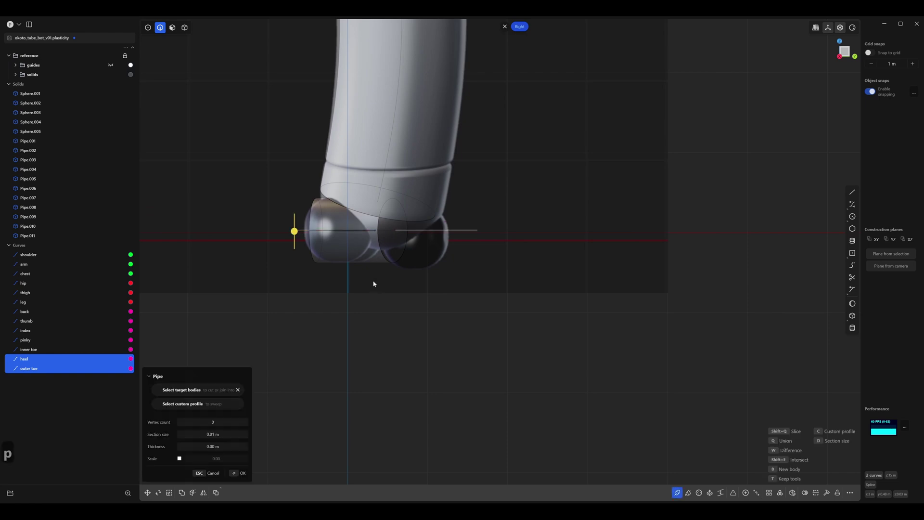
{"action": "left_click_drag", "start_coordinate": [297, 233], "coordinate": [307, 200]}
{"action": "key", "text": "Return"}
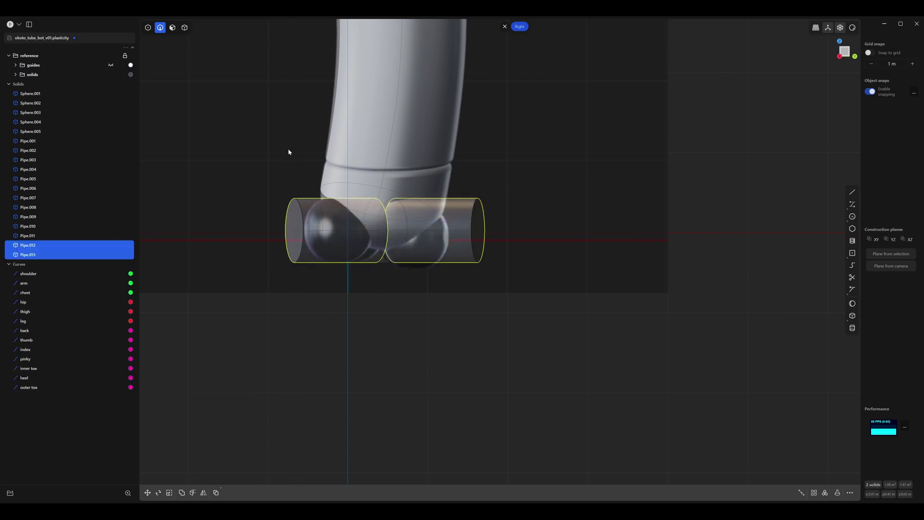
Select all the robot's solids and mirror them along X across the body's centre plane.
{"action": "middle_click_drag", "start_coordinate": [289, 151], "coordinate": [220, 77]}
{"action": "scroll", "coordinate": [366, 319], "scroll_direction": "down", "scroll_amount": 5}
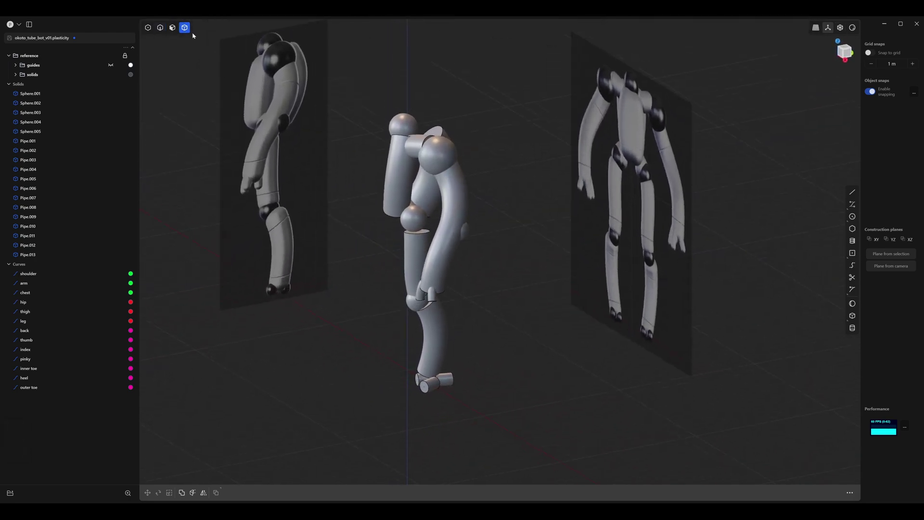
{"action": "middle_click_drag", "start_coordinate": [193, 35], "coordinate": [330, 157]}
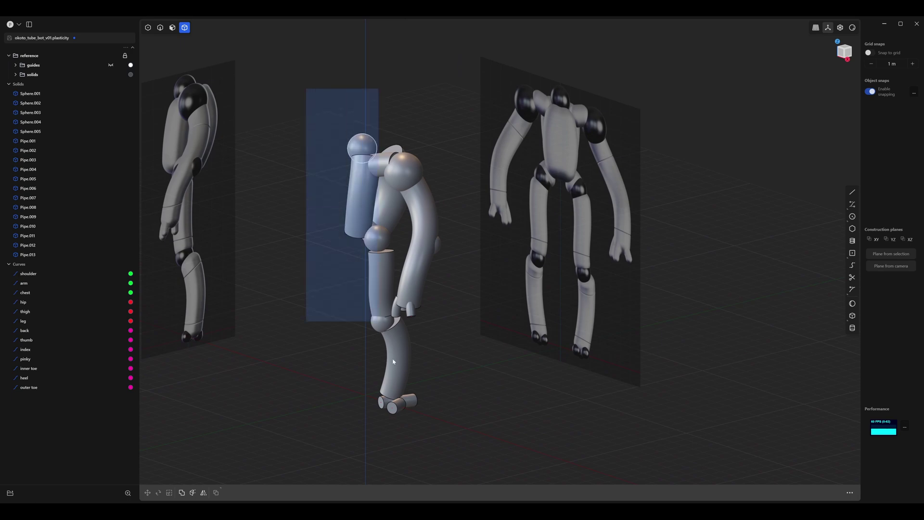
{"action": "left_click_drag", "start_coordinate": [393, 362], "coordinate": [445, 464]}
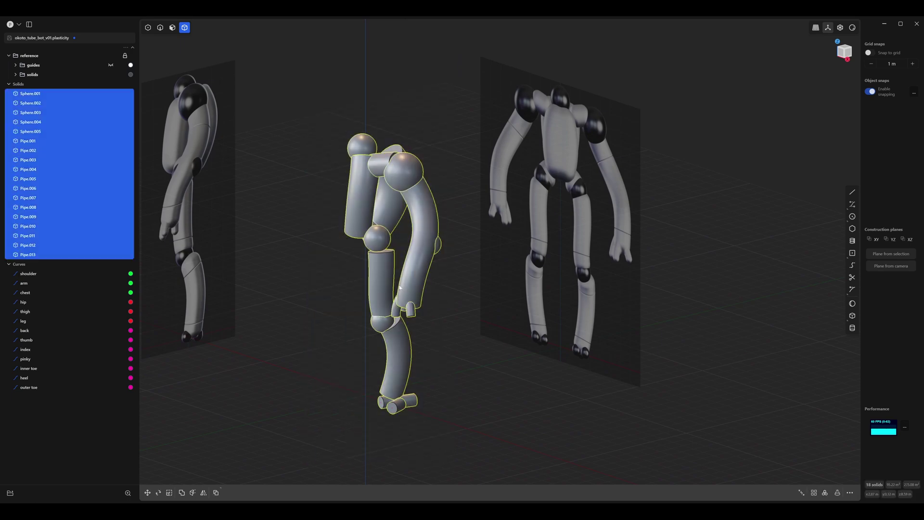
{"action": "key", "text": "alt+z"}
{"action": "key", "text": "alt+x"}
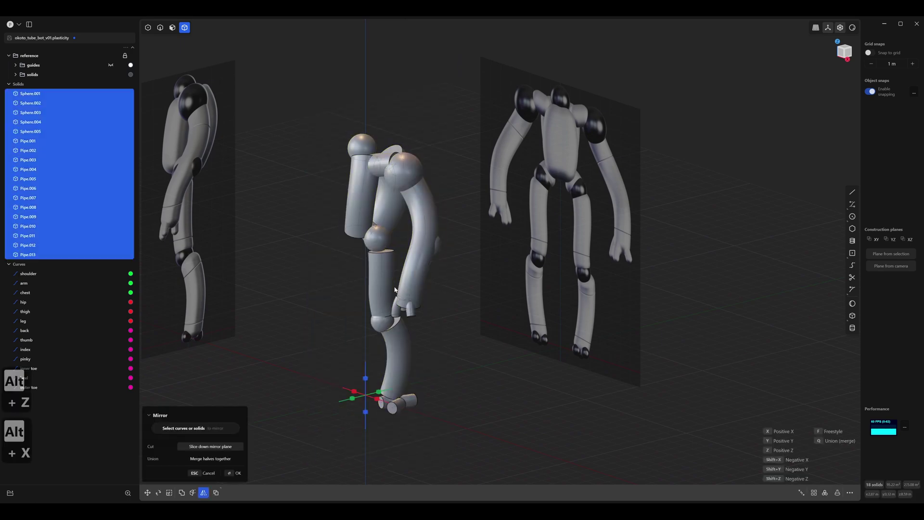
{"action": "left_click", "coordinate": [378, 400]}
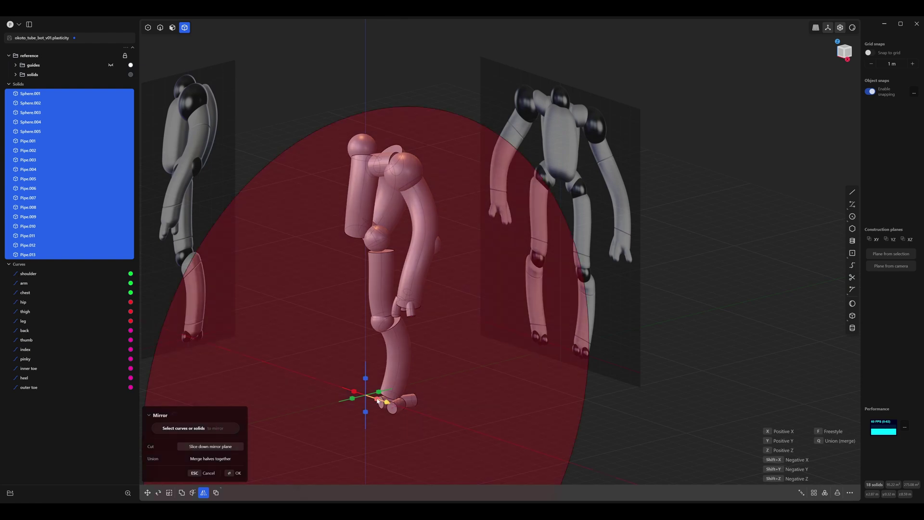
{"action": "middle_click_drag", "start_coordinate": [381, 402], "coordinate": [578, 387]}
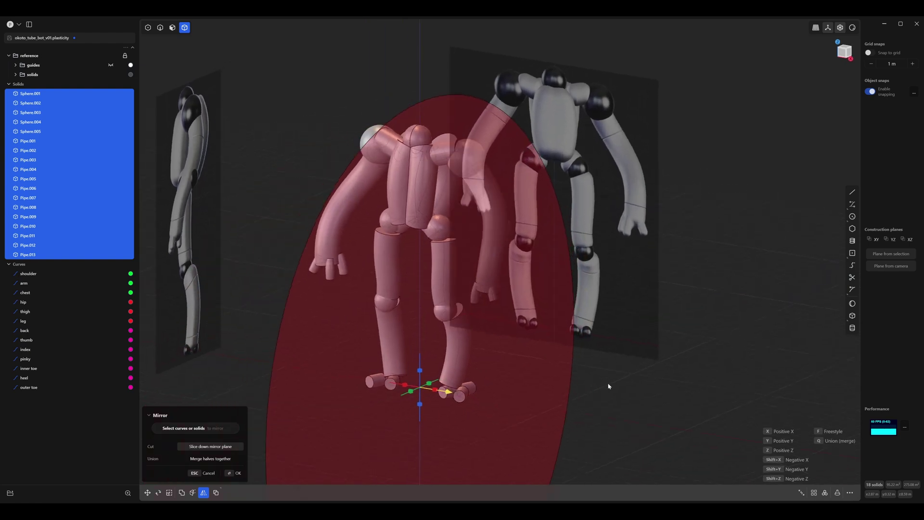
{"action": "key", "text": "Return"}
{"action": "key", "text": "alt+z"}
Collapse the list of solids and hide the whole reference group.
{"action": "middle_click_drag", "start_coordinate": [532, 367], "coordinate": [384, 233]}
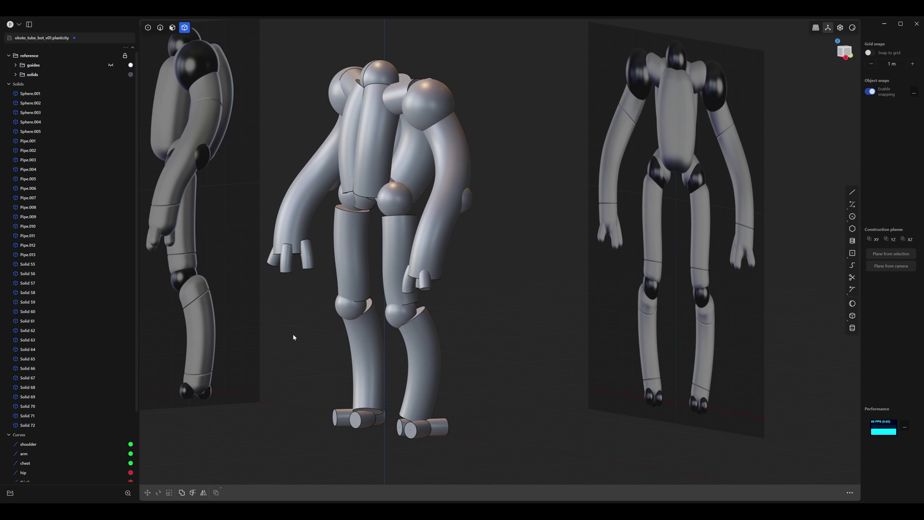
{"action": "middle_click_drag", "start_coordinate": [288, 336], "coordinate": [305, 324]}
{"action": "scroll", "coordinate": [305, 324], "scroll_direction": "up", "scroll_amount": 6}
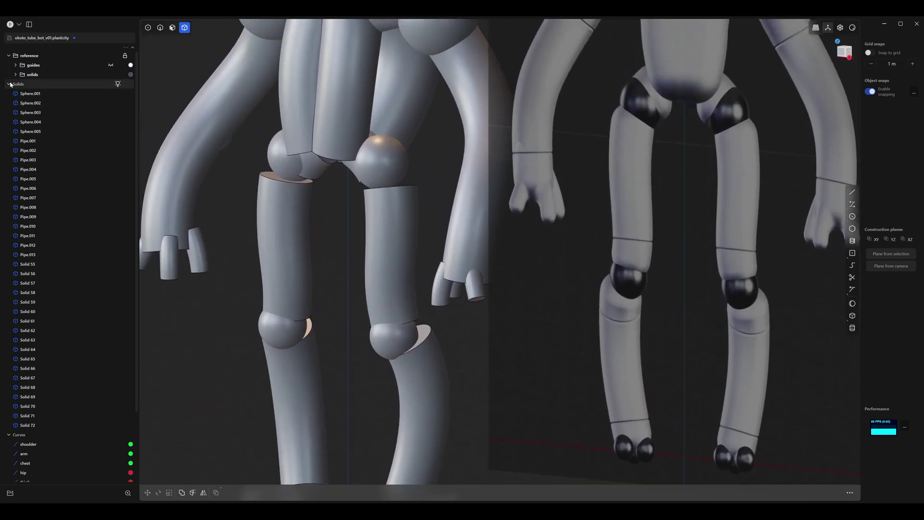
{"action": "left_click", "coordinate": [9, 84]}
{"action": "left_click", "coordinate": [111, 56]}
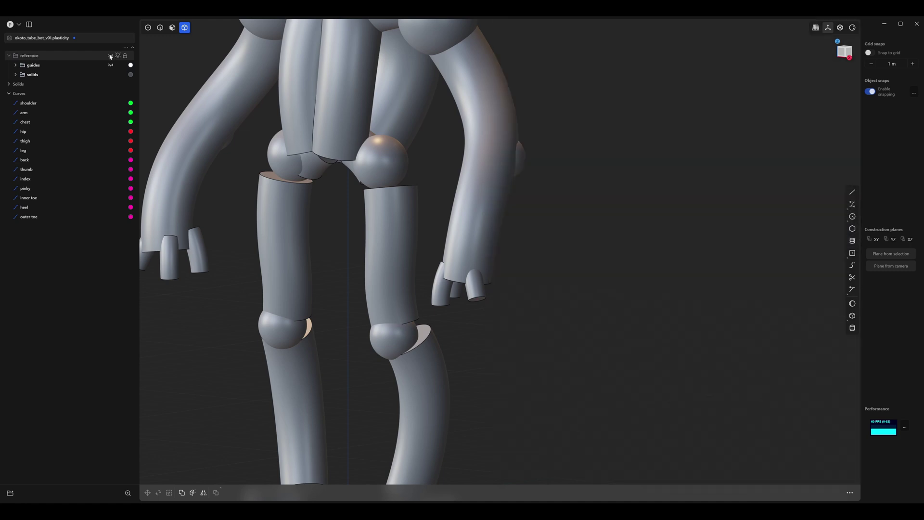
Fillet the wrist end edge of the arm pipe by about 0.75 m to round it.
{"action": "scroll", "coordinate": [436, 249], "scroll_direction": "down", "scroll_amount": 4}
{"action": "scroll", "coordinate": [358, 242], "scroll_direction": "up", "scroll_amount": 5}
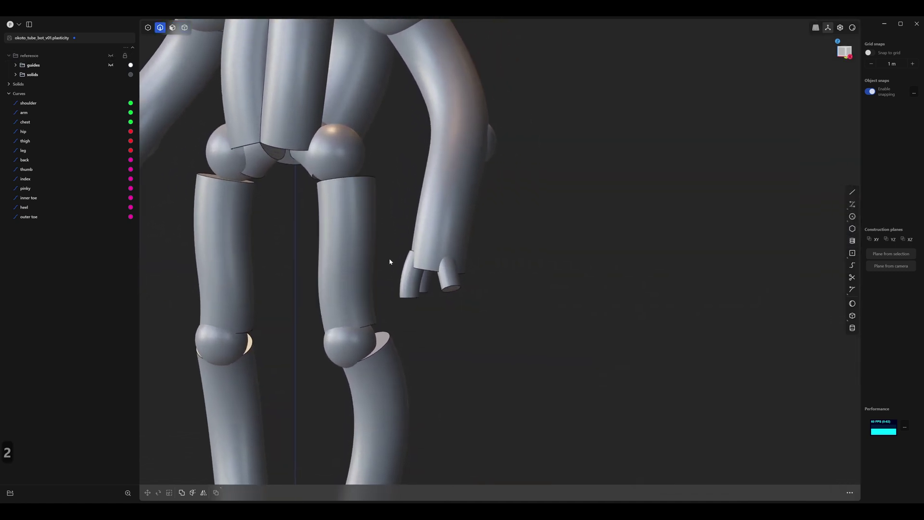
{"action": "scroll", "coordinate": [391, 263], "scroll_direction": "up", "scroll_amount": 6}
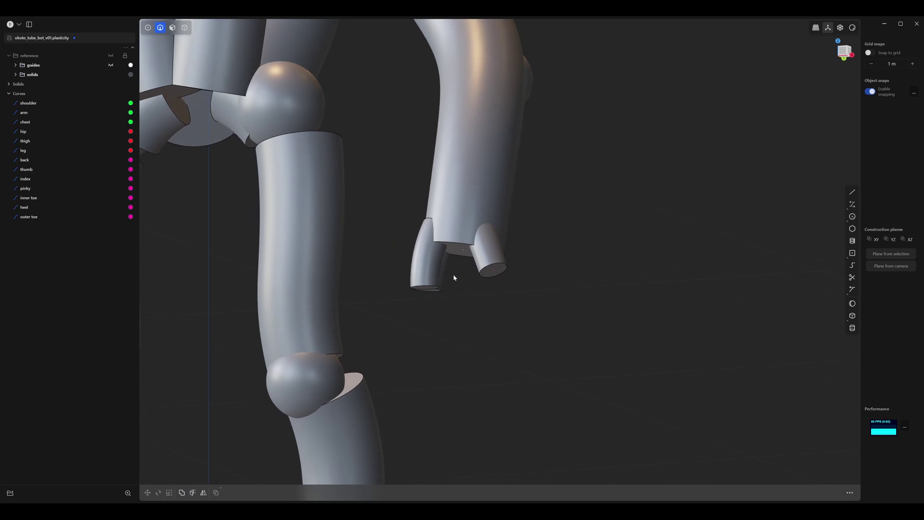
{"action": "left_click", "coordinate": [457, 246]}
{"action": "key", "text": "f"}
{"action": "scroll", "coordinate": [458, 240], "scroll_direction": "up", "scroll_amount": 4}
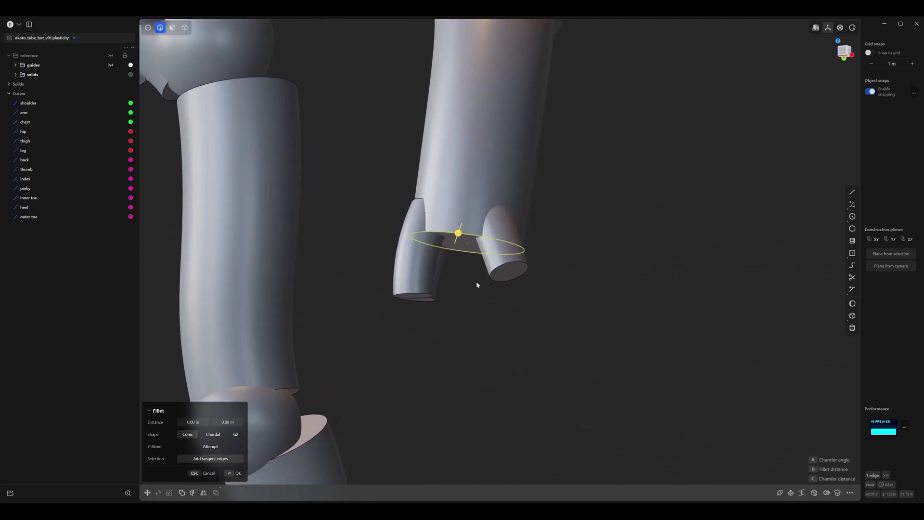
{"action": "left_click_drag", "start_coordinate": [458, 235], "coordinate": [451, 264]}
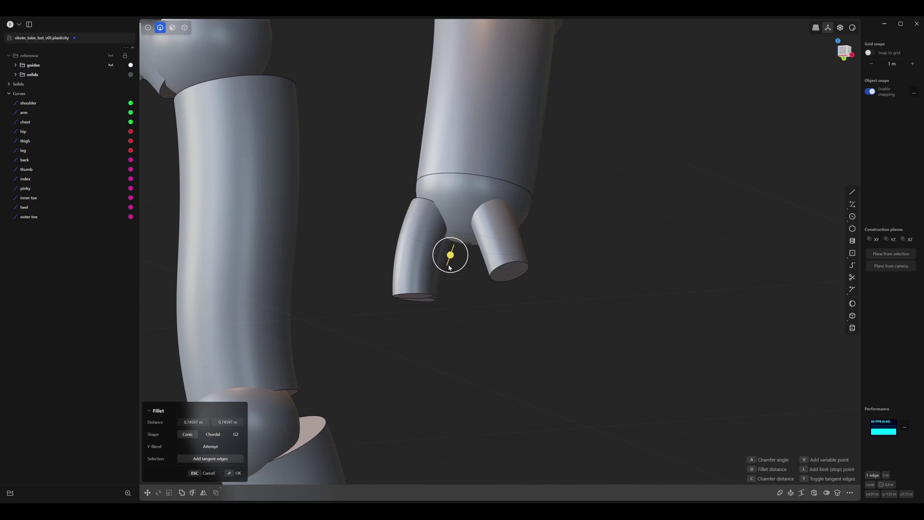
{"action": "middle_click_drag", "start_coordinate": [471, 281], "coordinate": [522, 317]}
{"action": "key", "text": "Return"}
Fillet the tip edges of the same hand's three fingers together by about 0.26 m.
{"action": "left_click", "coordinate": [458, 309]}
{"action": "key", "text": "f"}
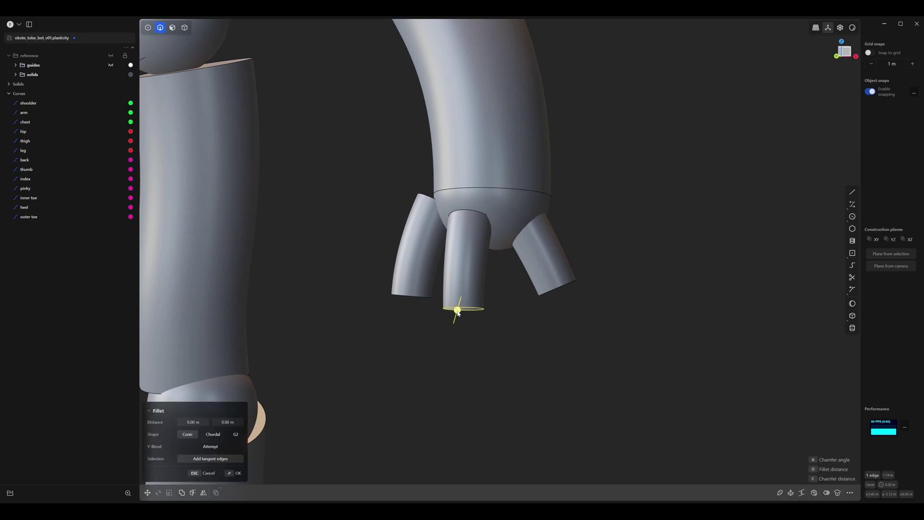
{"action": "left_click", "coordinate": [566, 286]}
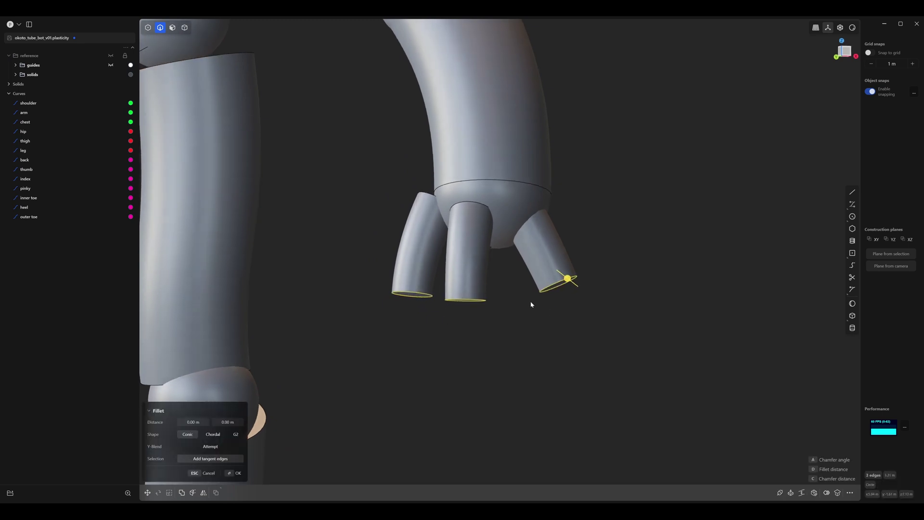
{"action": "middle_click_drag", "start_coordinate": [533, 304], "coordinate": [572, 287]}
{"action": "left_click_drag", "start_coordinate": [578, 274], "coordinate": [587, 281]}
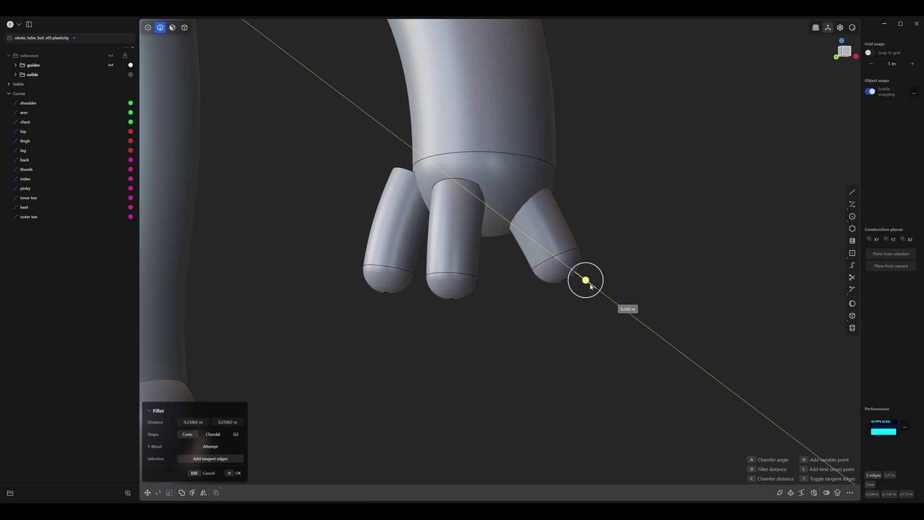
{"action": "key", "text": "Return"}
Fillet the upper end edge of the thigh pipe on the same side by about 0.55 m.
{"action": "scroll", "coordinate": [631, 266], "scroll_direction": "down", "scroll_amount": 5}
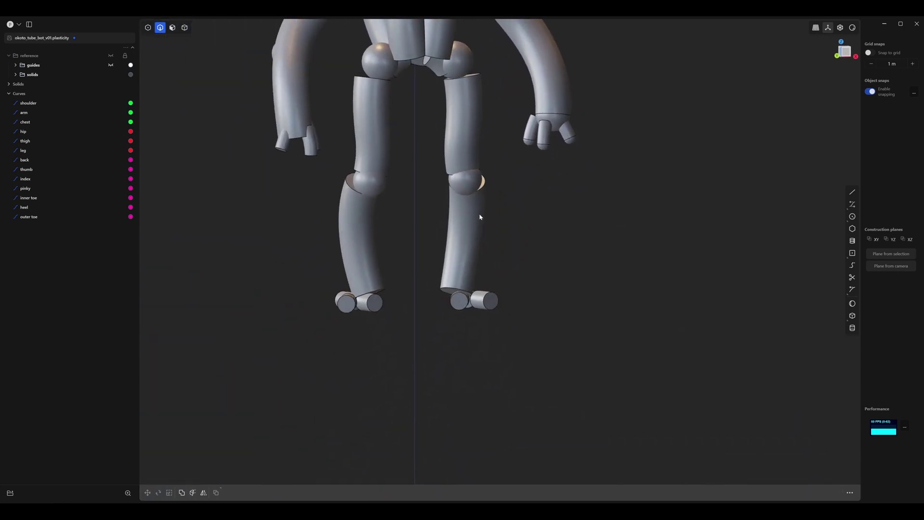
{"action": "middle_click_drag", "start_coordinate": [479, 217], "coordinate": [483, 326], "text": "shift"}
{"action": "scroll", "coordinate": [505, 279], "scroll_direction": "up", "scroll_amount": 6}
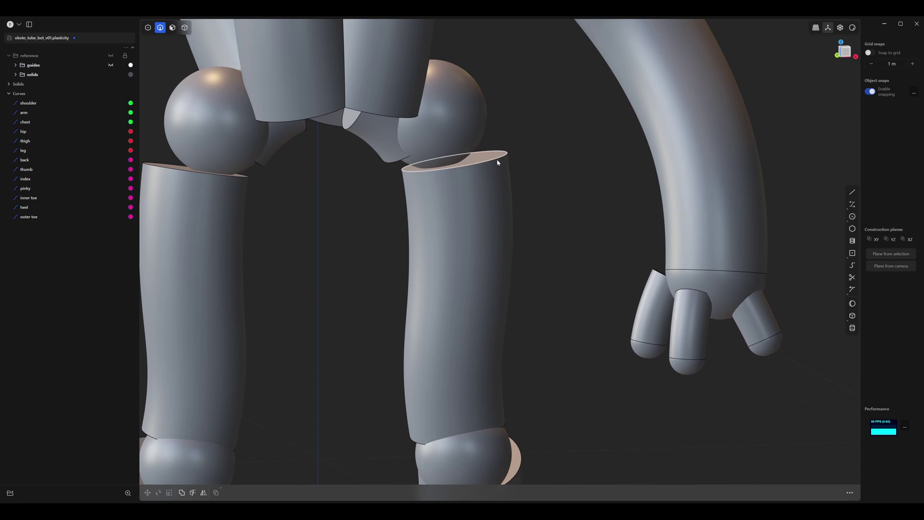
{"action": "left_click", "coordinate": [498, 163]}
{"action": "key", "text": "f"}
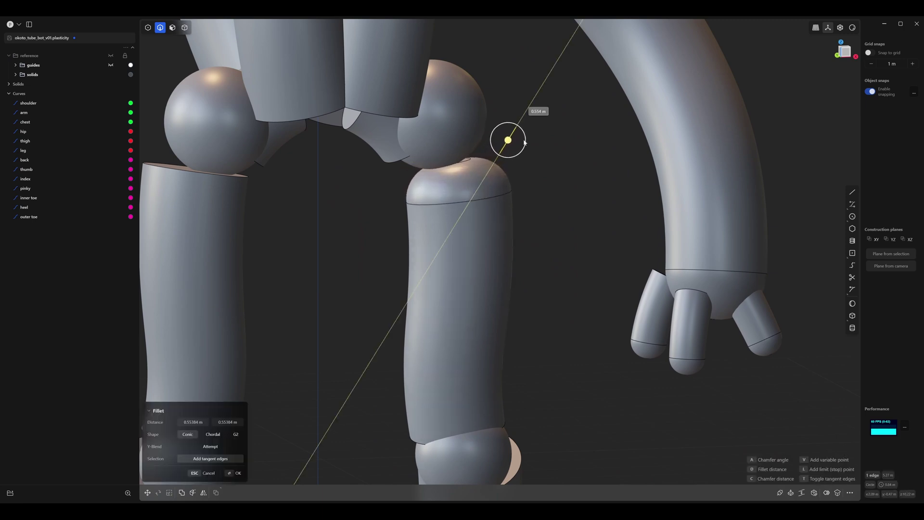
{"action": "key", "text": "Return"}
Fillet the inner end edge of the hip pipe on the same side to round it.
{"action": "middle_click_drag", "start_coordinate": [546, 168], "coordinate": [540, 225]}
{"action": "scroll", "coordinate": [541, 225], "scroll_direction": "up", "scroll_amount": 2}
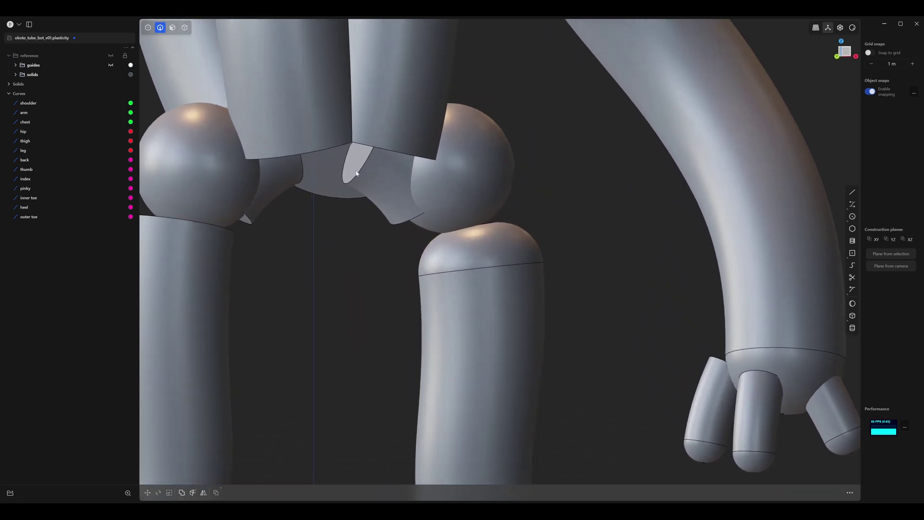
{"action": "left_click", "coordinate": [360, 172]}
{"action": "mouse_move", "coordinate": [360, 172]}
{"action": "left_mouse_down"}
{"action": "mouse_move", "coordinate": [369, 169]}
{"action": "mouse_move", "coordinate": [356, 169]}
{"action": "left_mouse_up"}
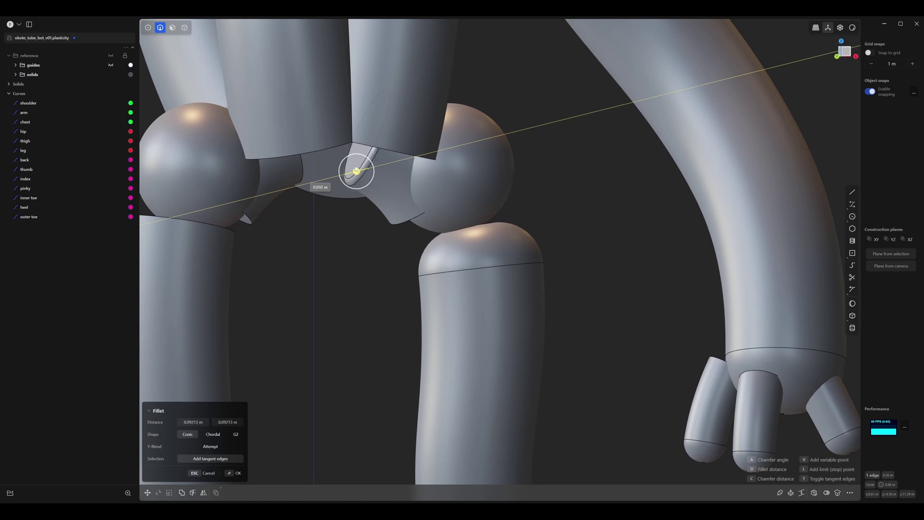
{"action": "key", "text": "Return"}
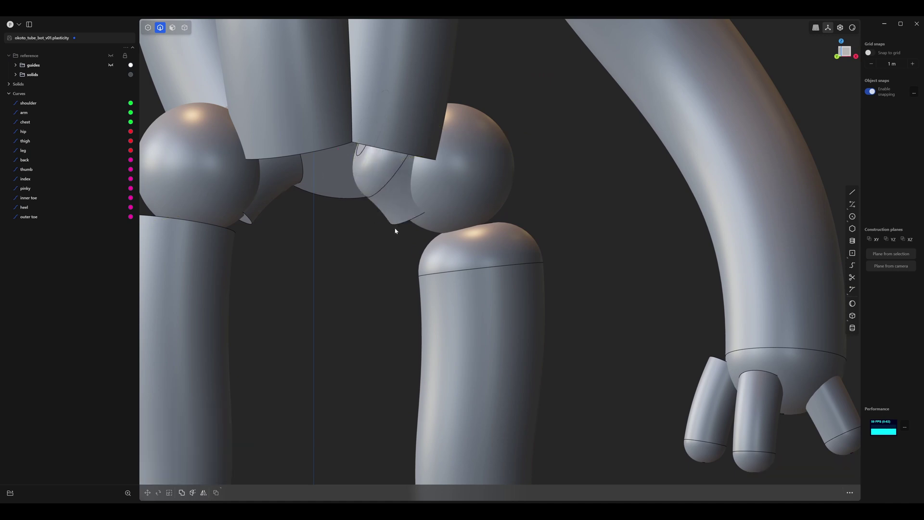
Fillet the outer lower end edge of the same hip pipe by about 0.29 m.
{"action": "left_click", "coordinate": [401, 225]}
{"action": "left_click_drag", "start_coordinate": [400, 224], "coordinate": [402, 239]}
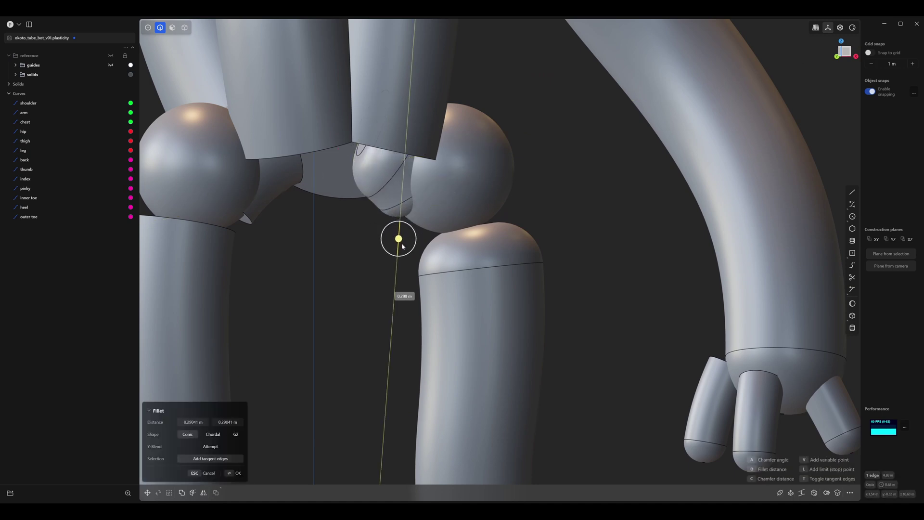
{"action": "key", "text": "Return"}
Fillet the thigh pipe's lower end edge above the knee sphere by about 0.34 m.
{"action": "middle_click_drag", "start_coordinate": [356, 270], "coordinate": [367, 200]}
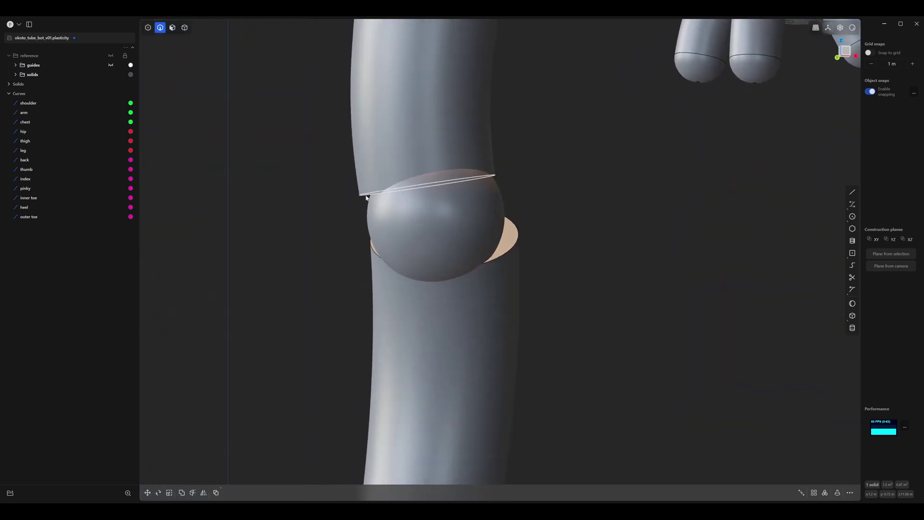
{"action": "left_click", "coordinate": [366, 197]}
{"action": "key", "text": "f"}
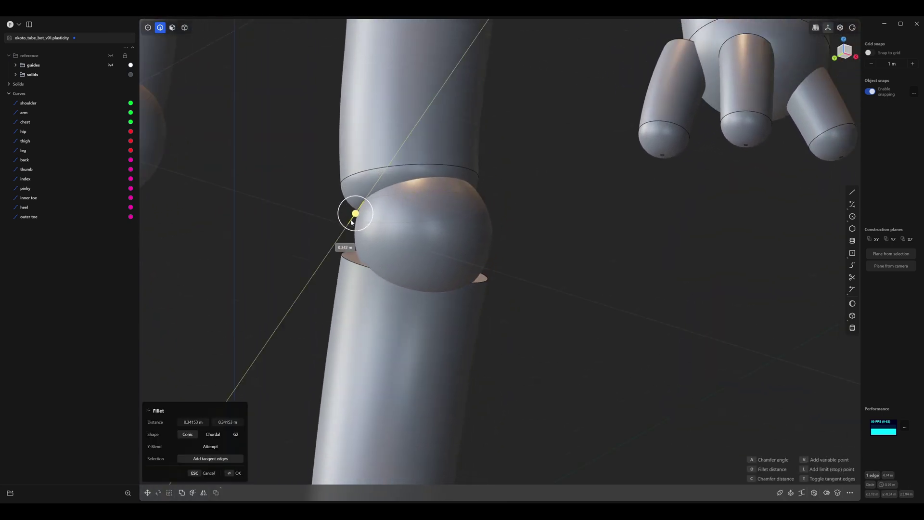
{"action": "key", "text": "Return"}
Fillet the upper end edge of the lower leg pipe just below the knee sphere.
{"action": "middle_click_drag", "start_coordinate": [585, 261], "coordinate": [489, 253]}
{"action": "left_click", "coordinate": [527, 298]}
{"action": "key", "text": "f"}
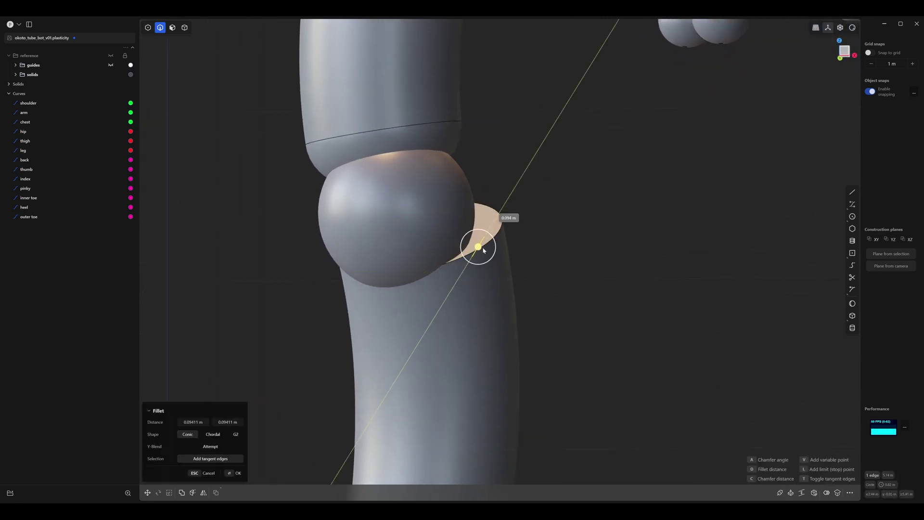
{"action": "key", "text": "Return"}
Fillet the ankle end edge of the same lower leg pipe by about 0.59 m.
{"action": "key", "text": "KP_1"}
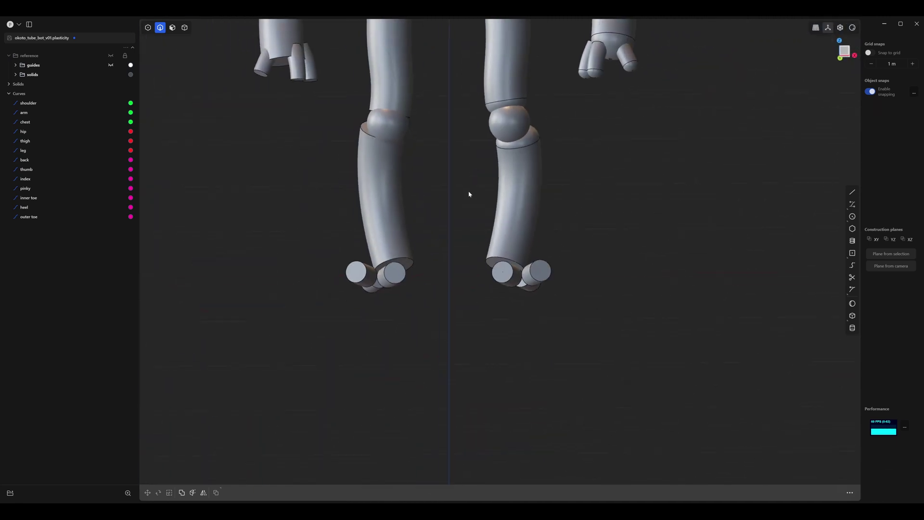
{"action": "scroll", "coordinate": [480, 197], "scroll_direction": "up", "scroll_amount": 3}
{"action": "scroll", "coordinate": [488, 201], "scroll_direction": "up", "scroll_amount": 2}
{"action": "left_click", "coordinate": [508, 232]}
{"action": "key", "text": "f"}
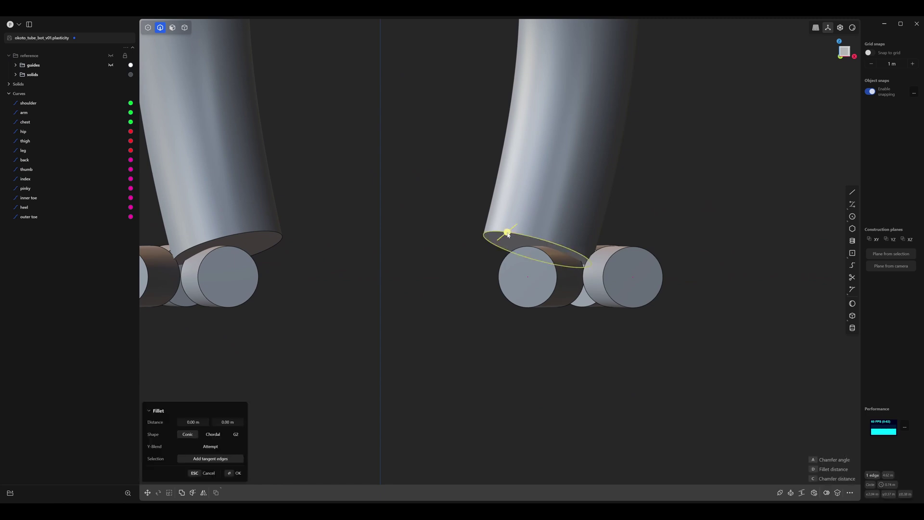
{"action": "middle_click_drag", "start_coordinate": [506, 233], "coordinate": [454, 231]}
{"action": "scroll", "coordinate": [454, 231], "scroll_direction": "up", "scroll_amount": 2}
{"action": "left_click_drag", "start_coordinate": [369, 243], "coordinate": [337, 306]}
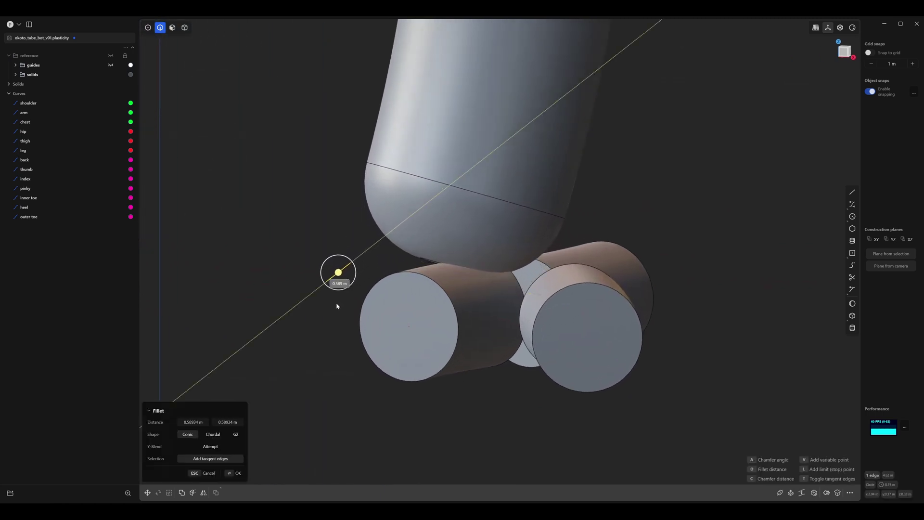
{"action": "key", "text": "Return"}
Fillet the outer end edges of the same foot's two toes and heel together into rounded tips.
{"action": "middle_click_drag", "start_coordinate": [340, 258], "coordinate": [394, 218]}
{"action": "left_click", "coordinate": [374, 230]}
{"action": "key", "text": "f"}
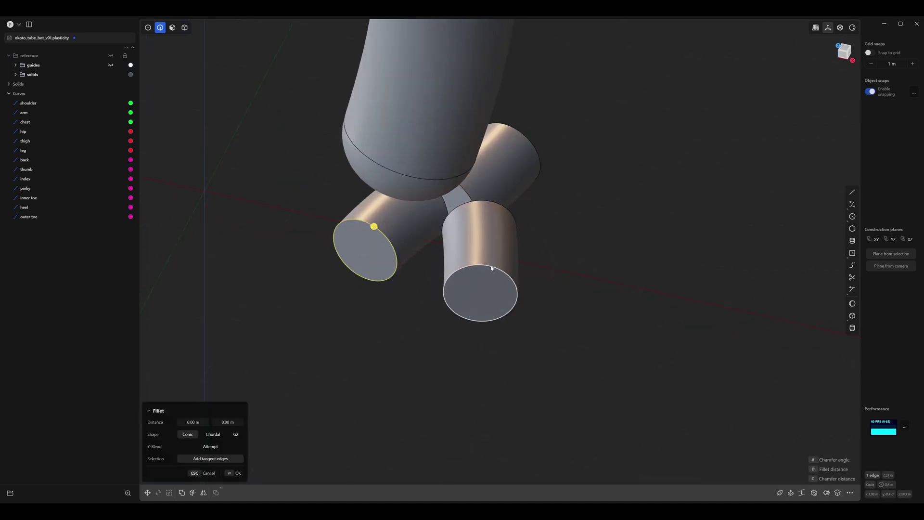
{"action": "scroll", "coordinate": [457, 256], "scroll_direction": "down", "scroll_amount": 5}
{"action": "middle_click_drag", "start_coordinate": [545, 269], "coordinate": [322, 265]}
{"action": "scroll", "coordinate": [344, 257], "scroll_direction": "up", "scroll_amount": 7}
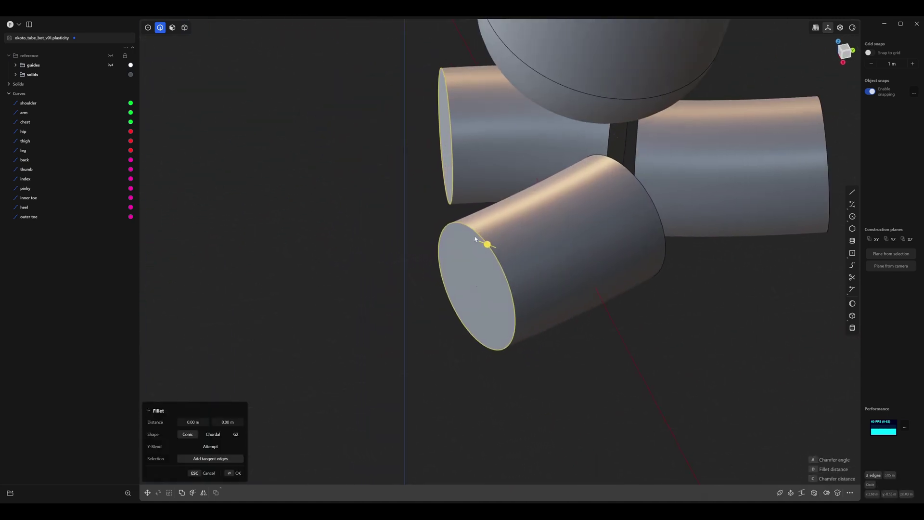
{"action": "middle_click_drag", "start_coordinate": [604, 218], "coordinate": [582, 189], "text": "shift"}
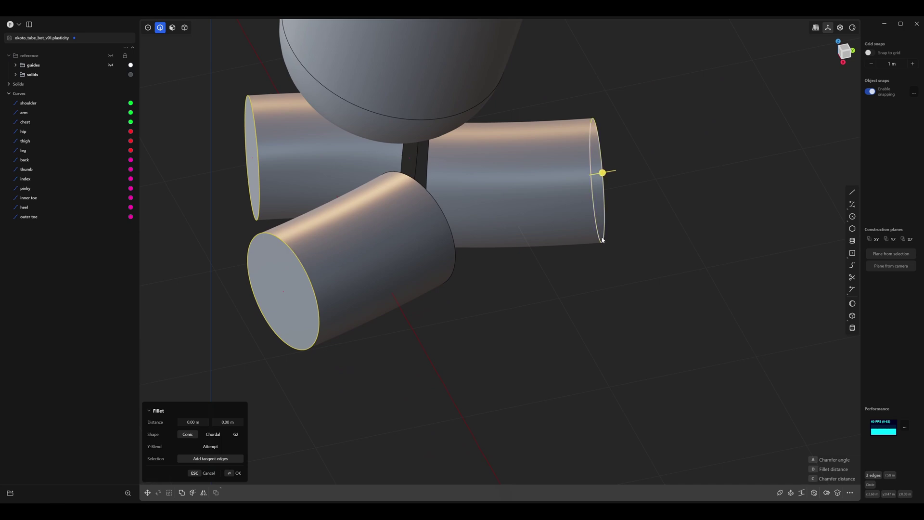
{"action": "left_click_drag", "start_coordinate": [602, 171], "coordinate": [645, 167]}
{"action": "left_click", "coordinate": [659, 198]}
Fillet the outer end edge of the shoulder pipe where it meets the shoulder sphere on the same side.
{"action": "scroll", "coordinate": [482, 222], "scroll_direction": "down", "scroll_amount": 8}
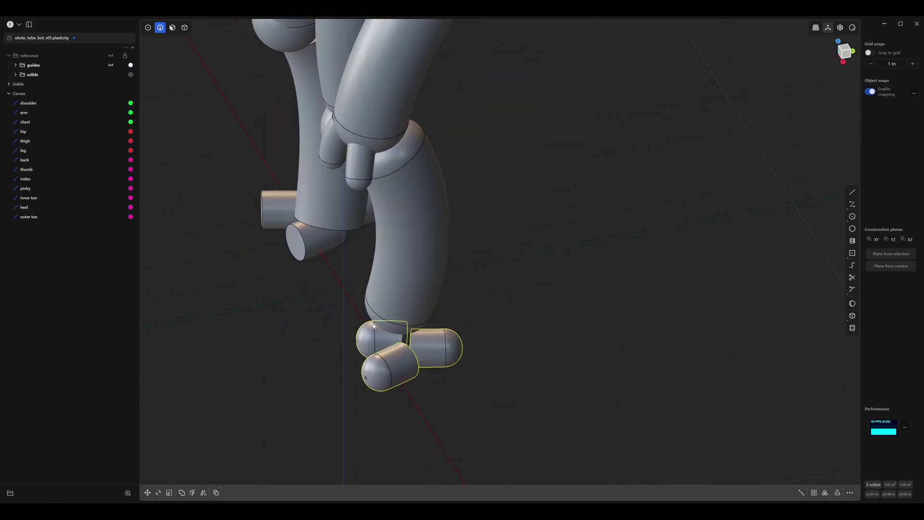
{"action": "scroll", "coordinate": [415, 228], "scroll_direction": "up", "scroll_amount": 3}
{"action": "scroll", "coordinate": [426, 213], "scroll_direction": "down", "scroll_amount": 8}
{"action": "scroll", "coordinate": [441, 223], "scroll_direction": "up", "scroll_amount": 12}
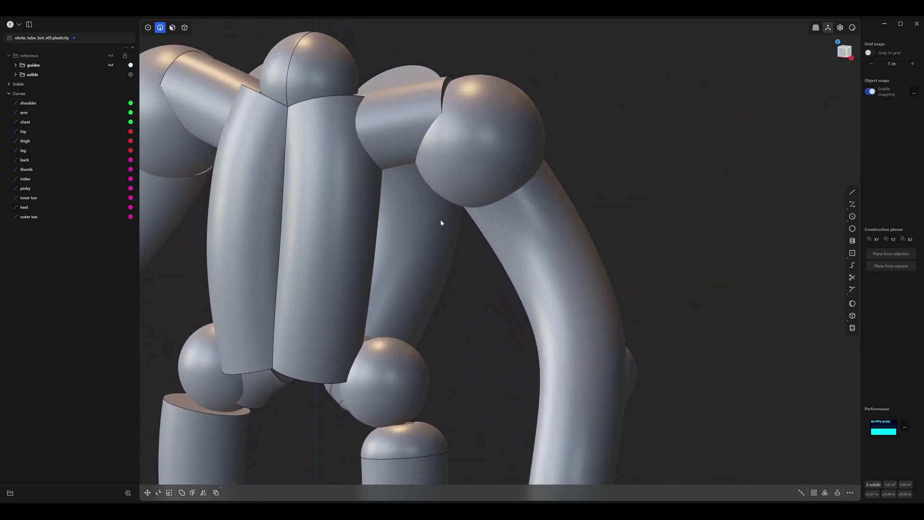
{"action": "scroll", "coordinate": [441, 223], "scroll_direction": "up", "scroll_amount": 2}
{"action": "middle_click_drag", "start_coordinate": [410, 183], "coordinate": [470, 250], "text": "shift"}
{"action": "scroll", "coordinate": [349, 325], "scroll_direction": "up", "scroll_amount": 6}
{"action": "left_click", "coordinate": [517, 124]}
{"action": "key", "text": "f"}
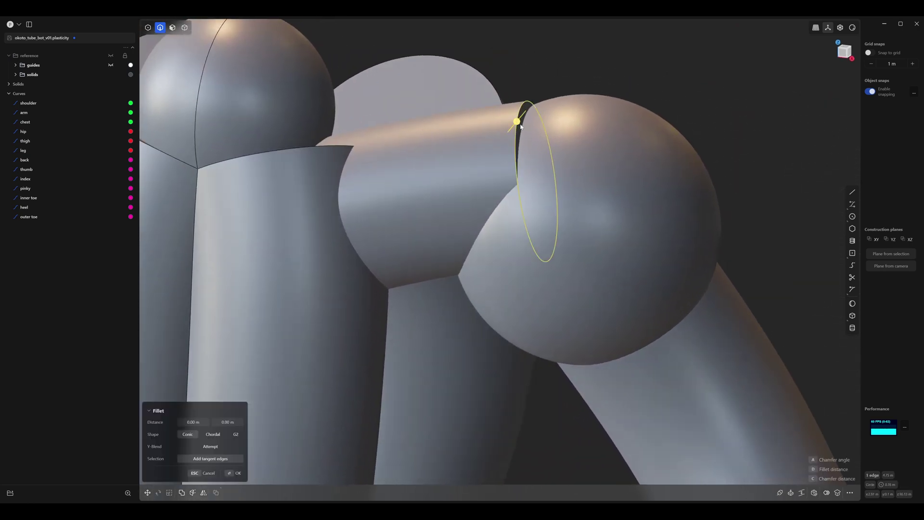
{"action": "left_click", "coordinate": [554, 99]}
{"action": "right_click", "coordinate": [558, 98]}
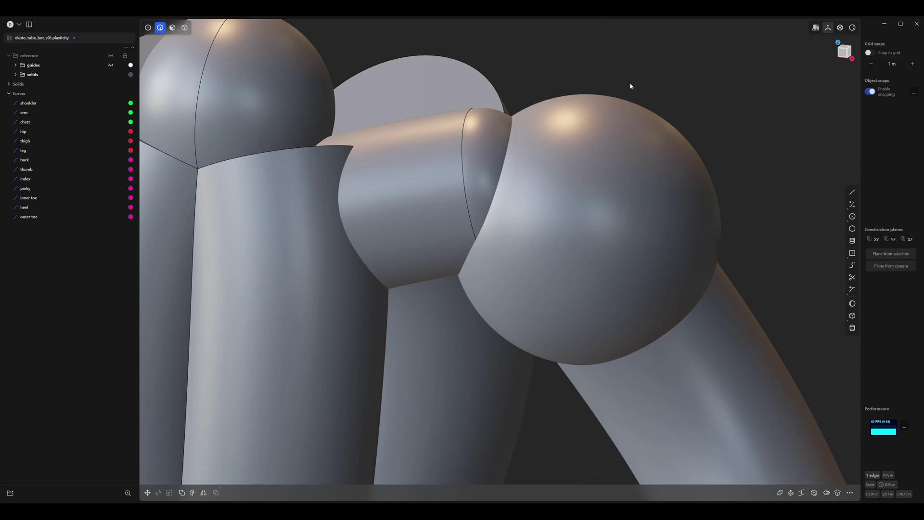
{"action": "left_click", "coordinate": [631, 87]}
Fillet the upper end edges of both chest pipes together to round them below the head sphere.
{"action": "middle_click_drag", "start_coordinate": [387, 118], "coordinate": [375, 146]}
{"action": "scroll", "coordinate": [374, 146], "scroll_direction": "down", "scroll_amount": 5}
{"action": "middle_click_drag", "start_coordinate": [342, 174], "coordinate": [403, 192]}
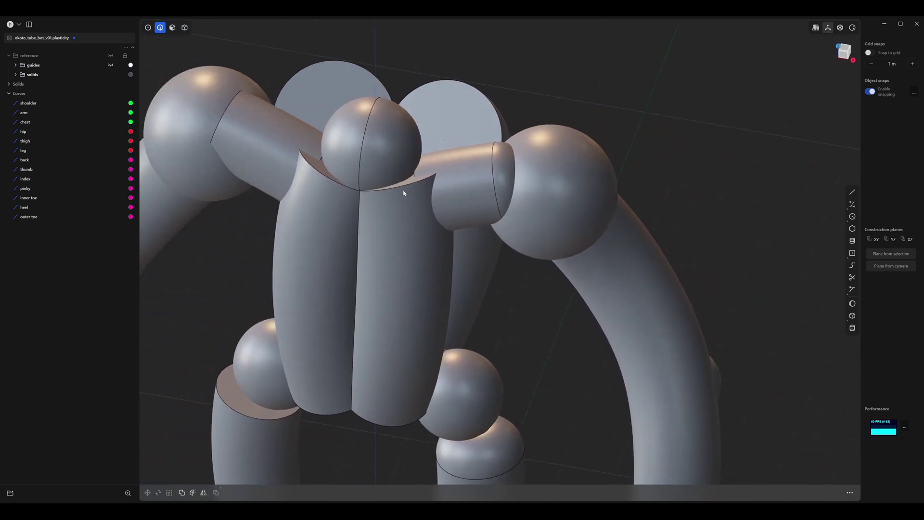
{"action": "scroll", "coordinate": [391, 189], "scroll_direction": "up", "scroll_amount": 4}
{"action": "left_click", "coordinate": [357, 189]}
{"action": "key", "text": "f"}
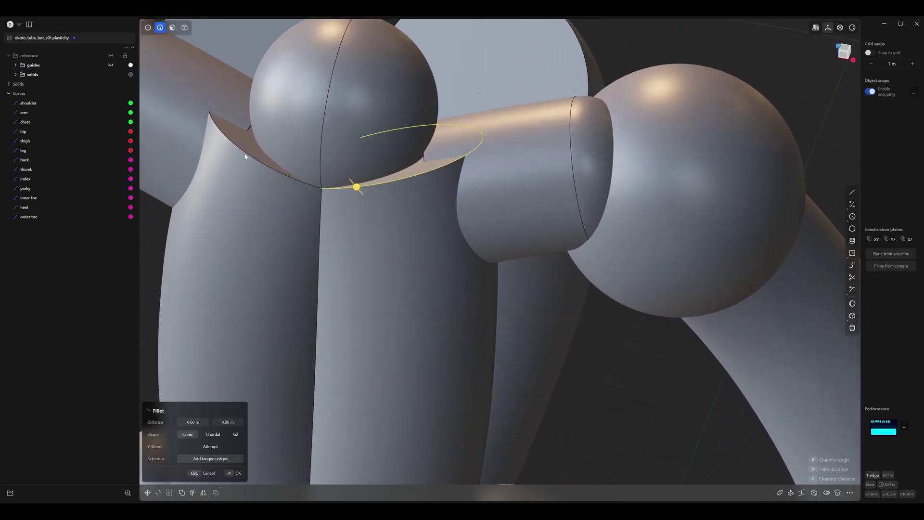
{"action": "middle_click_drag", "start_coordinate": [247, 191], "coordinate": [337, 217]}
{"action": "left_click_drag", "start_coordinate": [341, 157], "coordinate": [423, 259]}
{"action": "scroll", "coordinate": [423, 259], "scroll_direction": "down", "scroll_amount": 4}
{"action": "middle_click_drag", "start_coordinate": [420, 275], "coordinate": [393, 118], "text": "shift"}
{"action": "middle_click_drag", "start_coordinate": [399, 217], "coordinate": [403, 186]}
{"action": "key", "text": "Return"}
Fillet the lower end edges of both chest pipes together by about 0.42 m.
{"action": "middle_click_drag", "start_coordinate": [404, 253], "coordinate": [407, 140], "text": "shift"}
{"action": "middle_click_drag", "start_coordinate": [413, 285], "coordinate": [416, 253]}
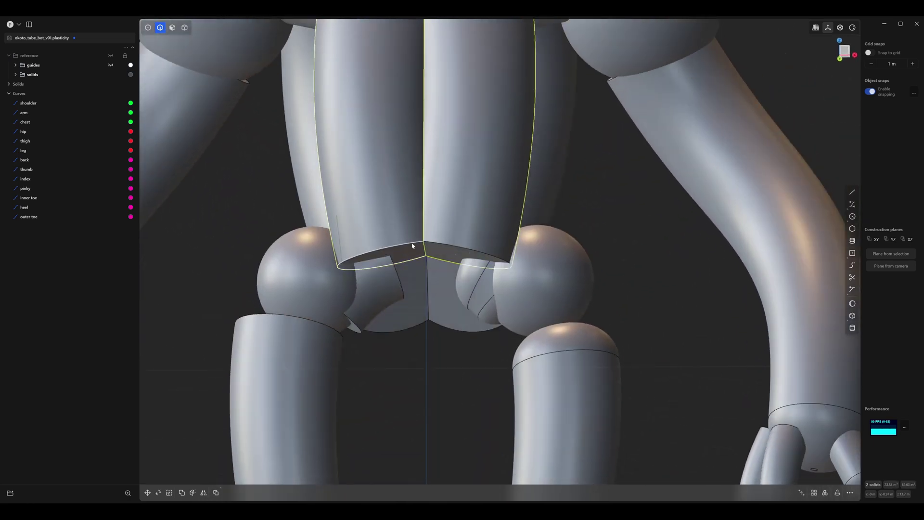
{"action": "left_click", "coordinate": [413, 246]}
{"action": "left_click", "coordinate": [453, 248], "text": "shift"}
{"action": "scroll", "coordinate": [452, 249], "scroll_direction": "up", "scroll_amount": 5}
{"action": "left_click_drag", "start_coordinate": [490, 237], "coordinate": [472, 273]}
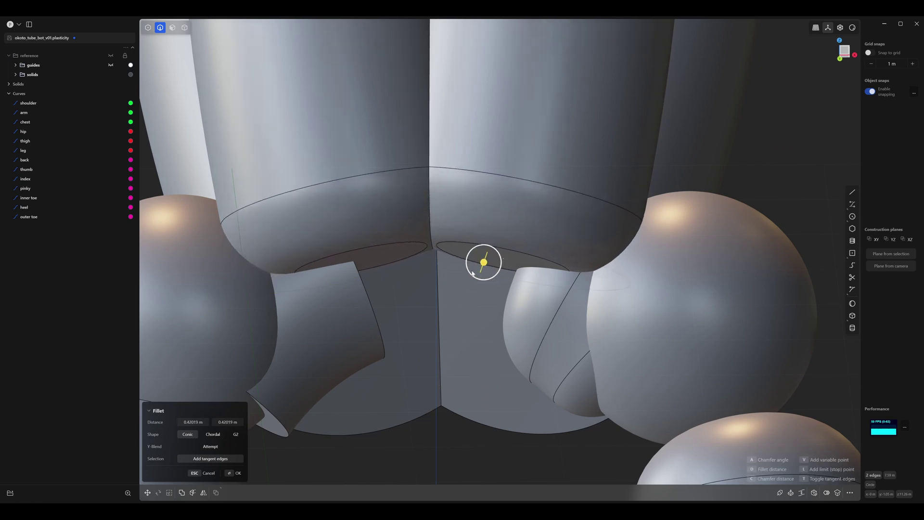
{"action": "key", "text": "Return"}
Fillet the upper end edges of both back pipes together to round them.
{"action": "scroll", "coordinate": [423, 256], "scroll_direction": "down", "scroll_amount": 8}
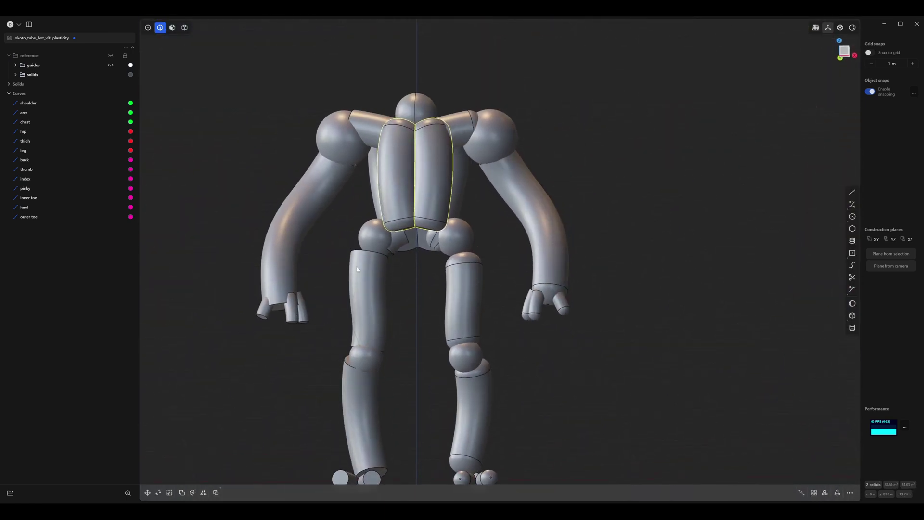
{"action": "middle_click_drag", "start_coordinate": [386, 194], "coordinate": [394, 256]}
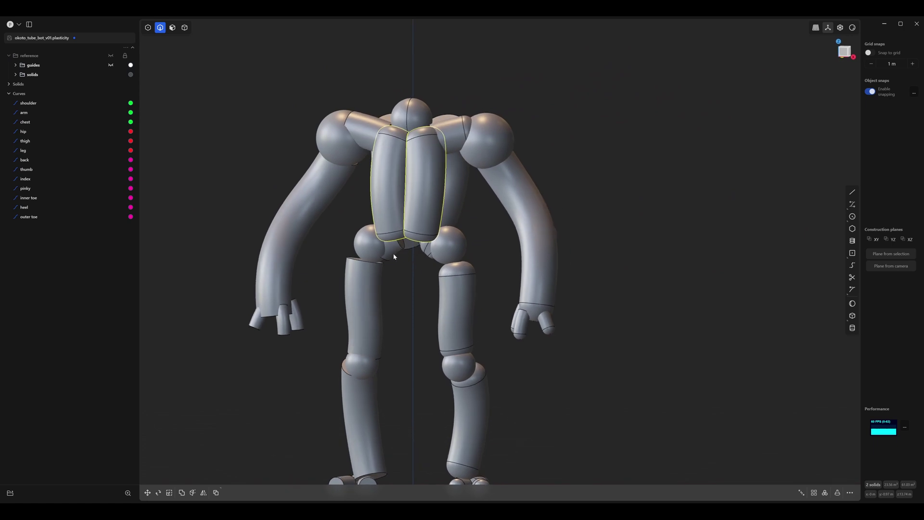
{"action": "middle_click_drag", "start_coordinate": [402, 177], "coordinate": [316, 215]}
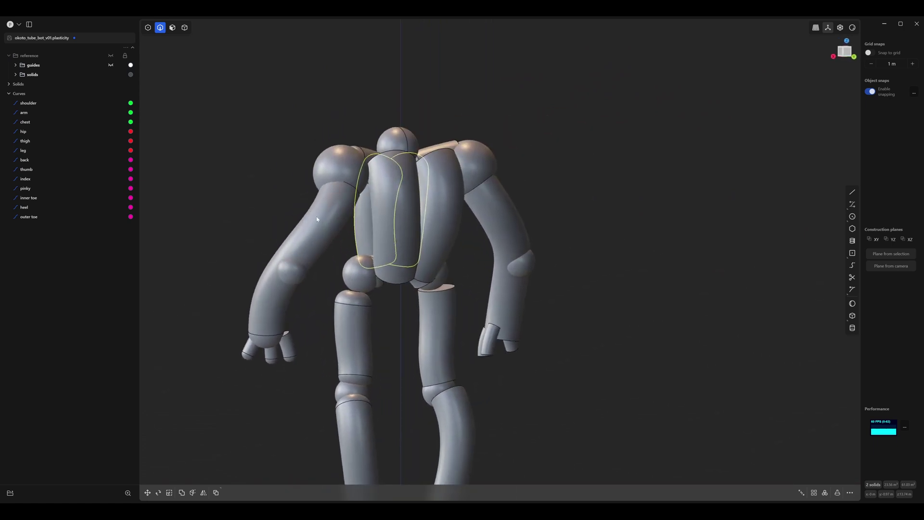
{"action": "scroll", "coordinate": [369, 244], "scroll_direction": "up", "scroll_amount": 5}
{"action": "key", "text": "2"}
{"action": "middle_click_drag", "start_coordinate": [369, 244], "coordinate": [451, 247]}
{"action": "left_click", "coordinate": [403, 146]}
{"action": "key", "text": "f"}
{"action": "scroll", "coordinate": [452, 247], "scroll_direction": "up", "scroll_amount": 4}
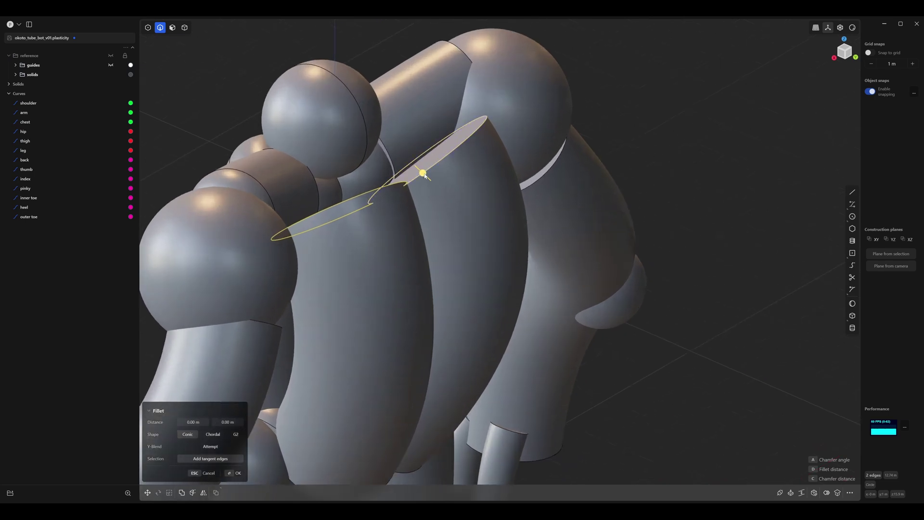
{"action": "left_click_drag", "start_coordinate": [423, 173], "coordinate": [407, 157]}
{"action": "right_click", "coordinate": [407, 157]}
Fillet the lower end edges of both back pipes together by about 0.71 m.
{"action": "middle_click_drag", "start_coordinate": [474, 250], "coordinate": [403, 266]}
{"action": "left_click", "coordinate": [400, 283]}
{"action": "key", "text": "f"}
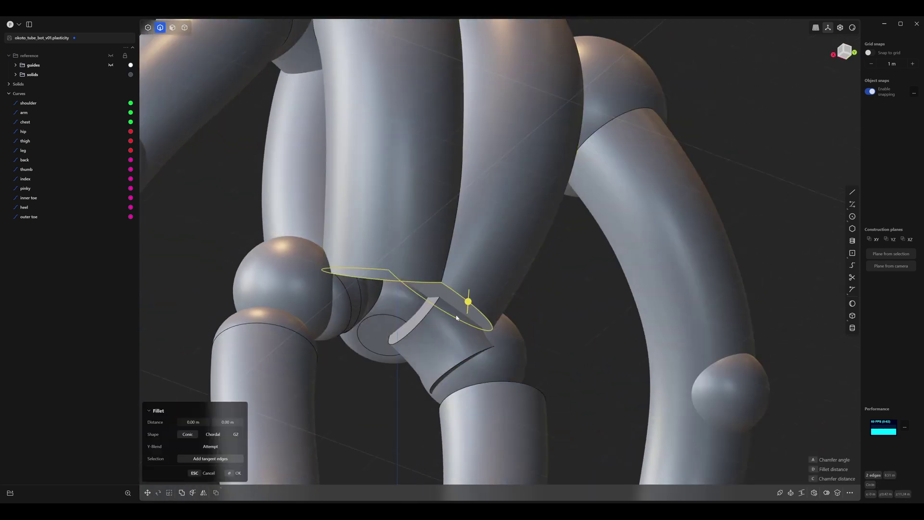
{"action": "middle_click_drag", "start_coordinate": [457, 317], "coordinate": [476, 282]}
{"action": "left_click_drag", "start_coordinate": [477, 278], "coordinate": [479, 302]}
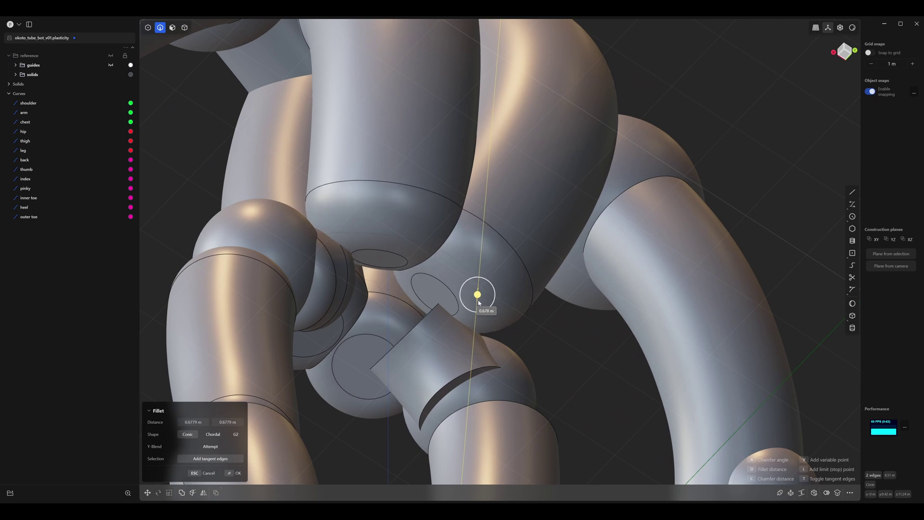
{"action": "scroll", "coordinate": [477, 304], "scroll_direction": "down", "scroll_amount": 10}
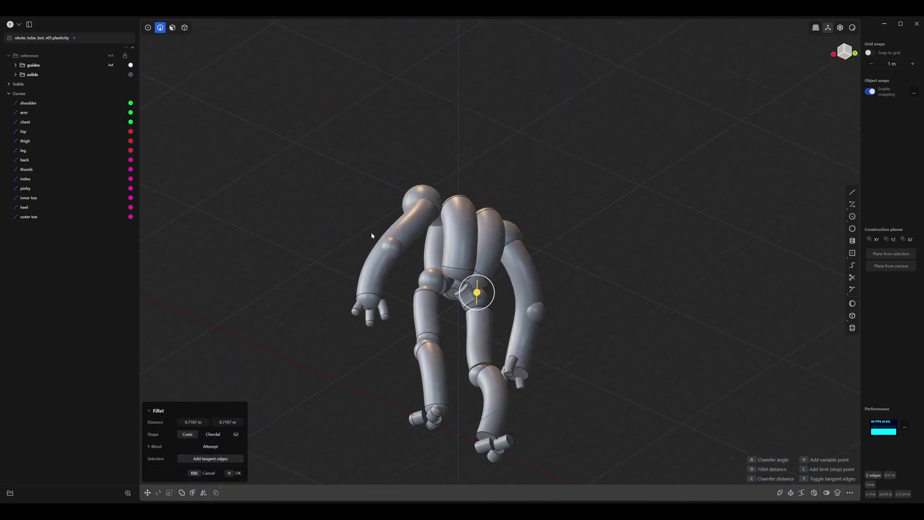
{"action": "key", "text": "Return"}
Join the two chest pipes into one solid with a Boolean union.
{"action": "middle_click_drag", "start_coordinate": [351, 188], "coordinate": [438, 266]}
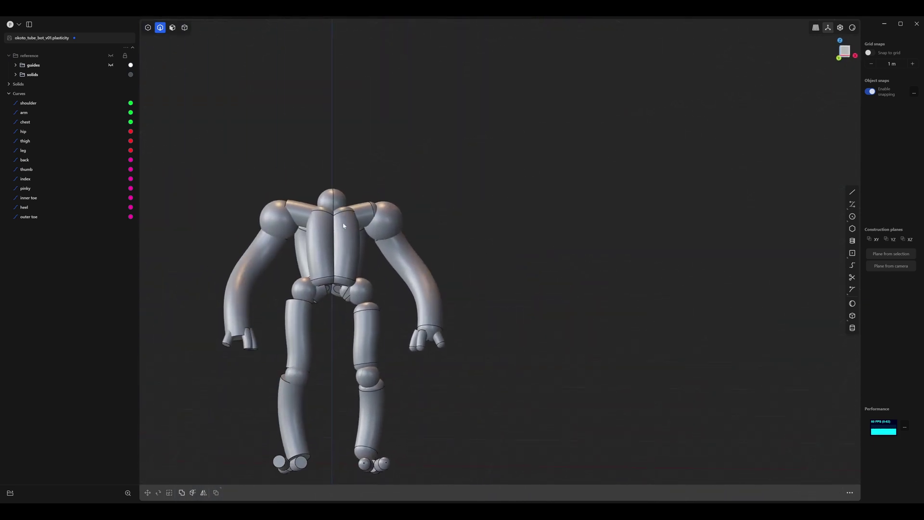
{"action": "scroll", "coordinate": [438, 266], "scroll_direction": "up", "scroll_amount": 8}
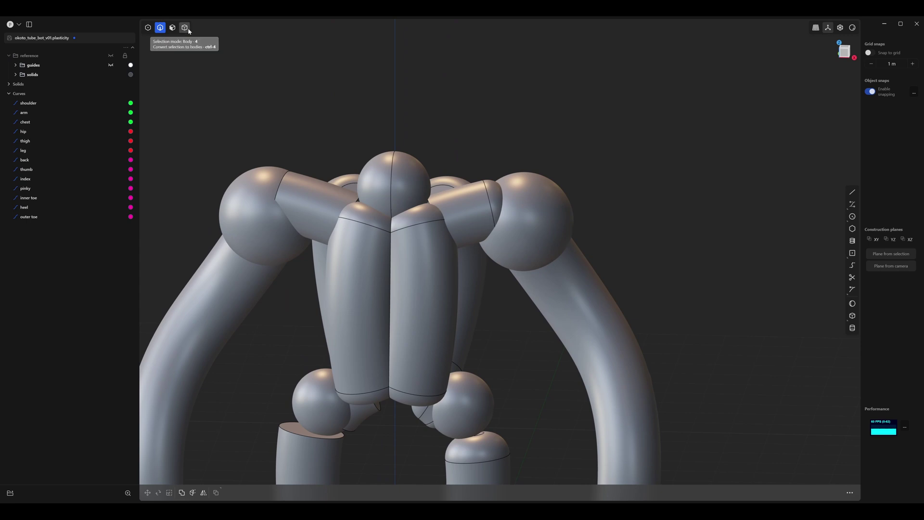
{"action": "middle_click_drag", "start_coordinate": [316, 94], "coordinate": [370, 149]}
{"action": "scroll", "coordinate": [367, 103], "scroll_direction": "up", "scroll_amount": 2}
{"action": "scroll", "coordinate": [379, 163], "scroll_direction": "up", "scroll_amount": 3}
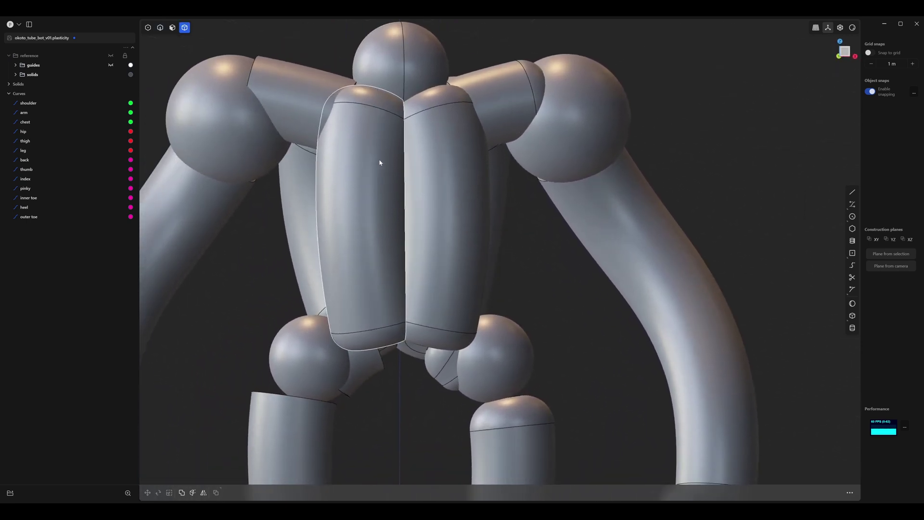
{"action": "left_click", "coordinate": [458, 167]}
{"action": "middle_click_drag", "start_coordinate": [458, 167], "coordinate": [418, 158]}
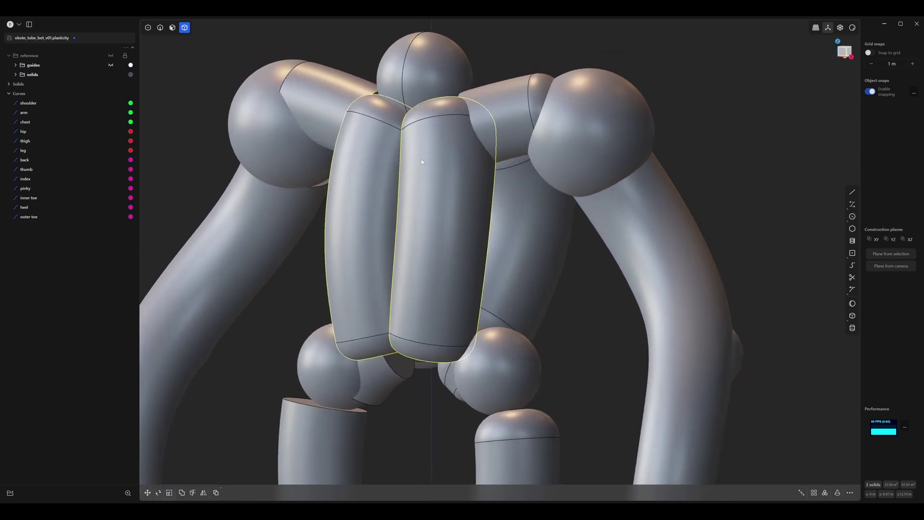
{"action": "key", "text": "q"}
{"action": "key", "text": "q"}
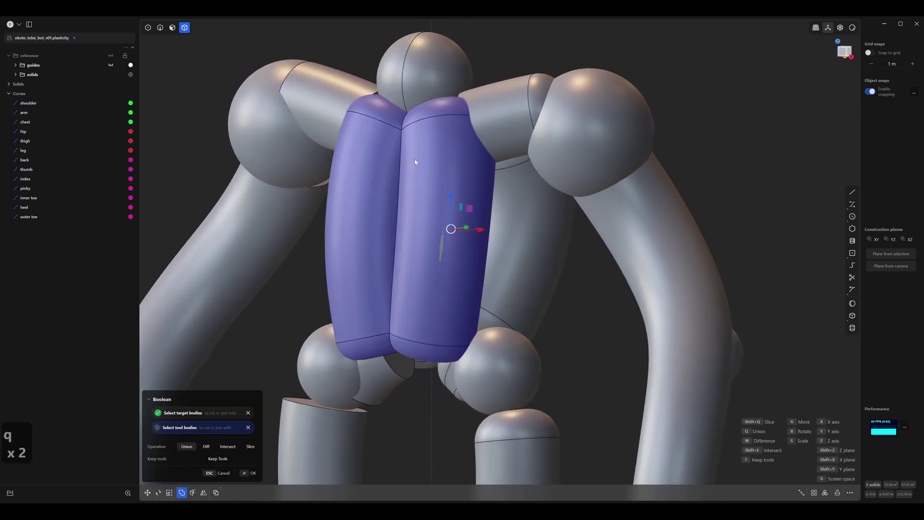
{"action": "middle_click_drag", "start_coordinate": [415, 162], "coordinate": [413, 188]}
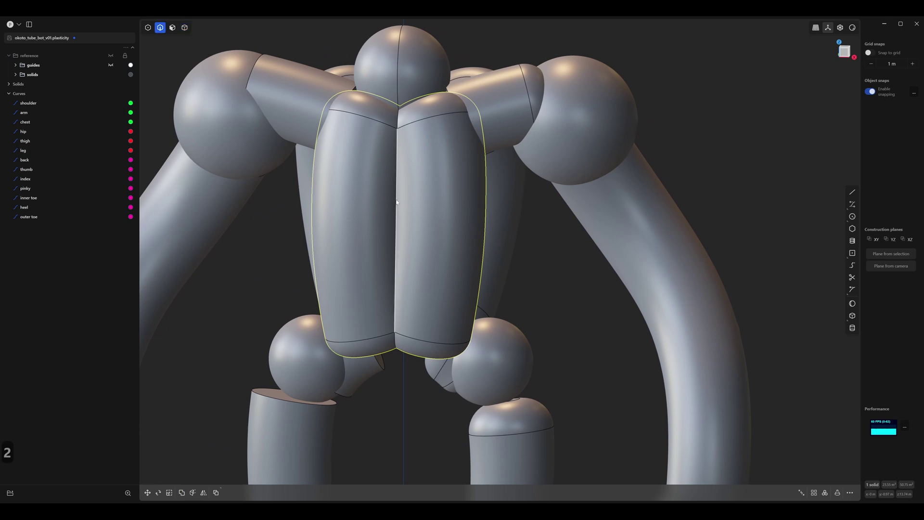
Fillet the front crease between the two joined chest pipes by about 1.61 m.
{"action": "left_click", "coordinate": [396, 202]}
{"action": "key", "text": "f"}
{"action": "scroll", "coordinate": [436, 235], "scroll_direction": "up", "scroll_amount": 2}
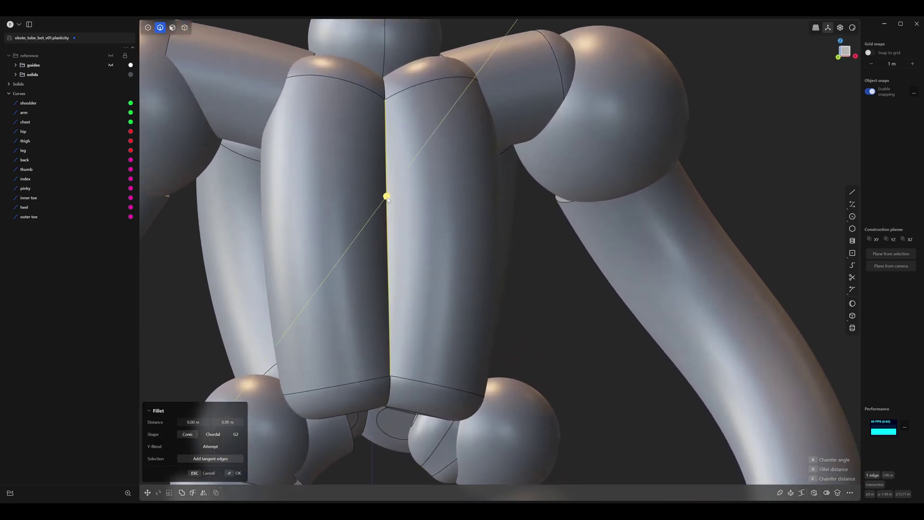
{"action": "left_click_drag", "start_coordinate": [387, 198], "coordinate": [408, 187]}
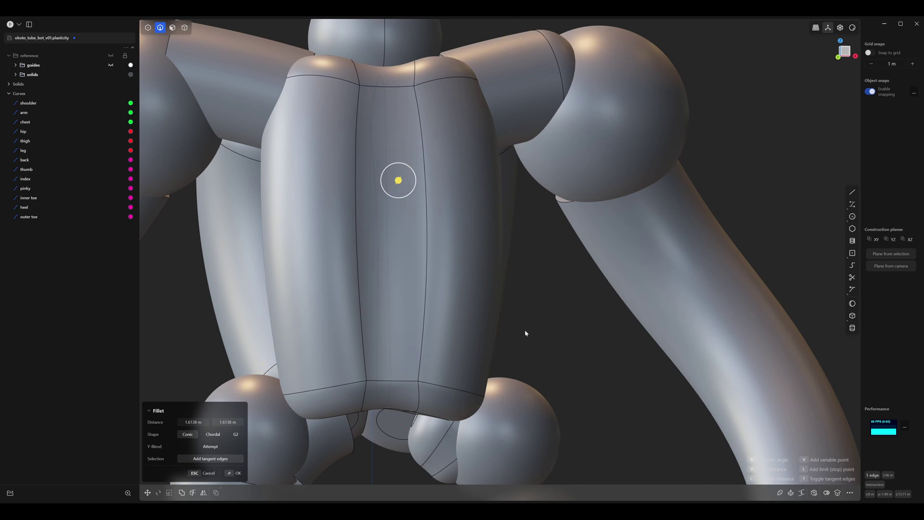
{"action": "key", "text": "Return"}
Join the two back pipes into one solid with a Boolean union.
{"action": "middle_click_drag", "start_coordinate": [446, 257], "coordinate": [410, 186]}
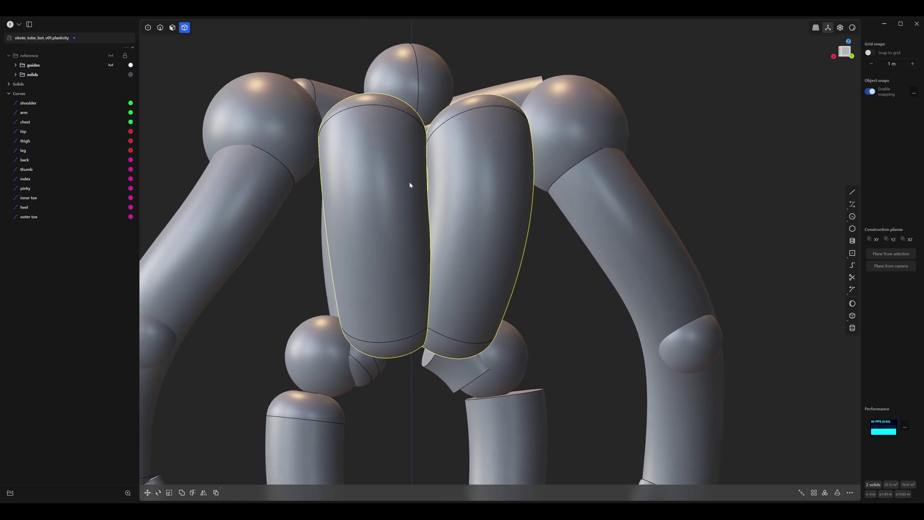
{"action": "scroll", "coordinate": [418, 191], "scroll_direction": "up", "scroll_amount": 2}
{"action": "key", "text": "q"}
{"action": "key", "text": "q"}
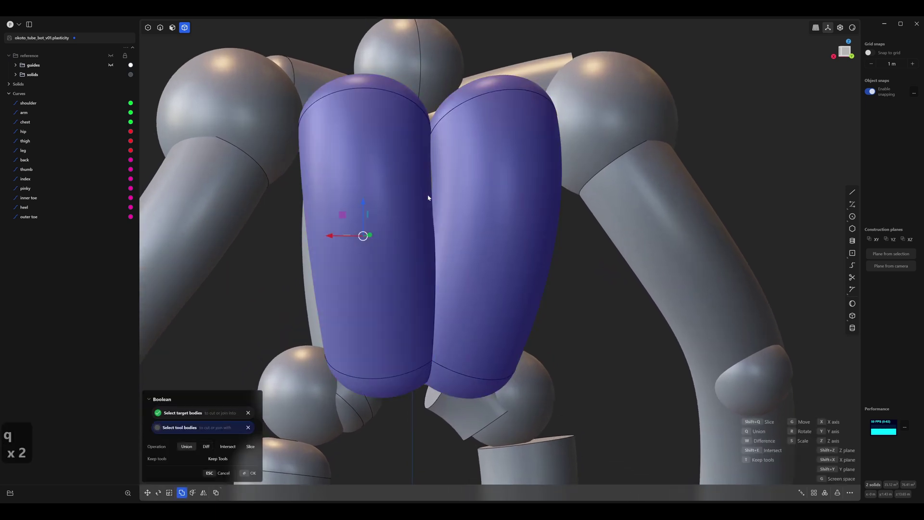
{"action": "key", "text": "Return"}
Fillet the crease between the joined back pipes to blend them smoothly.
{"action": "scroll", "coordinate": [469, 238], "scroll_direction": "up", "scroll_amount": 2}
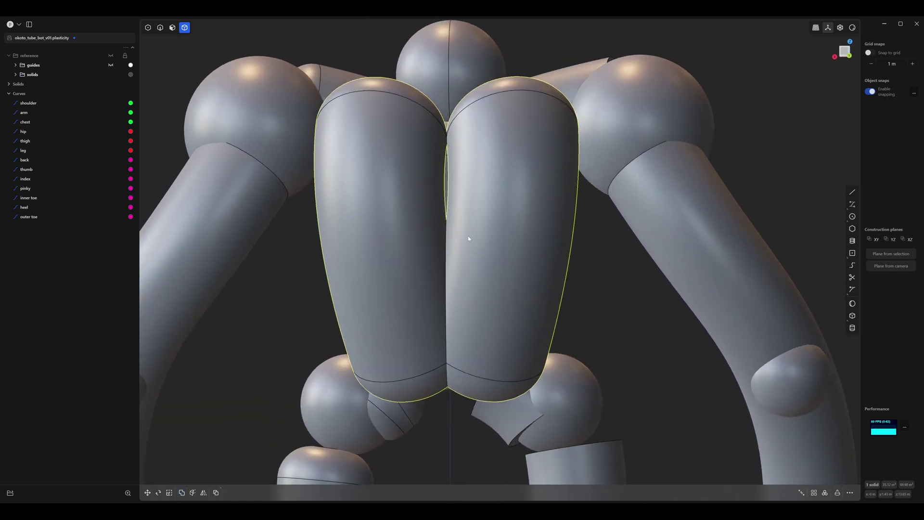
{"action": "left_click", "coordinate": [444, 253]}
{"action": "key", "text": "f"}
{"action": "left_click_drag", "start_coordinate": [446, 249], "coordinate": [446, 247]}
{"action": "key", "text": "Return"}
{"action": "scroll", "coordinate": [587, 276], "scroll_direction": "down", "scroll_amount": 5}
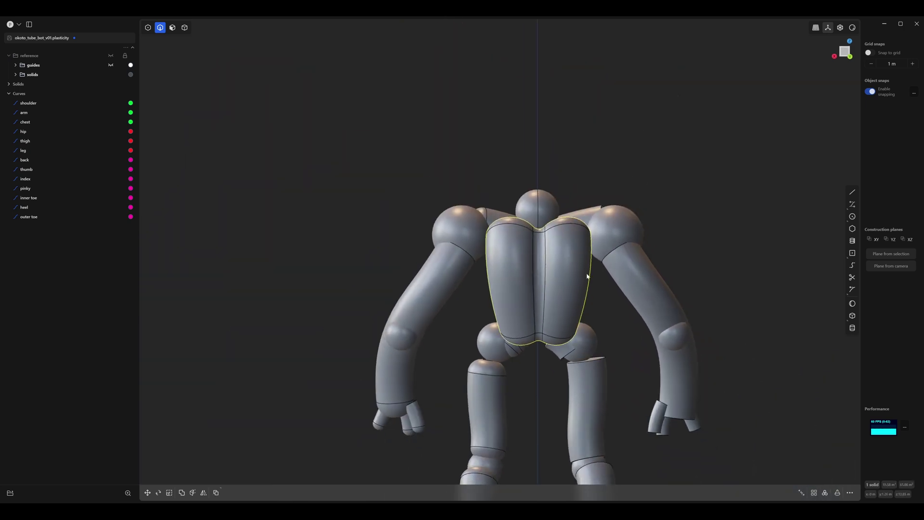
Offset the flat upper end face of the rounded thigh pipe upward into the hip sphere.
{"action": "middle_click_drag", "start_coordinate": [500, 256], "coordinate": [479, 226]}
{"action": "scroll", "coordinate": [557, 250], "scroll_direction": "up", "scroll_amount": 5}
{"action": "scroll", "coordinate": [444, 207], "scroll_direction": "up", "scroll_amount": 8}
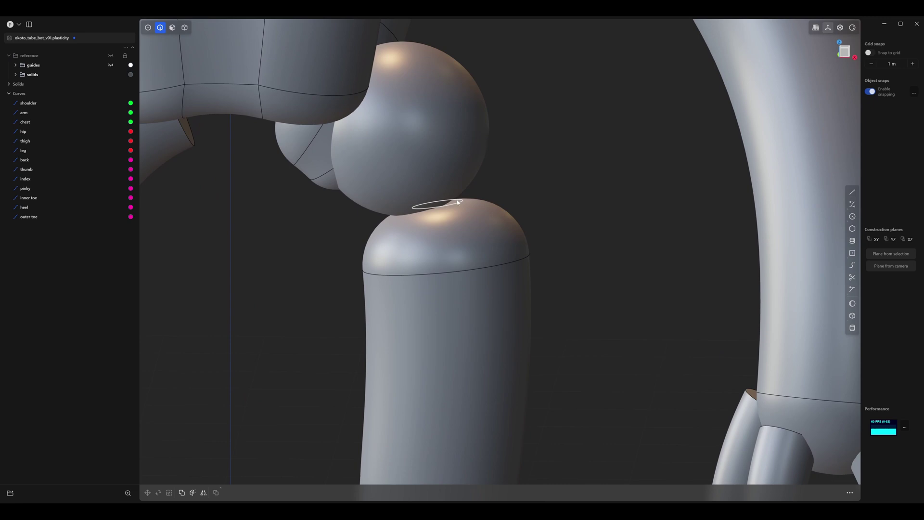
{"action": "key", "text": "3"}
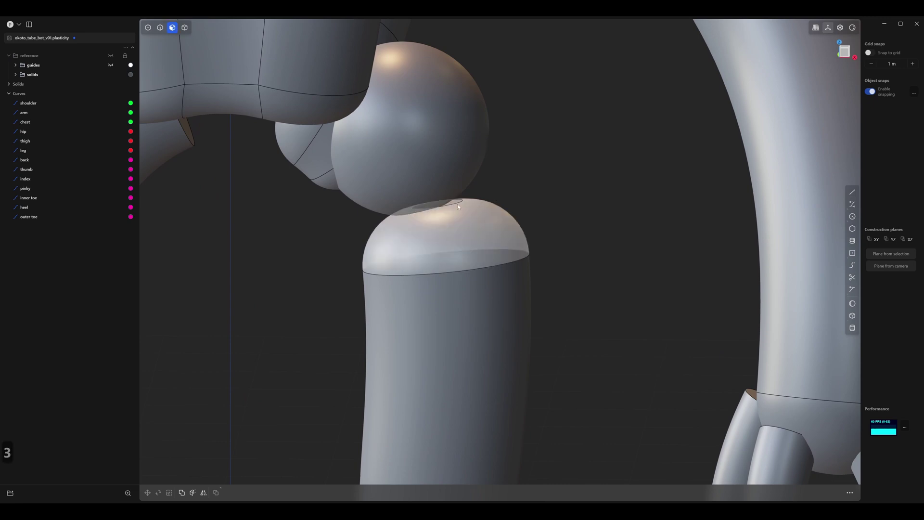
{"action": "left_click", "coordinate": [460, 208]}
{"action": "key", "text": "o"}
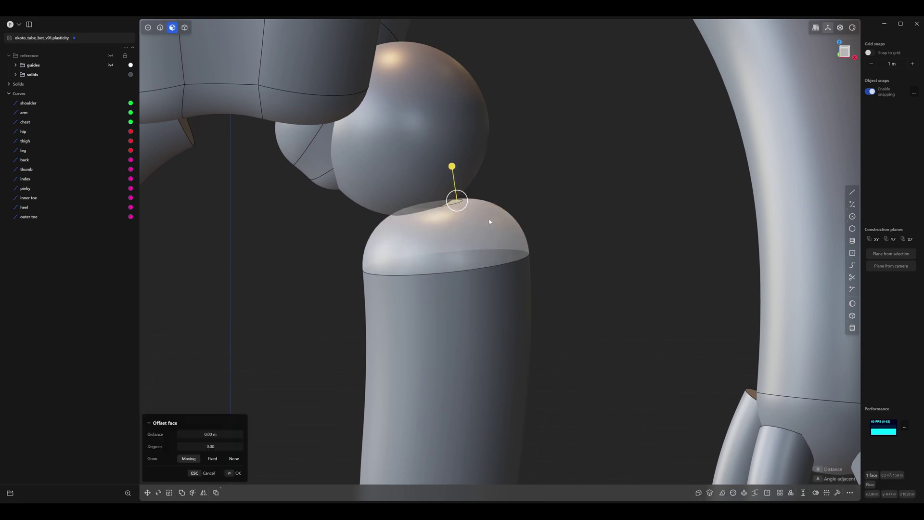
{"action": "left_click_drag", "start_coordinate": [453, 167], "coordinate": [446, 122]}
Offset the inner end face of the rounded hip pipe outward by about 0.18 m.
{"action": "middle_click_drag", "start_coordinate": [446, 117], "coordinate": [409, 202]}
{"action": "middle_click_drag", "start_coordinate": [465, 217], "coordinate": [483, 142]}
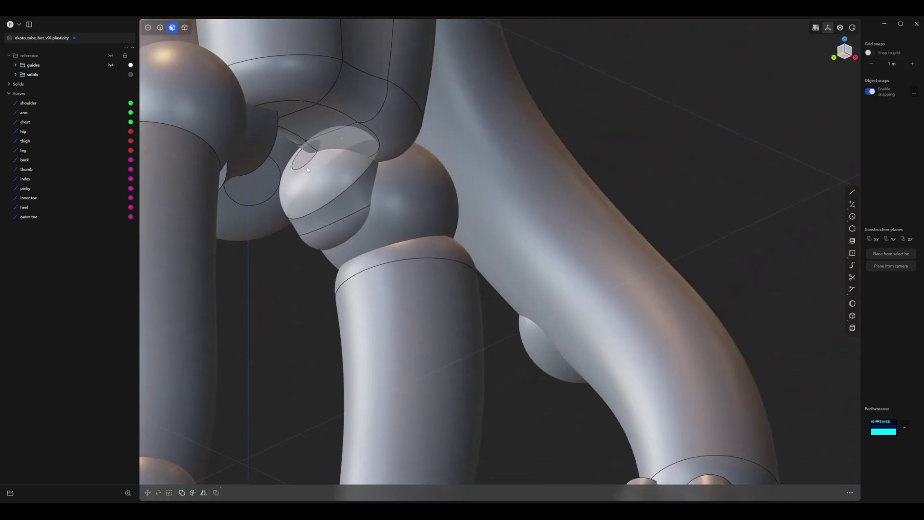
{"action": "scroll", "coordinate": [340, 184], "scroll_direction": "up", "scroll_amount": 3}
{"action": "middle_click_drag", "start_coordinate": [340, 184], "coordinate": [308, 159]}
{"action": "left_click_drag", "start_coordinate": [290, 138], "coordinate": [283, 128]}
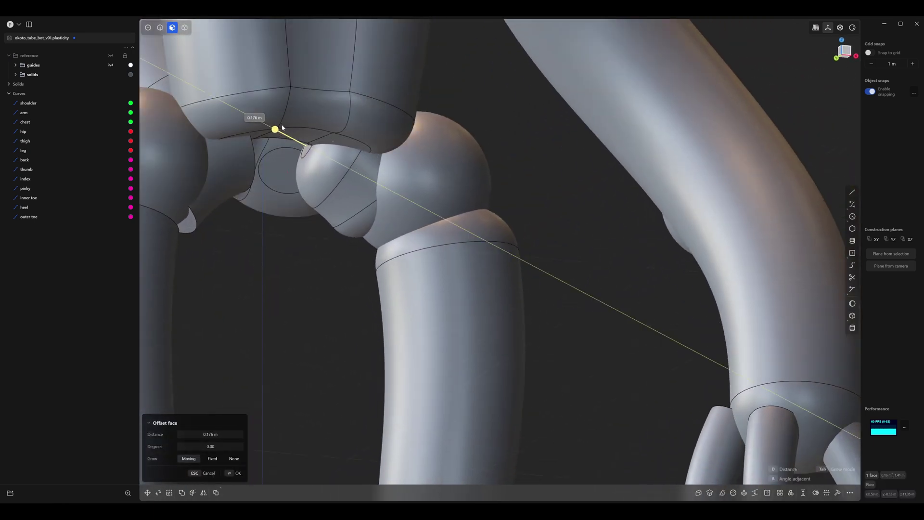
{"action": "key", "text": "Return"}
Move the rounded hip pipe about -0.33 m along Y and scale it uniformly by about 1.12.
{"action": "mouse_move", "coordinate": [277, 124]}
{"action": "middle_mouse_down"}
{"action": "mouse_move", "coordinate": [289, 139]}
{"action": "mouse_move", "coordinate": [276, 126]}
{"action": "middle_mouse_up"}
{"action": "left_click", "coordinate": [186, 27]}
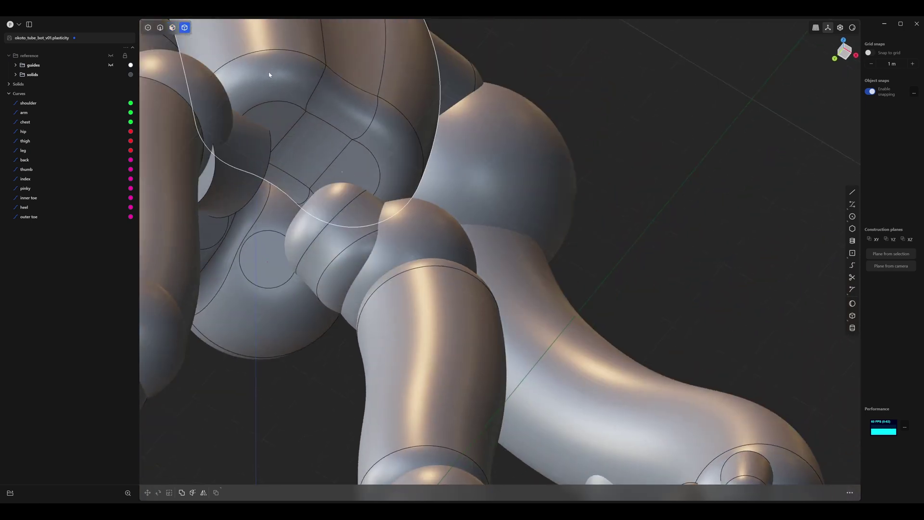
{"action": "key", "text": "g"}
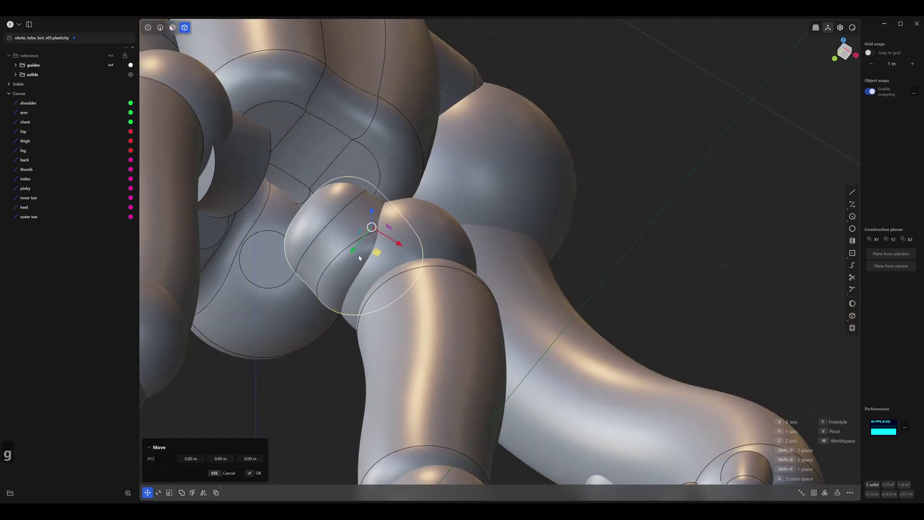
{"action": "left_click_drag", "start_coordinate": [352, 256], "coordinate": [371, 236]}
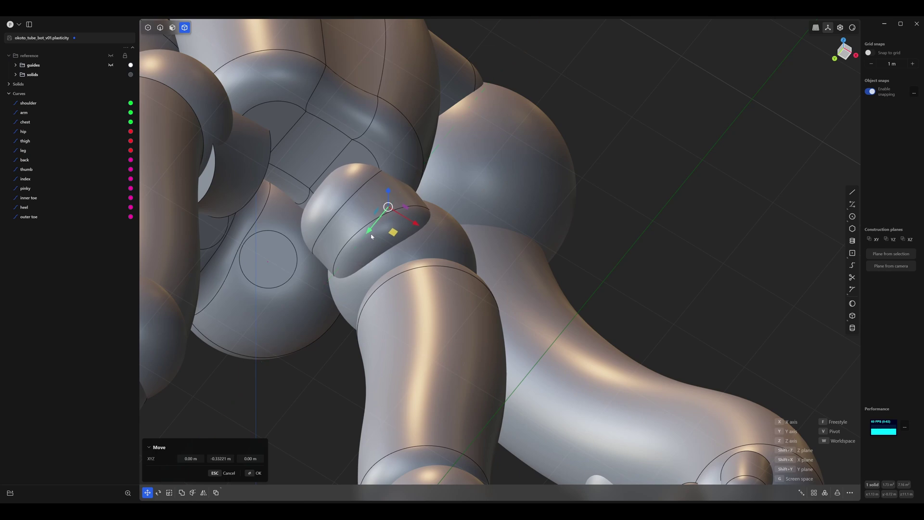
{"action": "middle_click_drag", "start_coordinate": [372, 238], "coordinate": [357, 262]}
{"action": "scroll", "coordinate": [392, 289], "scroll_direction": "down", "scroll_amount": 3}
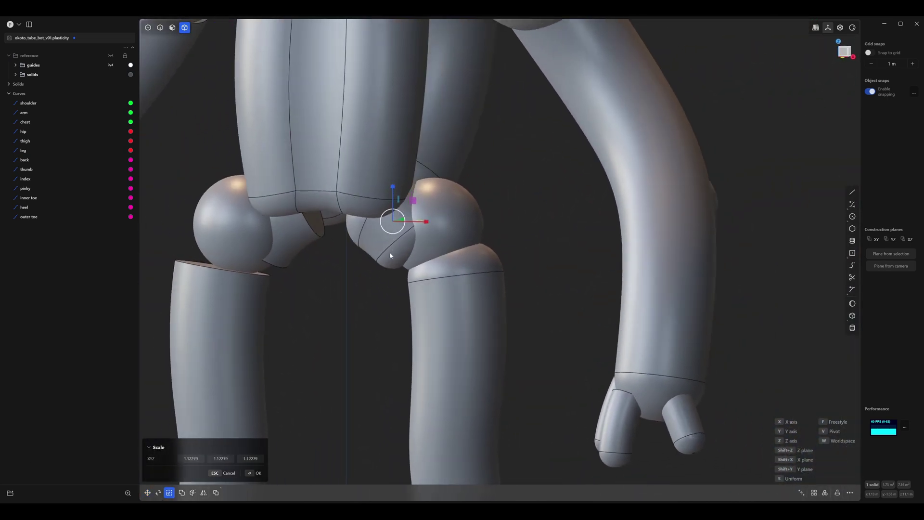
{"action": "left_click", "coordinate": [391, 256]}
Move the hip pipe outward and up in the front view so it sits further into the hip sphere.
{"action": "key", "text": "1"}
{"action": "key", "text": "g"}
{"action": "key", "text": "g"}
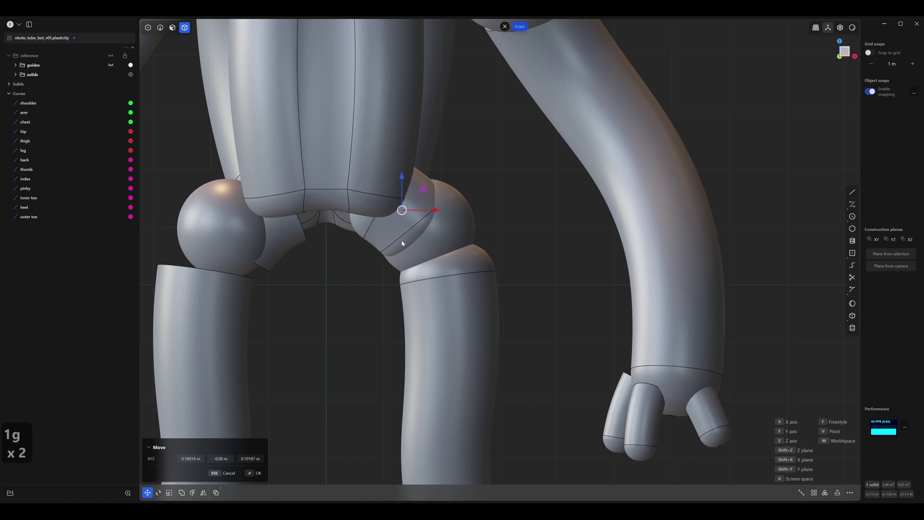
{"action": "left_click", "coordinate": [404, 240]}
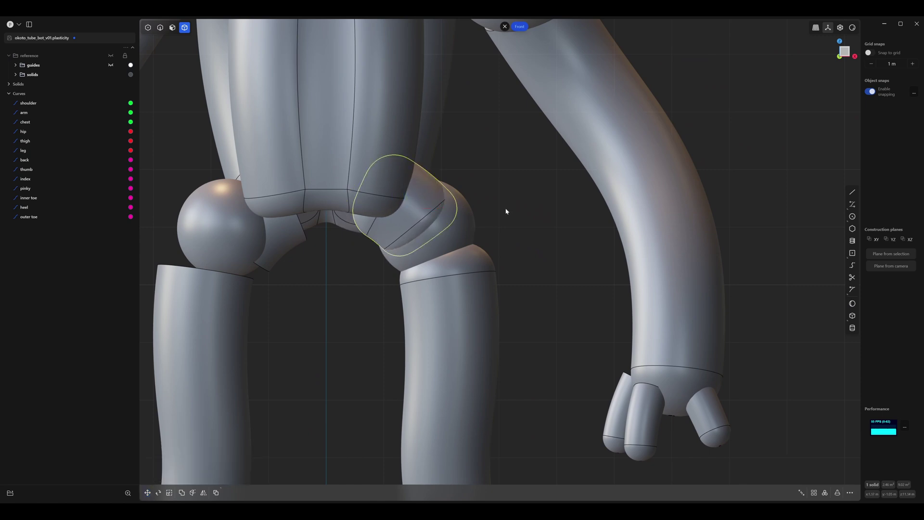
Hide the knee sphere of the rounded leg and expand the Solids group.
{"action": "scroll", "coordinate": [519, 210], "scroll_direction": "down", "scroll_amount": 6}
{"action": "scroll", "coordinate": [471, 181], "scroll_direction": "up", "scroll_amount": 4}
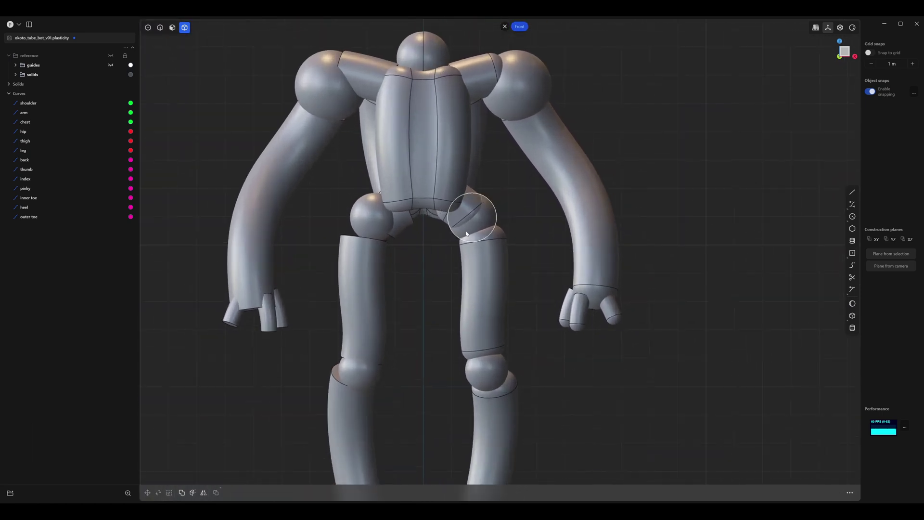
{"action": "scroll", "coordinate": [471, 181], "scroll_direction": "down", "scroll_amount": 2}
{"action": "middle_click_drag", "start_coordinate": [470, 181], "coordinate": [380, 233]}
{"action": "scroll", "coordinate": [450, 265], "scroll_direction": "up", "scroll_amount": 8}
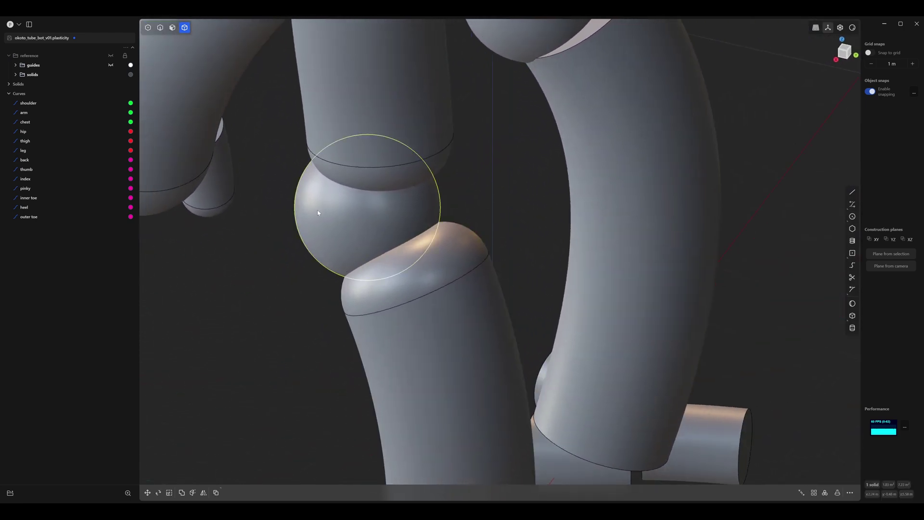
{"action": "key", "text": "h"}
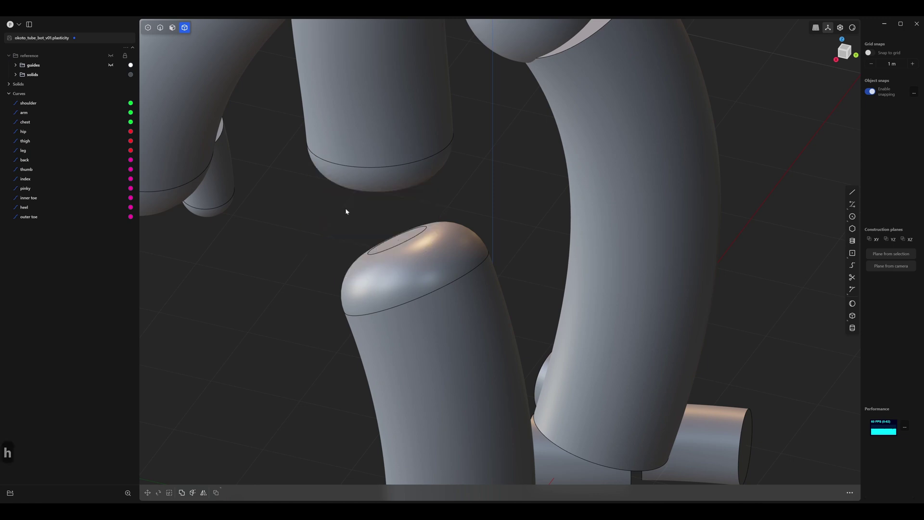
{"action": "left_click", "coordinate": [8, 85]}
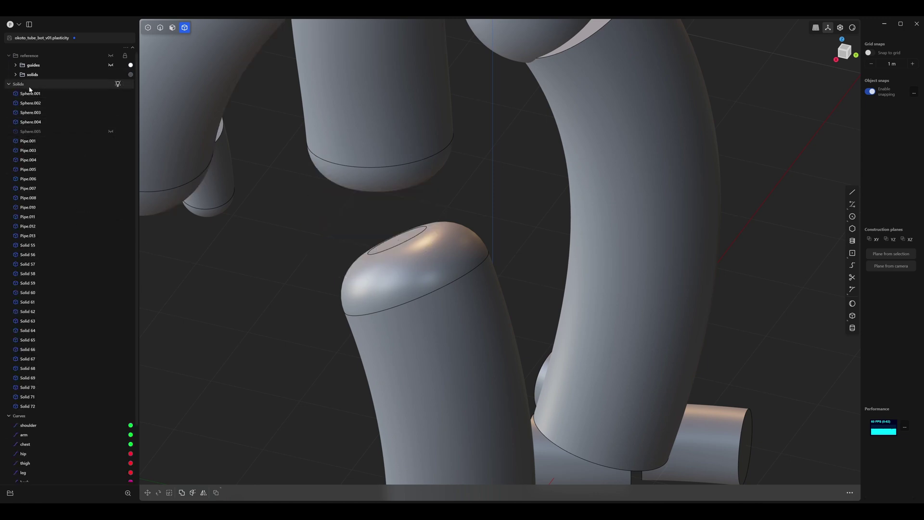
Offset the lower leg pipe's upper end face toward the knee, with the knee sphere shown again.
{"action": "middle_click_drag", "start_coordinate": [371, 292], "coordinate": [371, 257]}
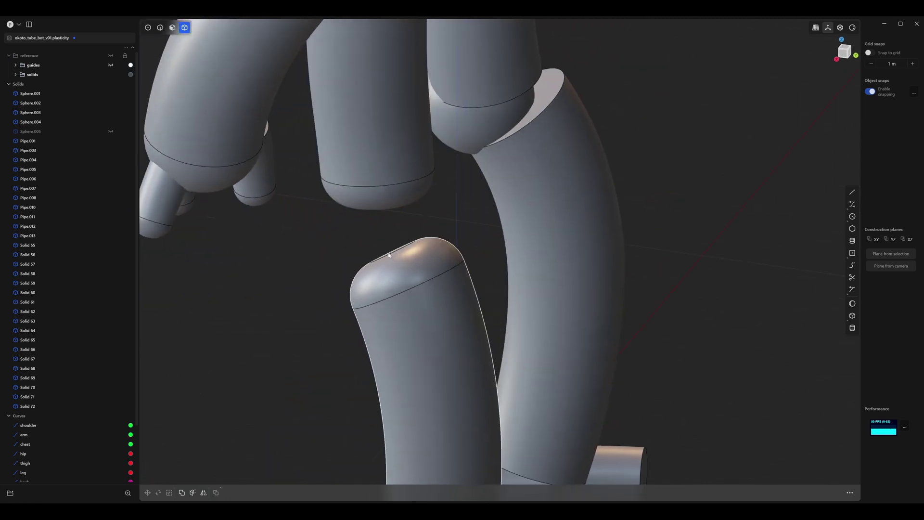
{"action": "scroll", "coordinate": [389, 256], "scroll_direction": "up", "scroll_amount": 4}
{"action": "middle_click_drag", "start_coordinate": [385, 203], "coordinate": [380, 239]}
{"action": "key", "text": "3"}
{"action": "left_click", "coordinate": [386, 247]}
{"action": "middle_click_drag", "start_coordinate": [383, 286], "coordinate": [378, 252]}
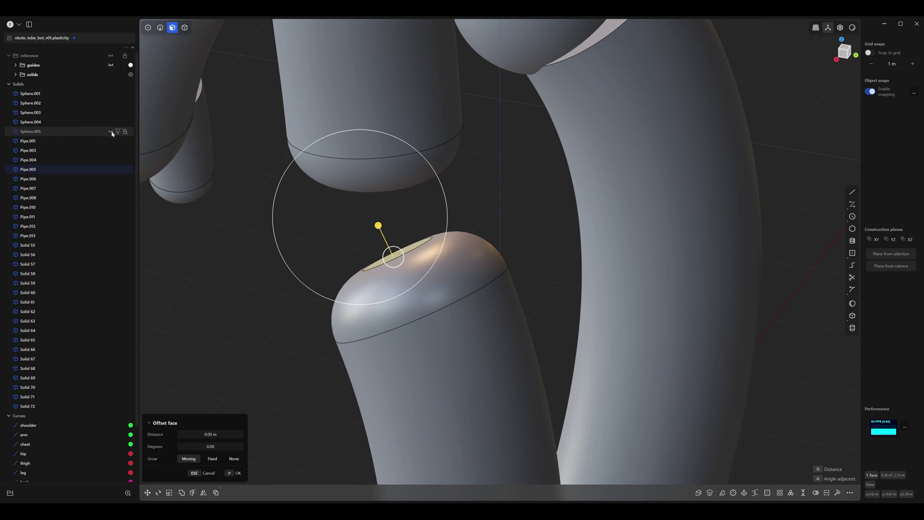
{"action": "left_click", "coordinate": [111, 131]}
{"action": "middle_click_drag", "start_coordinate": [375, 251], "coordinate": [388, 242]}
{"action": "left_click_drag", "start_coordinate": [357, 236], "coordinate": [336, 217]}
{"action": "middle_click_drag", "start_coordinate": [320, 255], "coordinate": [260, 204]}
{"action": "right_click", "coordinate": [293, 239]}
Hide the knee sphere again to expose the thigh pipe's lower end face.
{"action": "key", "text": "4"}
{"action": "key", "text": "h"}
{"action": "key", "text": "2"}
{"action": "left_click", "coordinate": [330, 224]}
{"action": "key", "text": "f"}
{"action": "key", "text": "3"}
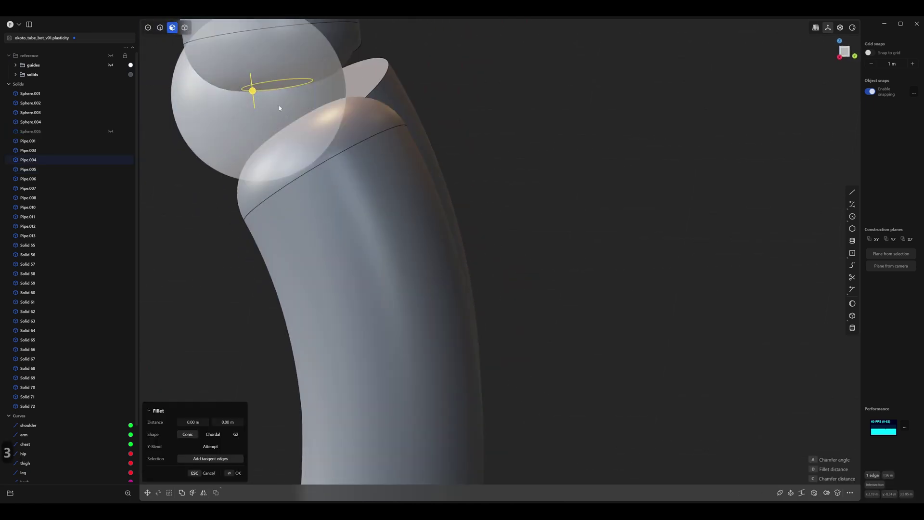
Show the knee sphere again and offset the thigh pipe's lower end face about 0.20 m into it.
{"action": "left_click", "coordinate": [270, 87]}
{"action": "middle_click_drag", "start_coordinate": [270, 88], "coordinate": [309, 130]}
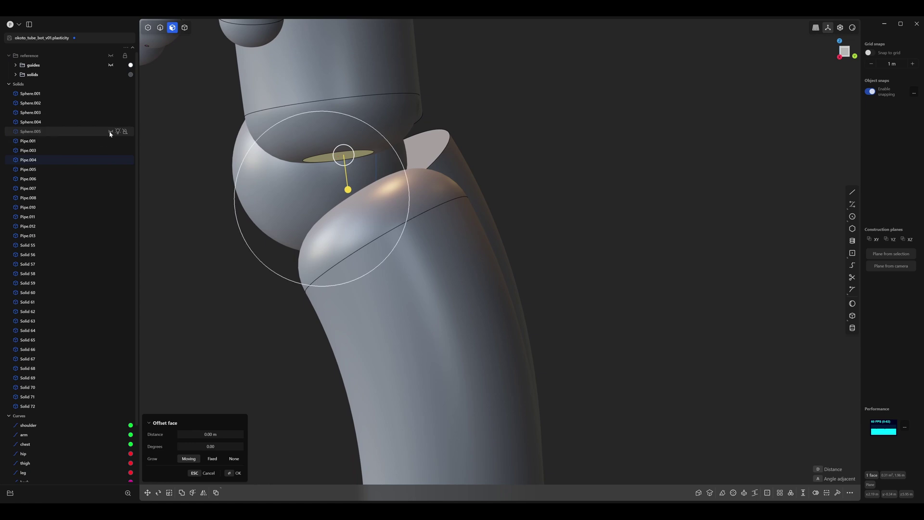
{"action": "left_click", "coordinate": [110, 131]}
{"action": "scroll", "coordinate": [207, 166], "scroll_direction": "down", "scroll_amount": 2}
{"action": "middle_click_drag", "start_coordinate": [207, 165], "coordinate": [436, 154]}
{"action": "left_click_drag", "start_coordinate": [449, 157], "coordinate": [455, 179]}
{"action": "scroll", "coordinate": [454, 183], "scroll_direction": "down", "scroll_amount": 10}
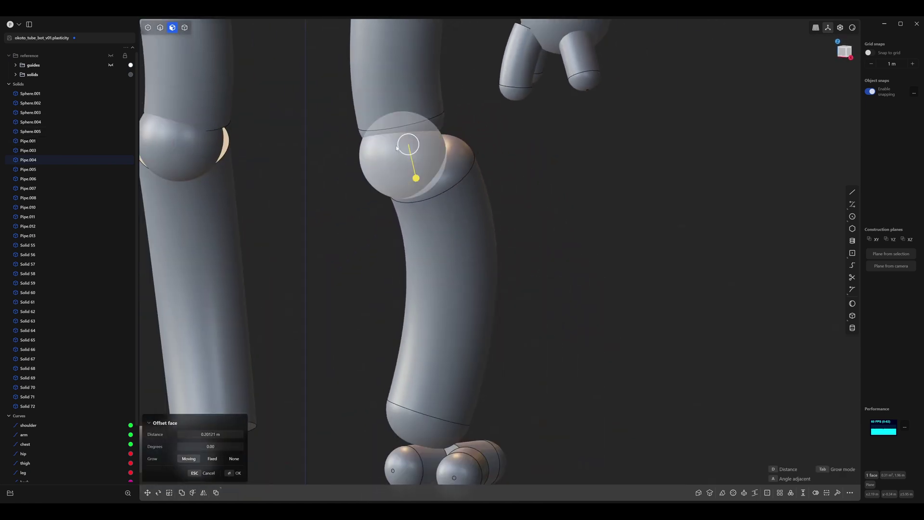
{"action": "left_click", "coordinate": [469, 178]}
Offset the lower leg pipe's bottom end face about 0.34 m down toward the toes.
{"action": "middle_click_drag", "start_coordinate": [426, 175], "coordinate": [435, 154]}
{"action": "scroll", "coordinate": [401, 246], "scroll_direction": "up", "scroll_amount": 3}
{"action": "middle_click_drag", "start_coordinate": [400, 246], "coordinate": [387, 204], "text": "shift"}
{"action": "scroll", "coordinate": [423, 244], "scroll_direction": "up", "scroll_amount": 3}
{"action": "middle_click_drag", "start_coordinate": [423, 243], "coordinate": [395, 212]}
{"action": "middle_click_drag", "start_coordinate": [289, 139], "coordinate": [436, 180]}
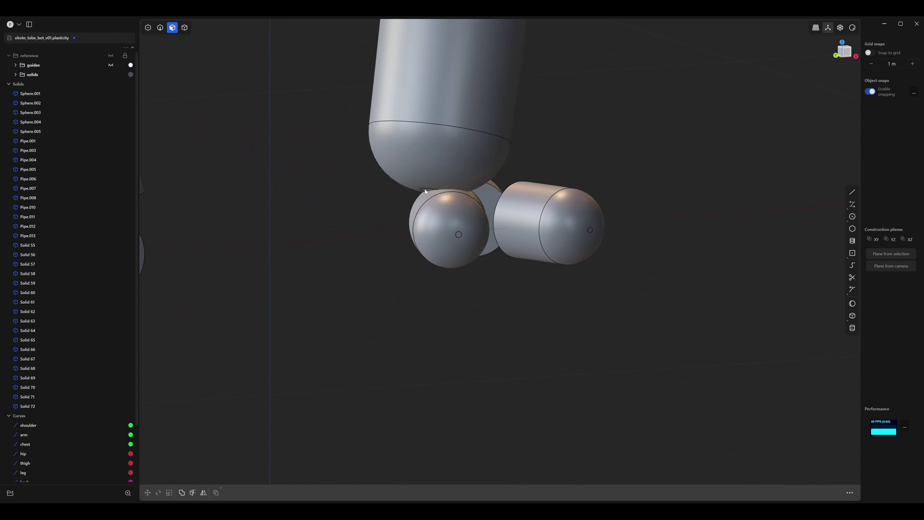
{"action": "left_click_drag", "start_coordinate": [425, 191], "coordinate": [410, 261]}
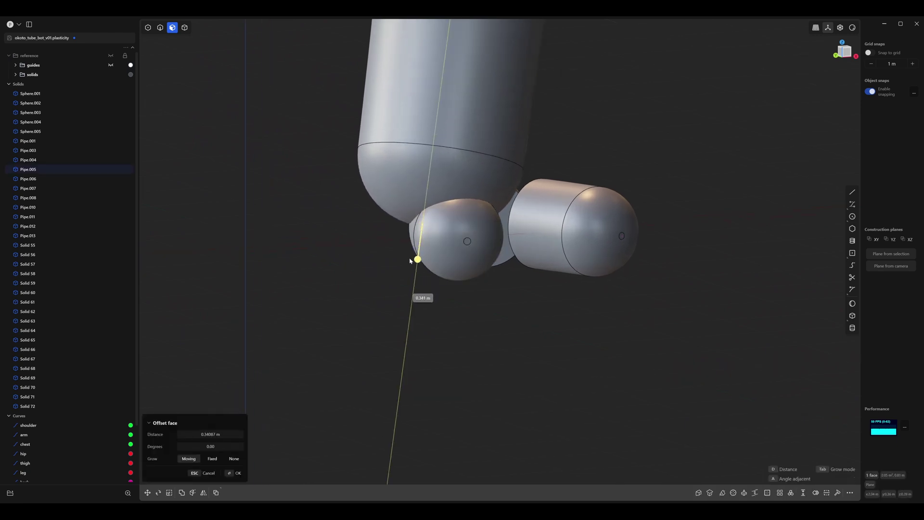
{"action": "left_click", "coordinate": [467, 292]}
Move the foot's three toe and heel pipes together about -0.58 m along X and 0.31 m along Z.
{"action": "key", "text": "4"}
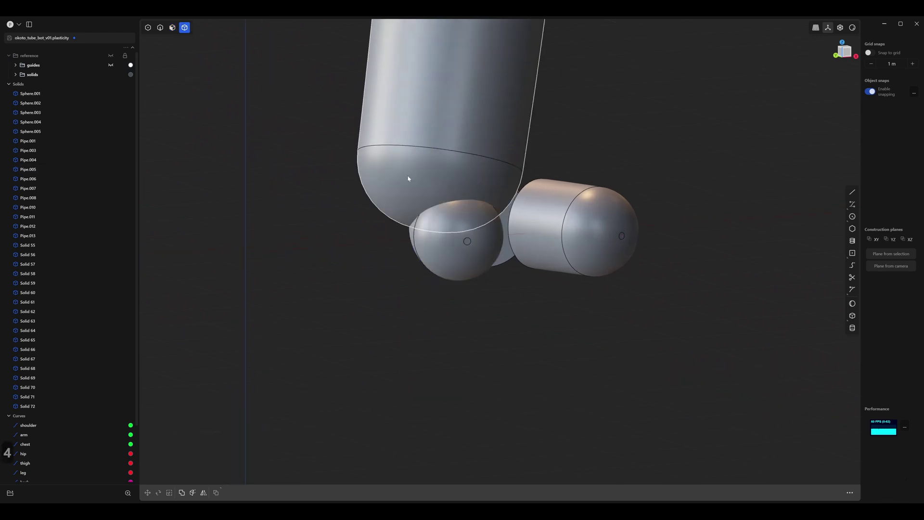
{"action": "key", "text": "1"}
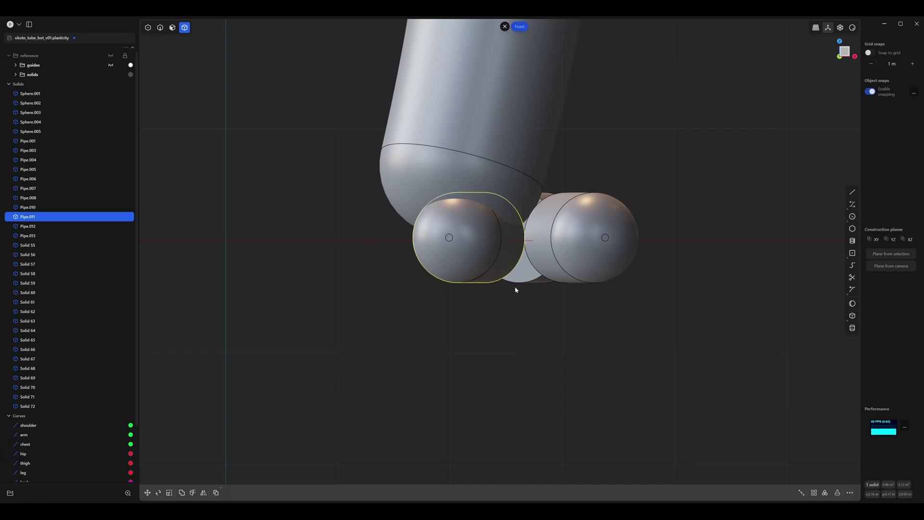
{"action": "key", "text": "g"}
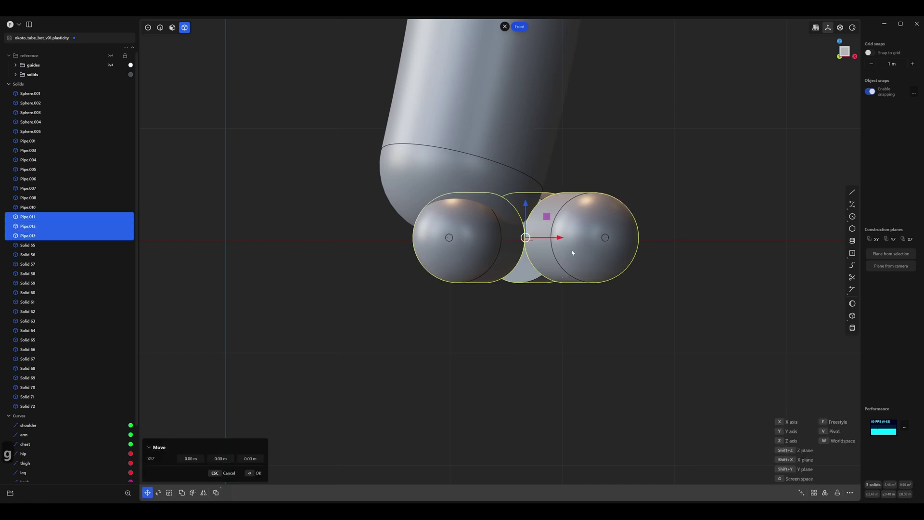
{"action": "left_click_drag", "start_coordinate": [560, 237], "coordinate": [492, 249]}
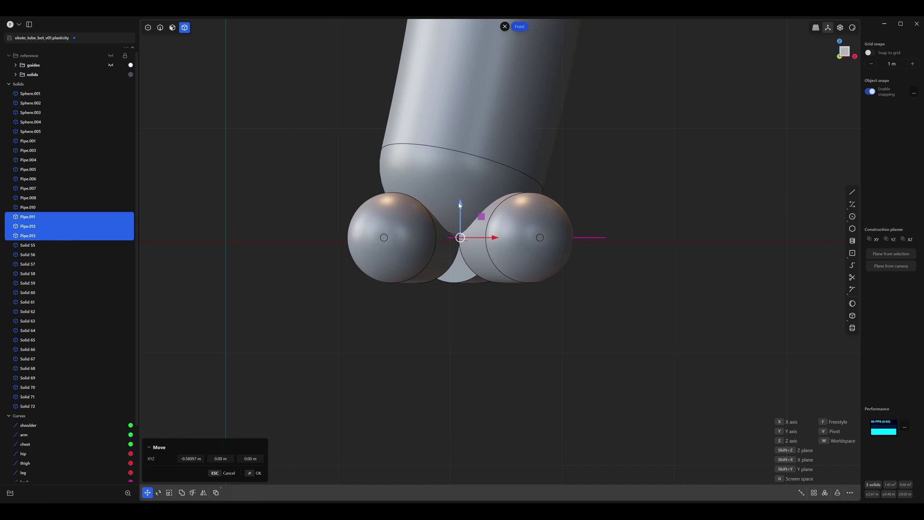
{"action": "left_click_drag", "start_coordinate": [460, 204], "coordinate": [462, 169]}
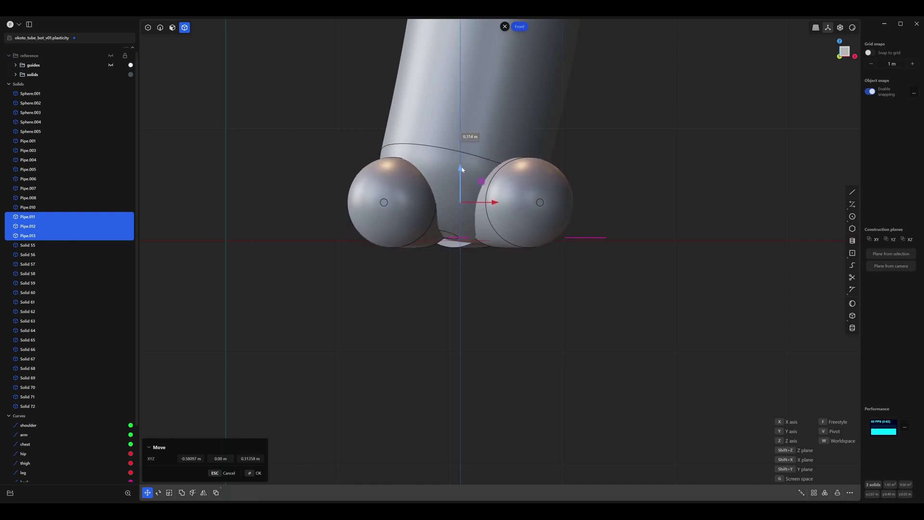
{"action": "right_click", "coordinate": [476, 307]}
{"action": "left_click", "coordinate": [477, 307]}
Fillet the inner end edges of the foot's three toe and heel pipes by about 0.22 m.
{"action": "middle_click_drag", "start_coordinate": [477, 306], "coordinate": [429, 362]}
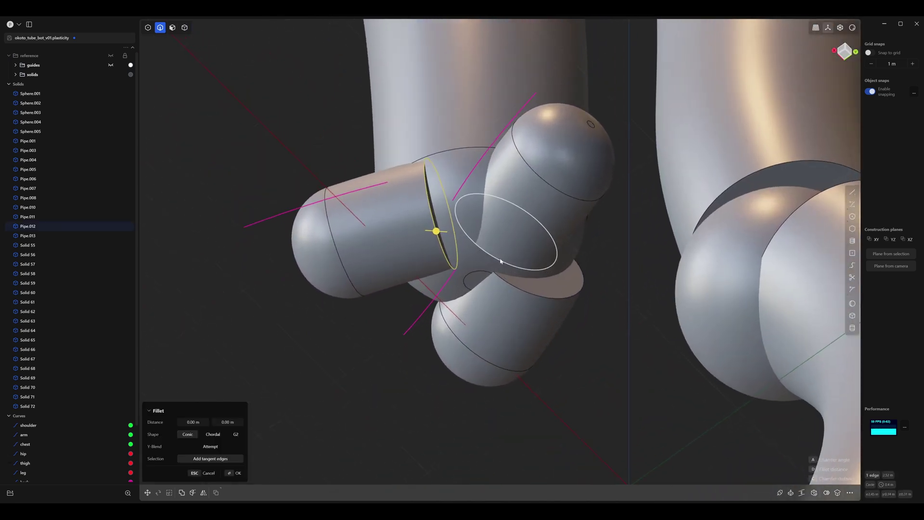
{"action": "scroll", "coordinate": [516, 292], "scroll_direction": "up", "scroll_amount": 3}
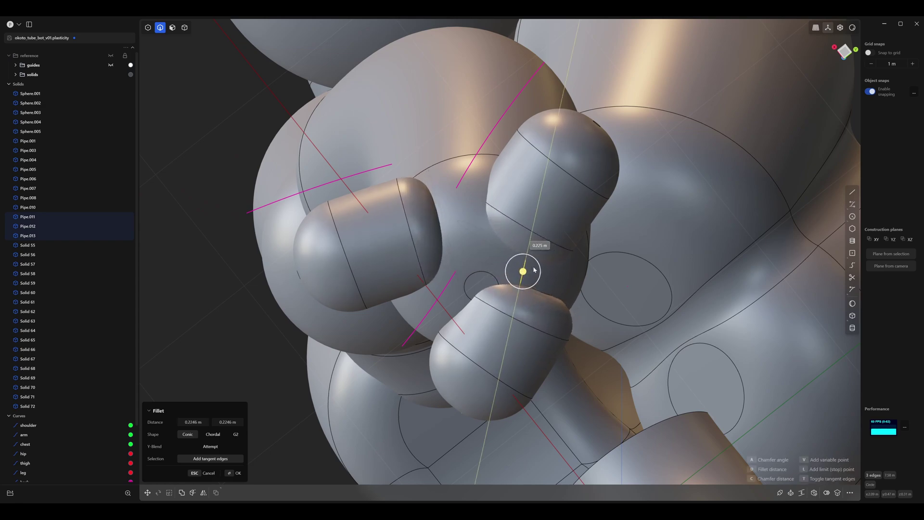
{"action": "middle_click_drag", "start_coordinate": [534, 270], "coordinate": [514, 351]}
{"action": "key", "text": "Return"}
Offset the exposed upper end face of the first finger pipe about 0.34 m into the hand.
{"action": "scroll", "coordinate": [514, 351], "scroll_direction": "down", "scroll_amount": 8}
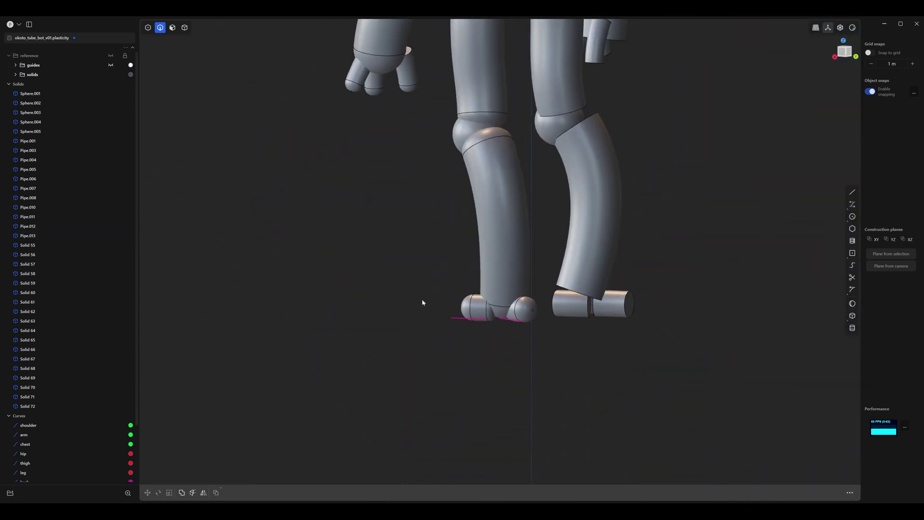
{"action": "middle_click_drag", "start_coordinate": [422, 303], "coordinate": [512, 289]}
{"action": "middle_click_drag", "start_coordinate": [501, 211], "coordinate": [469, 367], "text": "shift"}
{"action": "scroll", "coordinate": [559, 295], "scroll_direction": "up", "scroll_amount": 6}
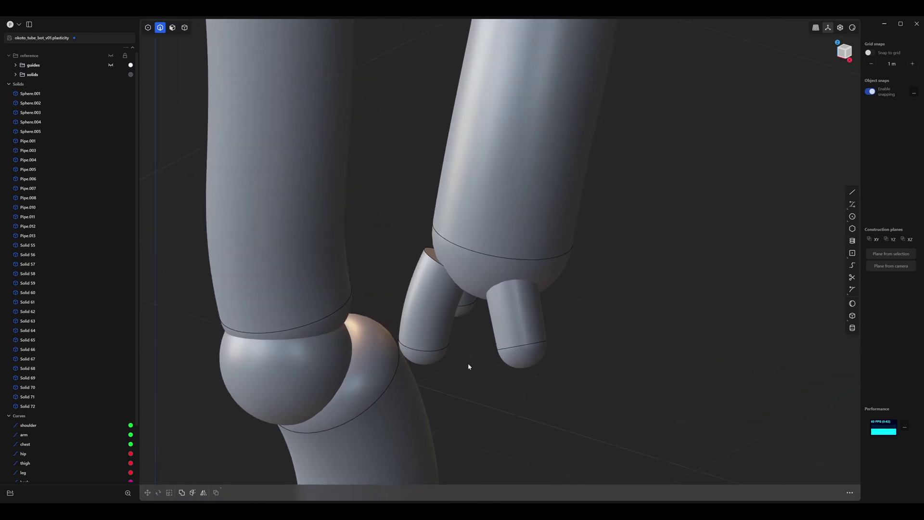
{"action": "scroll", "coordinate": [455, 325], "scroll_direction": "up", "scroll_amount": 3}
{"action": "key", "text": "3"}
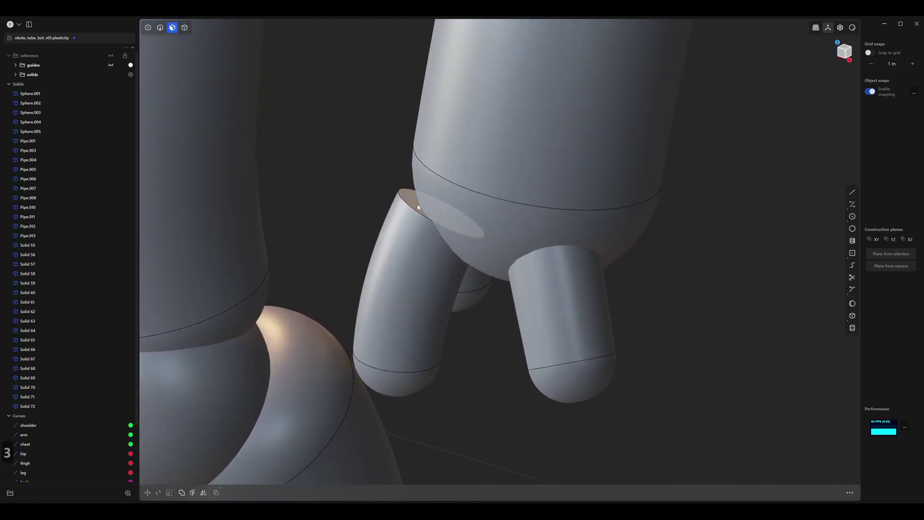
{"action": "left_click", "coordinate": [412, 199]}
{"action": "key", "text": "o"}
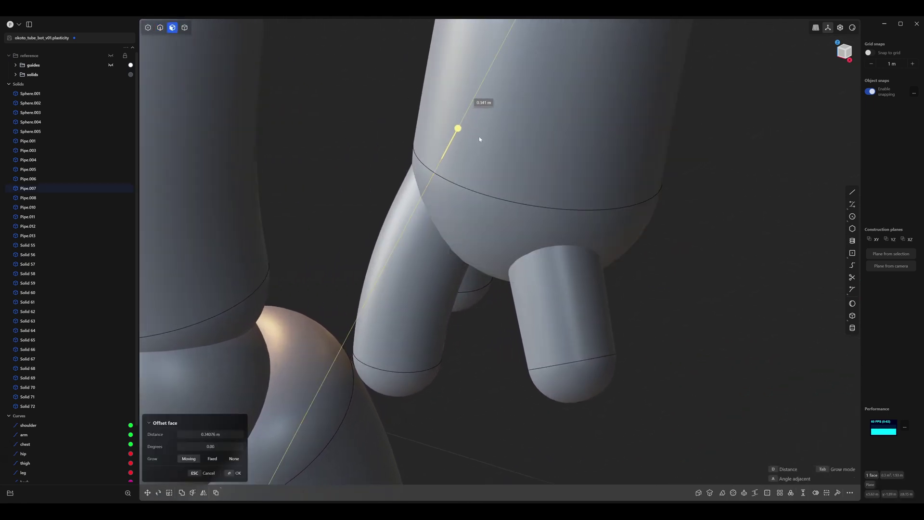
{"action": "middle_click_drag", "start_coordinate": [480, 139], "coordinate": [385, 102]}
Offset the neighbouring finger pipe's exposed upper end face about 0.66 m up into the arm.
{"action": "left_click_drag", "start_coordinate": [397, 92], "coordinate": [434, 57]}
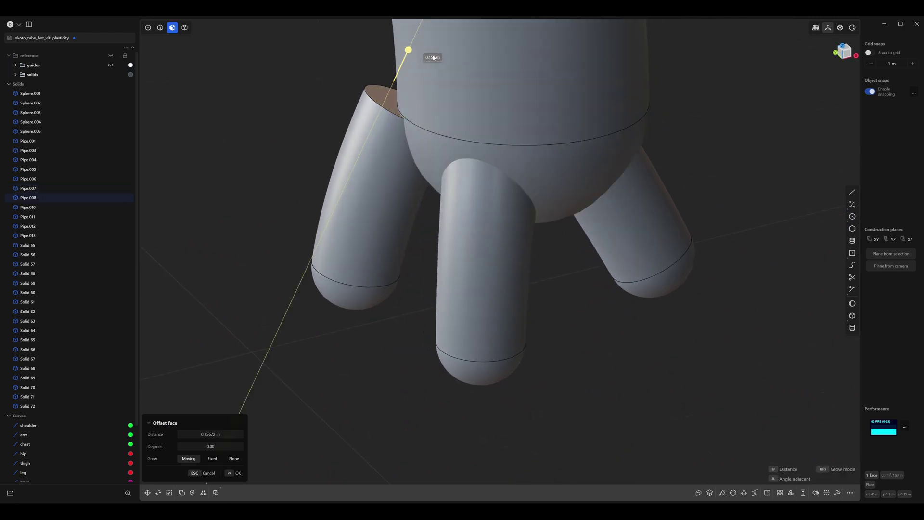
{"action": "left_click_drag", "start_coordinate": [506, 19], "coordinate": [510, 13]}
{"action": "middle_click_drag", "start_coordinate": [449, 108], "coordinate": [437, 219]}
{"action": "scroll", "coordinate": [437, 218], "scroll_direction": "down", "scroll_amount": 5}
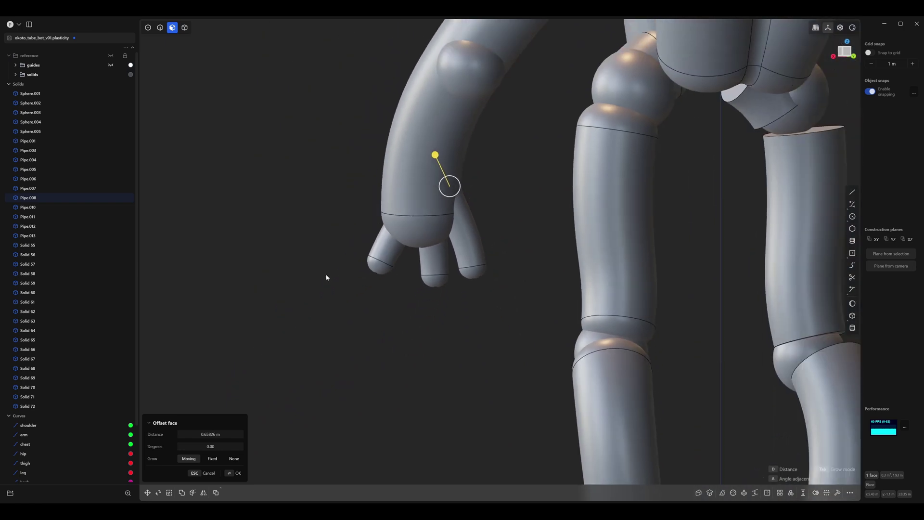
{"action": "key", "text": "Return"}
Isolate the rounded thigh pipe to select its top face, restore all solids, and offset that face about 0.18 m into the hip sphere.
{"action": "middle_click_drag", "start_coordinate": [391, 337], "coordinate": [407, 355]}
{"action": "middle_click_drag", "start_coordinate": [470, 252], "coordinate": [224, 397], "text": "shift"}
{"action": "scroll", "coordinate": [381, 313], "scroll_direction": "up", "scroll_amount": 6}
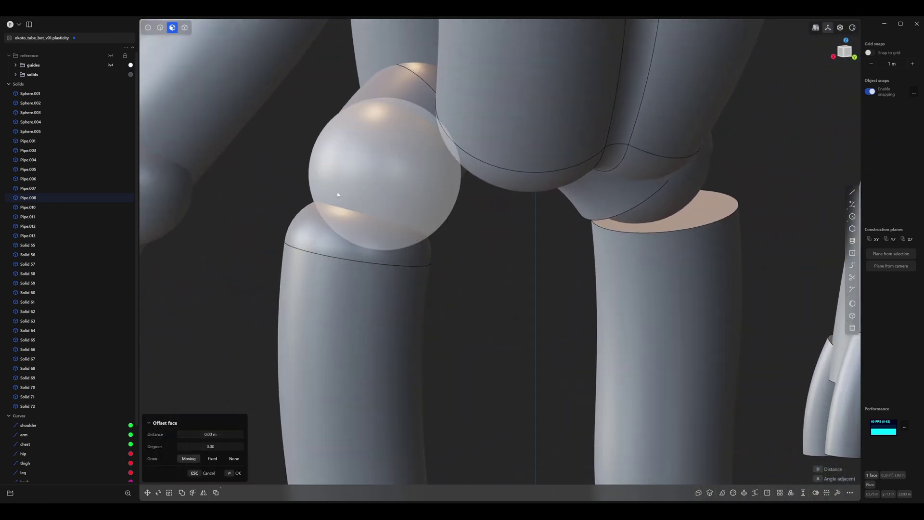
{"action": "left_click", "coordinate": [185, 28]}
{"action": "left_click", "coordinate": [342, 291]}
{"action": "key", "text": "/"}
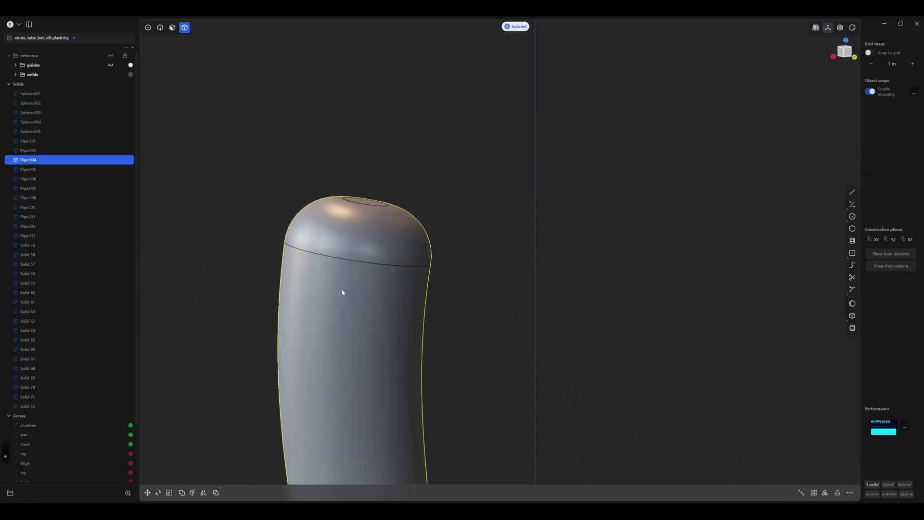
{"action": "key", "text": "3"}
{"action": "left_click", "coordinate": [370, 184]}
{"action": "left_click", "coordinate": [522, 29]}
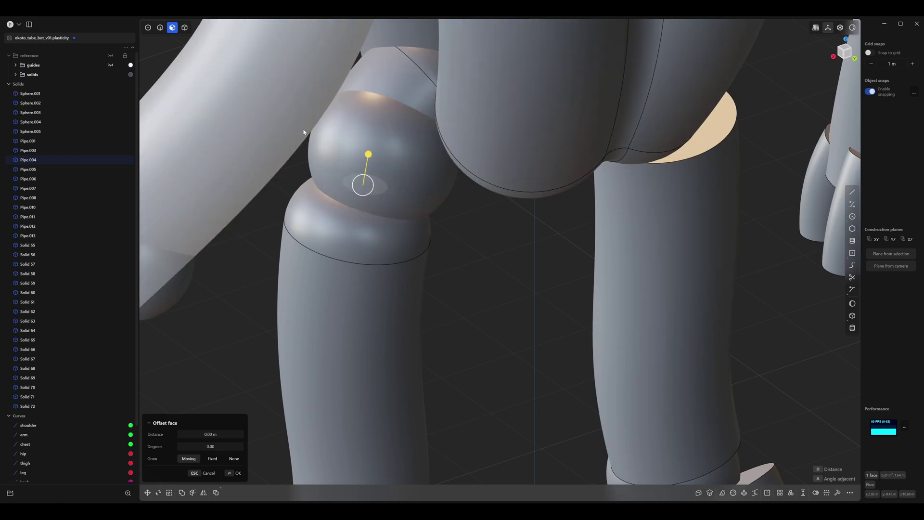
{"action": "middle_click_drag", "start_coordinate": [305, 131], "coordinate": [689, 135]}
{"action": "left_click_drag", "start_coordinate": [515, 187], "coordinate": [516, 173]}
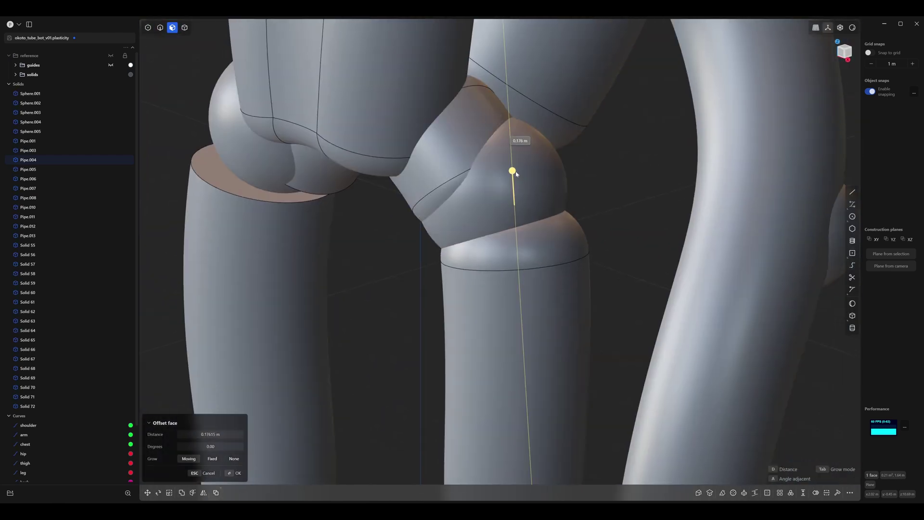
{"action": "right_click", "coordinate": [592, 195]}
Scale the hip sphere uniformly to about 0.94 in the front view and adjust its position against the thigh.
{"action": "middle_click_drag", "start_coordinate": [593, 195], "coordinate": [599, 169]}
{"action": "left_click", "coordinate": [185, 27]}
{"action": "left_click", "coordinate": [501, 210]}
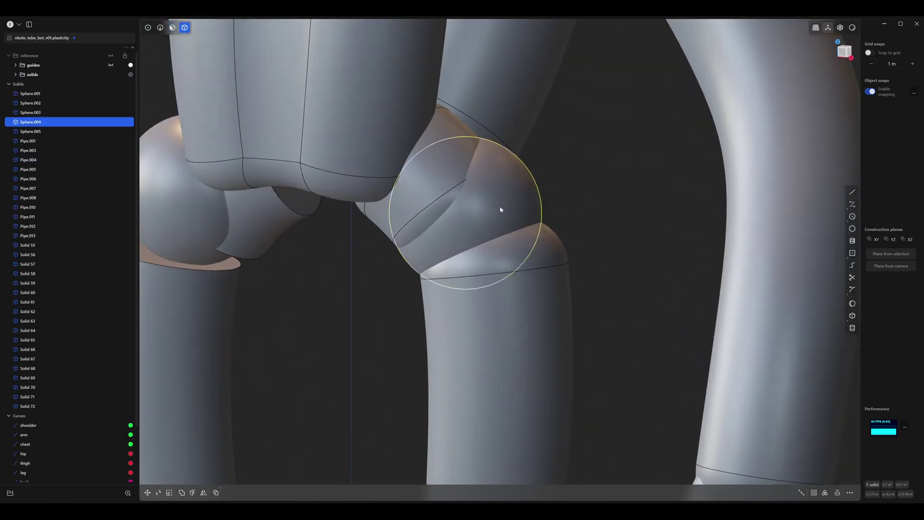
{"action": "key", "text": "KP_1"}
{"action": "key", "text": "s"}
{"action": "key", "text": "s"}
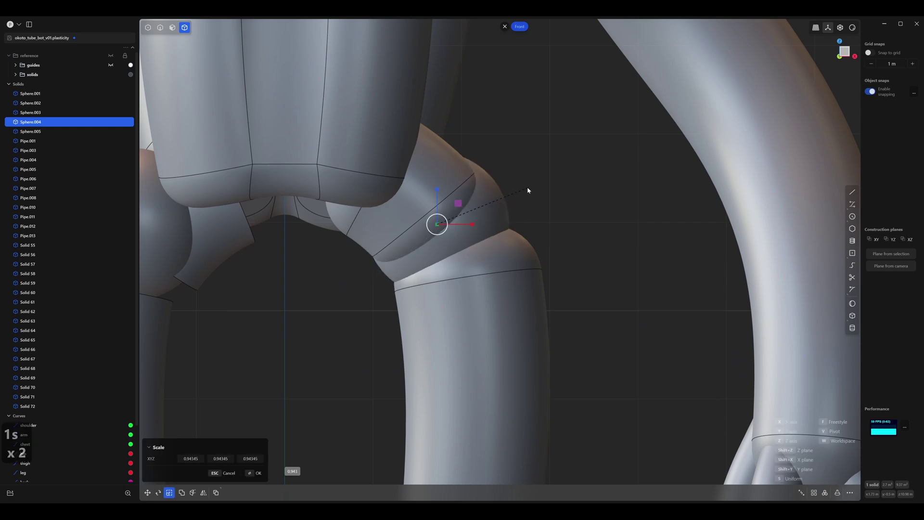
{"action": "left_click", "coordinate": [529, 191]}
{"action": "right_click", "coordinate": [536, 199]}
{"action": "middle_click_drag", "start_coordinate": [536, 200], "coordinate": [561, 274]}
{"action": "key", "text": "g"}
{"action": "left_click", "coordinate": [571, 272]}
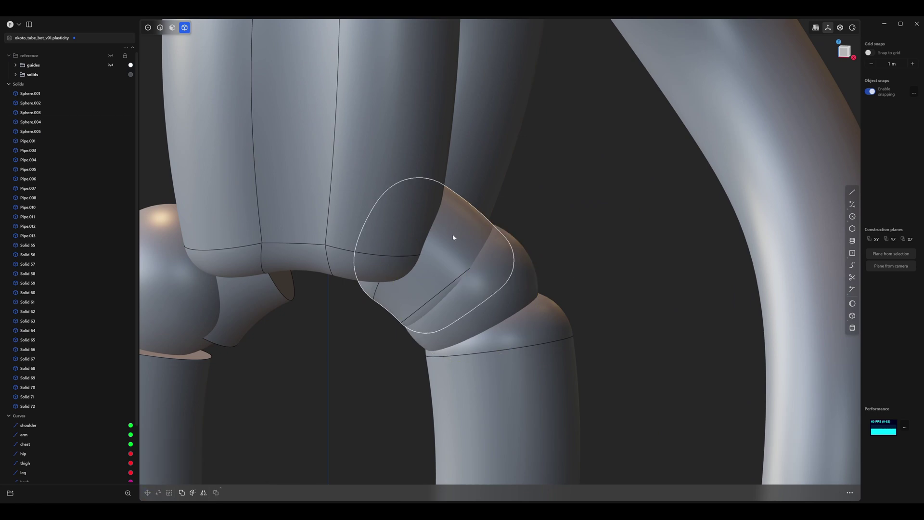
Move the rounded hip pipe slightly up and inward toward the torso.
{"action": "left_click", "coordinate": [454, 237]}
{"action": "key", "text": "g"}
{"action": "key", "text": "g"}
{"action": "right_click", "coordinate": [444, 222]}
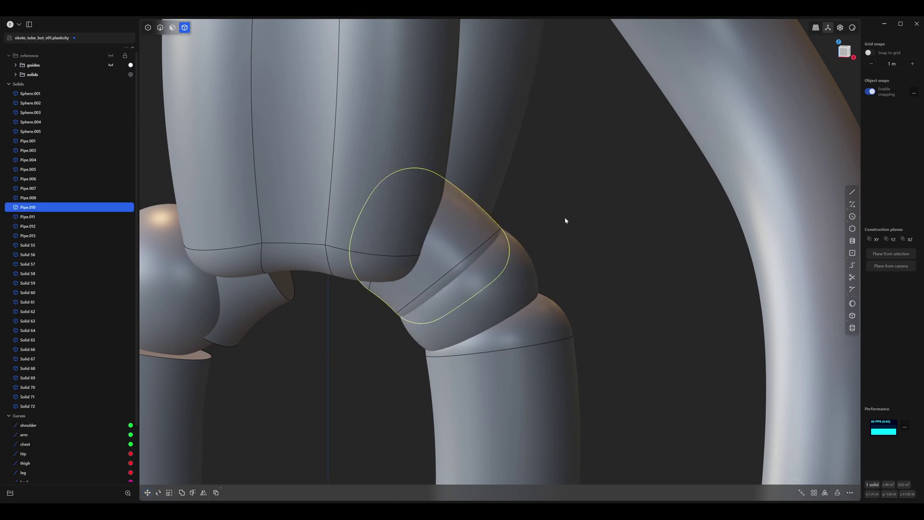
{"action": "left_click", "coordinate": [565, 221]}
Fillet the inner end edge of the shoulder pipe beside the head by about 0.50 m.
{"action": "scroll", "coordinate": [542, 227], "scroll_direction": "down", "scroll_amount": 10}
{"action": "middle_click_drag", "start_coordinate": [458, 226], "coordinate": [460, 235]}
{"action": "scroll", "coordinate": [483, 175], "scroll_direction": "up", "scroll_amount": 8}
{"action": "middle_click_drag", "start_coordinate": [483, 174], "coordinate": [399, 204]}
{"action": "scroll", "coordinate": [367, 211], "scroll_direction": "up", "scroll_amount": 5}
{"action": "left_click", "coordinate": [358, 215]}
{"action": "key", "text": "f"}
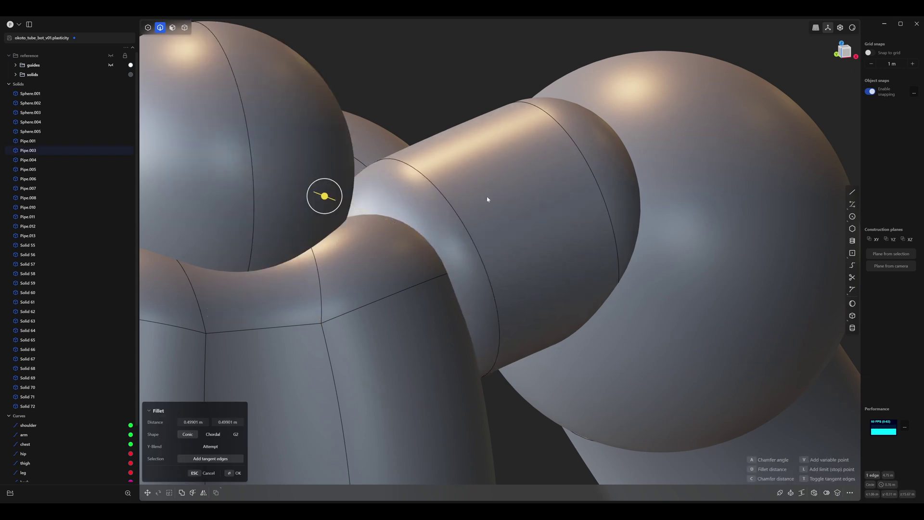
{"action": "scroll", "coordinate": [488, 200], "scroll_direction": "down", "scroll_amount": 6}
{"action": "right_click", "coordinate": [534, 95]}
{"action": "left_click", "coordinate": [537, 91]}
Combine the head sphere and the overlapping half-head solid into one seamless body with a Boolean.
{"action": "scroll", "coordinate": [555, 136], "scroll_direction": "down", "scroll_amount": 6}
{"action": "middle_click_drag", "start_coordinate": [549, 155], "coordinate": [486, 182]}
{"action": "left_click", "coordinate": [184, 28]}
{"action": "middle_click_drag", "start_coordinate": [463, 140], "coordinate": [495, 126]}
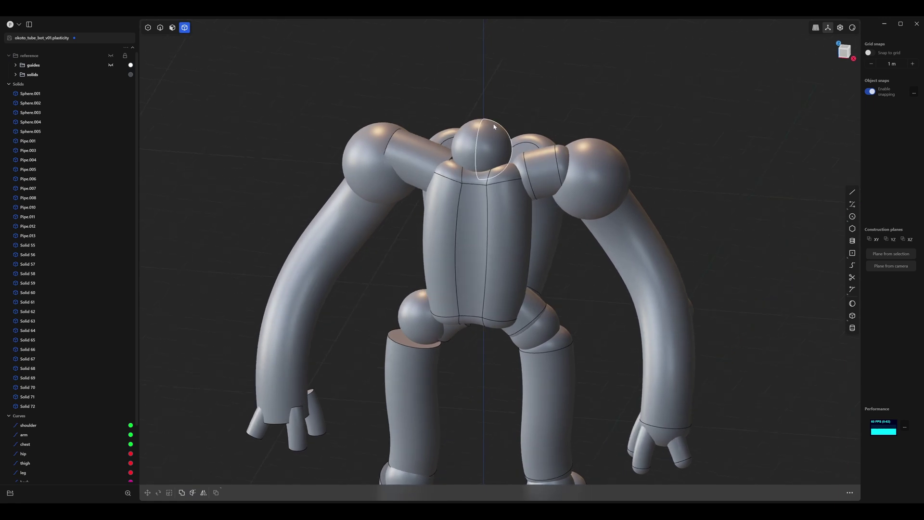
{"action": "scroll", "coordinate": [494, 123], "scroll_direction": "up", "scroll_amount": 6}
{"action": "left_click", "coordinate": [462, 150]}
{"action": "left_click", "coordinate": [432, 145], "text": "shift"}
{"action": "middle_click_drag", "start_coordinate": [423, 170], "coordinate": [464, 176]}
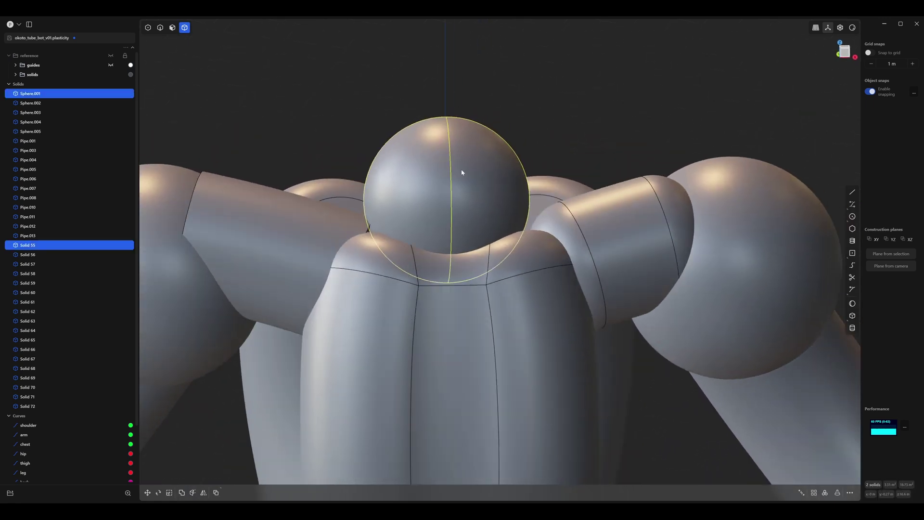
{"action": "key", "text": "q"}
{"action": "key", "text": "q"}
{"action": "key", "text": "q"}
{"action": "key", "text": "Return"}
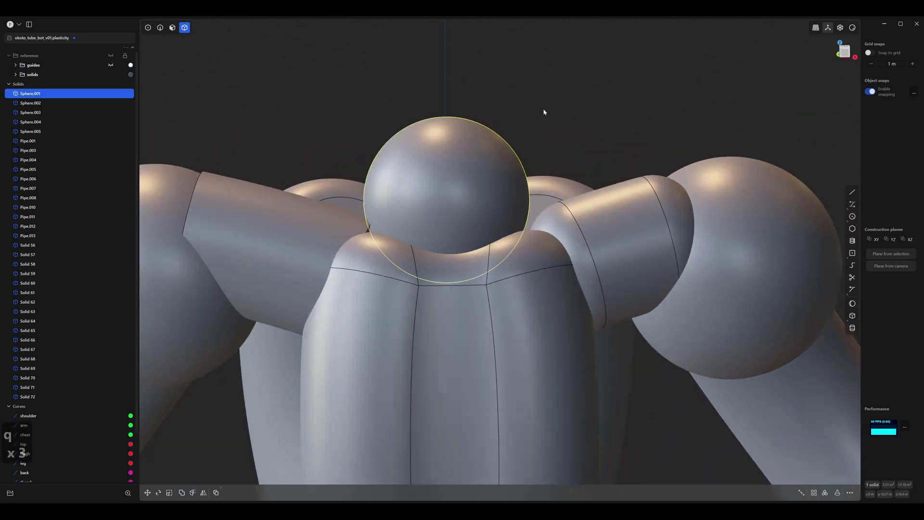
Duplicate the head sphere, moving the copy about 0.10 m along Y and scaling it uniformly to about 1.05.
{"action": "middle_click_drag", "start_coordinate": [544, 111], "coordinate": [450, 154]}
{"action": "middle_click_drag", "start_coordinate": [544, 127], "coordinate": [466, 183]}
{"action": "key", "text": "ctrl+d"}
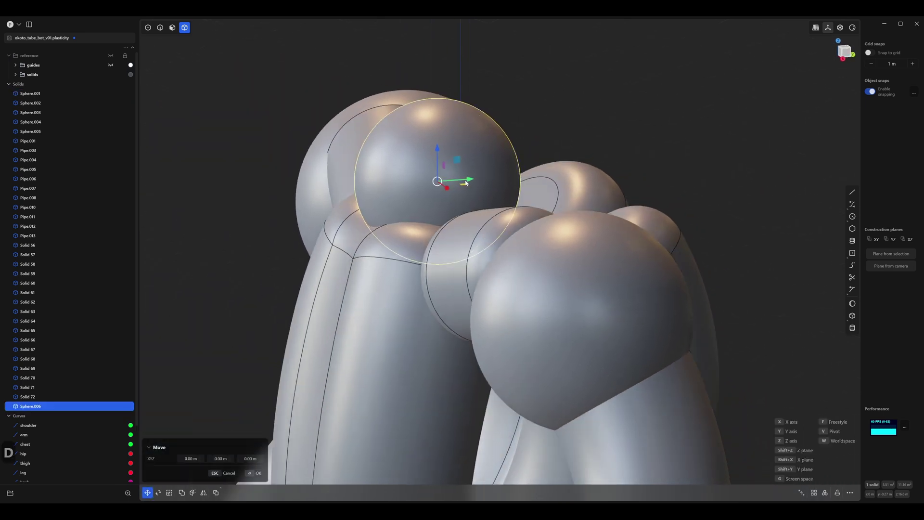
{"action": "middle_click_drag", "start_coordinate": [403, 181], "coordinate": [477, 170]}
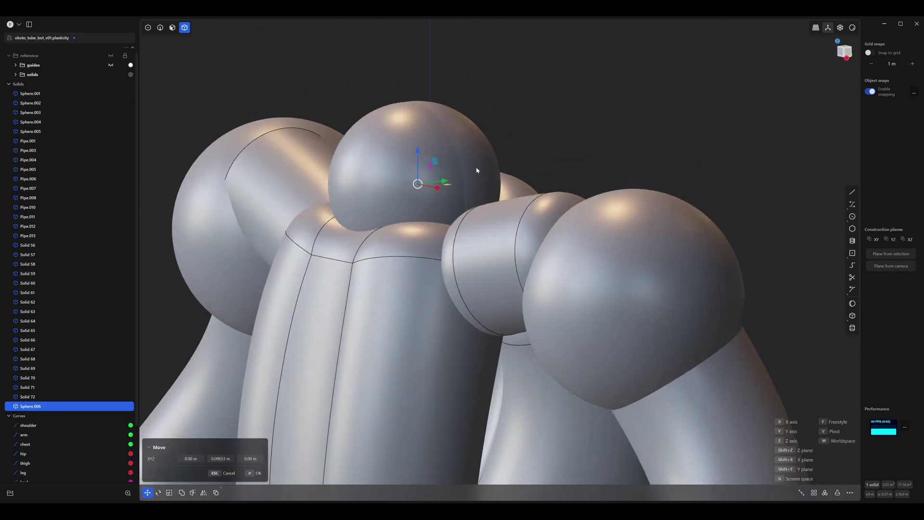
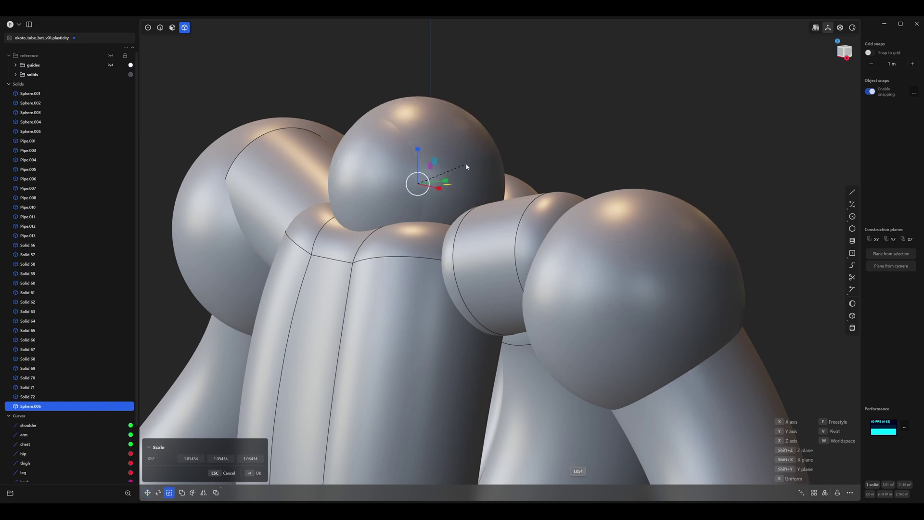
{"action": "left_click", "coordinate": [509, 126]}
Adjust the enlarged head sphere copy's position over the original head.
{"action": "middle_click_drag", "start_coordinate": [507, 103], "coordinate": [470, 153]}
{"action": "middle_click_drag", "start_coordinate": [501, 86], "coordinate": [483, 107]}
{"action": "left_click", "coordinate": [483, 107]}
{"action": "key", "text": "g"}
{"action": "middle_click_drag", "start_coordinate": [579, 96], "coordinate": [511, 130]}
{"action": "left_click", "coordinate": [507, 117]}
Unite the rounded arm pipe with its three finger pipes into one solid.
{"action": "scroll", "coordinate": [494, 138], "scroll_direction": "up", "scroll_amount": 3}
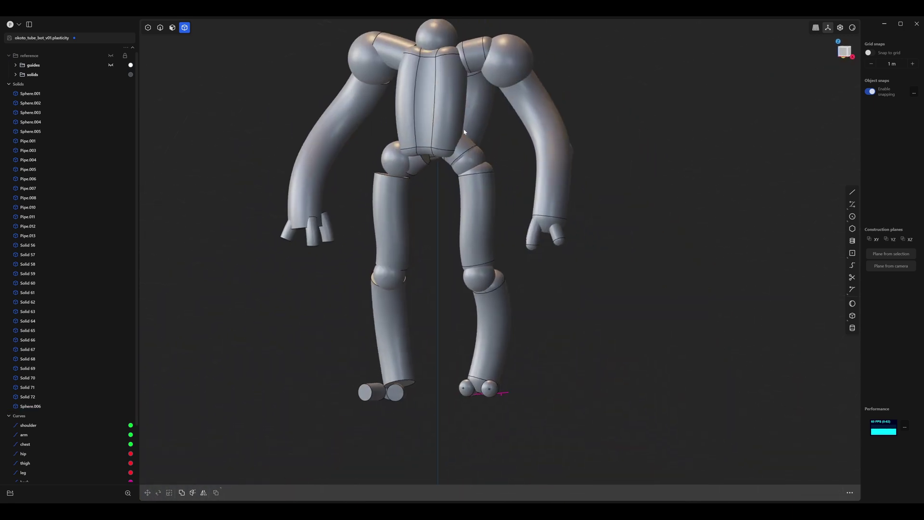
{"action": "scroll", "coordinate": [494, 139], "scroll_direction": "up", "scroll_amount": 5}
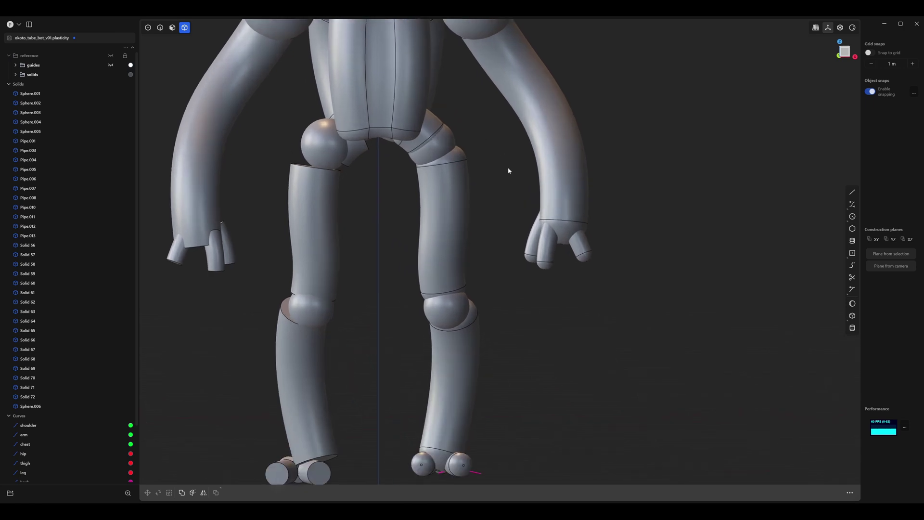
{"action": "middle_click_drag", "start_coordinate": [524, 222], "coordinate": [482, 207]}
{"action": "middle_click_drag", "start_coordinate": [481, 206], "coordinate": [406, 184], "text": "shift"}
{"action": "scroll", "coordinate": [406, 184], "scroll_direction": "up", "scroll_amount": 5}
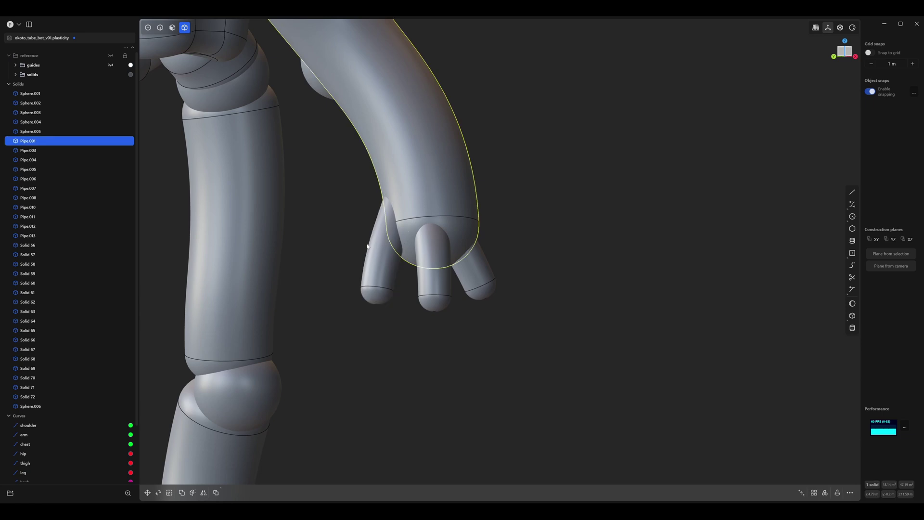
{"action": "middle_click_drag", "start_coordinate": [509, 265], "coordinate": [490, 244]}
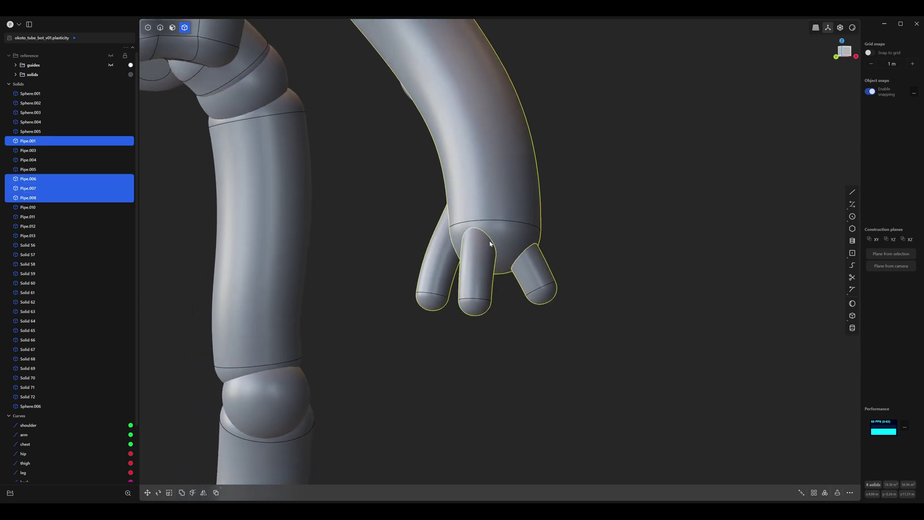
{"action": "key", "text": "q"}
{"action": "key", "text": "q"}
Fillet the edges where the thumb and middle finger meet the palm by about 0.37 m.
{"action": "scroll", "coordinate": [592, 251], "scroll_direction": "up", "scroll_amount": 3}
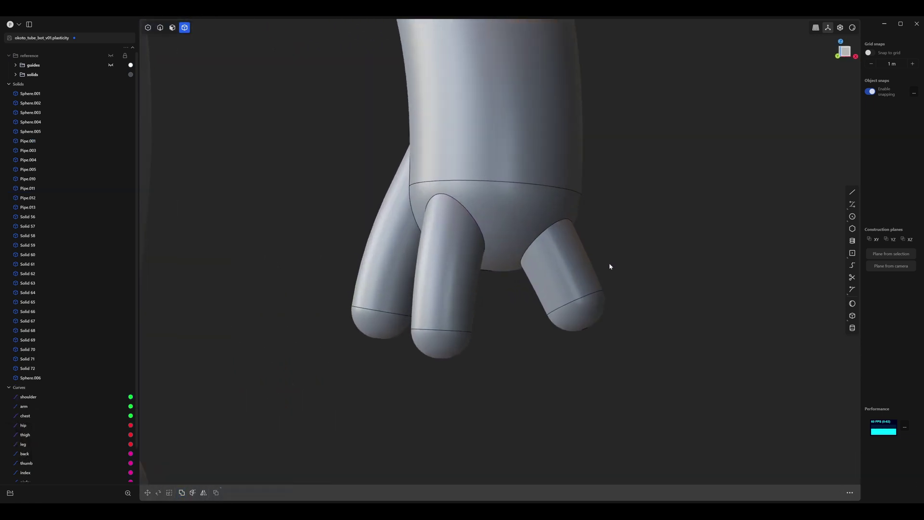
{"action": "left_click", "coordinate": [539, 242]}
{"action": "key", "text": "f"}
{"action": "scroll", "coordinate": [538, 256], "scroll_direction": "up", "scroll_amount": 2}
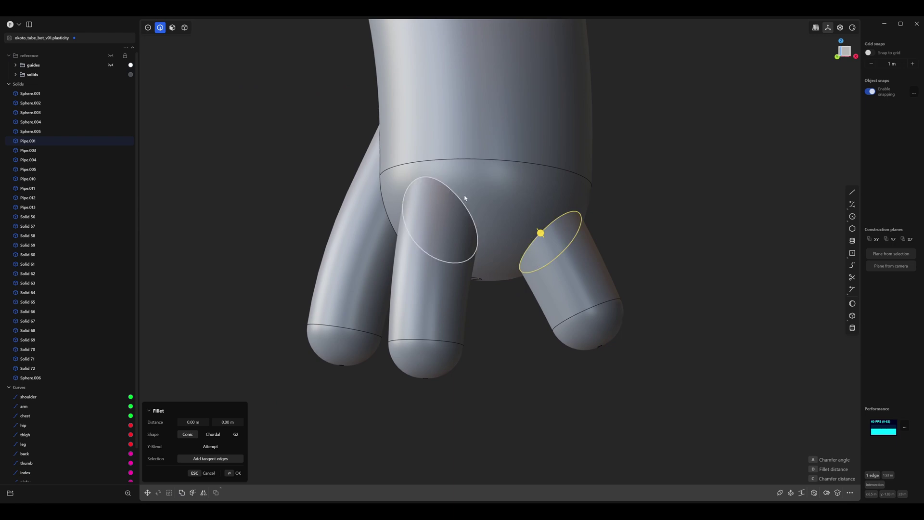
{"action": "middle_click_drag", "start_coordinate": [408, 166], "coordinate": [464, 212]}
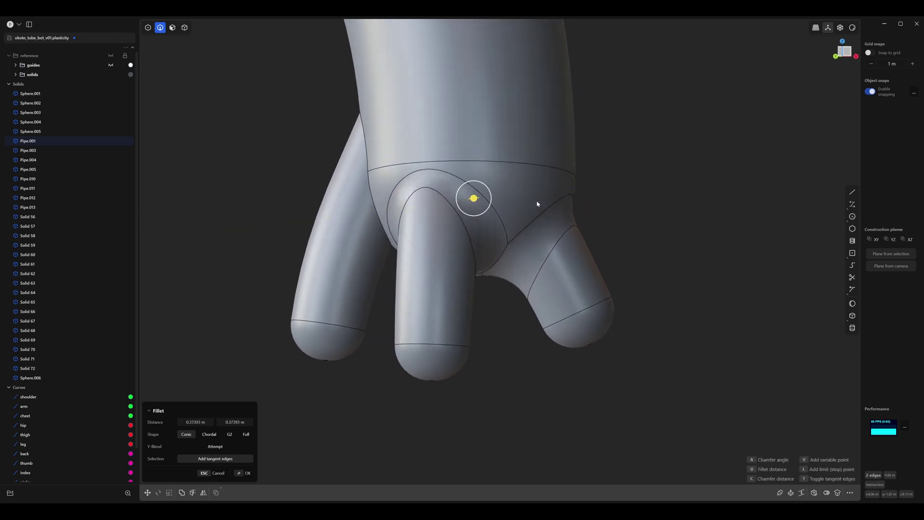
{"action": "key", "text": "Return"}
Select the edge loop where the remaining finger meets the arm and palm.
{"action": "scroll", "coordinate": [538, 193], "scroll_direction": "up", "scroll_amount": 3}
{"action": "middle_click_drag", "start_coordinate": [539, 188], "coordinate": [383, 160]}
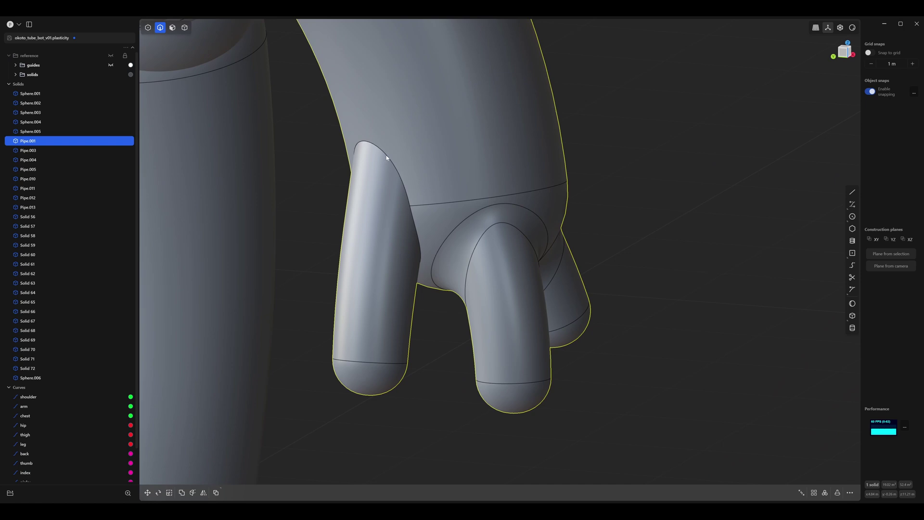
{"action": "left_click", "coordinate": [387, 158]}
{"action": "key", "text": "f"}
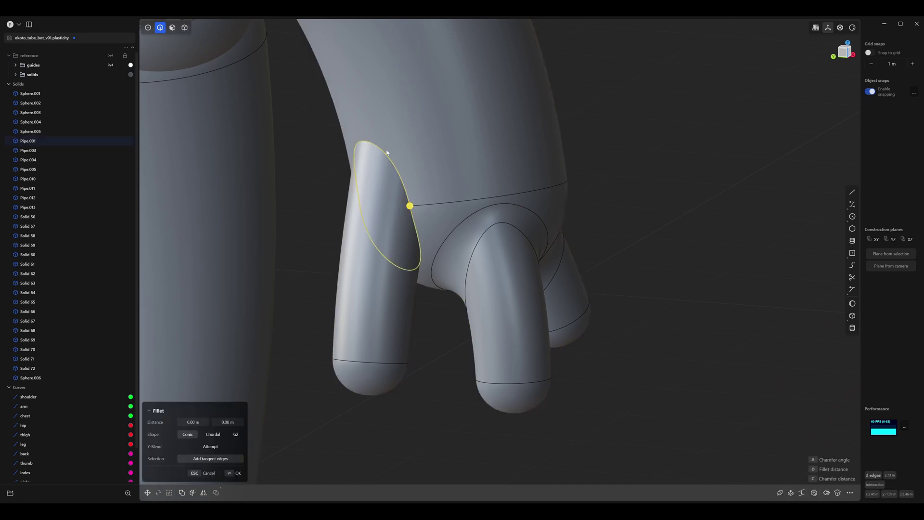
{"action": "left_click_drag", "start_coordinate": [415, 208], "coordinate": [416, 209]}
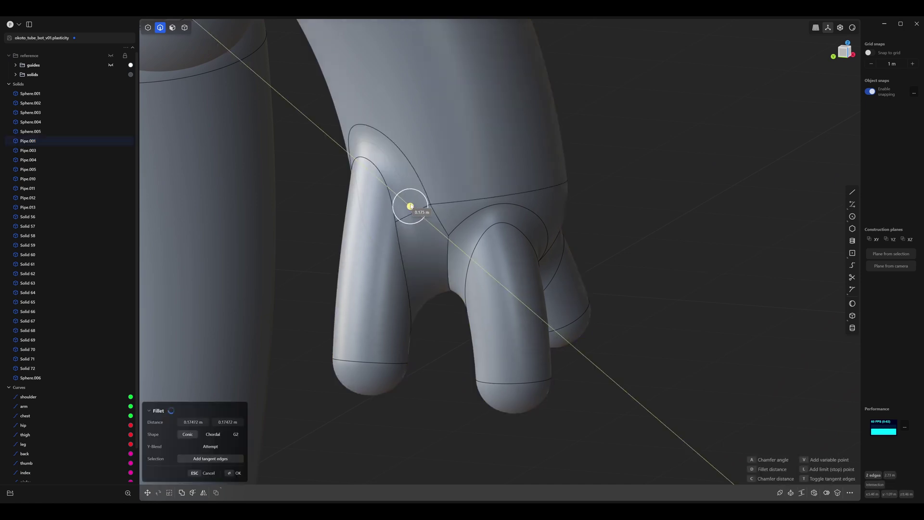
{"action": "key", "text": "Escape"}
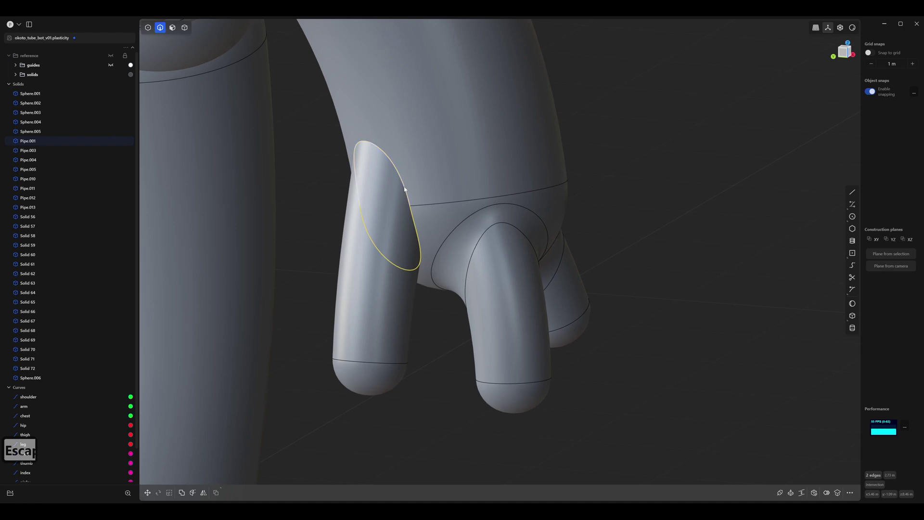
{"action": "key", "text": "f"}
{"action": "left_click_drag", "start_coordinate": [405, 188], "coordinate": [402, 187]}
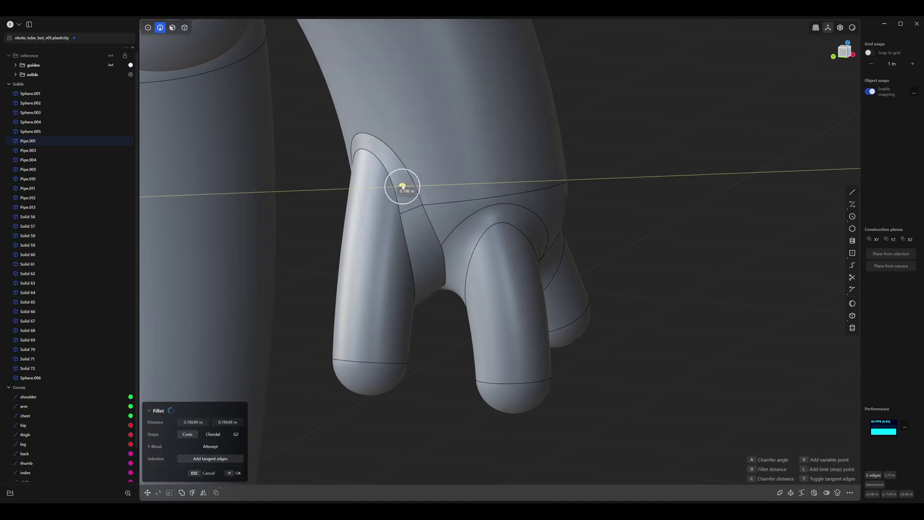
{"action": "key", "text": "Escape"}
Fillet the edge where the remaining finger meets the arm and palm.
{"action": "left_click", "coordinate": [404, 187]}
{"action": "key", "text": "f"}
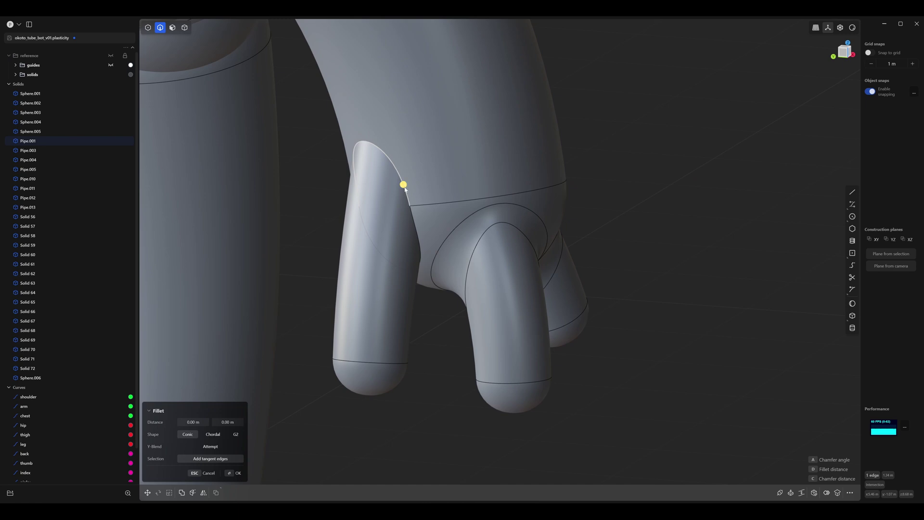
{"action": "key", "text": "Escape"}
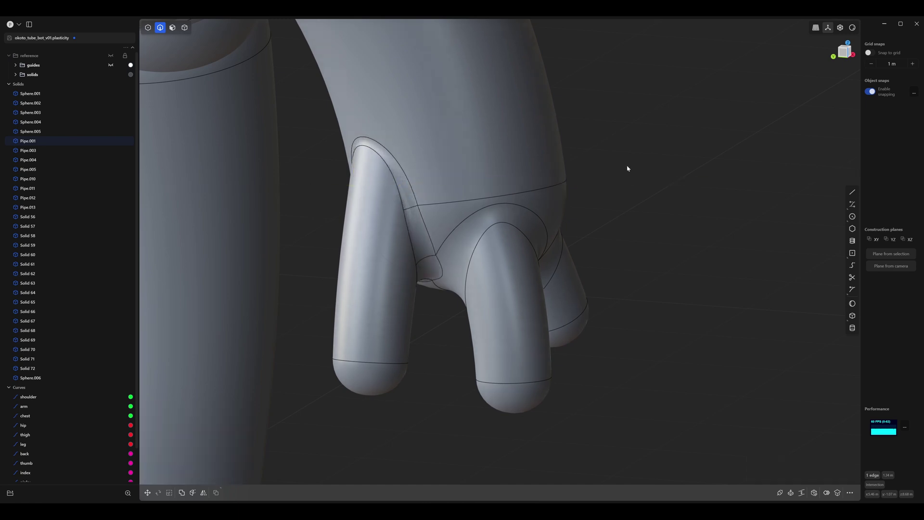
{"action": "scroll", "coordinate": [632, 182], "scroll_direction": "down", "scroll_amount": 6}
{"action": "left_click", "coordinate": [665, 193]}
{"action": "scroll", "coordinate": [666, 193], "scroll_direction": "down", "scroll_amount": 10}
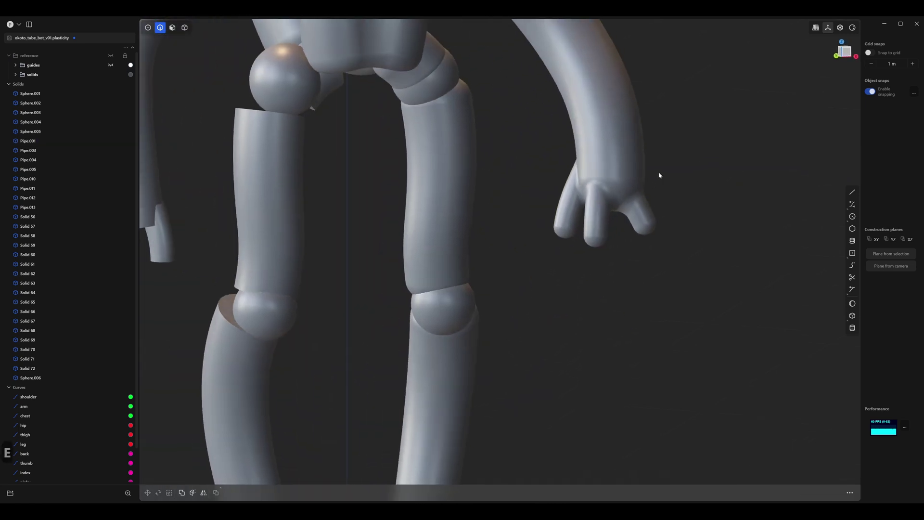
Offset the two flat cut faces on the back tubes, beside the head and shoulder spheres, by about 0.31 m.
{"action": "middle_click_drag", "start_coordinate": [538, 233], "coordinate": [559, 194]}
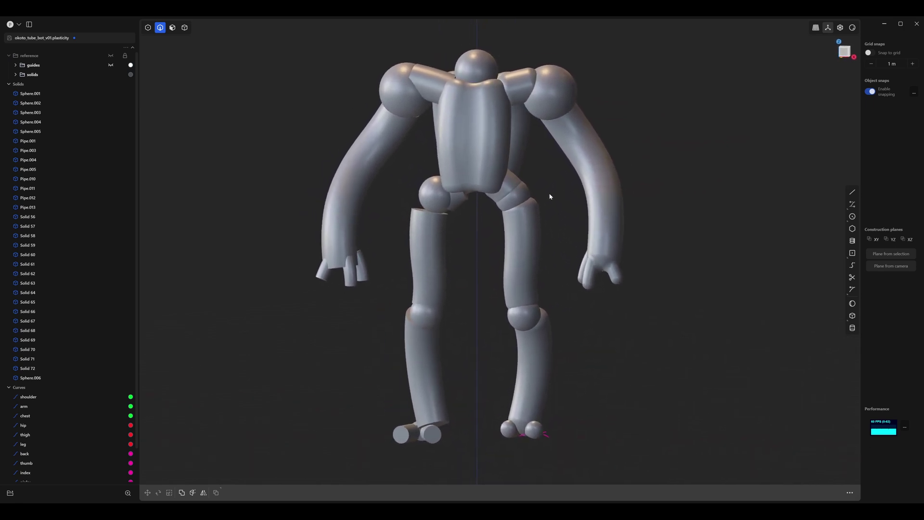
{"action": "scroll", "coordinate": [503, 202], "scroll_direction": "up", "scroll_amount": 5}
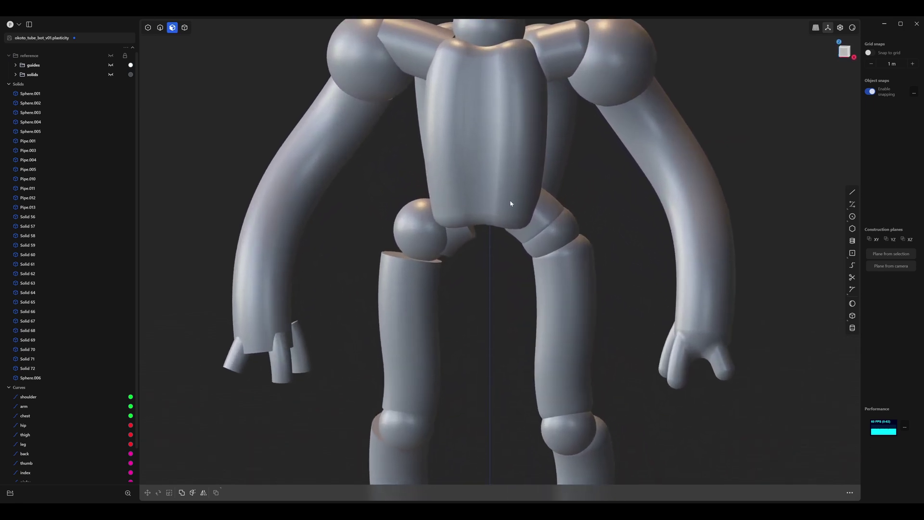
{"action": "middle_click_drag", "start_coordinate": [512, 203], "coordinate": [510, 329], "text": "shift"}
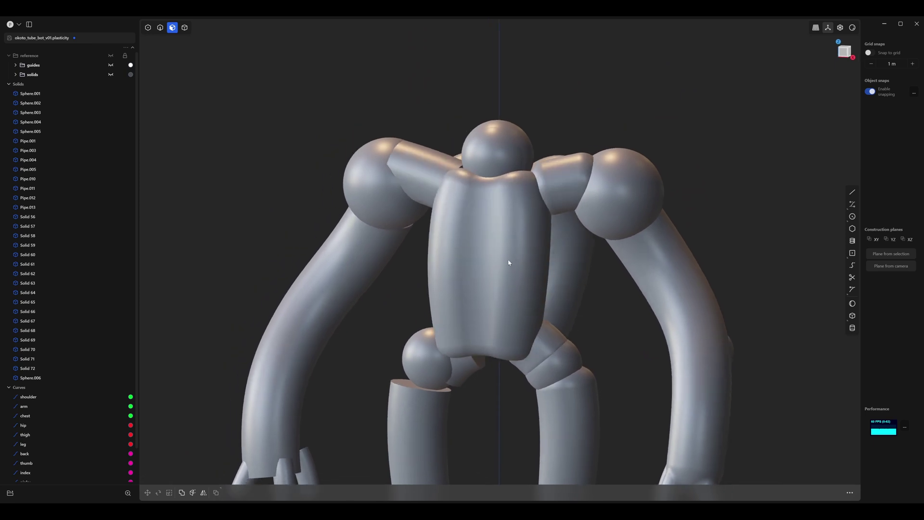
{"action": "middle_click_drag", "start_coordinate": [509, 262], "coordinate": [336, 241]}
{"action": "key", "text": "e"}
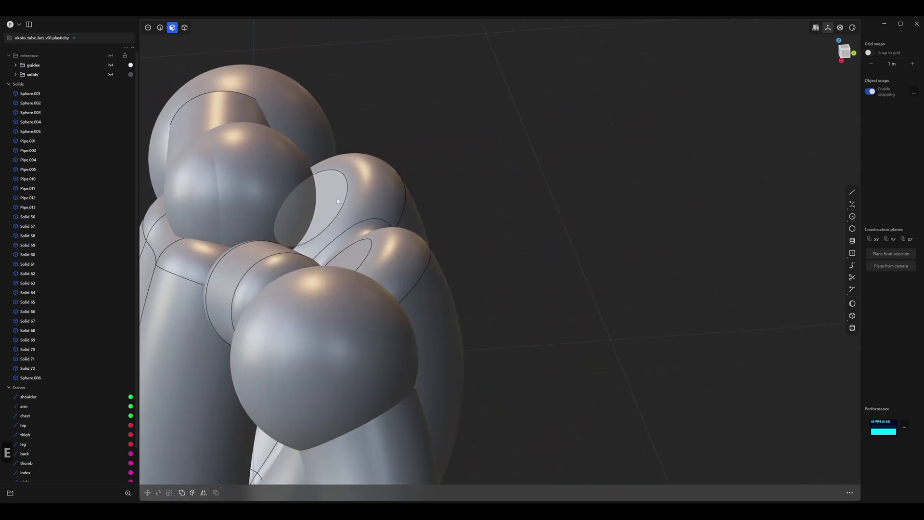
{"action": "middle_click_drag", "start_coordinate": [337, 202], "coordinate": [227, 92]}
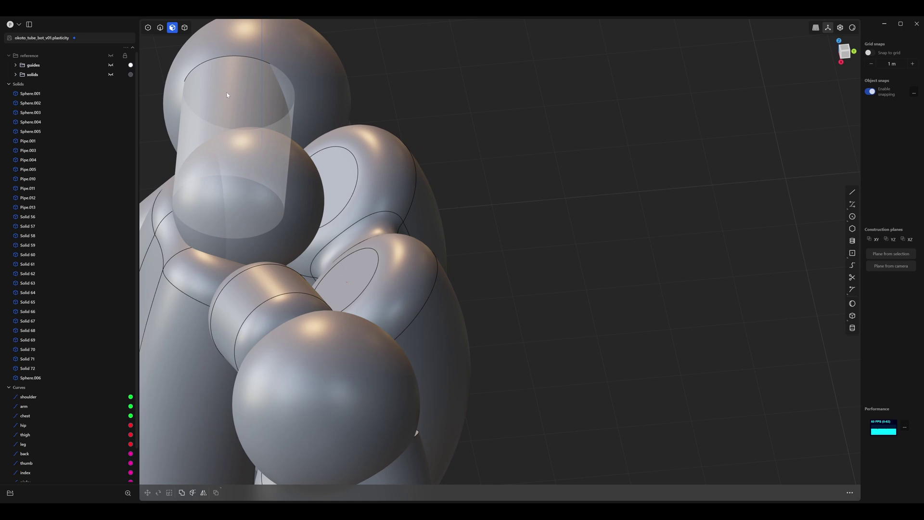
{"action": "left_click", "coordinate": [339, 263]}
{"action": "left_click", "coordinate": [333, 169], "text": "shift"}
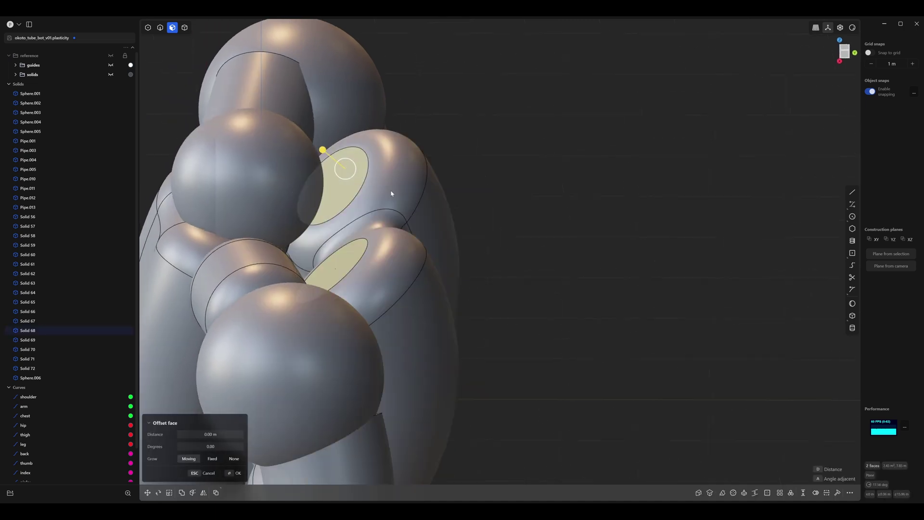
{"action": "middle_click_drag", "start_coordinate": [391, 193], "coordinate": [448, 153]}
{"action": "left_click_drag", "start_coordinate": [372, 164], "coordinate": [380, 149]}
{"action": "middle_click_drag", "start_coordinate": [380, 149], "coordinate": [358, 150]}
{"action": "scroll", "coordinate": [324, 148], "scroll_direction": "down", "scroll_amount": 3}
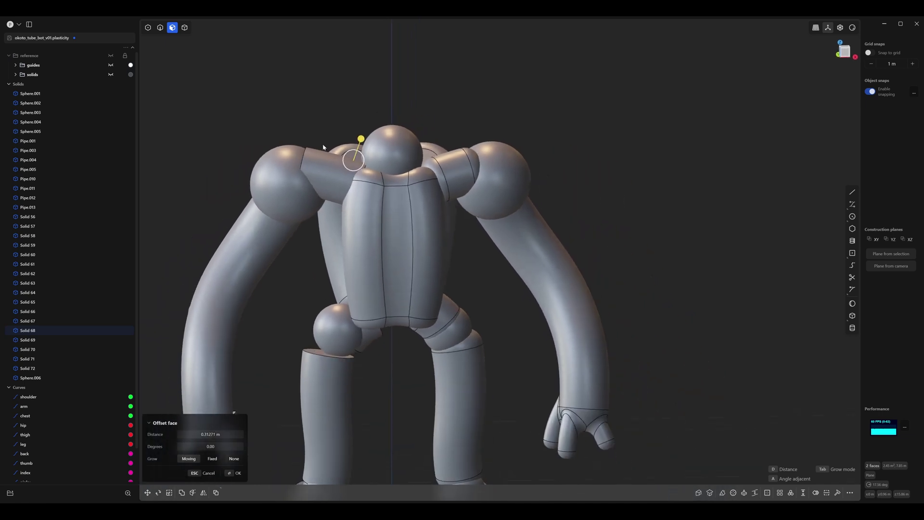
{"action": "key", "text": "Return"}
Switch to solid selection, show the reference guides group over the robot and align to the front view.
{"action": "middle_click_drag", "start_coordinate": [322, 96], "coordinate": [250, 90]}
{"action": "scroll", "coordinate": [205, 48], "scroll_direction": "up", "scroll_amount": 2}
{"action": "left_click", "coordinate": [185, 28]}
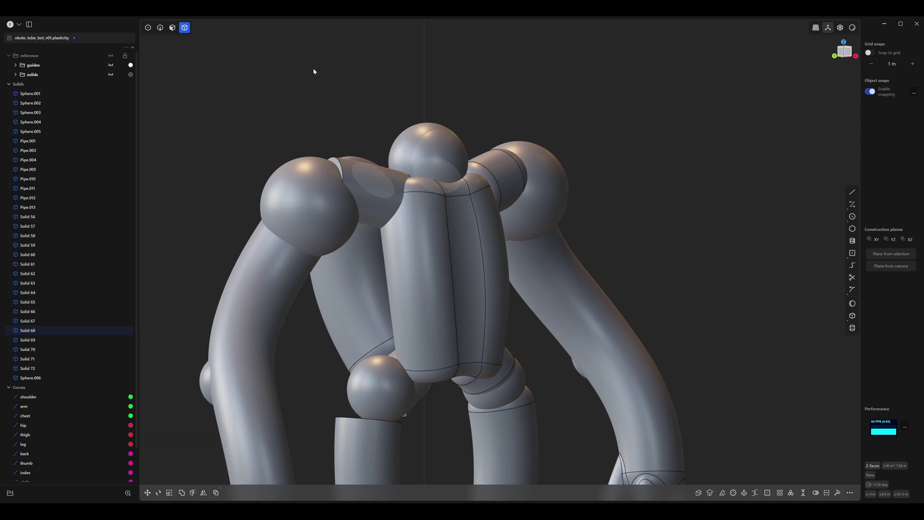
{"action": "middle_click_drag", "start_coordinate": [313, 72], "coordinate": [355, 138]}
{"action": "scroll", "coordinate": [355, 138], "scroll_direction": "down", "scroll_amount": 5}
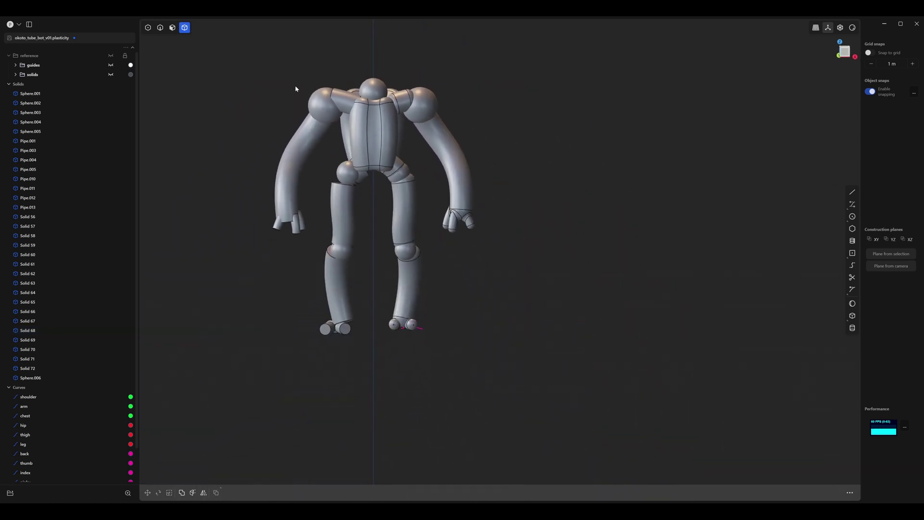
{"action": "left_click", "coordinate": [111, 65]}
{"action": "mouse_move", "coordinate": [251, 121]}
{"action": "middle_mouse_down"}
{"action": "mouse_move", "coordinate": [339, 118]}
{"action": "mouse_move", "coordinate": [396, 86]}
{"action": "middle_mouse_up"}
{"action": "key", "text": "1"}
Draw a straight line over the slanted reference guide that crosses the lower leg just above the foot.
{"action": "scroll", "coordinate": [373, 258], "scroll_direction": "up", "scroll_amount": 10}
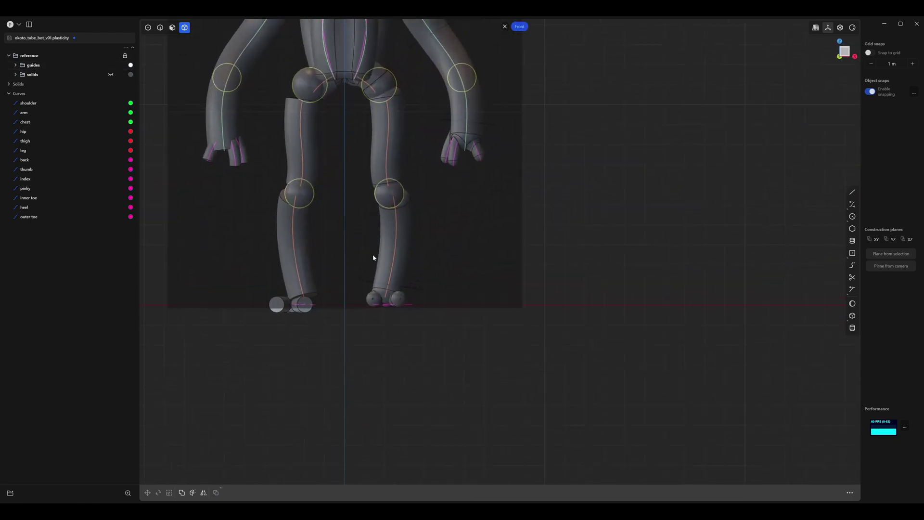
{"action": "scroll", "coordinate": [379, 232], "scroll_direction": "up", "scroll_amount": 2}
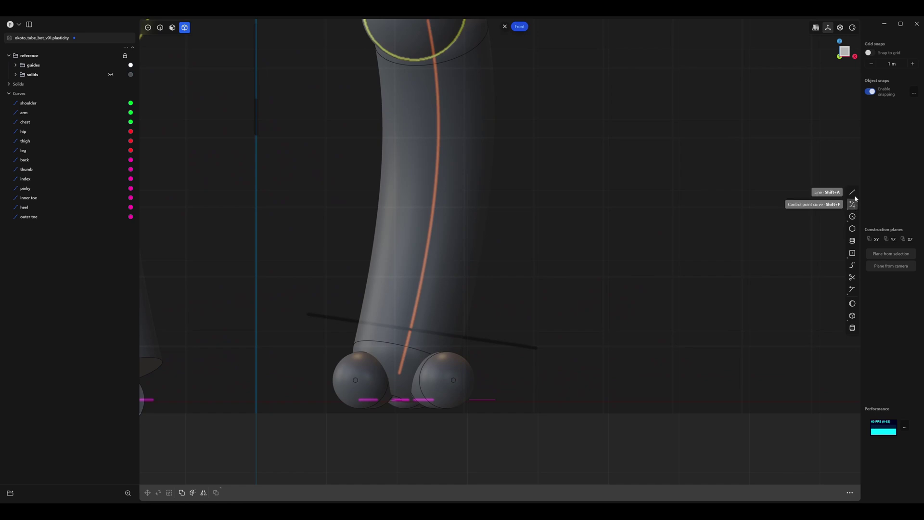
{"action": "middle_click_drag", "start_coordinate": [540, 268], "coordinate": [596, 215], "text": "shift"}
{"action": "scroll", "coordinate": [597, 214], "scroll_direction": "up", "scroll_amount": 2}
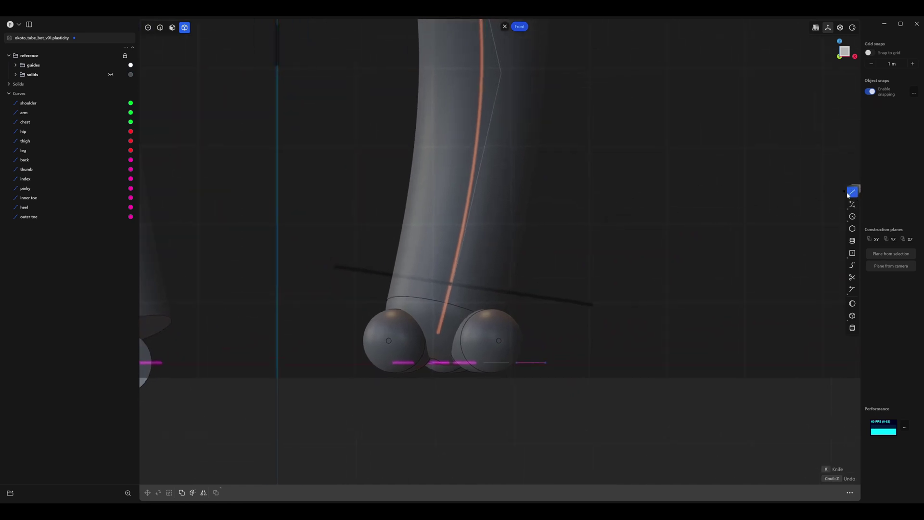
{"action": "left_click", "coordinate": [337, 268]}
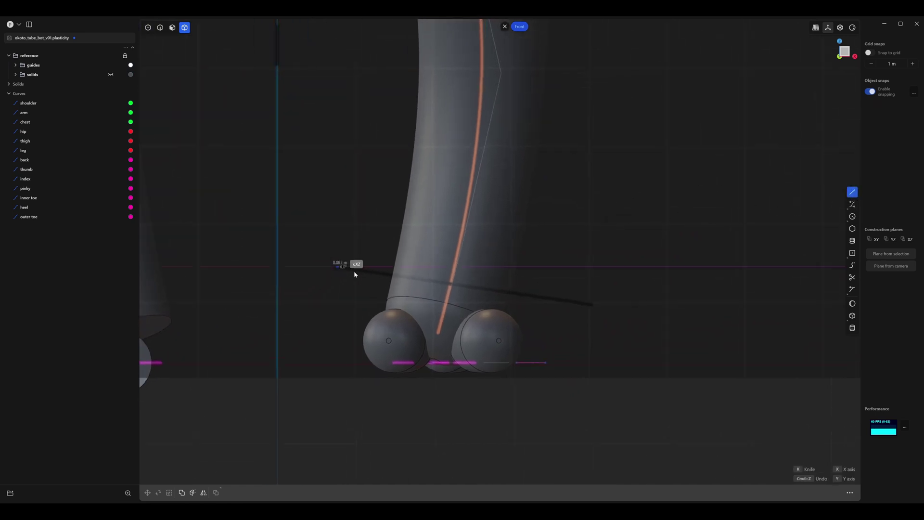
{"action": "left_click", "coordinate": [592, 306]}
Draw a straight line along the reference guide crossing the forearm just above the hand.
{"action": "scroll", "coordinate": [585, 270], "scroll_direction": "down", "scroll_amount": 7}
{"action": "middle_click_drag", "start_coordinate": [549, 139], "coordinate": [437, 363], "text": "shift"}
{"action": "middle_click_drag", "start_coordinate": [458, 289], "coordinate": [334, 320], "text": "shift"}
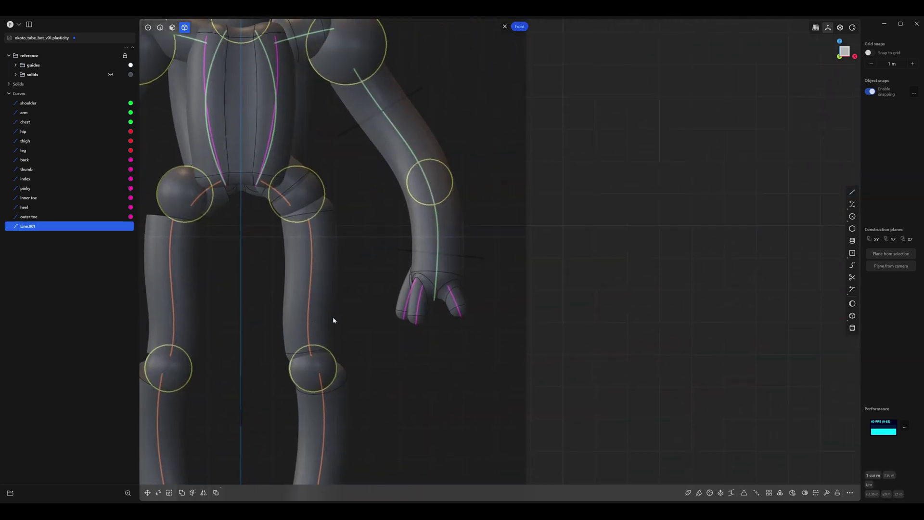
{"action": "scroll", "coordinate": [373, 305], "scroll_direction": "up", "scroll_amount": 6}
{"action": "key", "text": "a"}
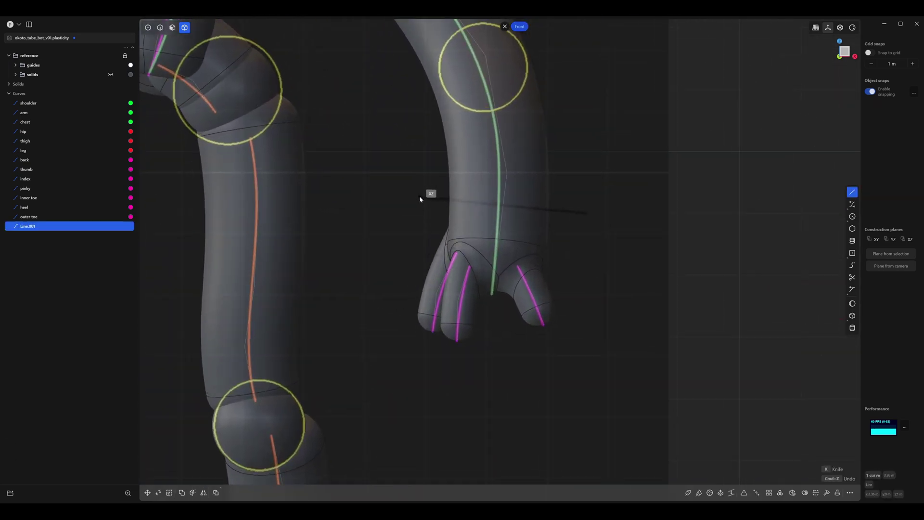
{"action": "left_click", "coordinate": [420, 198]}
{"action": "left_click", "coordinate": [588, 216]}
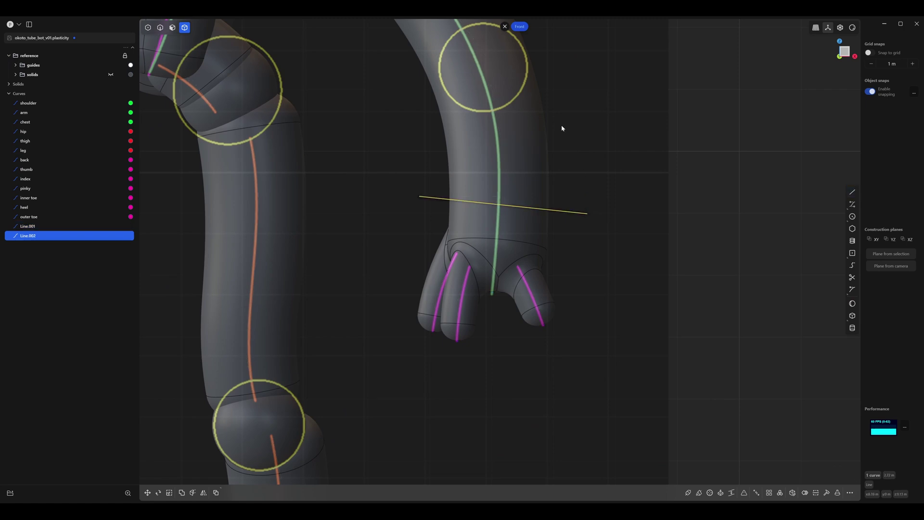
Draw a straight line along the slanted reference guide crossing the upper arm below the shoulder sphere.
{"action": "middle_click_drag", "start_coordinate": [561, 128], "coordinate": [574, 355], "text": "shift"}
{"action": "key", "text": "a"}
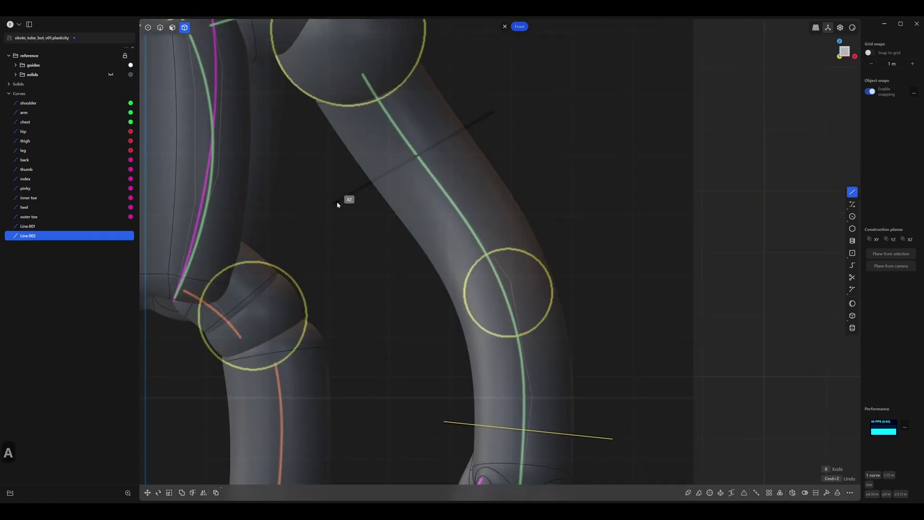
{"action": "left_click", "coordinate": [335, 204]}
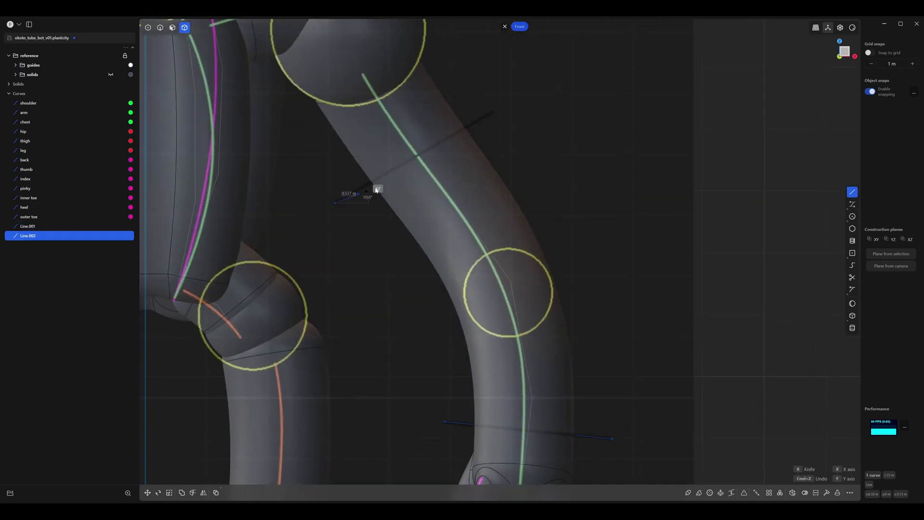
{"action": "left_click", "coordinate": [493, 114]}
{"action": "scroll", "coordinate": [526, 165], "scroll_direction": "down", "scroll_amount": 5}
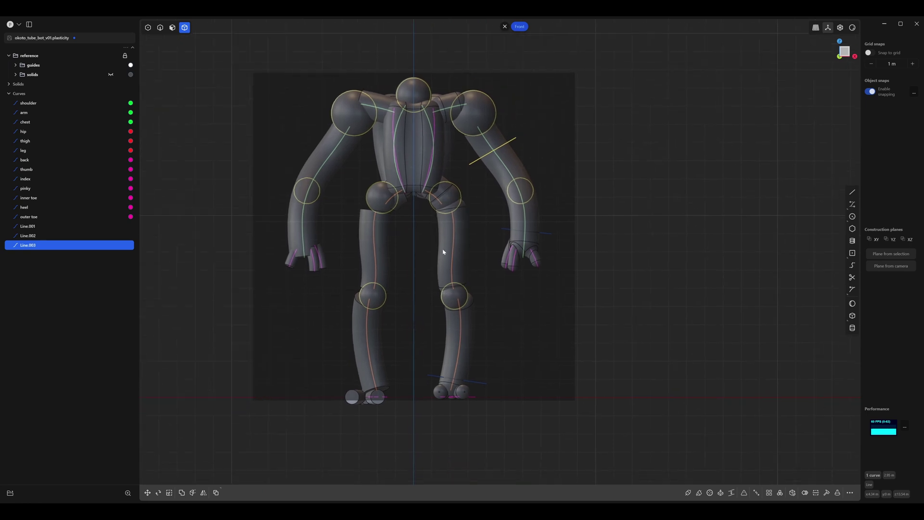
In the right view, draw a horizontal line along the reference guide crossing the thigh just above the knee.
{"action": "middle_click_drag", "start_coordinate": [450, 327], "coordinate": [486, 353], "text": "shift"}
{"action": "scroll", "coordinate": [489, 316], "scroll_direction": "up", "scroll_amount": 3}
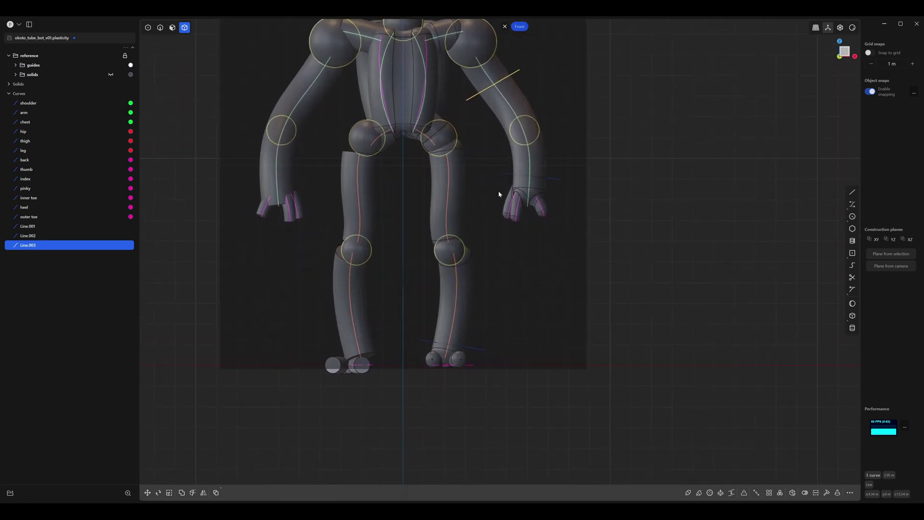
{"action": "middle_click_drag", "start_coordinate": [470, 163], "coordinate": [465, 219], "text": "shift"}
{"action": "middle_click_drag", "start_coordinate": [463, 172], "coordinate": [451, 184], "text": "shift"}
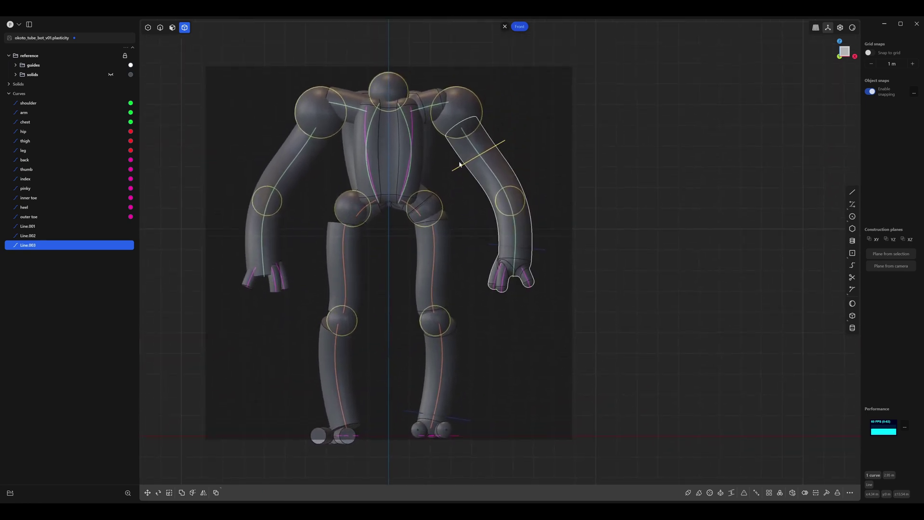
{"action": "key", "text": "2"}
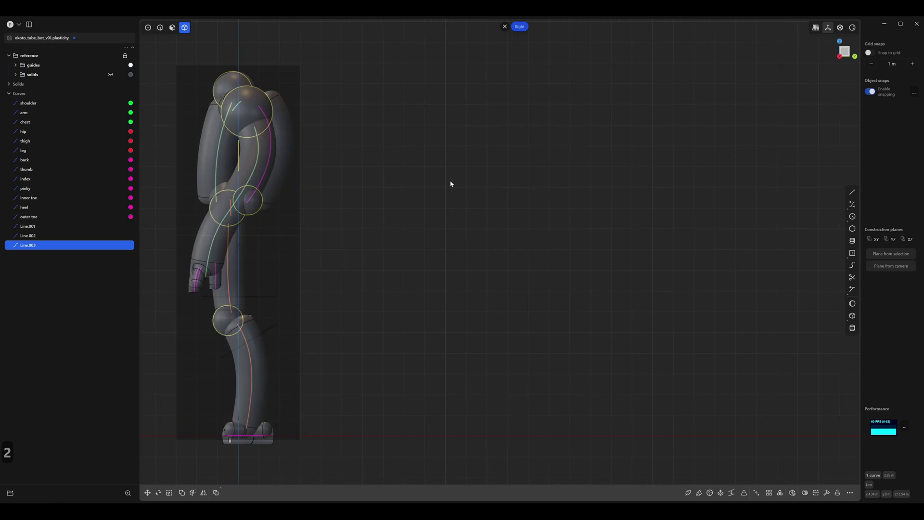
{"action": "middle_click_drag", "start_coordinate": [238, 273], "coordinate": [415, 215], "text": "shift"}
{"action": "scroll", "coordinate": [377, 200], "scroll_direction": "up", "scroll_amount": 3}
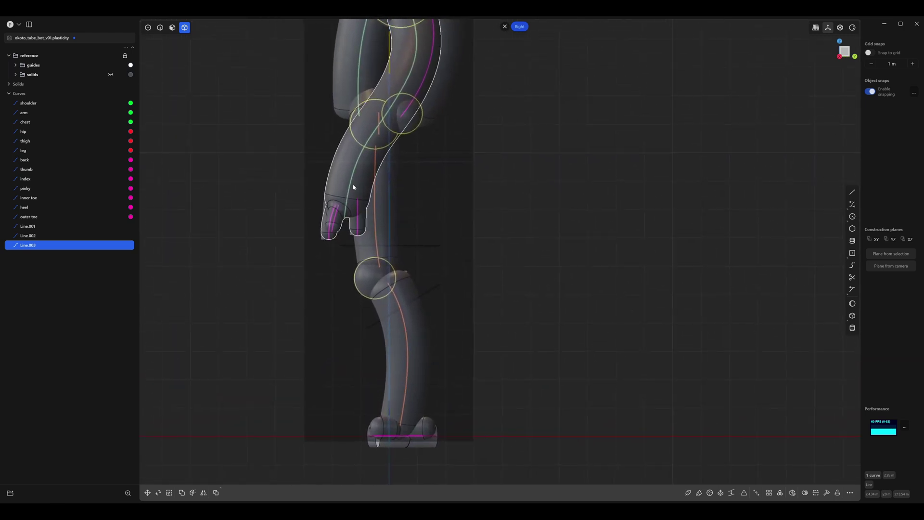
{"action": "scroll", "coordinate": [418, 268], "scroll_direction": "up", "scroll_amount": 4}
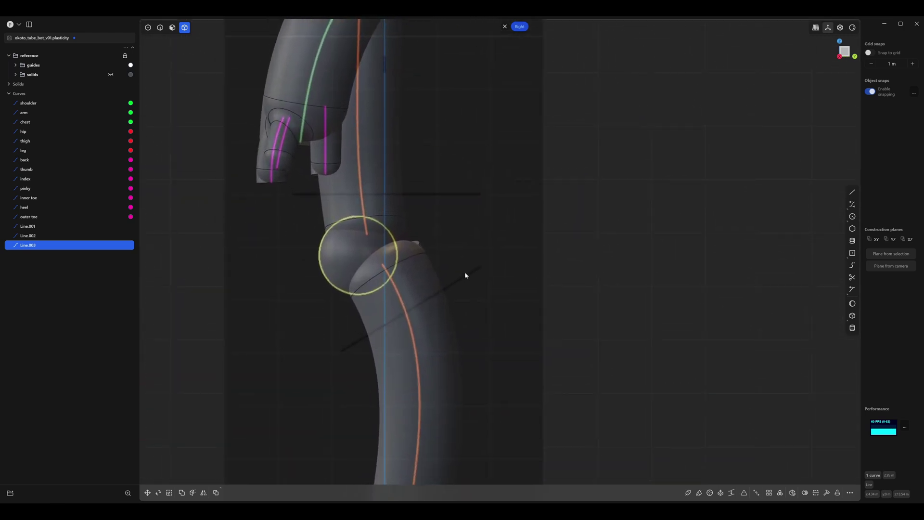
{"action": "middle_click_drag", "start_coordinate": [272, 204], "coordinate": [296, 190], "text": "shift"}
{"action": "scroll", "coordinate": [297, 192], "scroll_direction": "up", "scroll_amount": 3}
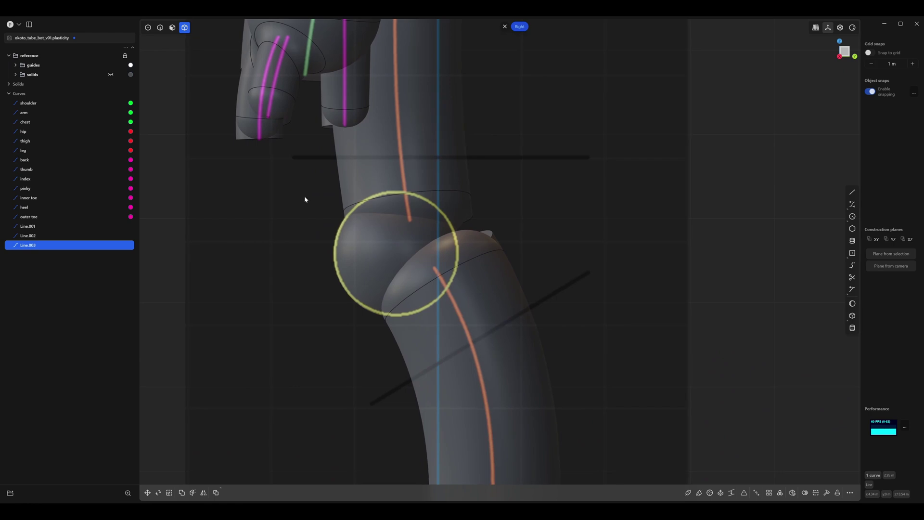
{"action": "key", "text": "a"}
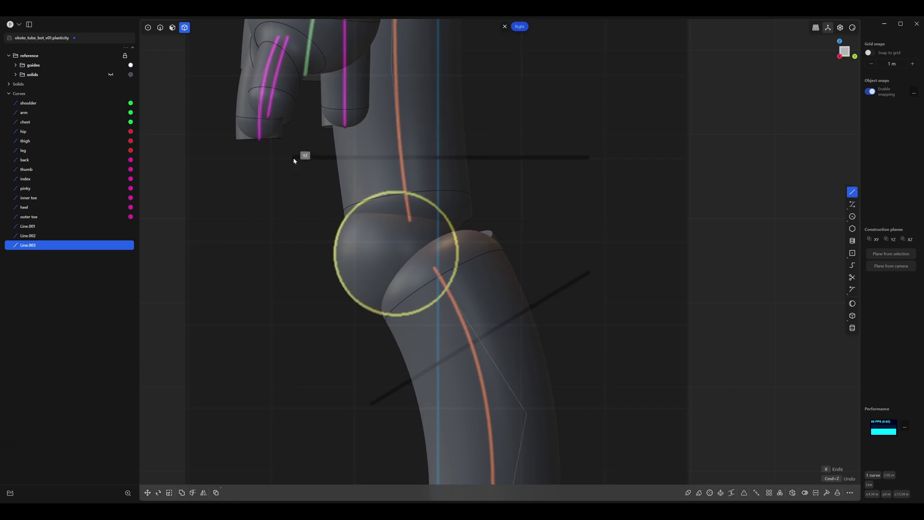
{"action": "left_click", "coordinate": [294, 160]}
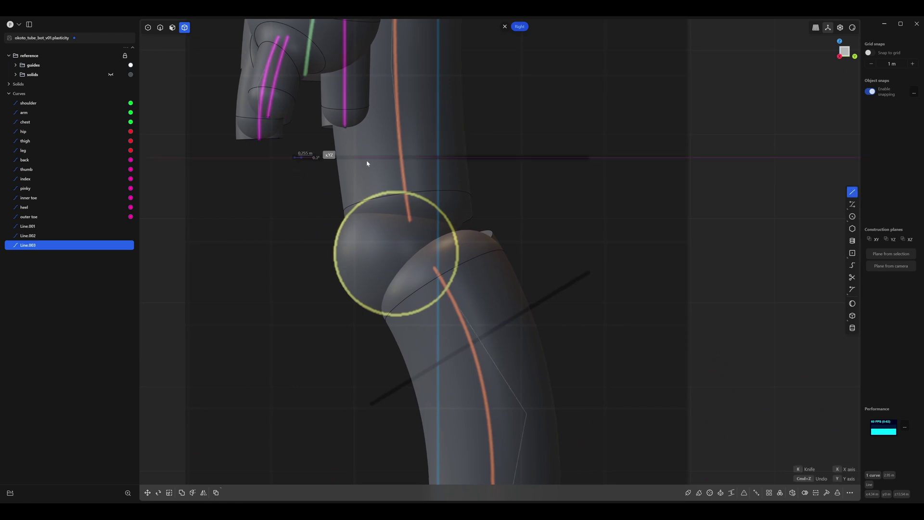
{"action": "left_click", "coordinate": [600, 162]}
Draw a slanted line along the reference guide crossing the lower leg just below the knee.
{"action": "middle_click_drag", "start_coordinate": [599, 162], "coordinate": [588, 79], "text": "shift"}
{"action": "key", "text": "a"}
{"action": "left_click", "coordinate": [359, 322]}
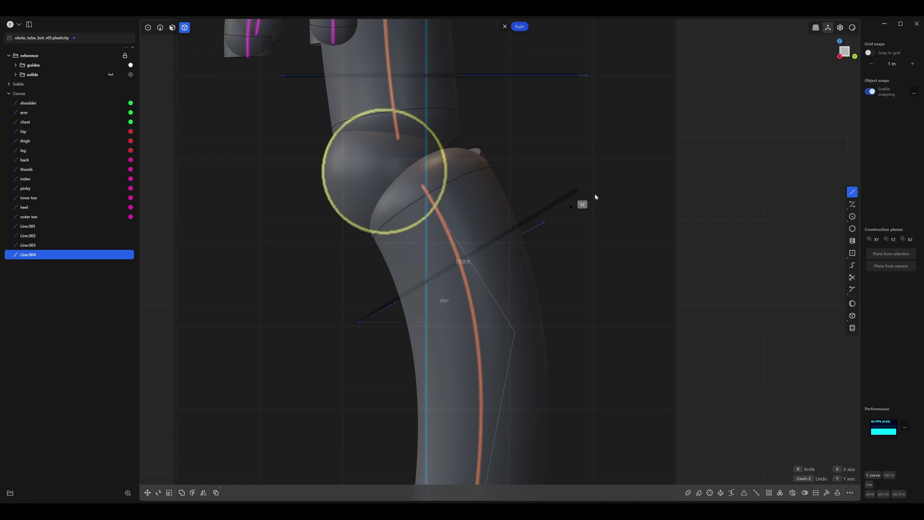
{"action": "right_click", "coordinate": [614, 188]}
{"action": "scroll", "coordinate": [615, 188], "scroll_direction": "down", "scroll_amount": 5}
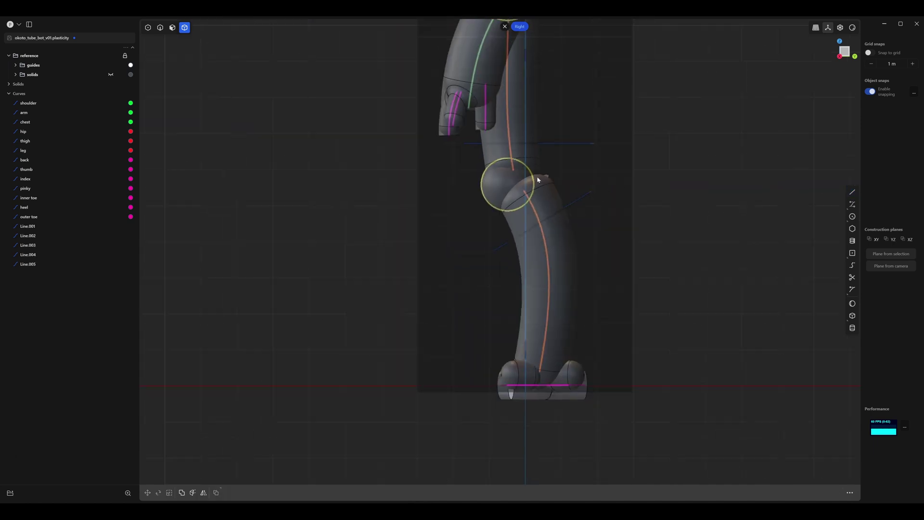
{"action": "middle_click_drag", "start_coordinate": [650, 179], "coordinate": [547, 177], "text": "shift"}
{"action": "key", "text": "2"}
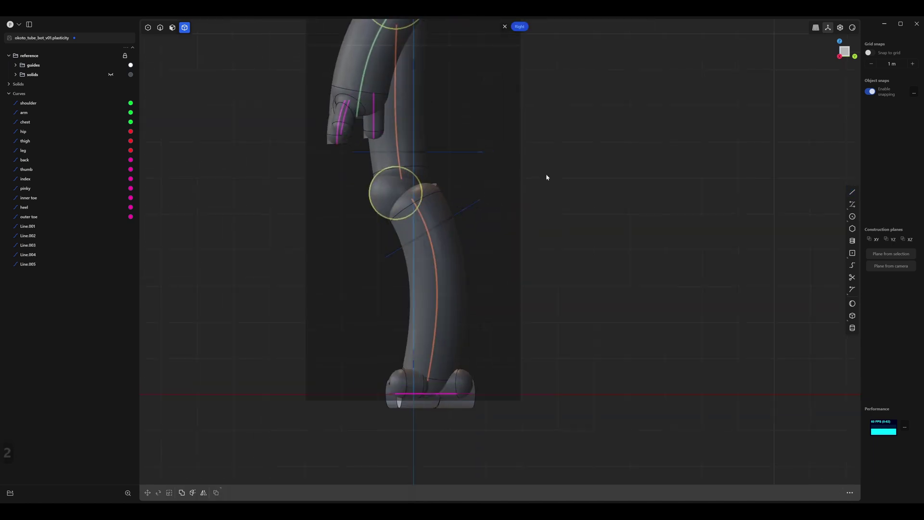
{"action": "middle_click_drag", "start_coordinate": [249, 173], "coordinate": [199, 145], "text": "shift"}
{"action": "scroll", "coordinate": [198, 145], "scroll_direction": "up", "scroll_amount": 1}
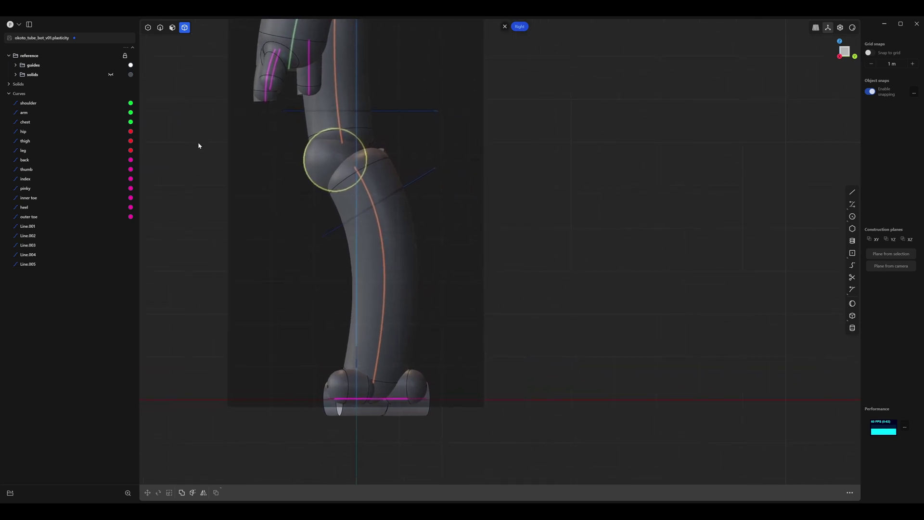
Cut the lower leg with the slanted line just below the knee.
{"action": "left_click", "coordinate": [412, 258]}
{"action": "key", "text": "c"}
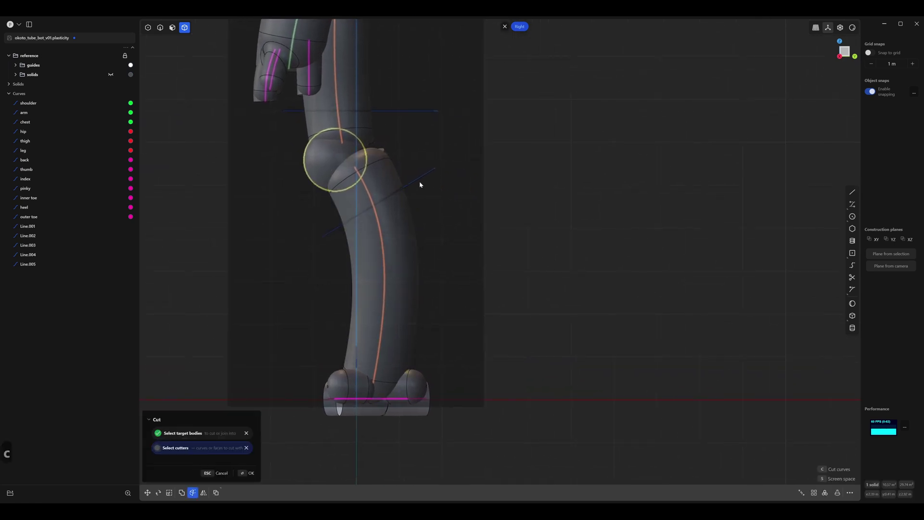
{"action": "left_click", "coordinate": [420, 179]}
{"action": "left_click", "coordinate": [449, 141]}
Cut the thigh with the horizontal line just above the knee.
{"action": "middle_click_drag", "start_coordinate": [449, 140], "coordinate": [481, 252], "text": "shift"}
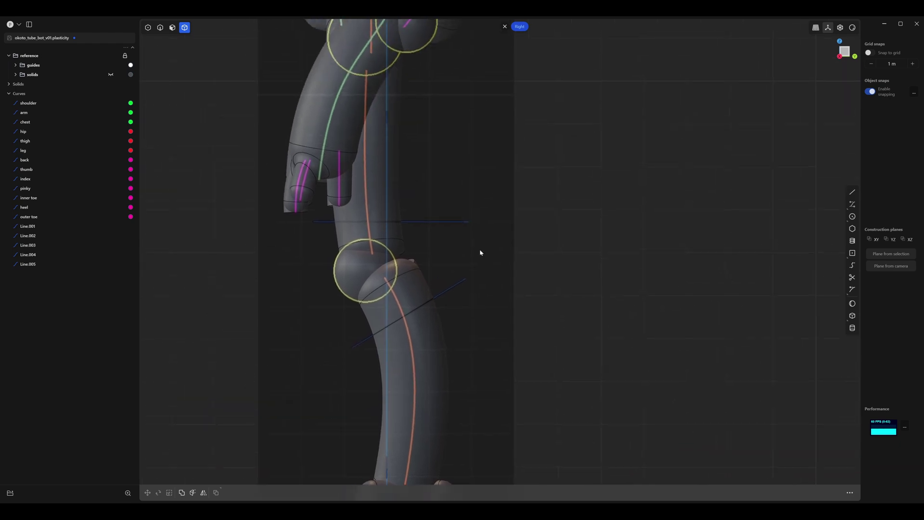
{"action": "left_click", "coordinate": [387, 154]}
{"action": "middle_click_drag", "start_coordinate": [430, 184], "coordinate": [458, 192], "text": "shift"}
{"action": "key", "text": "c"}
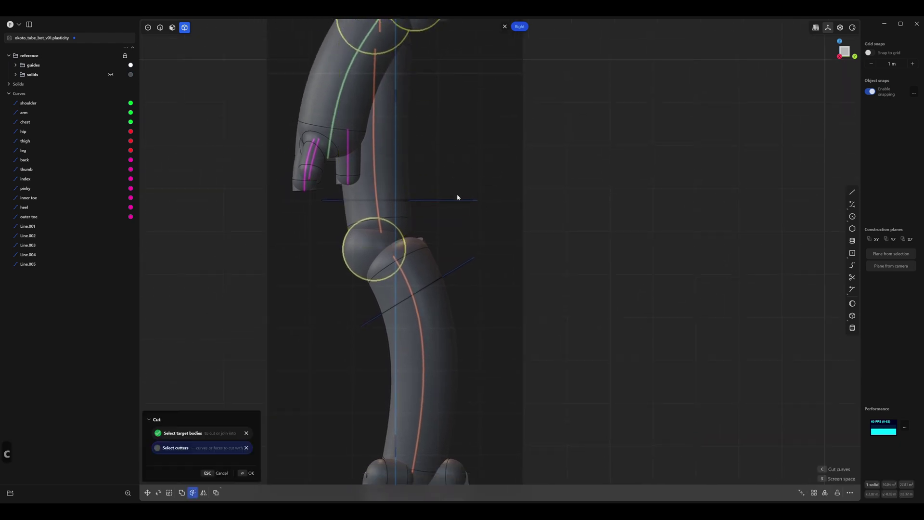
{"action": "left_click", "coordinate": [537, 201]}
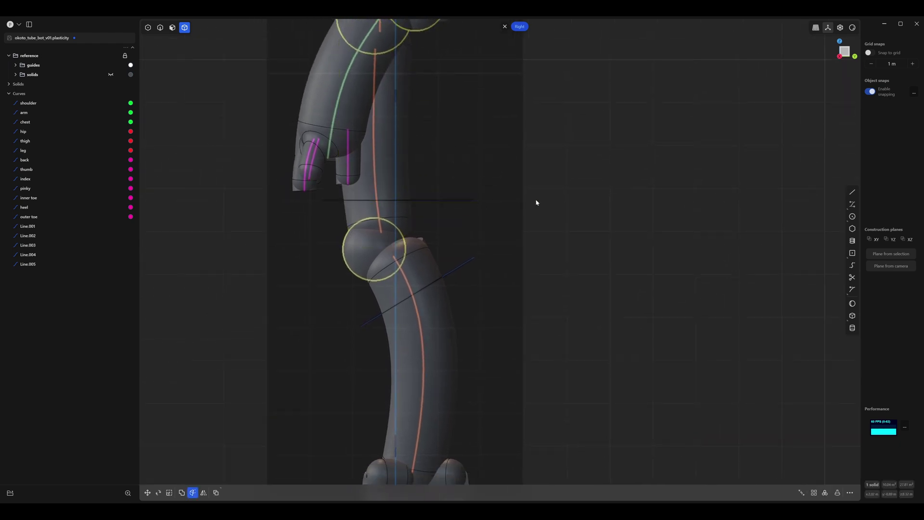
{"action": "middle_click_drag", "start_coordinate": [487, 227], "coordinate": [0, 195]}
{"action": "left_click", "coordinate": [264, 210]}
In the front view, cut the lower leg with the slanted line just above the foot.
{"action": "key", "text": "1"}
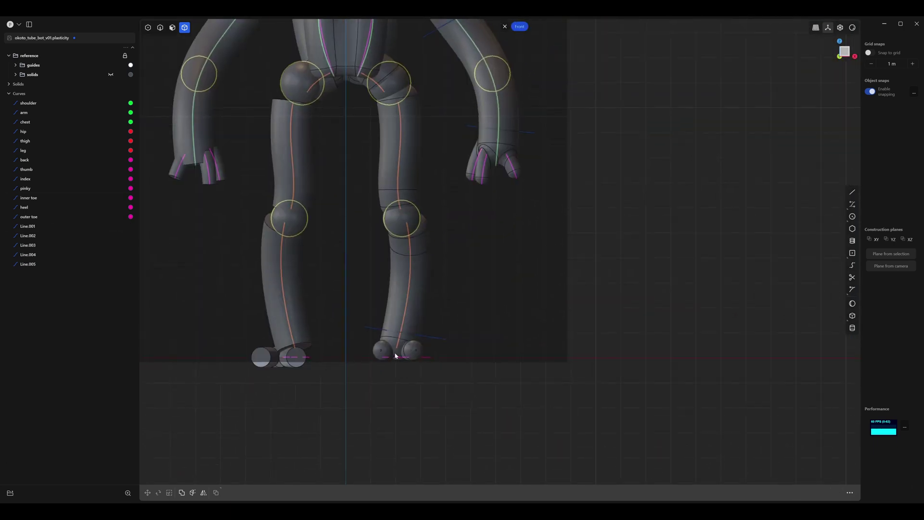
{"action": "scroll", "coordinate": [392, 351], "scroll_direction": "up", "scroll_amount": 6}
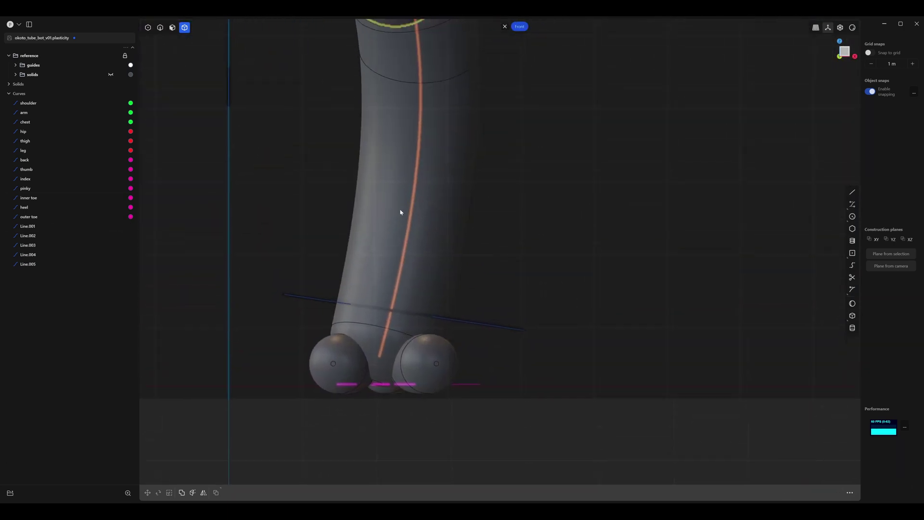
{"action": "left_click", "coordinate": [377, 259]}
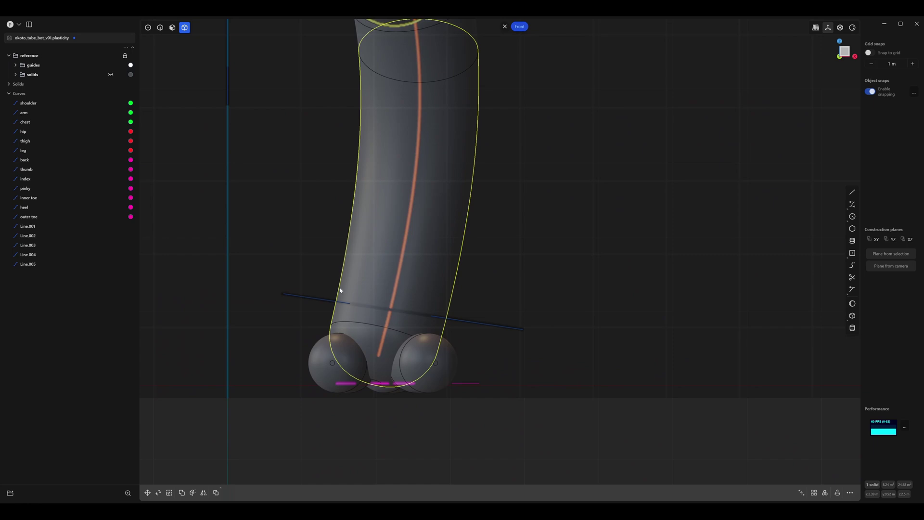
{"action": "key", "text": "c"}
{"action": "left_click", "coordinate": [345, 299]}
{"action": "right_click", "coordinate": [584, 252]}
{"action": "left_click", "coordinate": [585, 251]}
Cut the arm with both lines, one above the hand and one below the shoulder sphere.
{"action": "scroll", "coordinate": [518, 149], "scroll_direction": "down", "scroll_amount": 5}
{"action": "middle_click_drag", "start_coordinate": [513, 145], "coordinate": [427, 390]}
{"action": "middle_click_drag", "start_coordinate": [480, 249], "coordinate": [331, 389]}
{"action": "scroll", "coordinate": [436, 310], "scroll_direction": "up", "scroll_amount": 2}
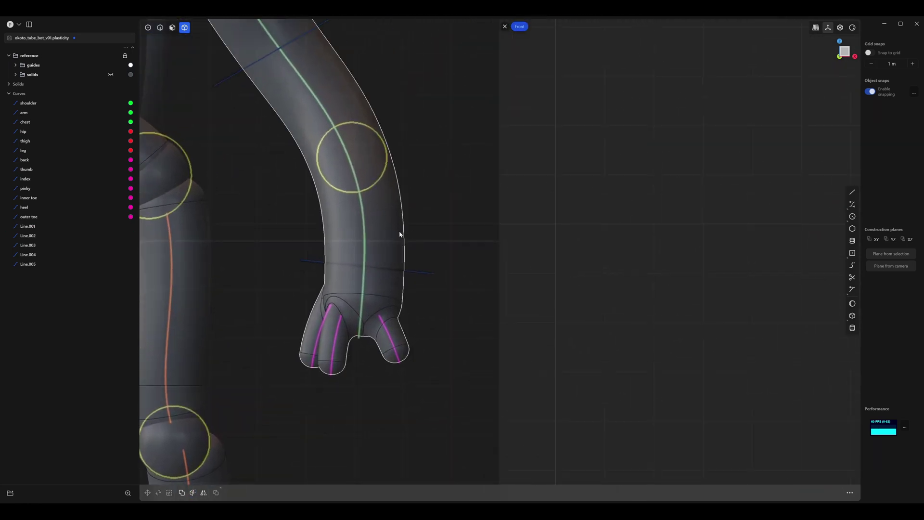
{"action": "key", "text": "c"}
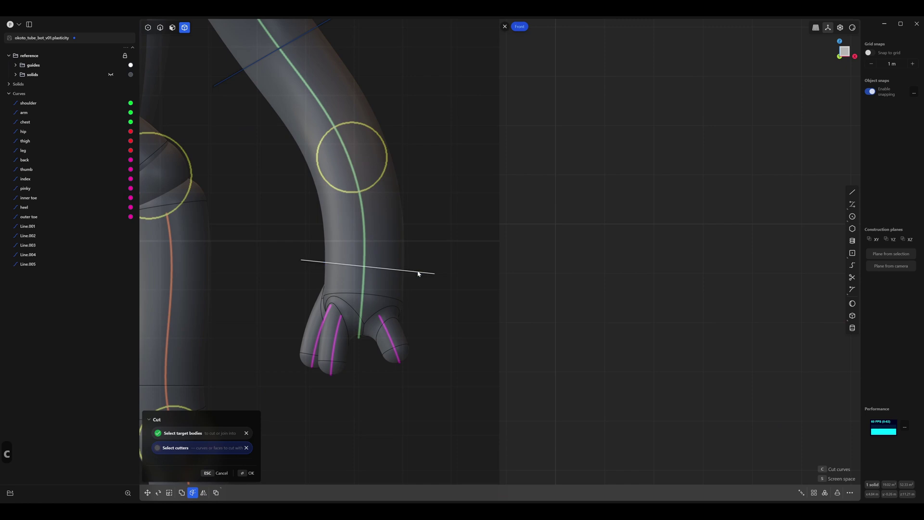
{"action": "middle_click_drag", "start_coordinate": [430, 210], "coordinate": [484, 251], "text": "shift"}
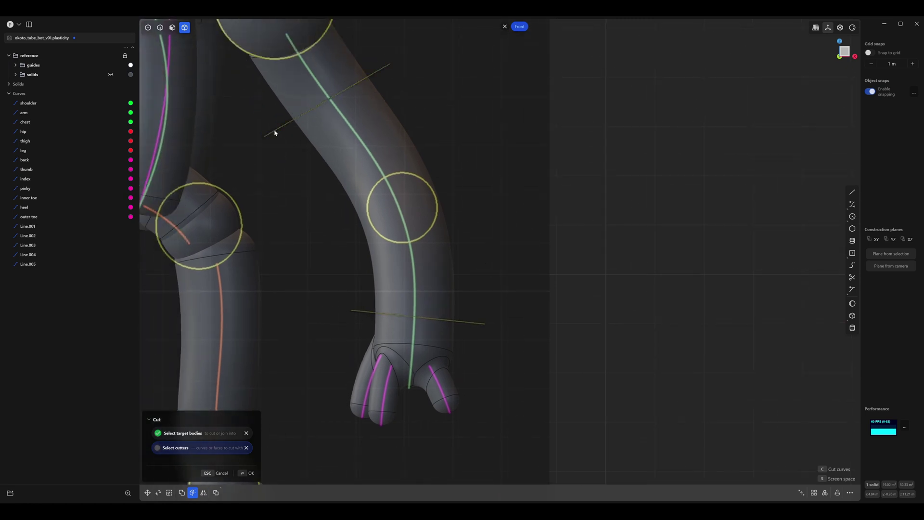
{"action": "key", "text": "Return"}
{"action": "left_click", "coordinate": [520, 218]}
Hide the curves Line.001 to Line.005 and the reference folder.
{"action": "scroll", "coordinate": [522, 220], "scroll_direction": "down", "scroll_amount": 5}
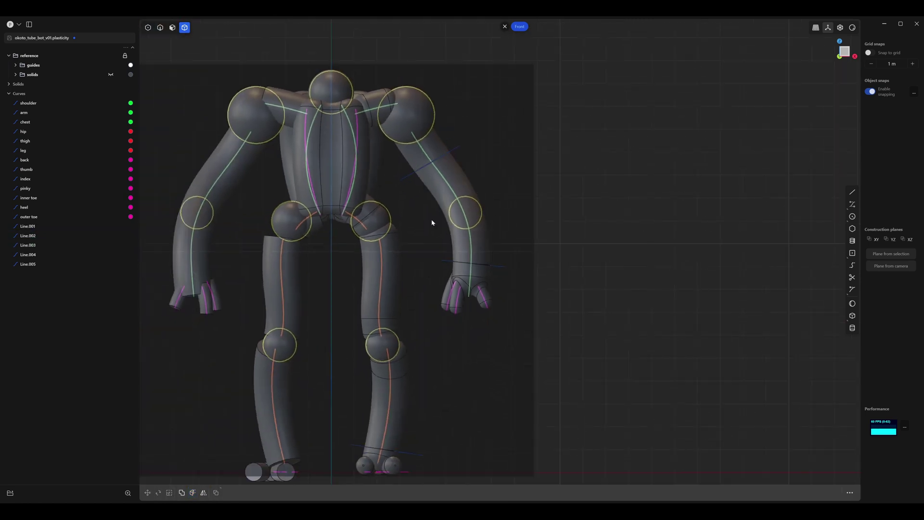
{"action": "middle_click_drag", "start_coordinate": [433, 221], "coordinate": [182, 221]}
{"action": "left_click", "coordinate": [48, 264]}
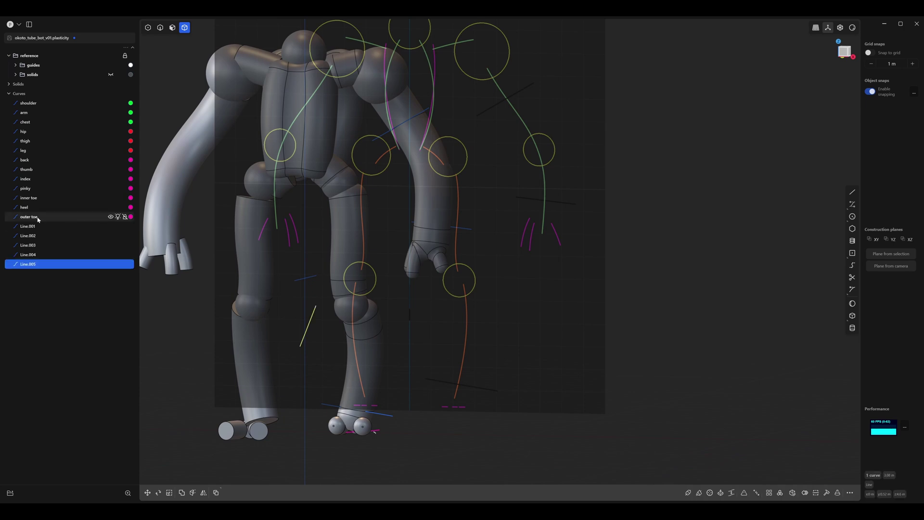
{"action": "left_click", "coordinate": [35, 226], "text": "shift"}
{"action": "key", "text": "h"}
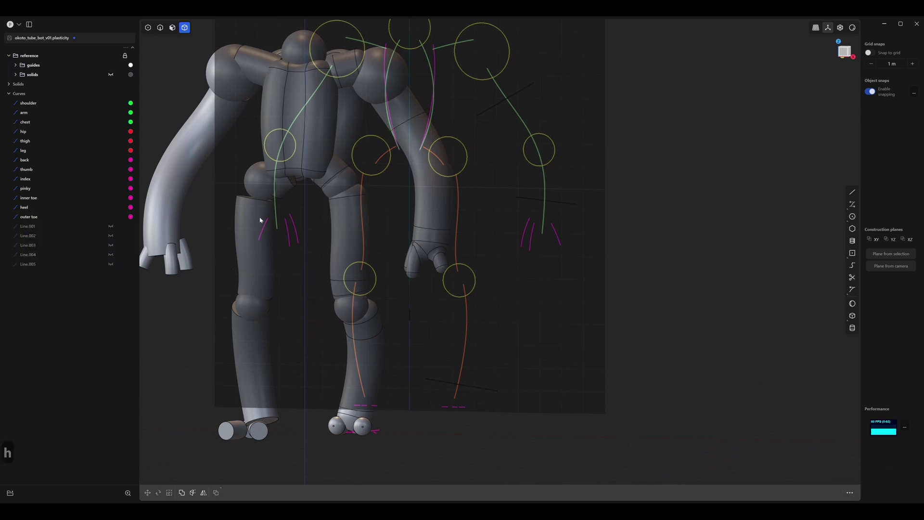
{"action": "left_click", "coordinate": [118, 94]}
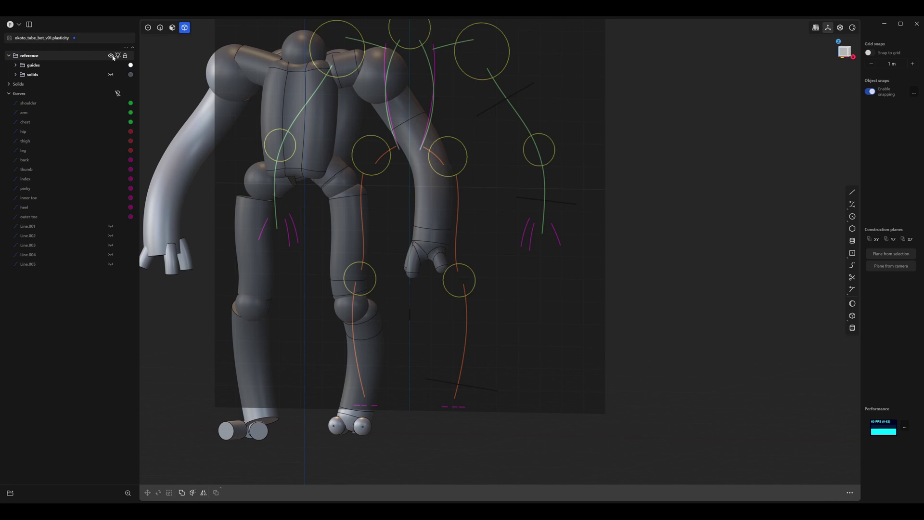
{"action": "left_click", "coordinate": [112, 57]}
{"action": "middle_click_drag", "start_coordinate": [365, 214], "coordinate": [374, 196]}
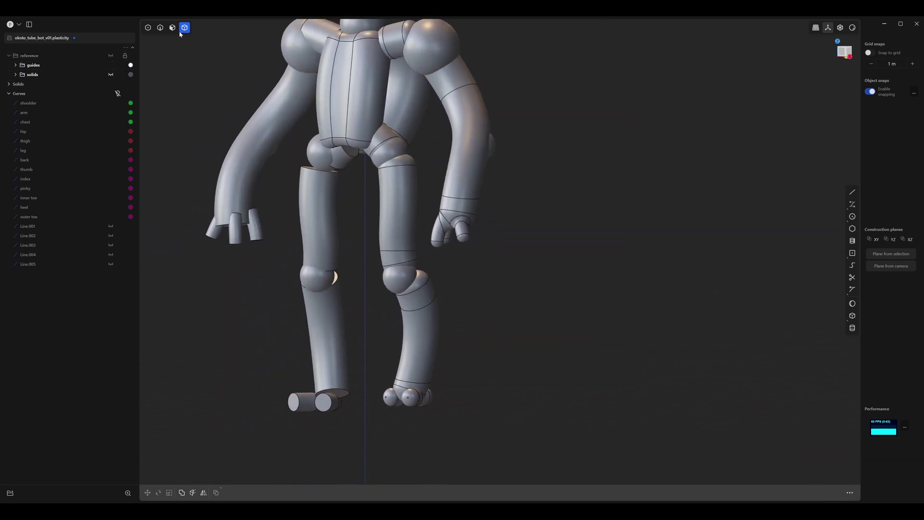
Check that the lower leg's cut pieces are separate by test-moving the shin and the piece below the knee, cancelling each move.
{"action": "left_click", "coordinate": [419, 373]}
{"action": "key", "text": "g"}
{"action": "key", "text": "g"}
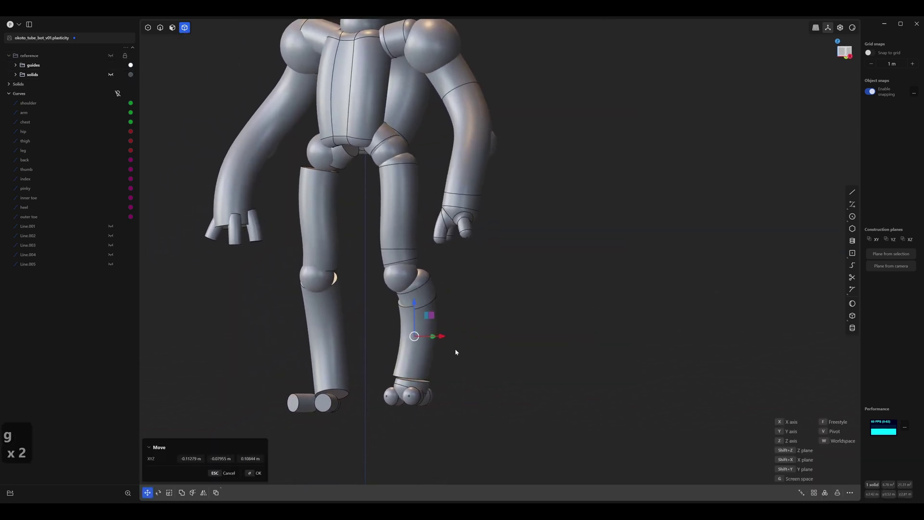
{"action": "key", "text": "Escape"}
{"action": "left_click", "coordinate": [426, 289]}
{"action": "key", "text": "g"}
{"action": "key", "text": "g"}
{"action": "key", "text": "Escape"}
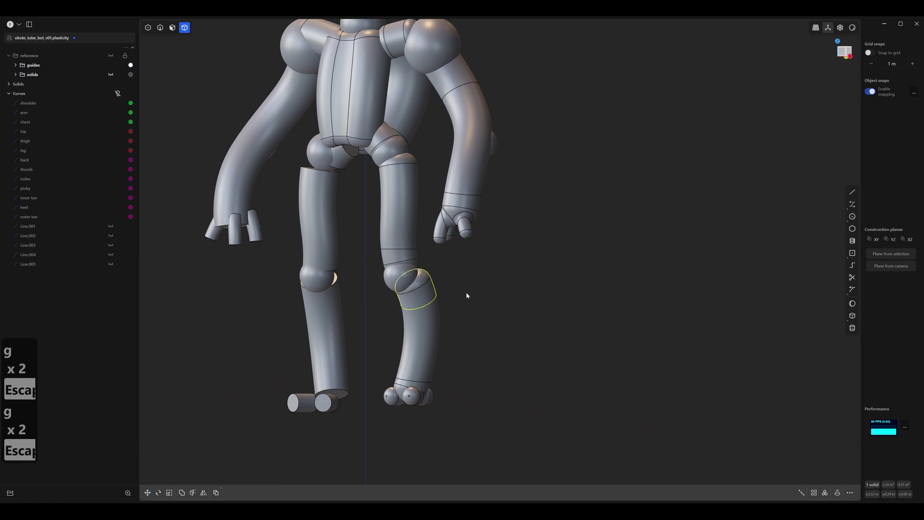
{"action": "left_click", "coordinate": [466, 296]}
{"action": "middle_click_drag", "start_coordinate": [440, 304], "coordinate": [476, 314]}
{"action": "middle_click_drag", "start_coordinate": [440, 353], "coordinate": [418, 333]}
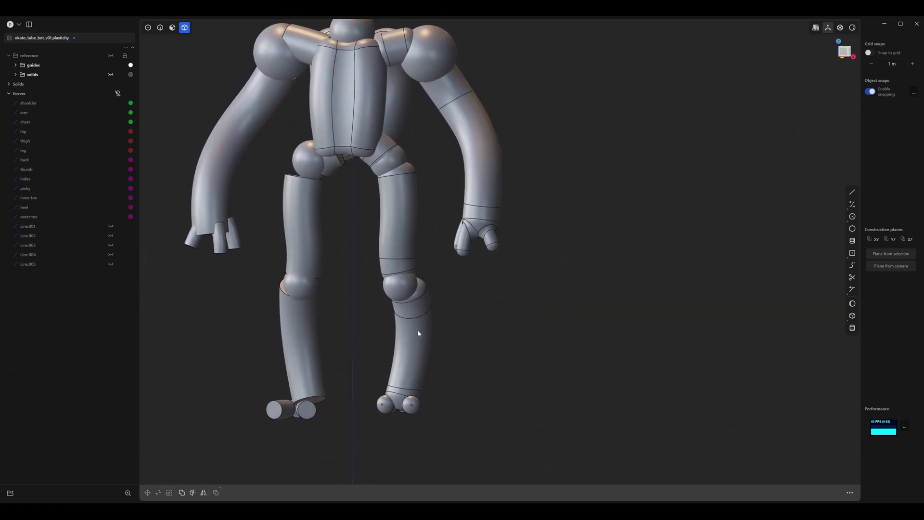
Start a fillet on the cut edges of the lower leg, below the knee and above the foot.
{"action": "scroll", "coordinate": [428, 334], "scroll_direction": "up", "scroll_amount": 6}
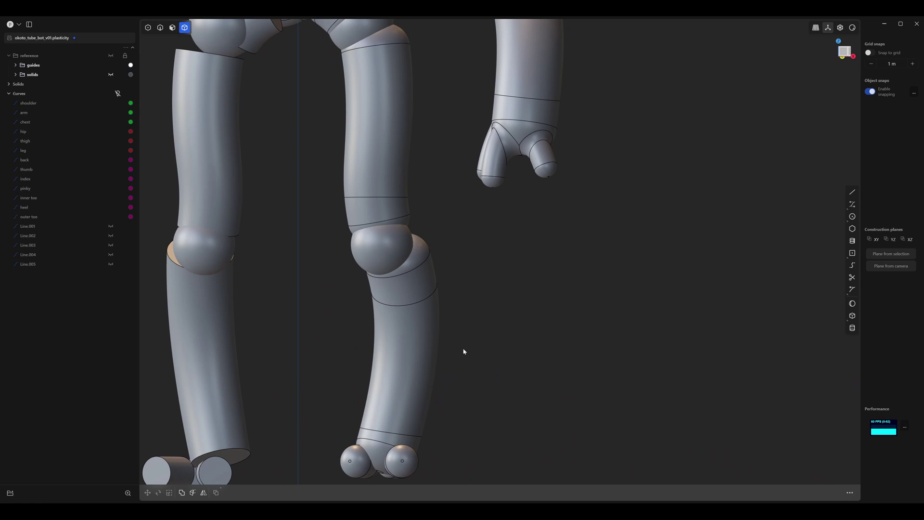
{"action": "key", "text": "2"}
{"action": "middle_click_drag", "start_coordinate": [463, 352], "coordinate": [477, 340]}
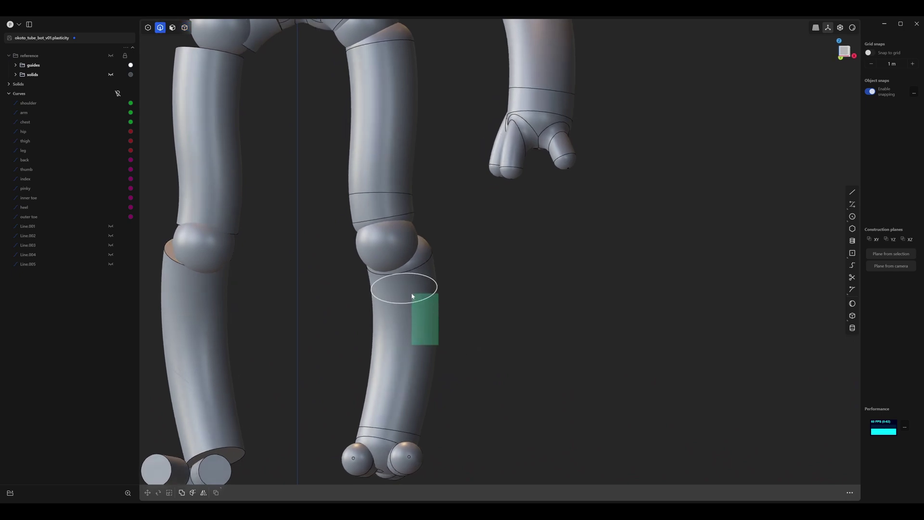
{"action": "left_click", "coordinate": [427, 322]}
{"action": "key", "text": "f"}
{"action": "scroll", "coordinate": [440, 298], "scroll_direction": "up", "scroll_amount": 5}
{"action": "middle_click_drag", "start_coordinate": [487, 348], "coordinate": [476, 394]}
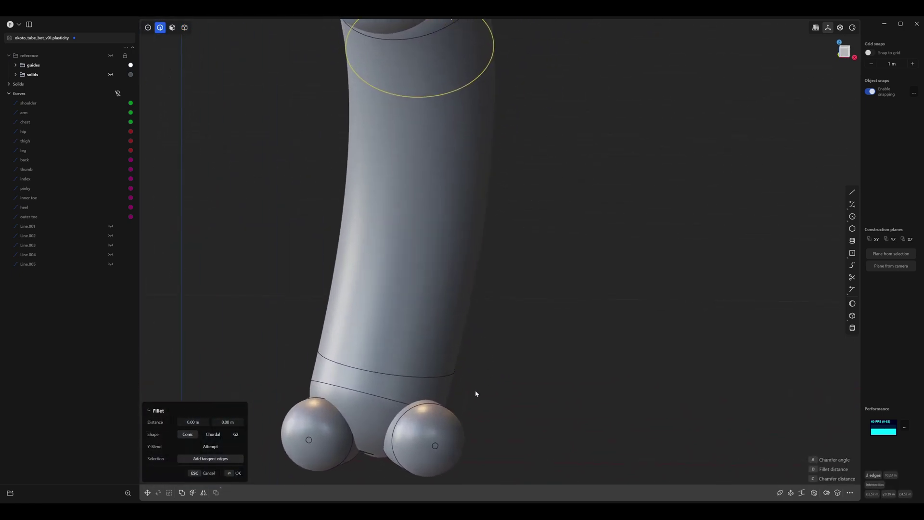
{"action": "left_click_drag", "start_coordinate": [458, 382], "coordinate": [441, 358]}
Add the cut edges above the knee and above the hand to the fillet selection.
{"action": "scroll", "coordinate": [442, 327], "scroll_direction": "down", "scroll_amount": 5}
{"action": "middle_click_drag", "start_coordinate": [438, 268], "coordinate": [388, 397], "text": "shift"}
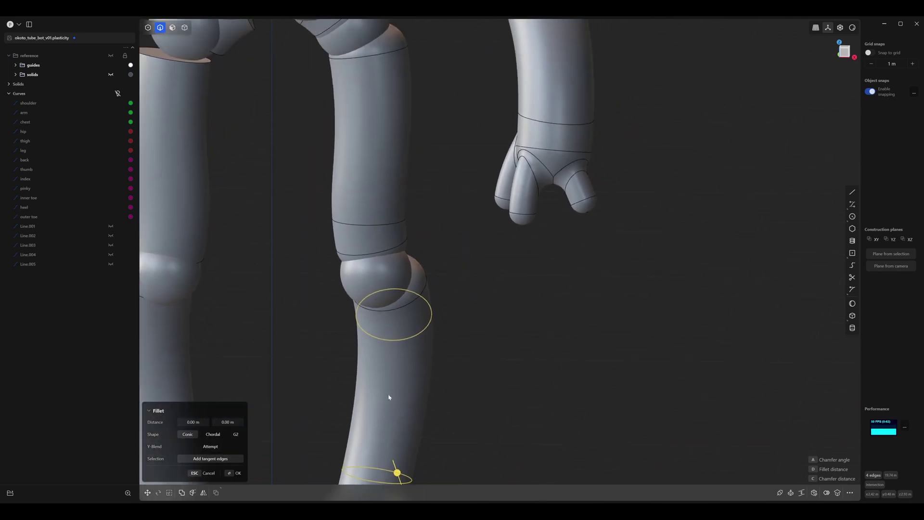
{"action": "middle_click_drag", "start_coordinate": [436, 290], "coordinate": [425, 308], "text": "shift"}
{"action": "scroll", "coordinate": [421, 303], "scroll_direction": "up", "scroll_amount": 4}
{"action": "left_click_drag", "start_coordinate": [415, 297], "coordinate": [396, 269]}
{"action": "middle_click_drag", "start_coordinate": [431, 268], "coordinate": [237, 362], "text": "shift"}
{"action": "middle_click_drag", "start_coordinate": [563, 228], "coordinate": [557, 244]}
{"action": "left_click_drag", "start_coordinate": [496, 228], "coordinate": [369, 182]}
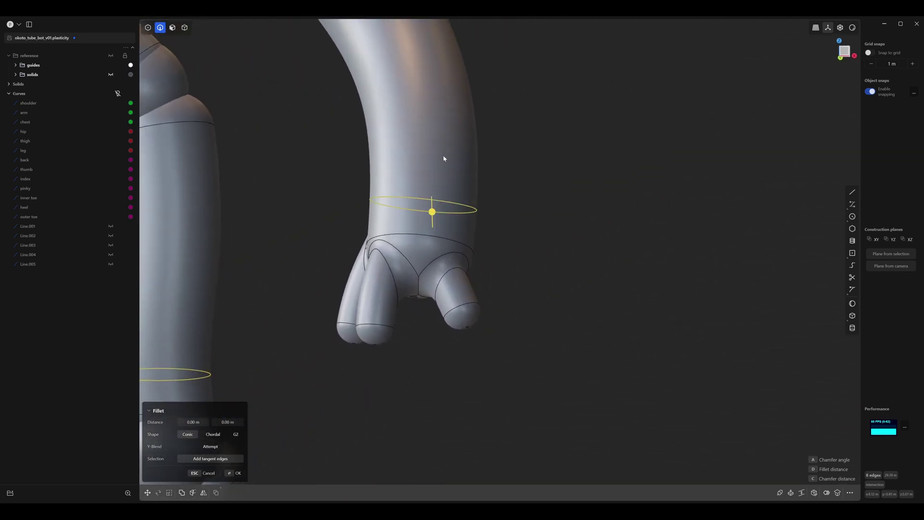
Add the upper arm's cut edges and fillet all the selected edges by about 0.03 m.
{"action": "scroll", "coordinate": [428, 137], "scroll_direction": "down", "scroll_amount": 3}
{"action": "middle_click_drag", "start_coordinate": [417, 121], "coordinate": [452, 237], "text": "shift"}
{"action": "scroll", "coordinate": [474, 288], "scroll_direction": "down", "scroll_amount": 2}
{"action": "left_click_drag", "start_coordinate": [454, 215], "coordinate": [404, 140]}
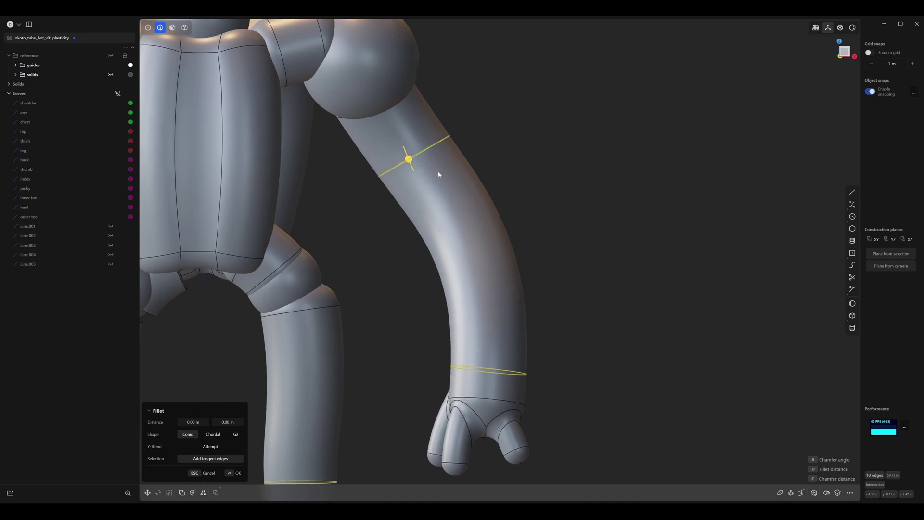
{"action": "scroll", "coordinate": [437, 175], "scroll_direction": "up", "scroll_amount": 3}
{"action": "middle_click_drag", "start_coordinate": [445, 181], "coordinate": [419, 232]}
{"action": "scroll", "coordinate": [431, 238], "scroll_direction": "up", "scroll_amount": 2}
{"action": "left_click_drag", "start_coordinate": [440, 197], "coordinate": [441, 201]}
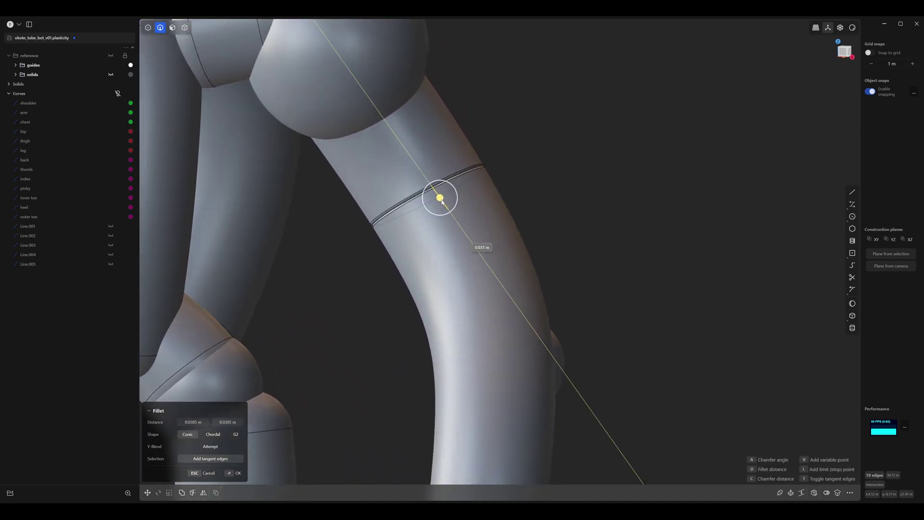
{"action": "scroll", "coordinate": [442, 201], "scroll_direction": "down", "scroll_amount": 5}
{"action": "middle_click_drag", "start_coordinate": [448, 299], "coordinate": [476, 273]}
{"action": "key", "text": "Return"}
Offset the upper arm's end face about 0.44 m into the shoulder sphere.
{"action": "scroll", "coordinate": [424, 192], "scroll_direction": "up", "scroll_amount": 5}
{"action": "middle_click_drag", "start_coordinate": [424, 193], "coordinate": [469, 355], "text": "shift"}
{"action": "mouse_move", "coordinate": [465, 241]}
{"action": "middle_mouse_down"}
{"action": "mouse_move", "coordinate": [489, 235]}
{"action": "mouse_move", "coordinate": [456, 235]}
{"action": "middle_mouse_up"}
{"action": "scroll", "coordinate": [456, 234], "scroll_direction": "up", "scroll_amount": 4}
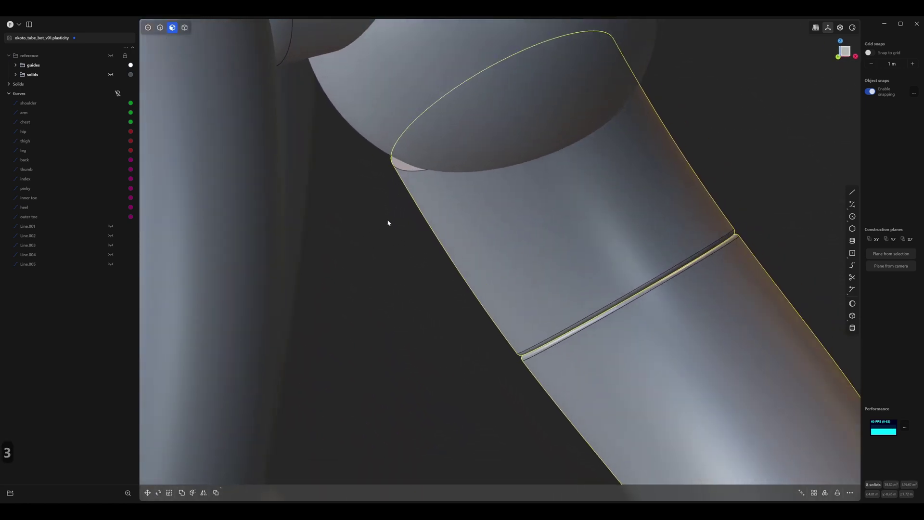
{"action": "left_click", "coordinate": [389, 223]}
{"action": "middle_click_drag", "start_coordinate": [389, 223], "coordinate": [396, 200]}
{"action": "left_click", "coordinate": [379, 186]}
{"action": "left_click_drag", "start_coordinate": [363, 161], "coordinate": [364, 161]}
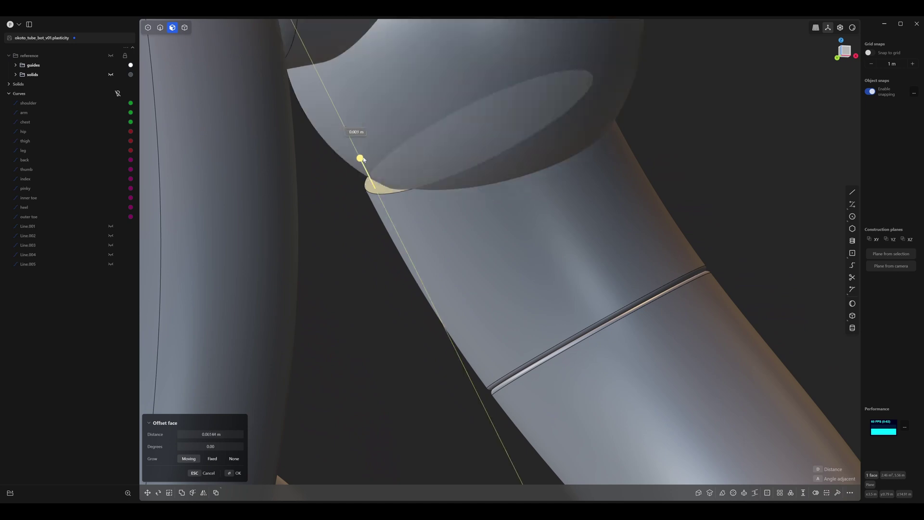
{"action": "scroll", "coordinate": [382, 258], "scroll_direction": "down", "scroll_amount": 6}
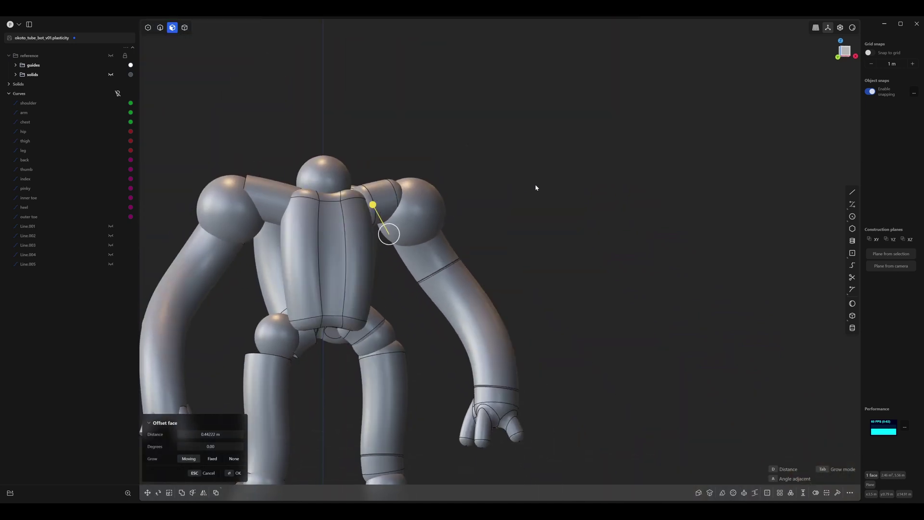
{"action": "left_click", "coordinate": [523, 204]}
Delete the arm pipe, elbow sphere and fingers on the robot's unblended side.
{"action": "middle_click_drag", "start_coordinate": [522, 204], "coordinate": [514, 217]}
{"action": "middle_click_drag", "start_coordinate": [513, 217], "coordinate": [563, 148], "text": "shift"}
{"action": "scroll", "coordinate": [564, 148], "scroll_direction": "down", "scroll_amount": 2}
{"action": "middle_click_drag", "start_coordinate": [563, 187], "coordinate": [513, 134], "text": "shift"}
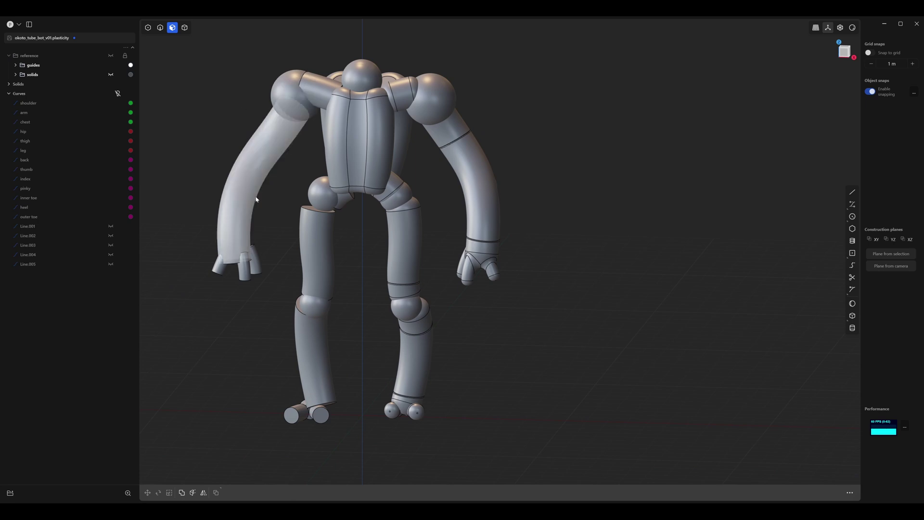
{"action": "key", "text": "4"}
{"action": "scroll", "coordinate": [208, 114], "scroll_direction": "down", "scroll_amount": 2}
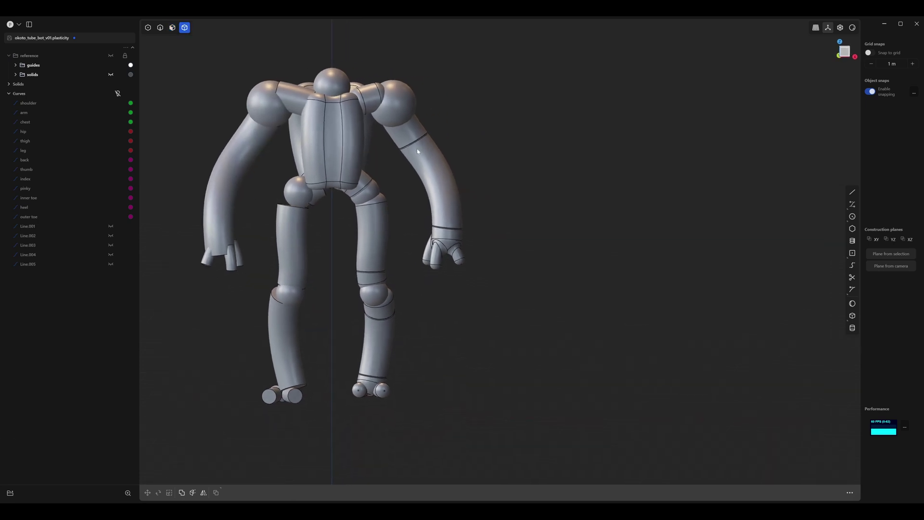
{"action": "left_click", "coordinate": [205, 167]}
{"action": "key", "text": "x"}
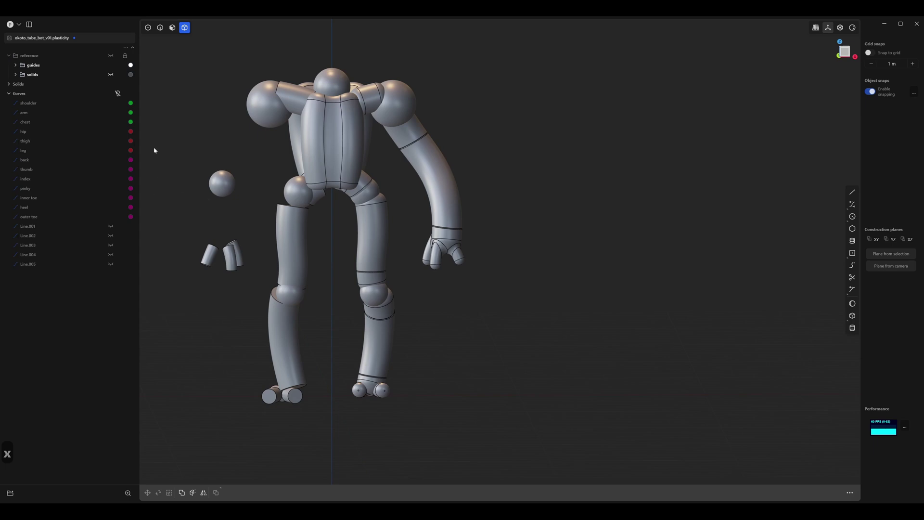
{"action": "left_click_drag", "start_coordinate": [155, 145], "coordinate": [241, 321]}
{"action": "key", "text": "x"}
Delete the foot, lower leg, knee sphere, thigh, hip sphere and hip pipe on the unblended side.
{"action": "left_click_drag", "start_coordinate": [177, 252], "coordinate": [301, 434]}
{"action": "key", "text": "x"}
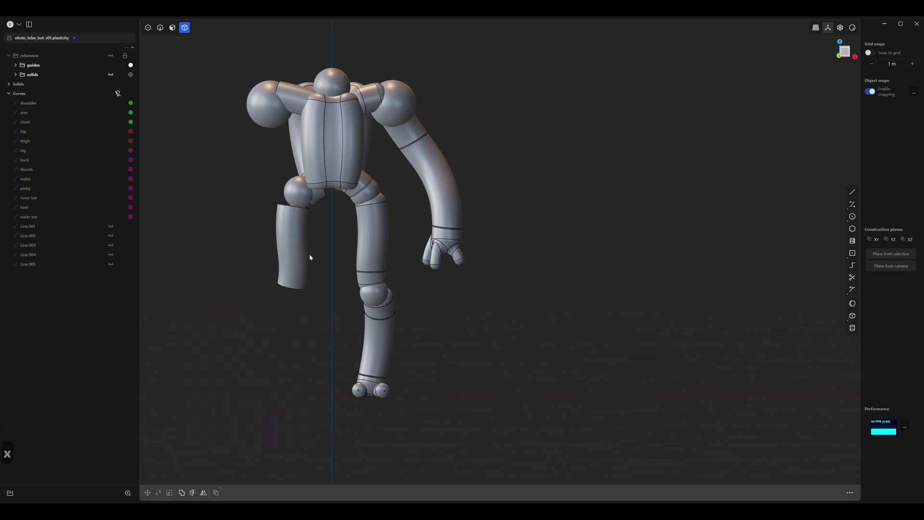
{"action": "scroll", "coordinate": [310, 258], "scroll_direction": "up", "scroll_amount": 3}
{"action": "left_click", "coordinate": [329, 236]}
{"action": "key", "text": "x"}
{"action": "left_click", "coordinate": [345, 198]}
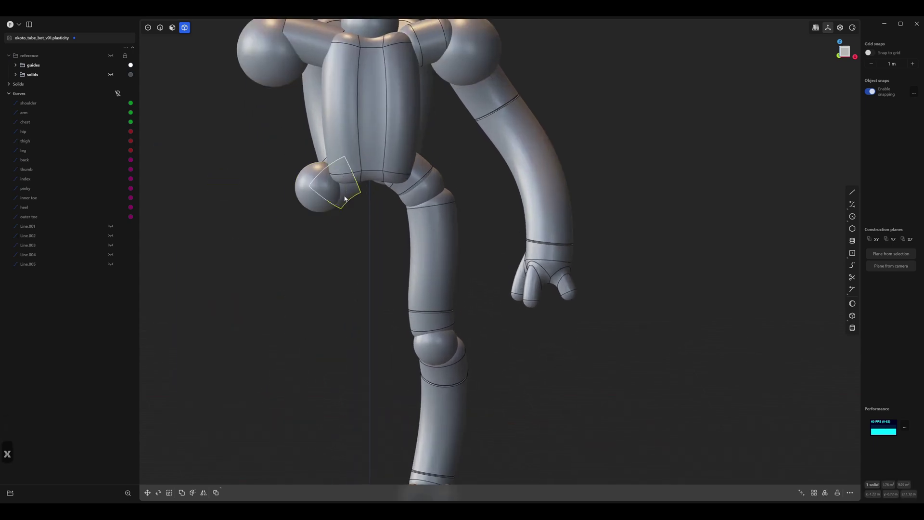
{"action": "key", "text": "x"}
Delete the shoulder sphere and shoulder pipe on the unblended side.
{"action": "middle_click_drag", "start_coordinate": [345, 199], "coordinate": [310, 169]}
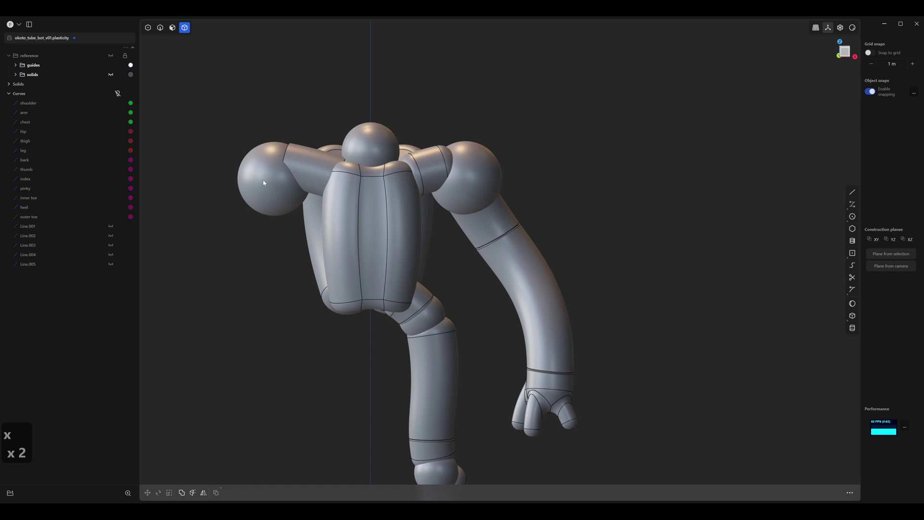
{"action": "left_click", "coordinate": [310, 169]}
{"action": "key", "text": "x"}
{"action": "scroll", "coordinate": [244, 209], "scroll_direction": "down", "scroll_amount": 5}
{"action": "middle_click_drag", "start_coordinate": [244, 208], "coordinate": [254, 196]}
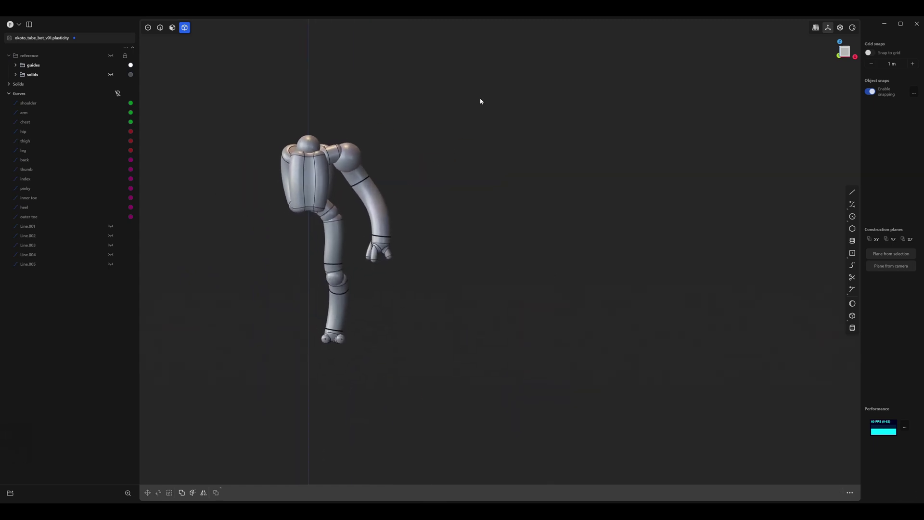
Mirror the shoulder, arm, hand, hip, leg and foot solids across the X axis, leaving out the head and torso.
{"action": "left_click_drag", "start_coordinate": [478, 68], "coordinate": [252, 288]}
{"action": "scroll", "coordinate": [252, 289], "scroll_direction": "up", "scroll_amount": 5}
{"action": "middle_click_drag", "start_coordinate": [252, 289], "coordinate": [277, 261]}
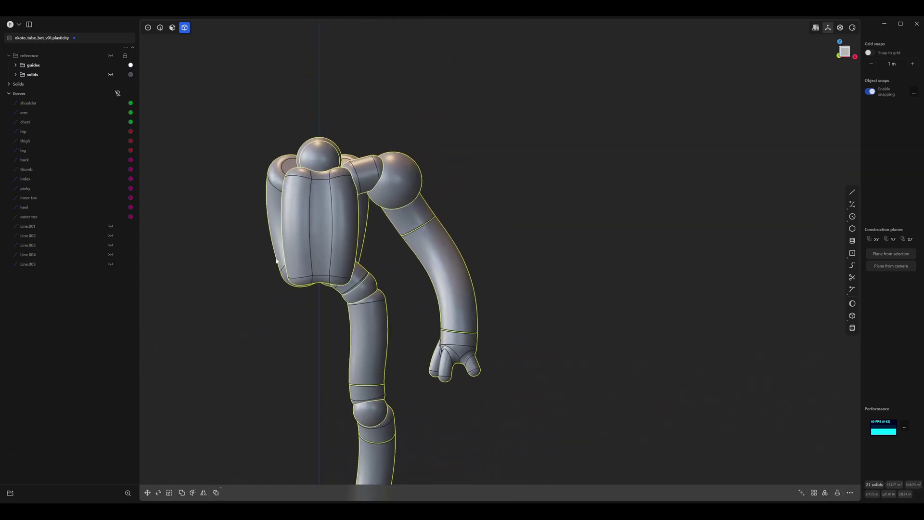
{"action": "left_click", "coordinate": [319, 154], "text": "ctrl"}
{"action": "left_click", "coordinate": [337, 236], "text": "ctrl"}
{"action": "mouse_move", "coordinate": [305, 243]}
{"action": "middle_mouse_down"}
{"action": "mouse_move", "coordinate": [279, 289]}
{"action": "mouse_move", "coordinate": [286, 225]}
{"action": "mouse_move", "coordinate": [295, 229]}
{"action": "middle_mouse_up"}
{"action": "key", "text": "alt+x"}
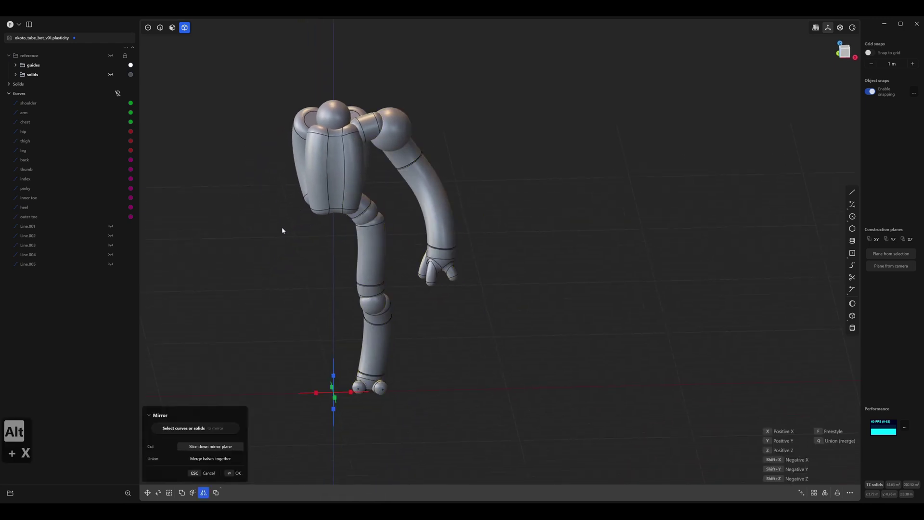
{"action": "middle_click_drag", "start_coordinate": [395, 408], "coordinate": [586, 348]}
{"action": "left_click", "coordinate": [376, 379]}
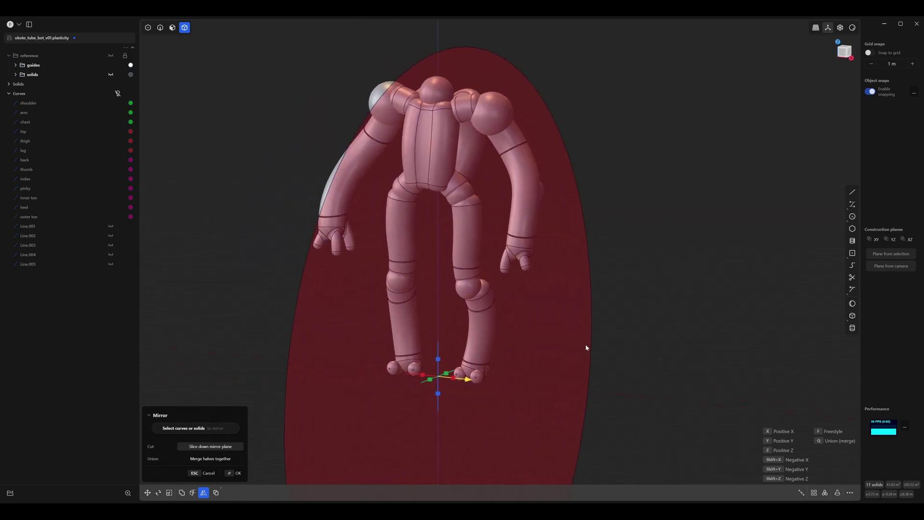
{"action": "key", "text": "Return"}
{"action": "left_click", "coordinate": [366, 323]}
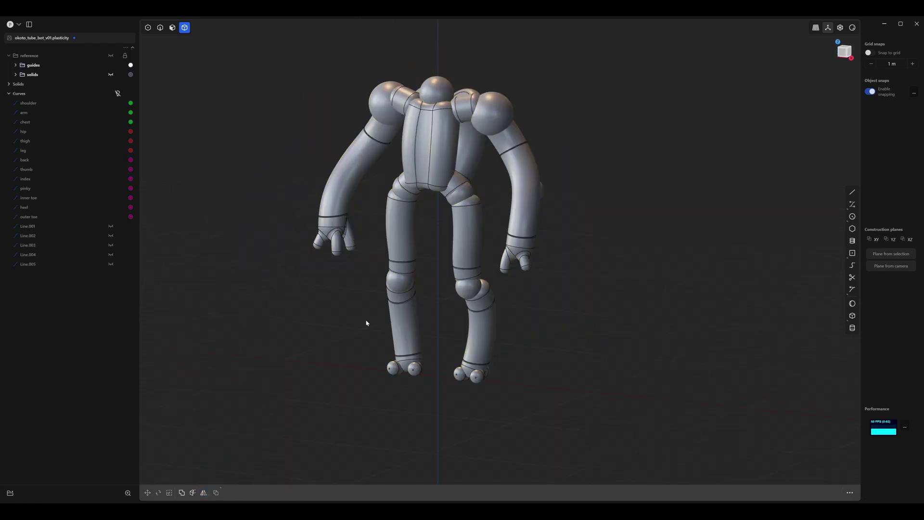
{"action": "middle_click_drag", "start_coordinate": [282, 263], "coordinate": [293, 163]}
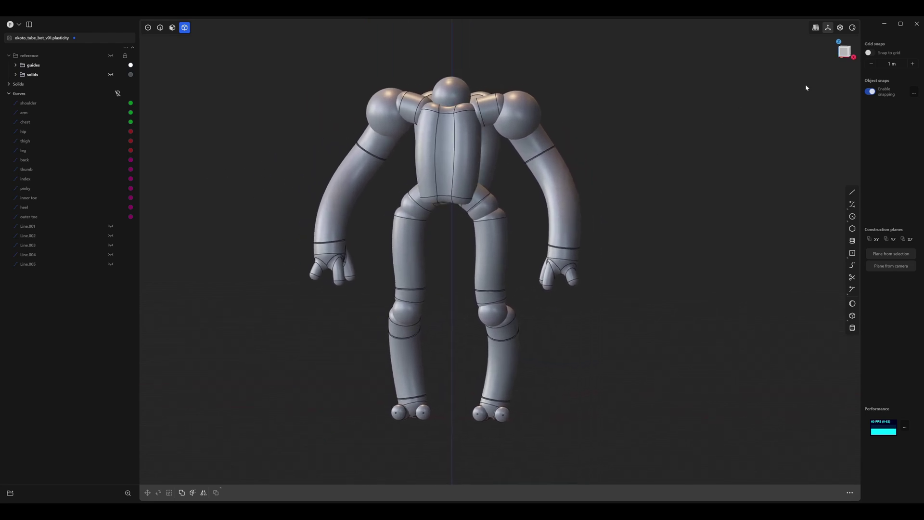
Switch the viewport to rendered display and set the material roughness of all robot solids to 0.80.
{"action": "left_click", "coordinate": [853, 27]}
{"action": "middle_click_drag", "start_coordinate": [627, 164], "coordinate": [628, 111]}
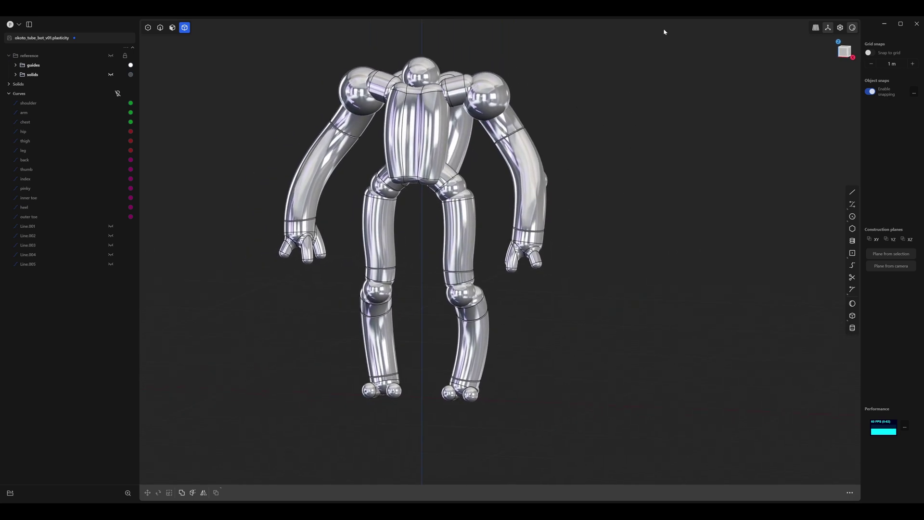
{"action": "left_click_drag", "start_coordinate": [670, 35], "coordinate": [265, 440]}
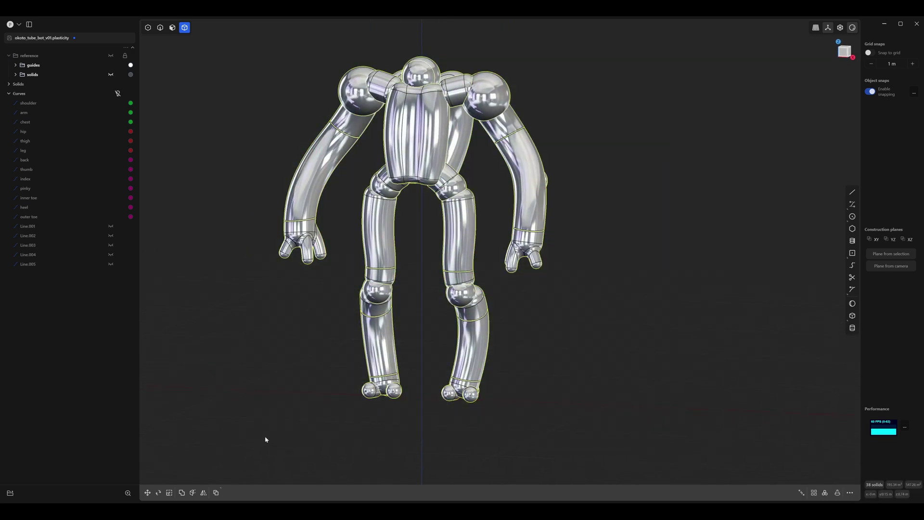
{"action": "key", "text": "m"}
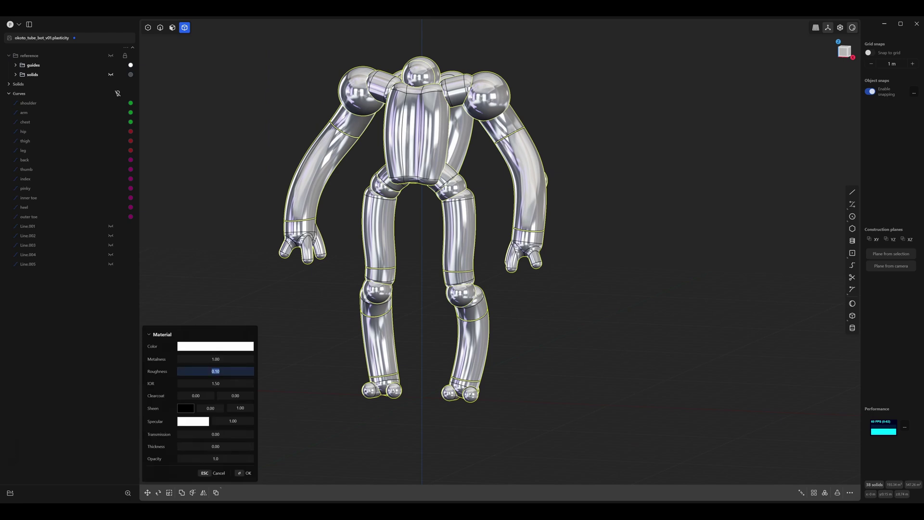
{"action": "key", "text": "Return"}
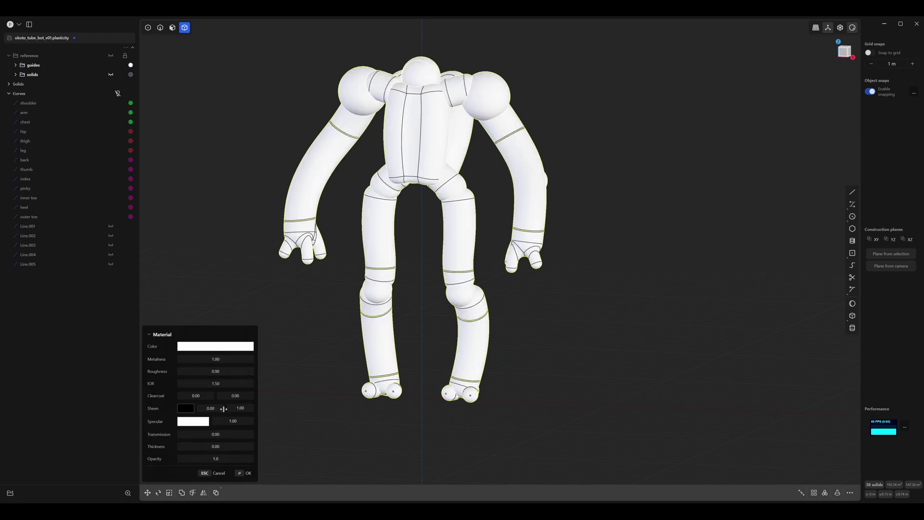
{"action": "key", "text": "Return"}
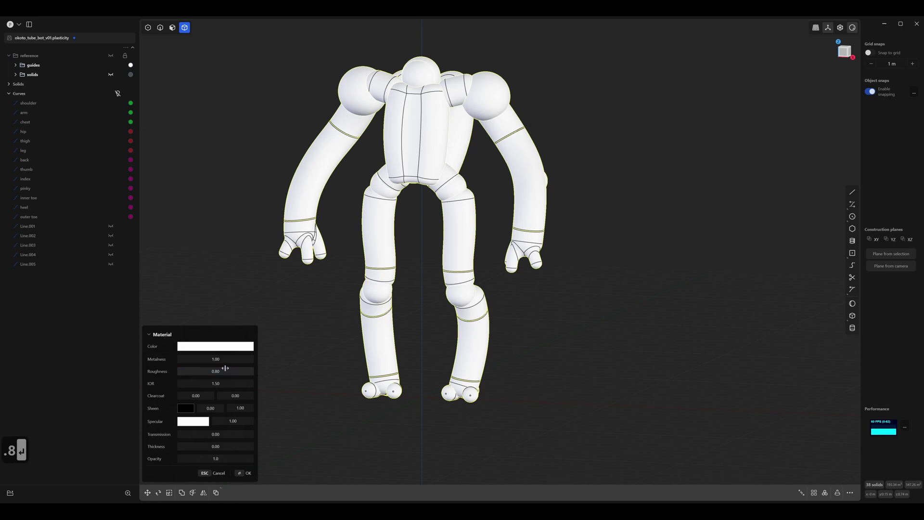
Tone the shared material color of all robot solids down to a slightly greyed white and apply it.
{"action": "left_click", "coordinate": [208, 348]}
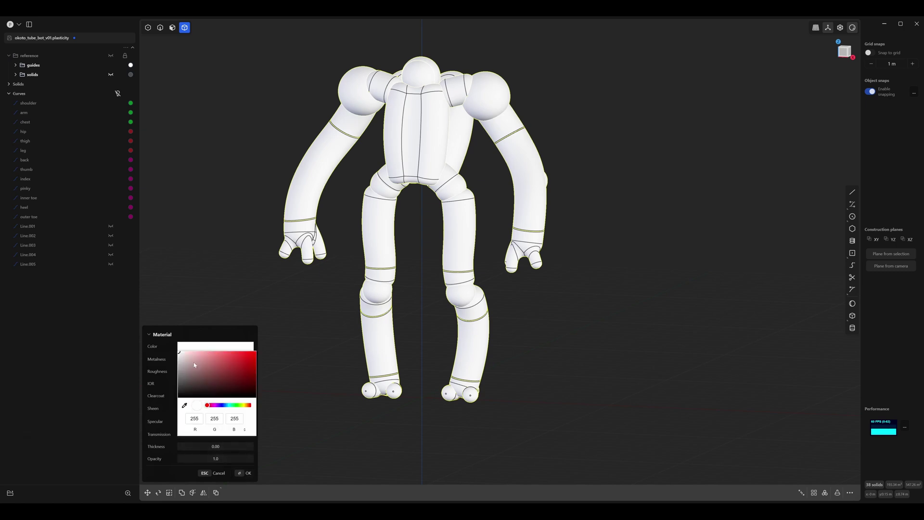
{"action": "left_click", "coordinate": [182, 355]}
{"action": "left_click_drag", "start_coordinate": [178, 356], "coordinate": [174, 363]}
{"action": "left_click", "coordinate": [263, 482]}
{"action": "left_click", "coordinate": [247, 474]}
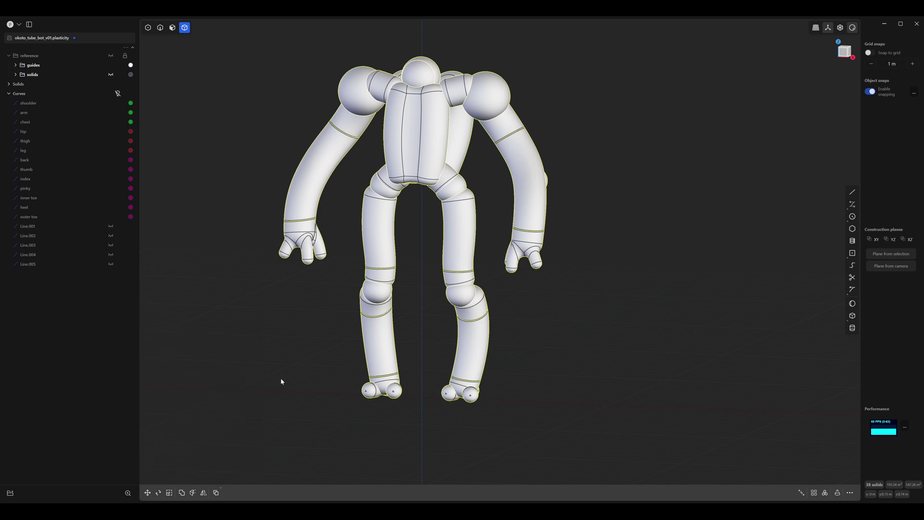
{"action": "left_click", "coordinate": [283, 379]}
{"action": "middle_click_drag", "start_coordinate": [283, 380], "coordinate": [255, 386]}
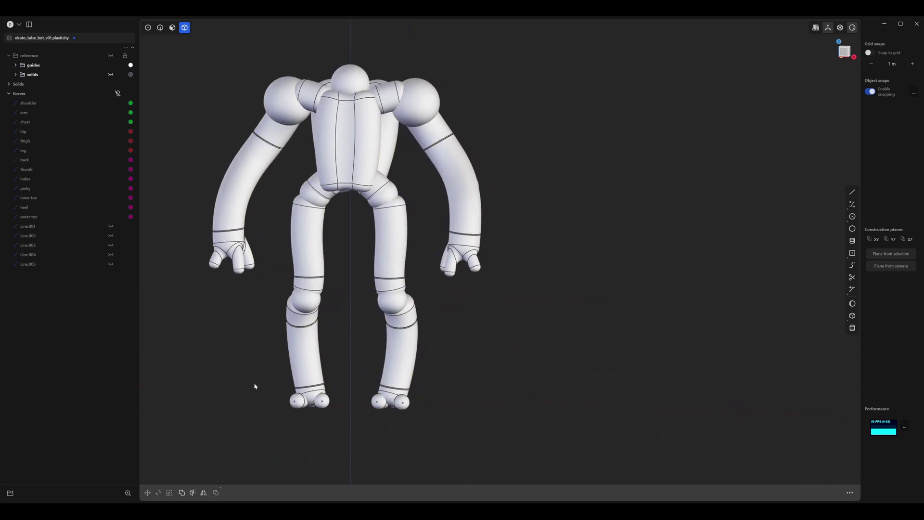
Assign a separate new material to the knee, elbow and shoulder spheres, the foot pieces and the inner head sphere.
{"action": "left_click", "coordinate": [307, 304]}
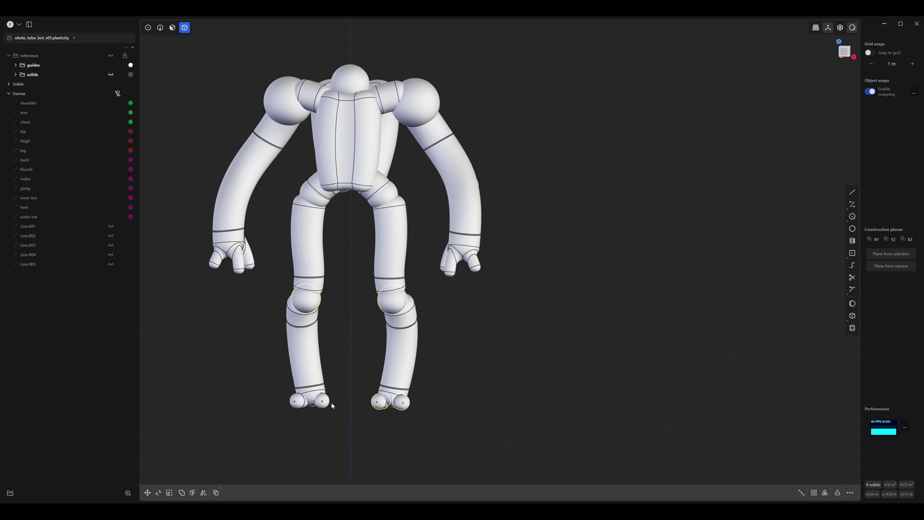
{"action": "left_click", "coordinate": [295, 402]}
{"action": "middle_click_drag", "start_coordinate": [295, 401], "coordinate": [415, 388]}
{"action": "middle_click_drag", "start_coordinate": [376, 358], "coordinate": [308, 365]}
{"action": "left_click", "coordinate": [387, 231]}
{"action": "left_click", "coordinate": [306, 192]}
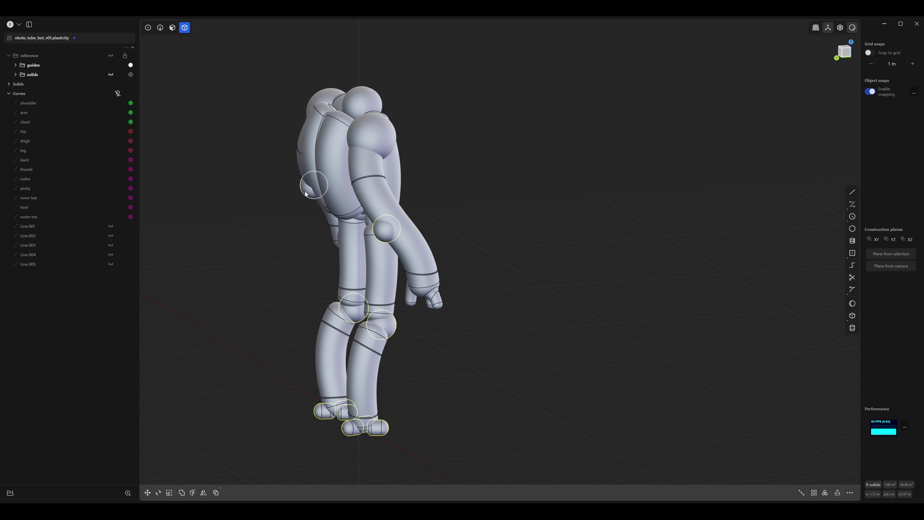
{"action": "left_click", "coordinate": [361, 113]}
{"action": "key", "text": "KP_1"}
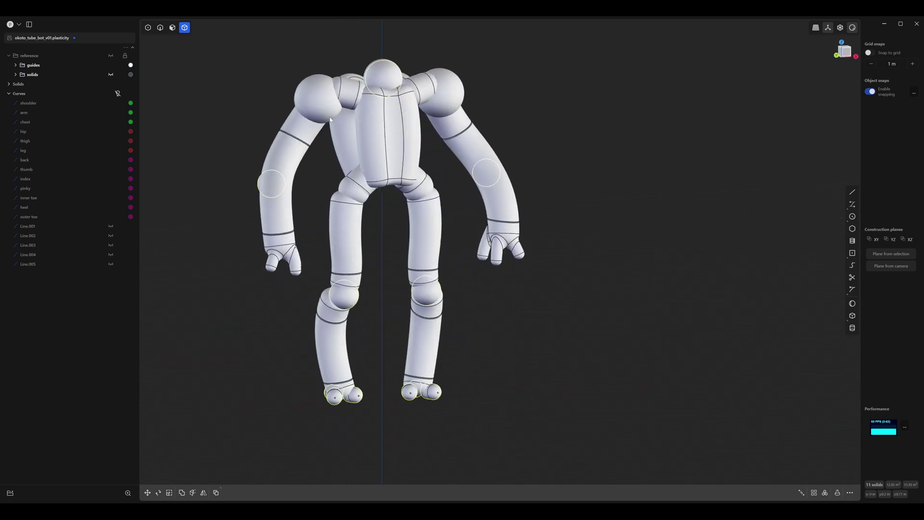
{"action": "left_click", "coordinate": [430, 100]}
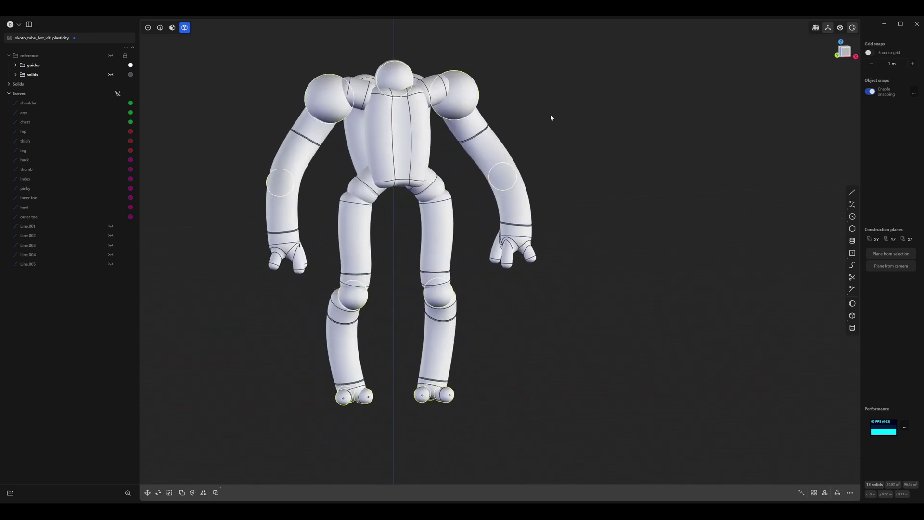
{"action": "middle_click_drag", "start_coordinate": [551, 118], "coordinate": [612, 145]}
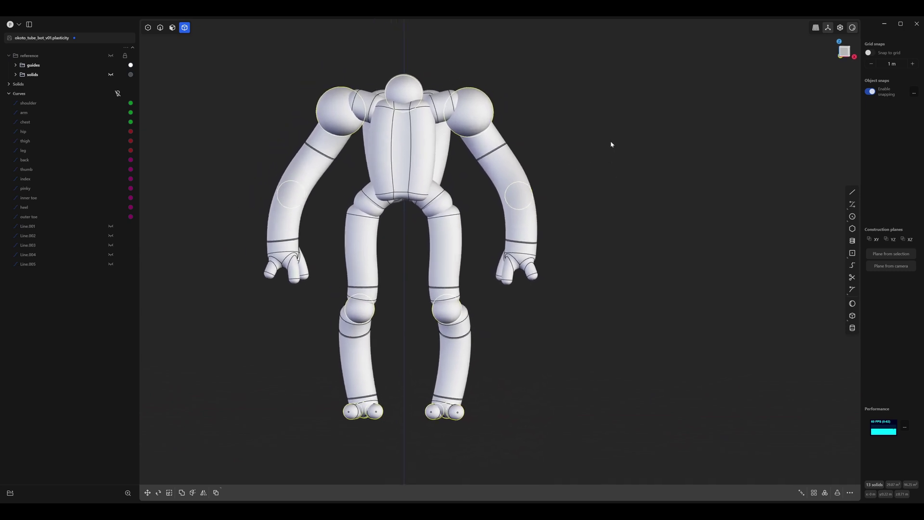
{"action": "key", "text": "alt+m"}
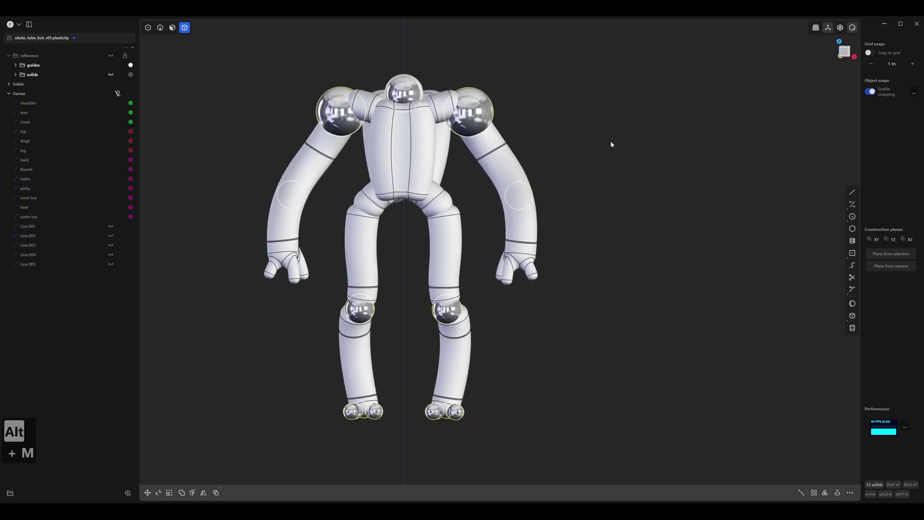
Set the joint and foot material to dark grey with a roughness of 0.55.
{"action": "key", "text": "m"}
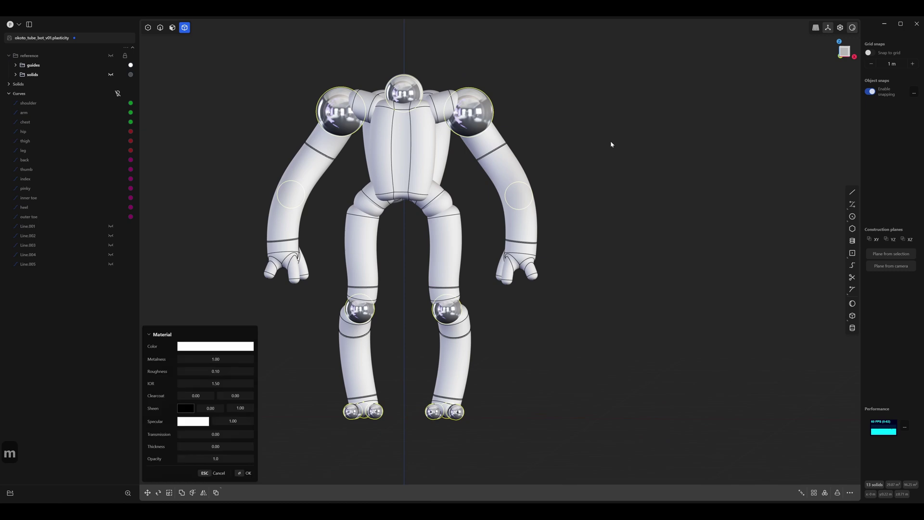
{"action": "left_click", "coordinate": [206, 347]}
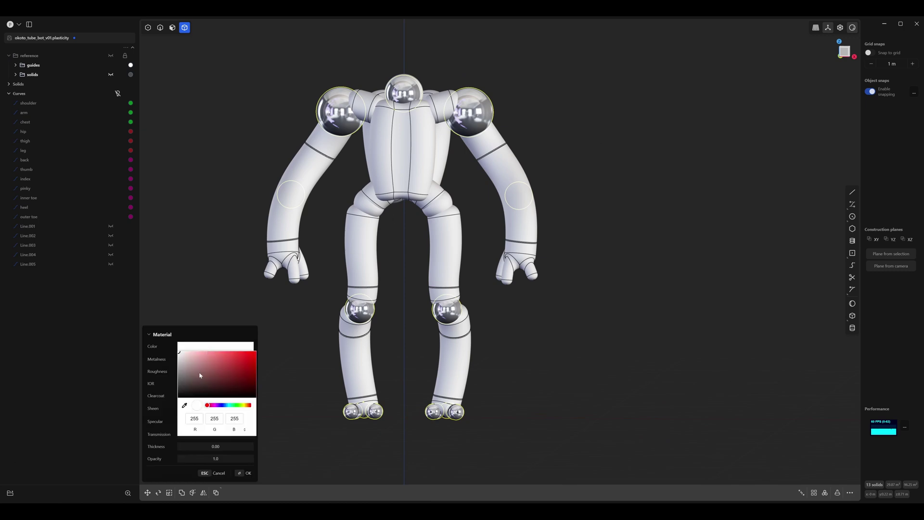
{"action": "left_click_drag", "start_coordinate": [200, 375], "coordinate": [164, 388]}
{"action": "left_click", "coordinate": [156, 375]}
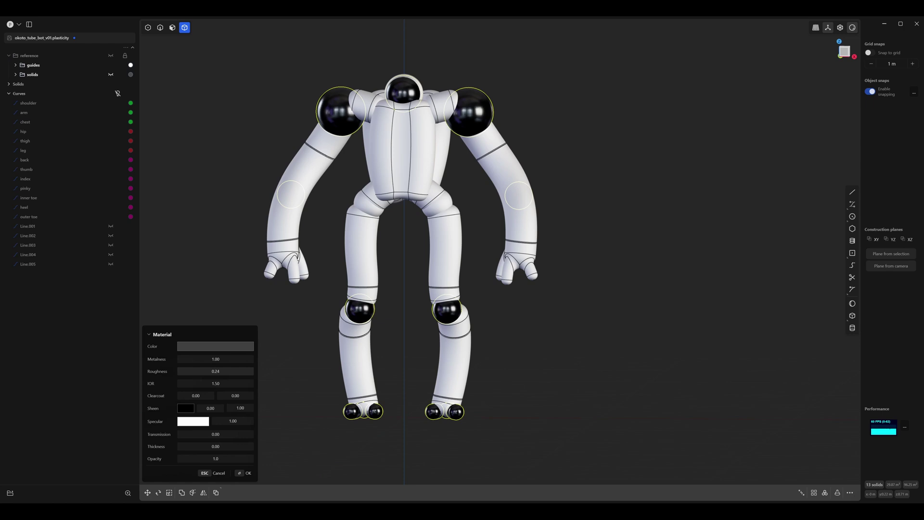
{"action": "left_click_drag", "start_coordinate": [215, 371], "coordinate": [231, 371]}
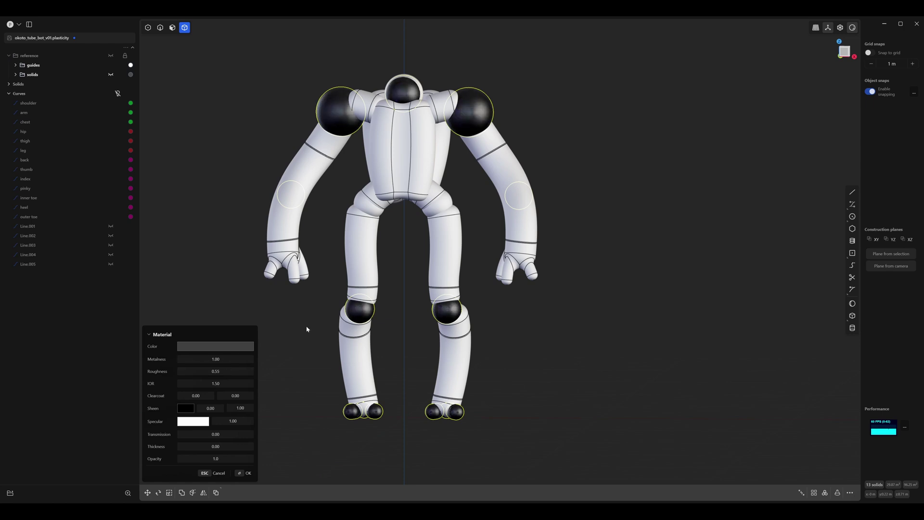
{"action": "key", "text": "Return"}
Give the inner head sphere its own glossy black material.
{"action": "scroll", "coordinate": [310, 324], "scroll_direction": "up", "scroll_amount": 10}
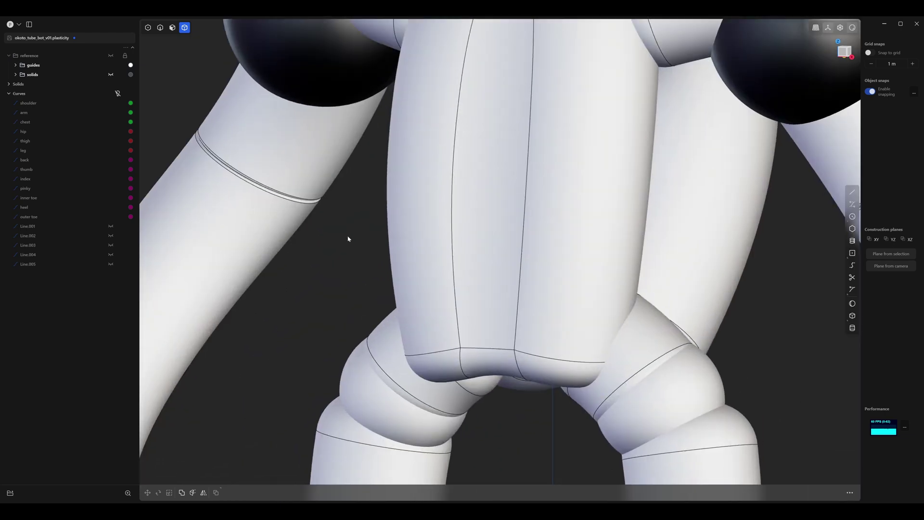
{"action": "scroll", "coordinate": [348, 239], "scroll_direction": "down", "scroll_amount": 10}
{"action": "left_click", "coordinate": [368, 223]}
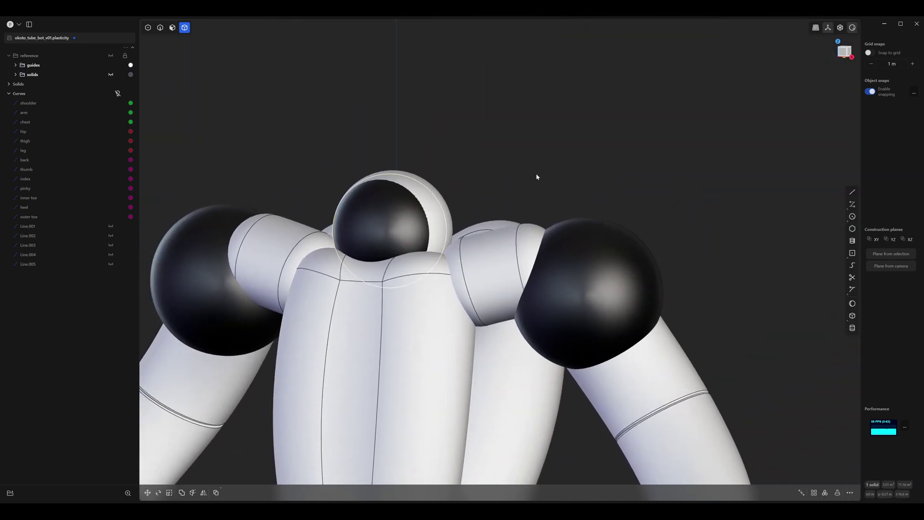
{"action": "key", "text": "alt+l"}
{"action": "key", "text": "Escape"}
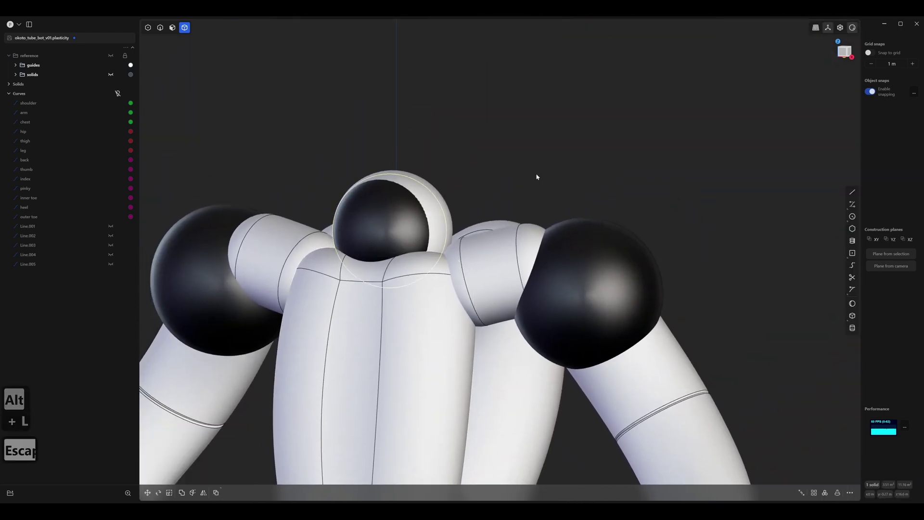
{"action": "key", "text": "alt+m"}
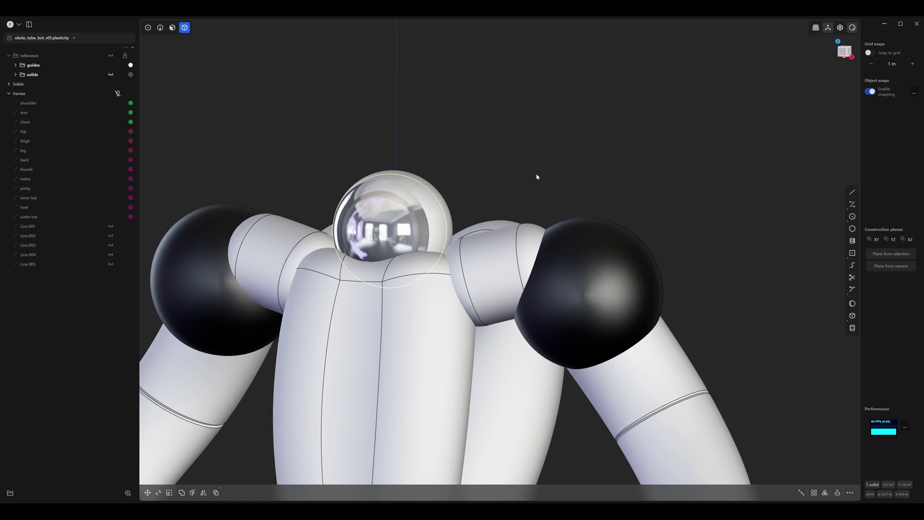
{"action": "key", "text": "m"}
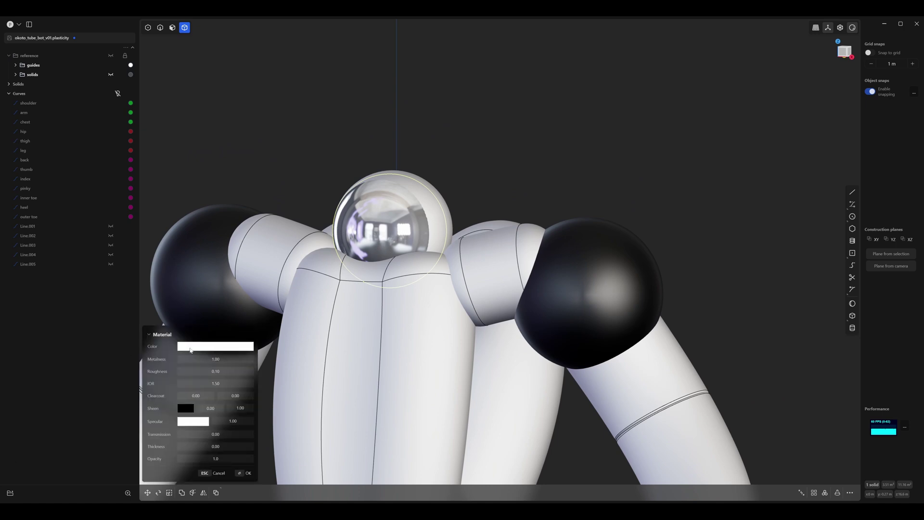
{"action": "left_click", "coordinate": [191, 351]}
{"action": "left_click_drag", "start_coordinate": [186, 390], "coordinate": [132, 421]}
{"action": "key", "text": "Return"}
{"action": "scroll", "coordinate": [262, 153], "scroll_direction": "down", "scroll_amount": 10}
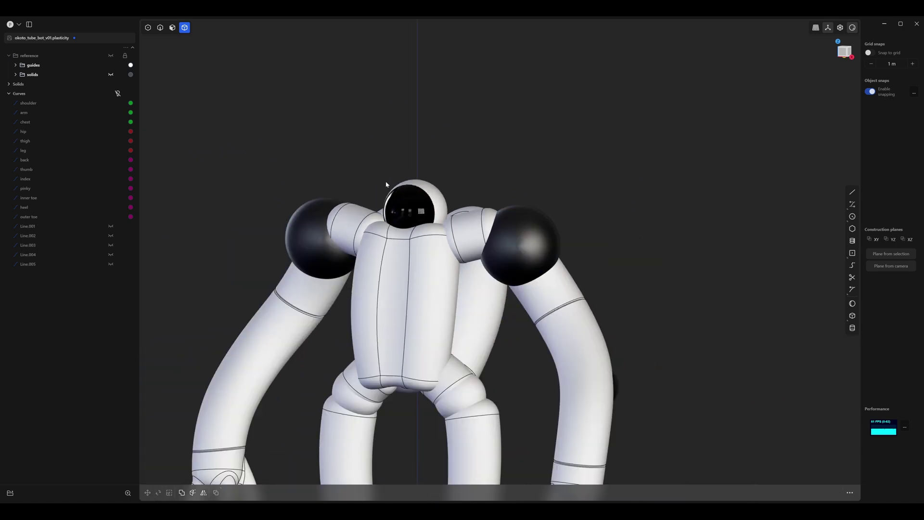
{"action": "scroll", "coordinate": [390, 245], "scroll_direction": "down", "scroll_amount": 8}
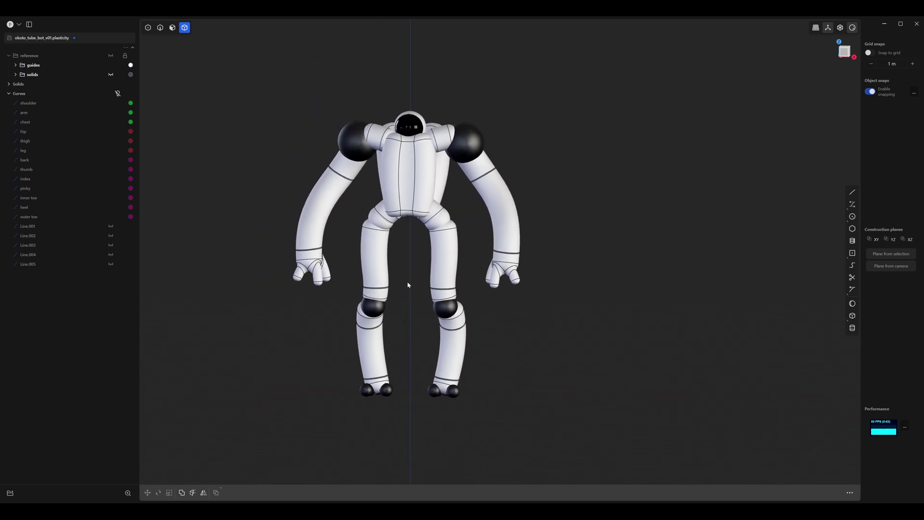
{"action": "middle_click_drag", "start_coordinate": [511, 334], "coordinate": [474, 244]}
{"action": "scroll", "coordinate": [508, 248], "scroll_direction": "down", "scroll_amount": 3}
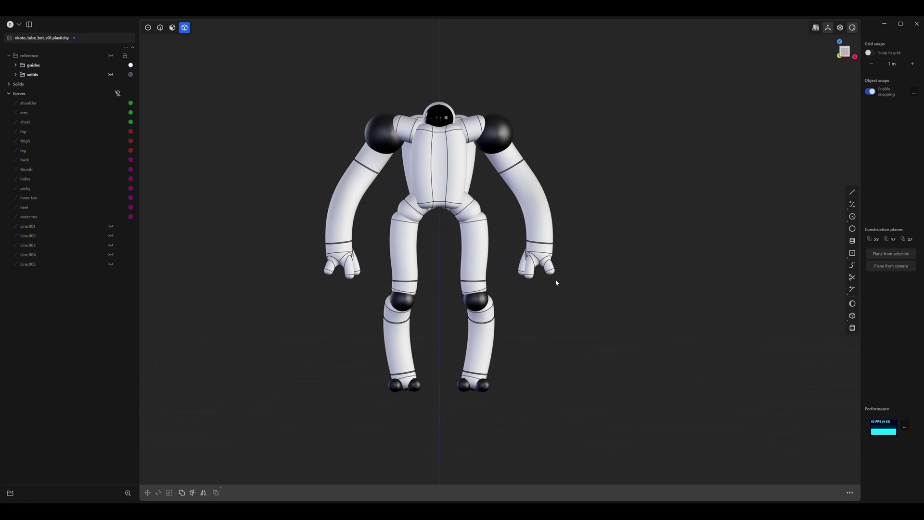